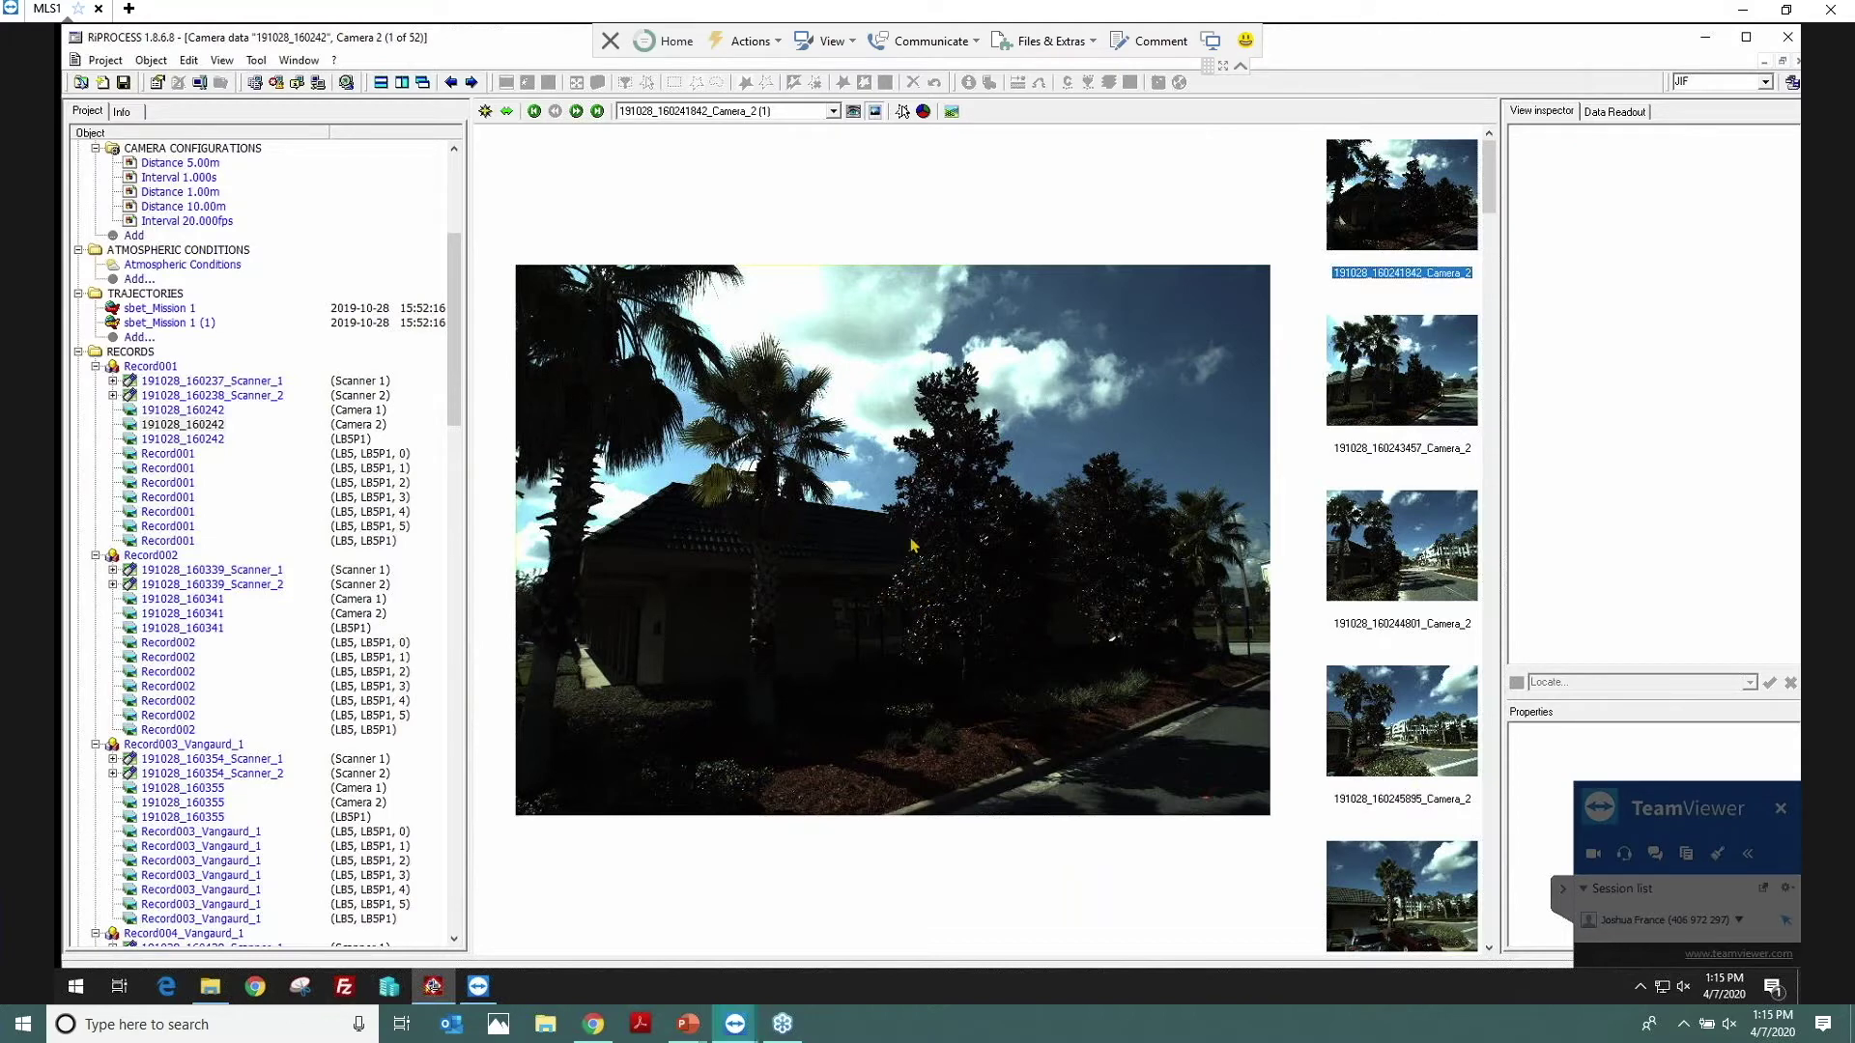
Step: Examine the brightness of the first four Camera 2 images of Record001, ending on image 191028_160243457_Camera_2
scroll(923, 555, up, 2)
scroll(923, 555, down, 4)
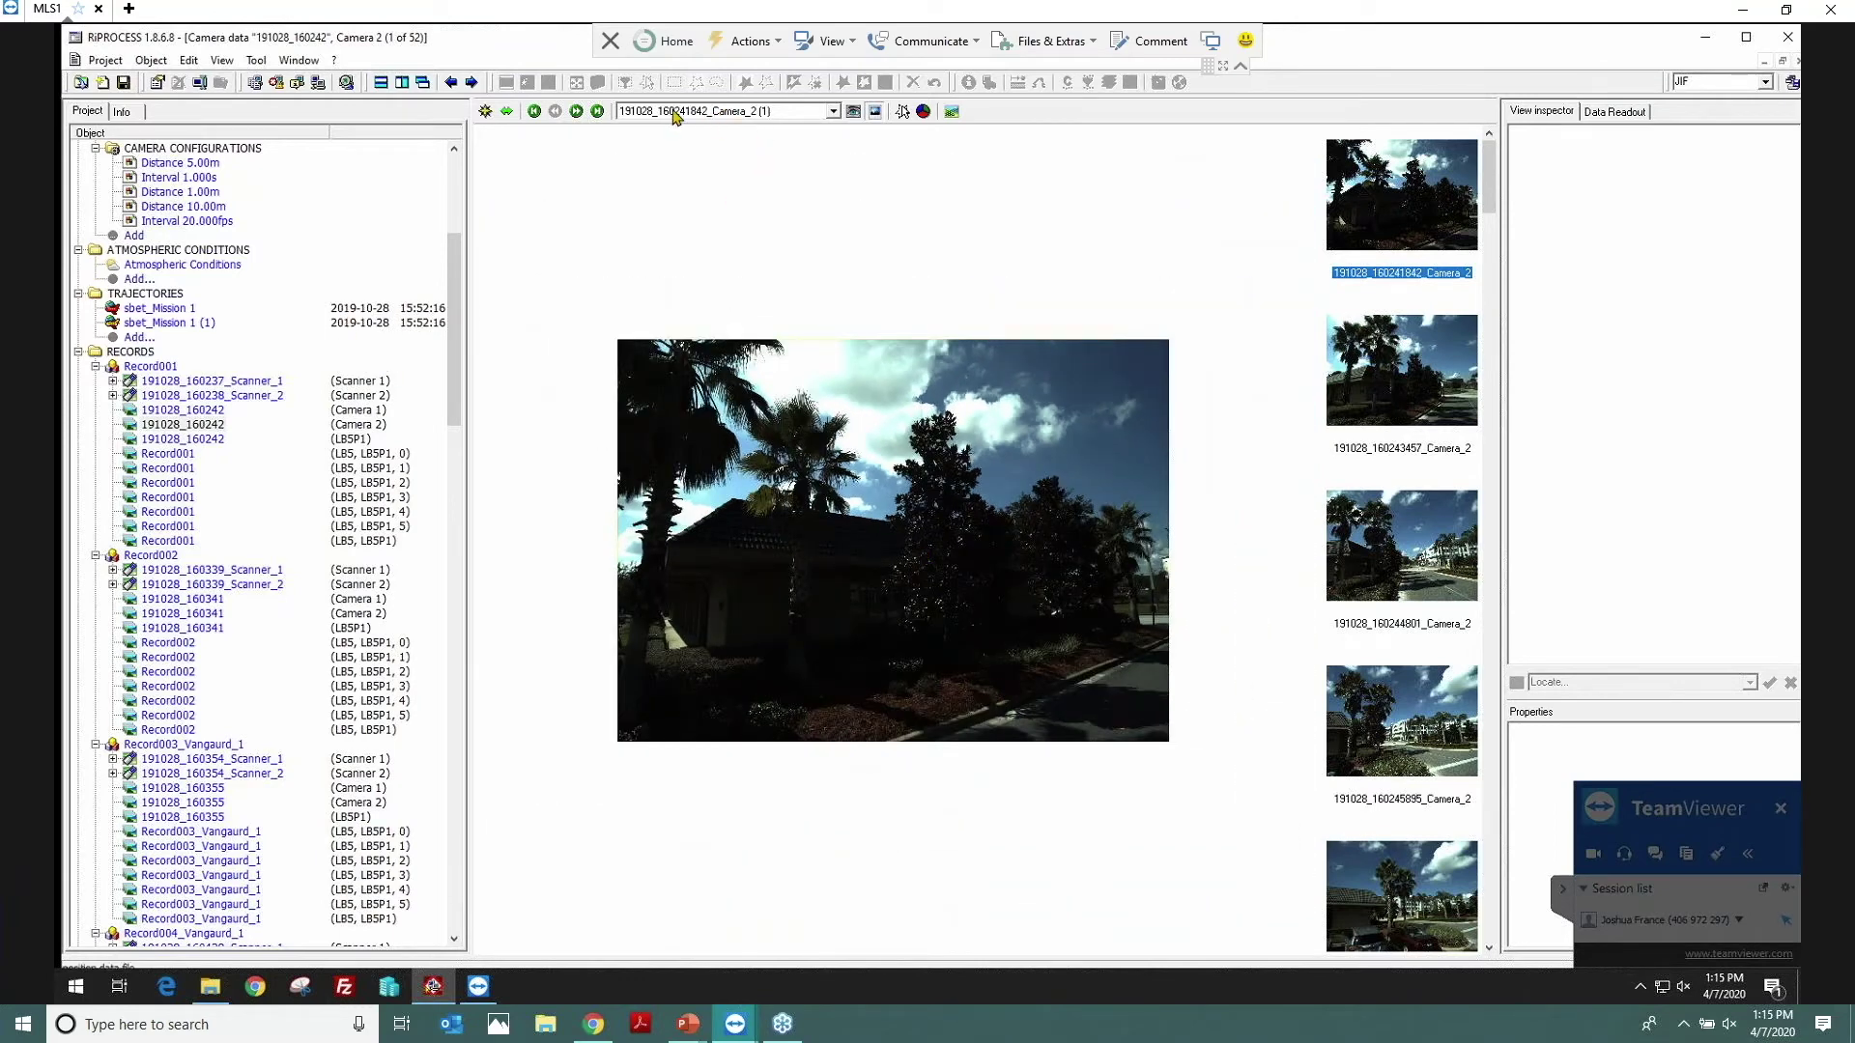
scroll(968, 597, up, 1)
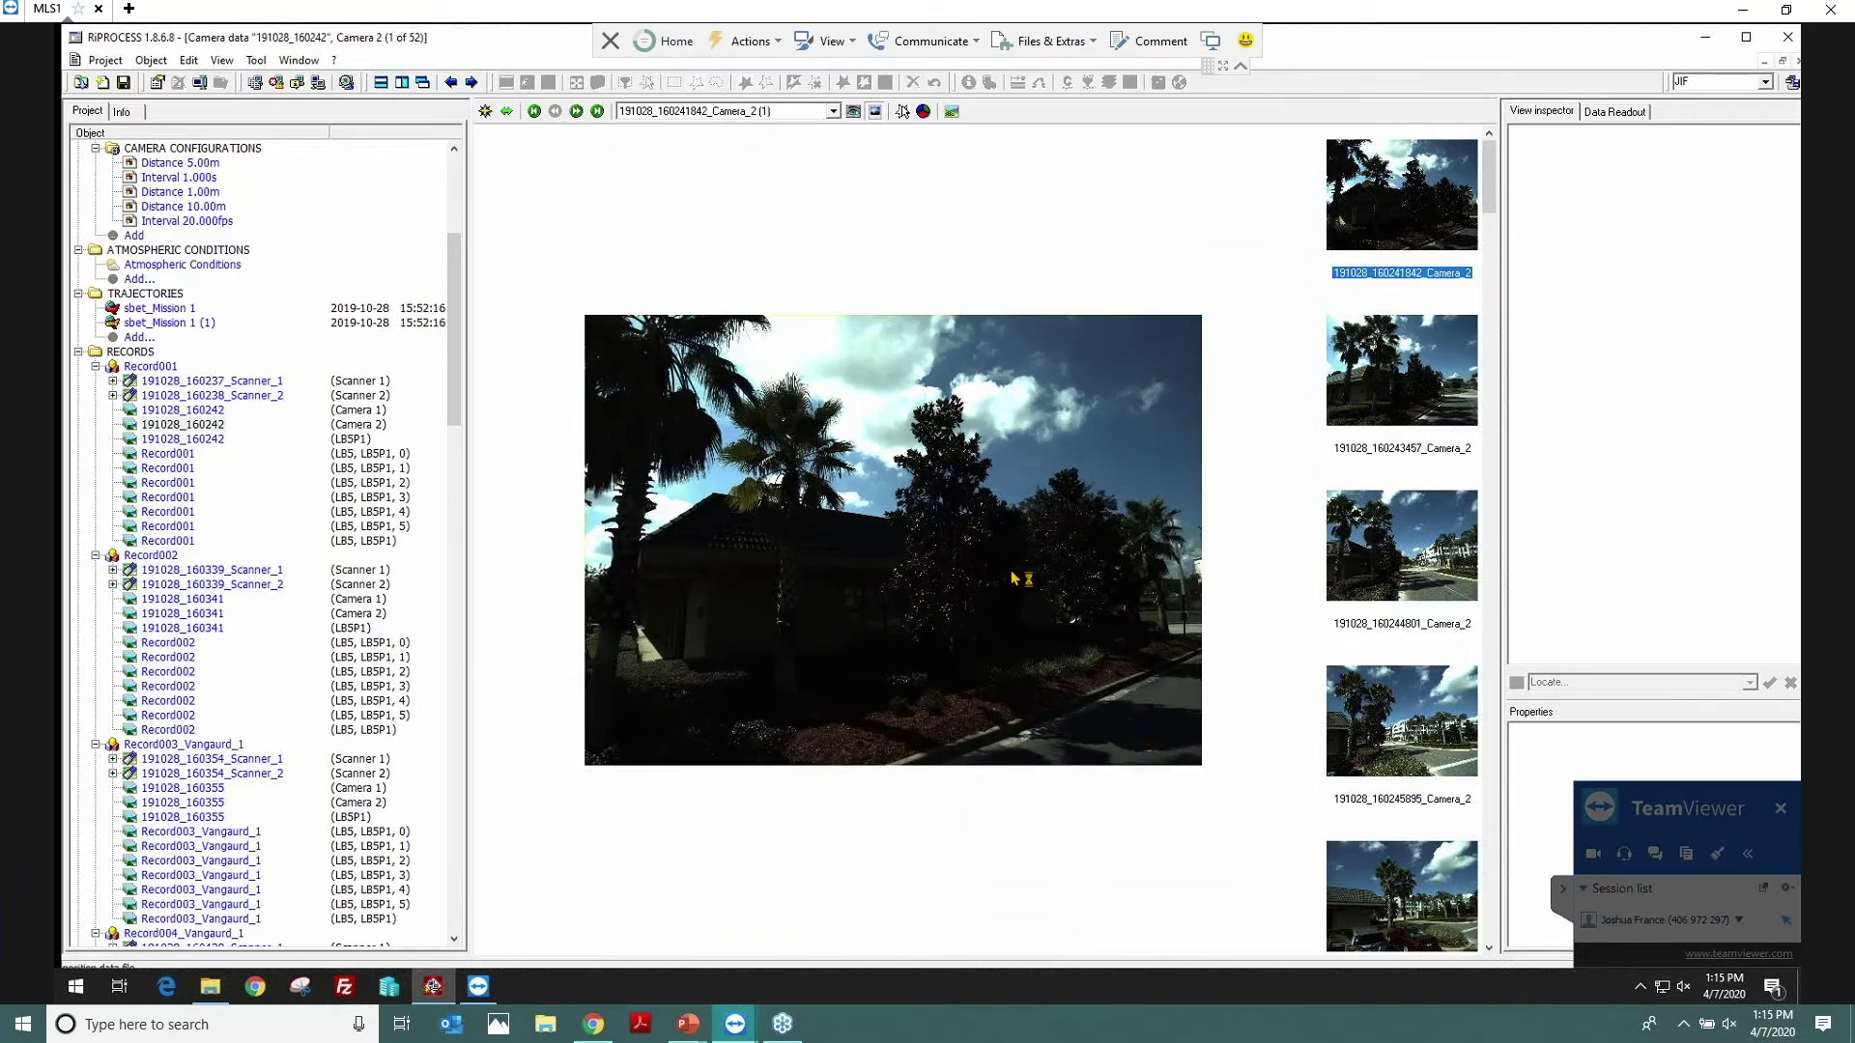
click(1400, 387)
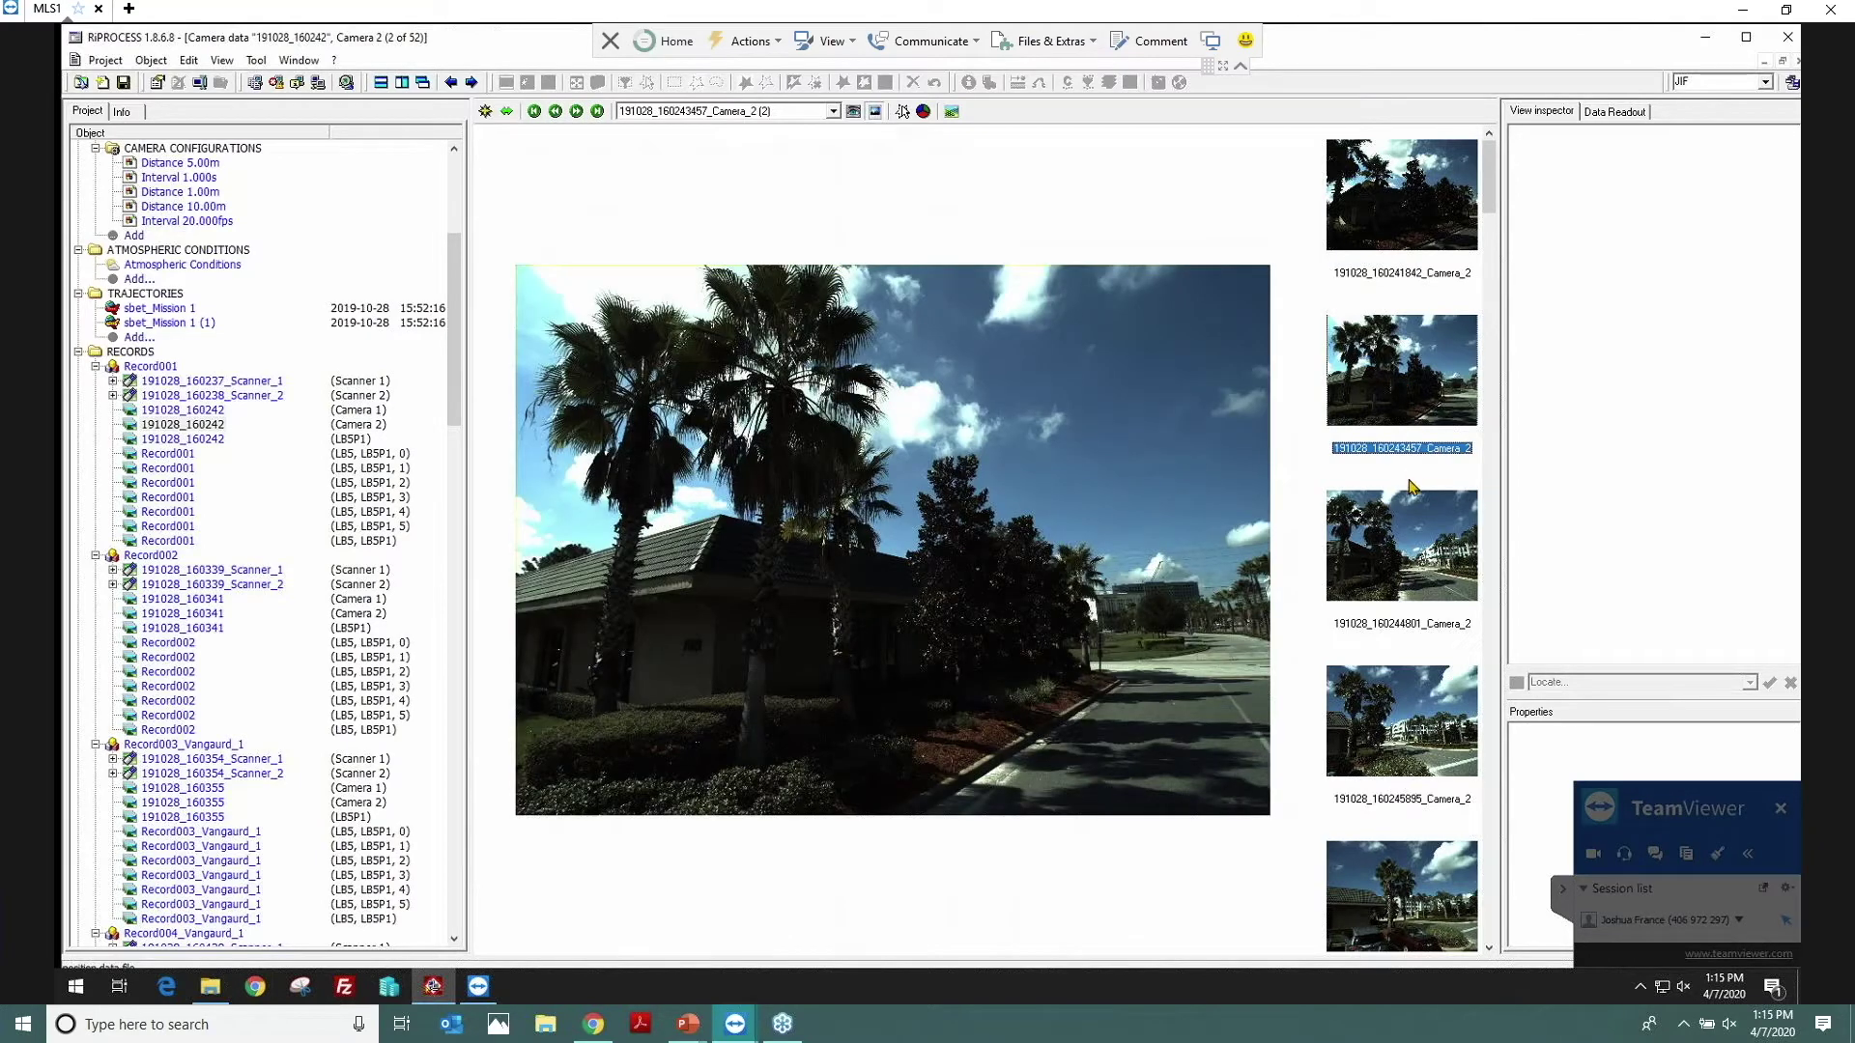
click(1415, 544)
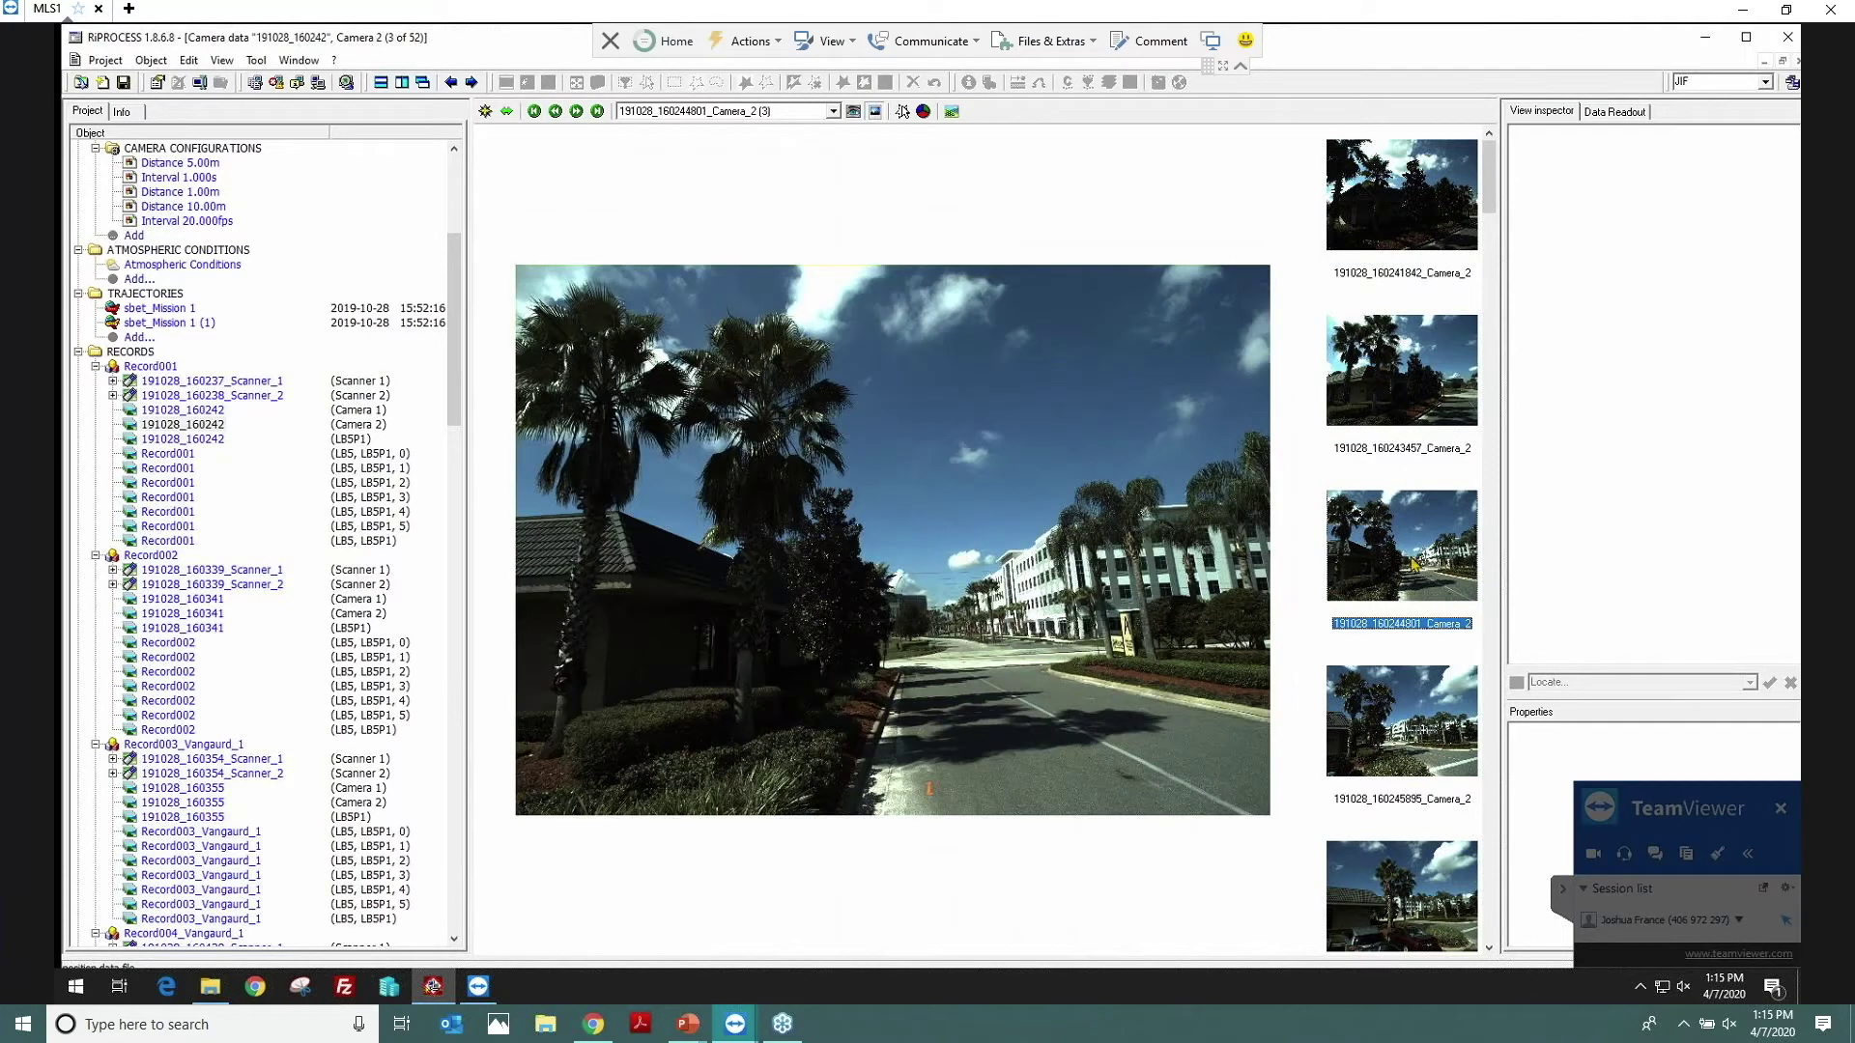
click(1417, 733)
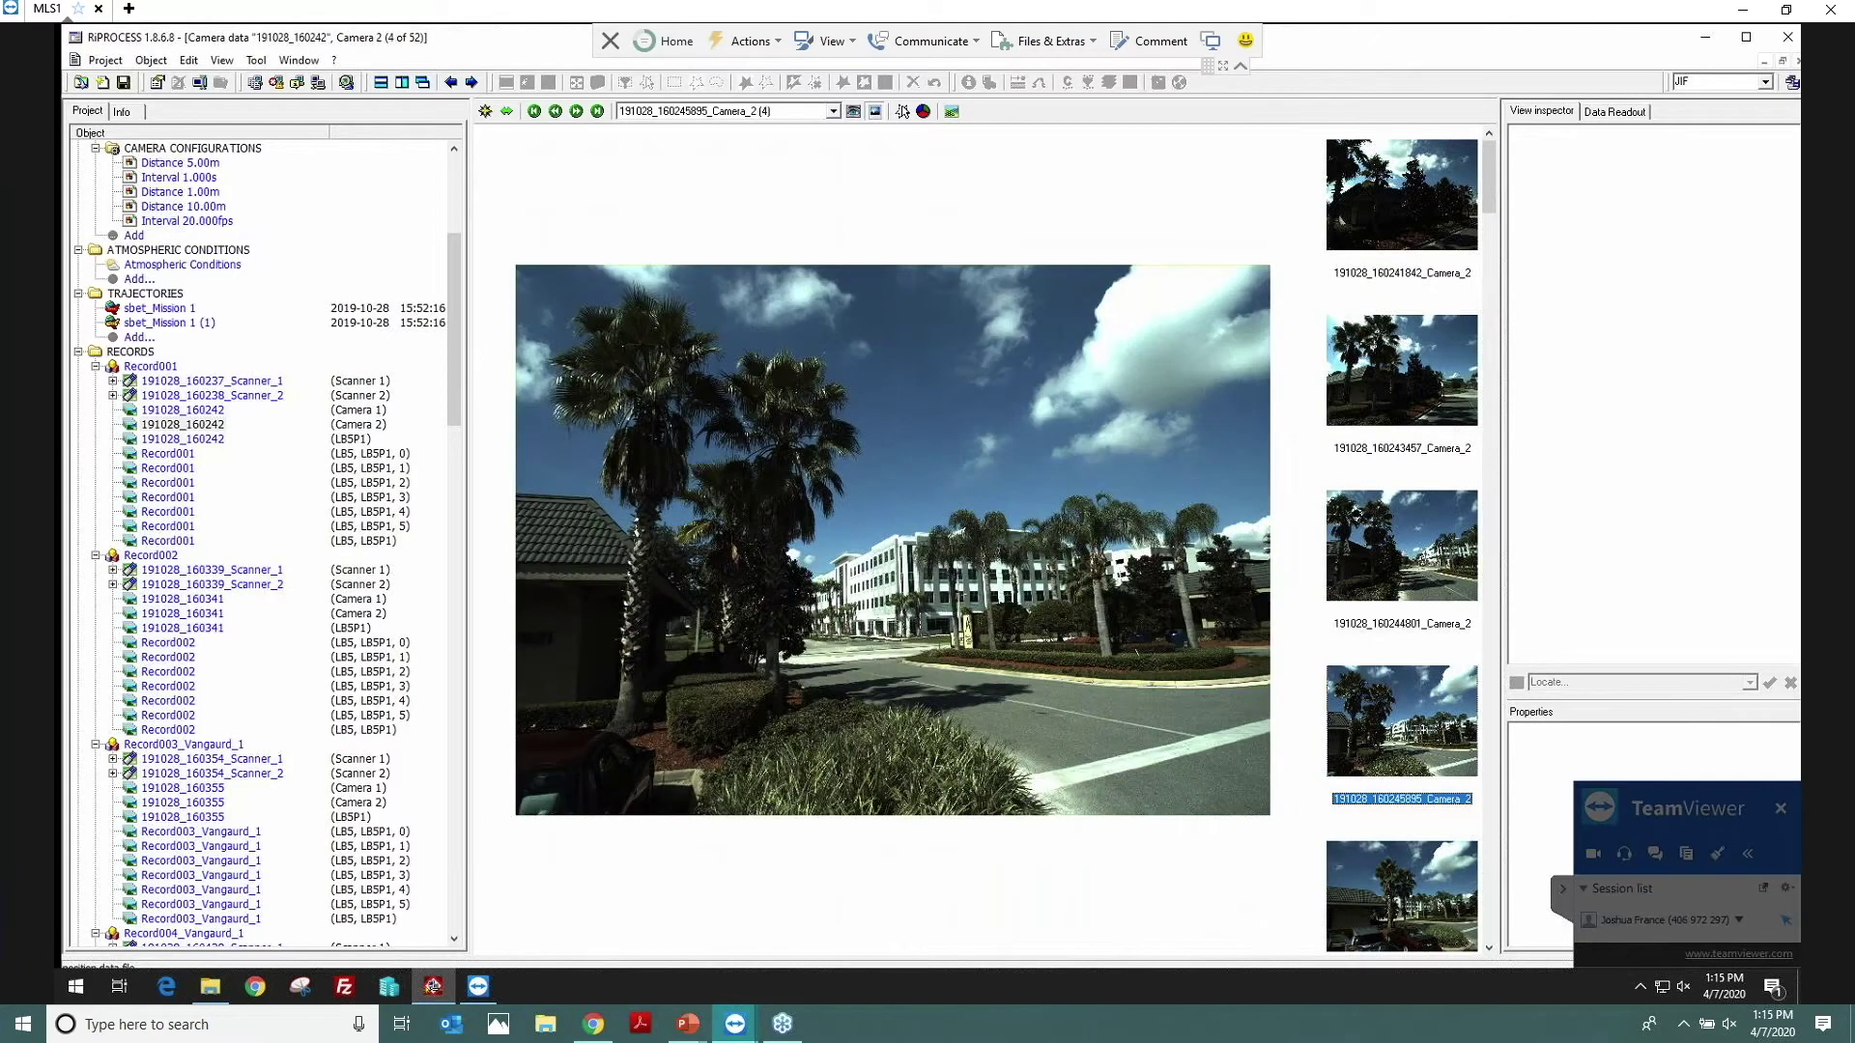
click(1391, 881)
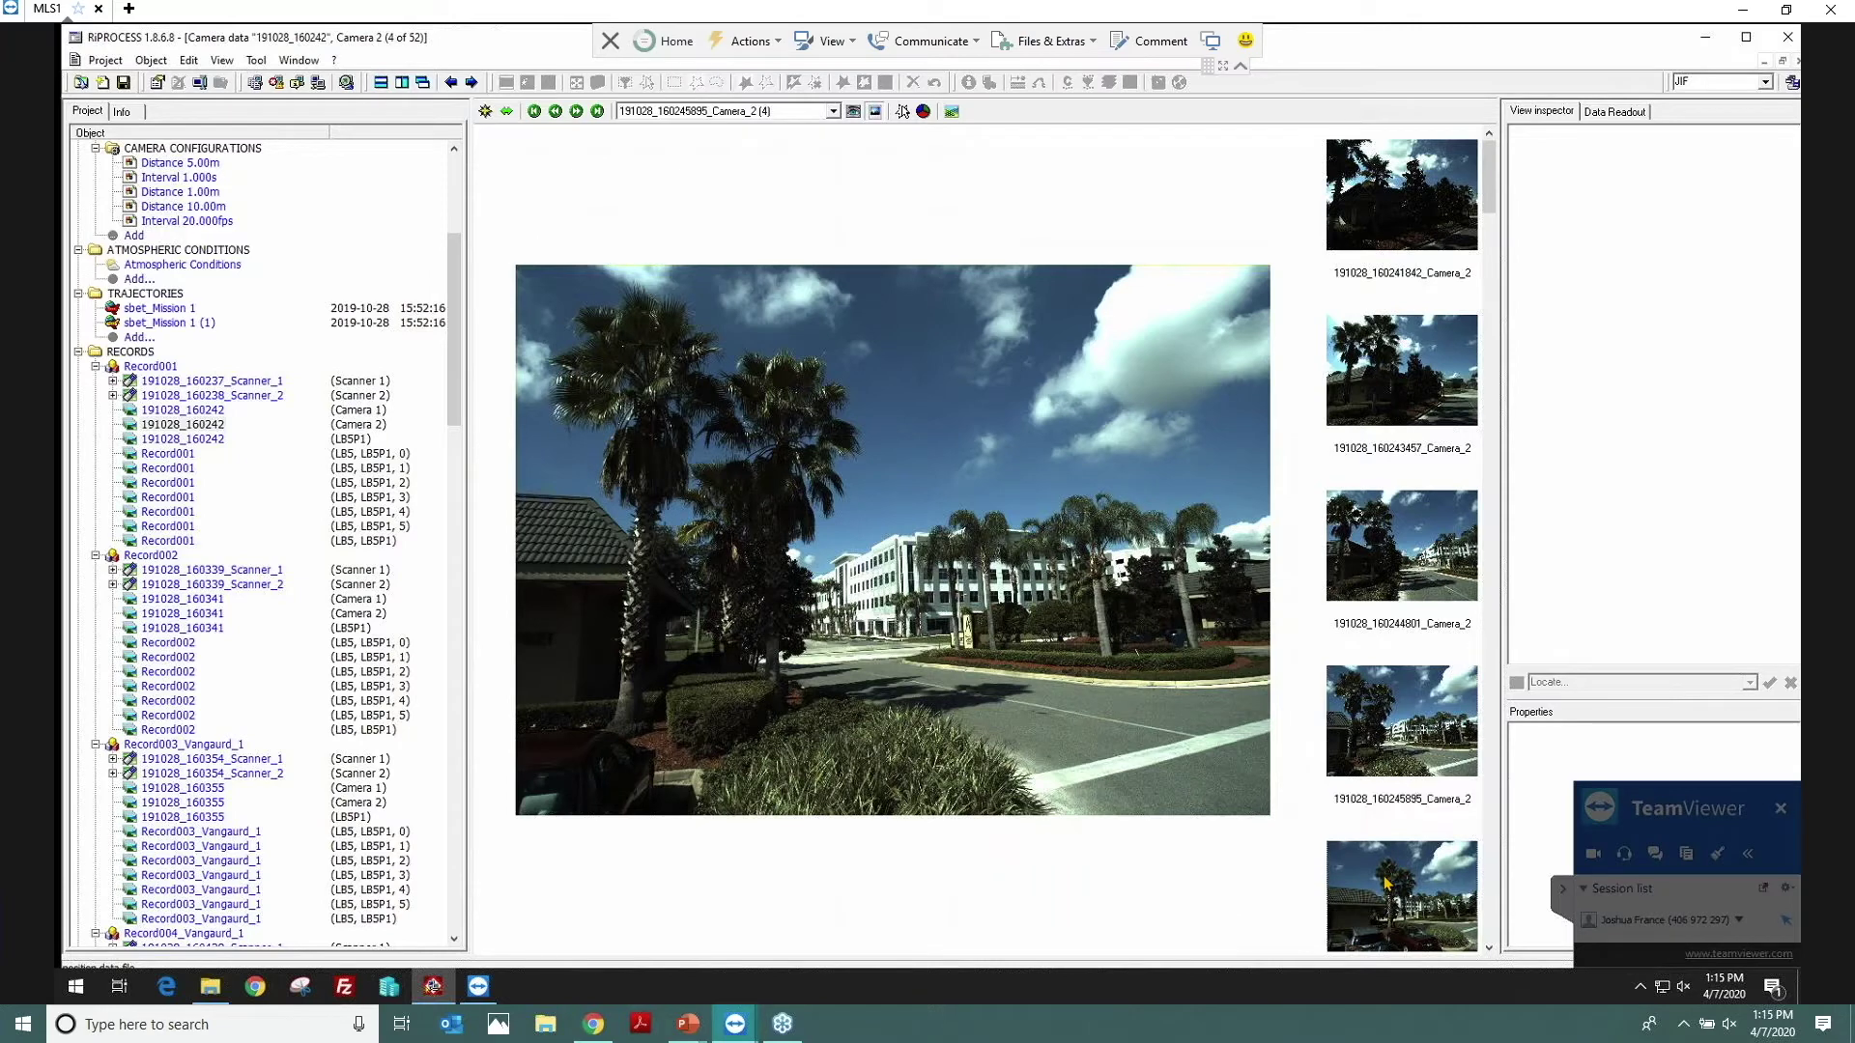
click(1406, 727)
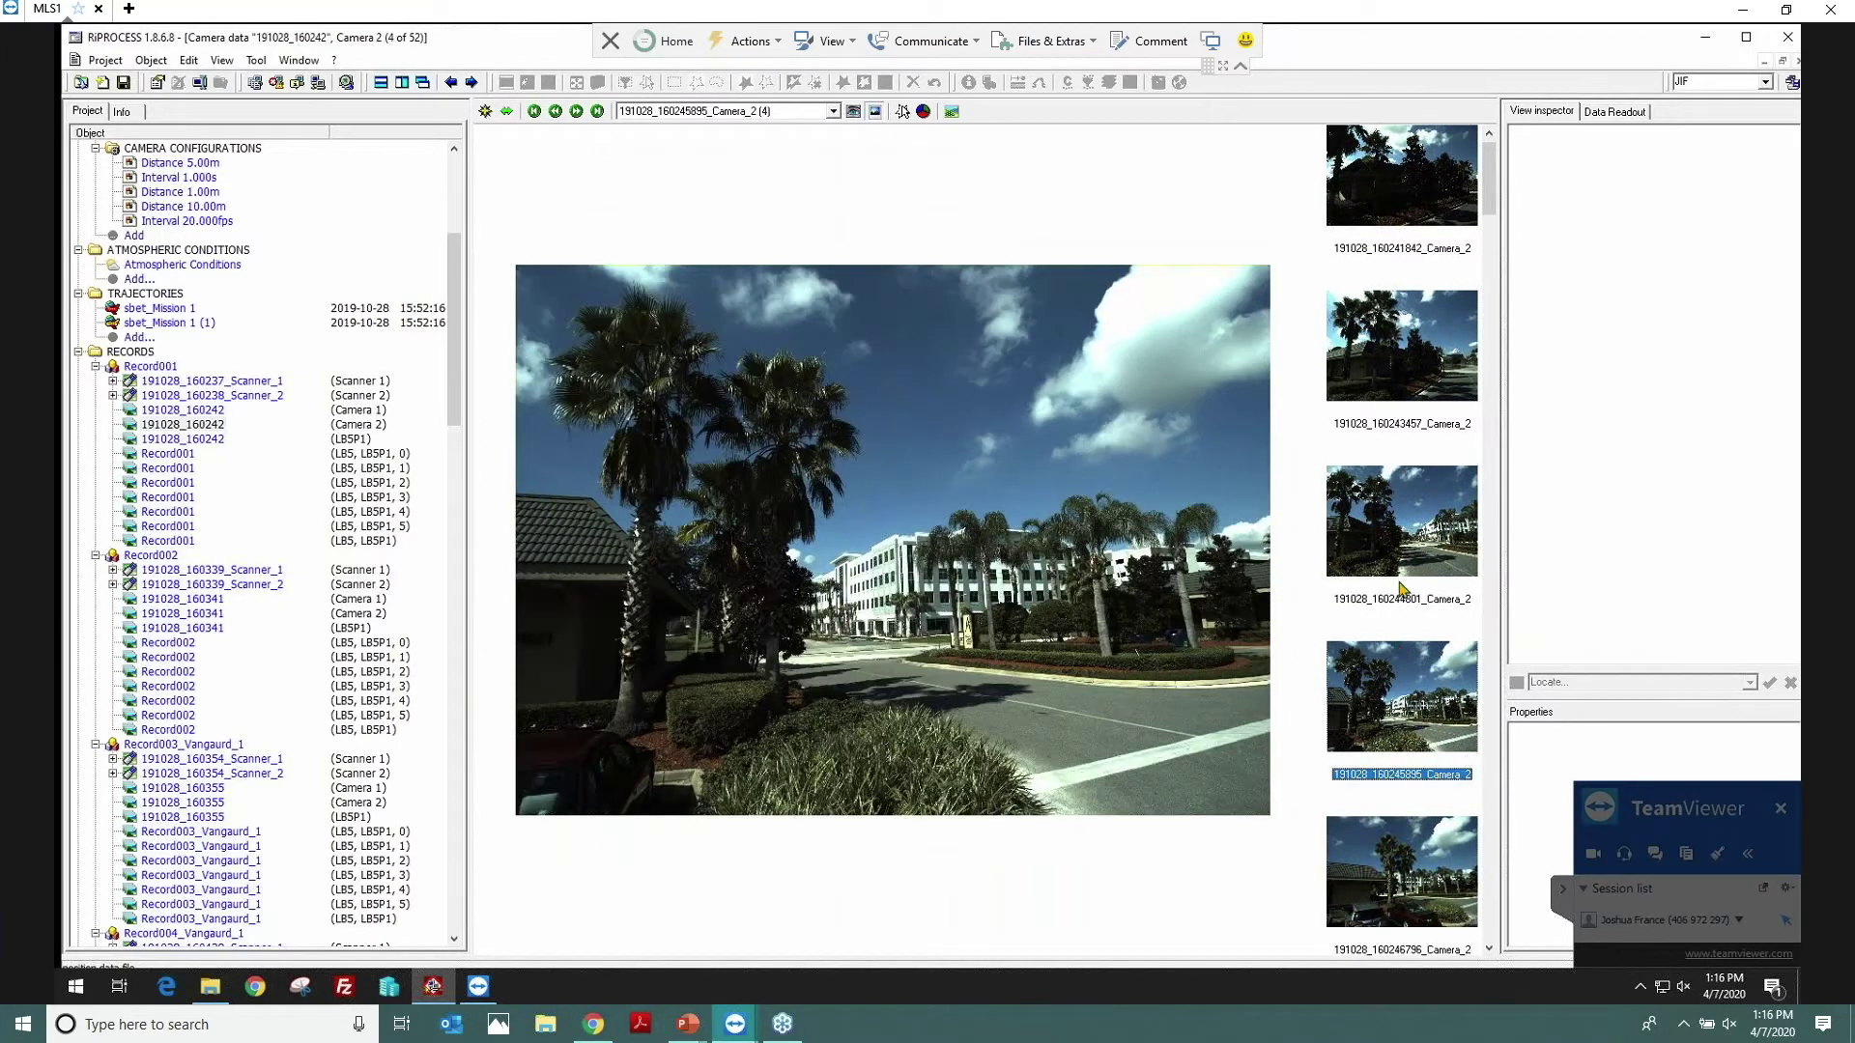
click(1403, 556)
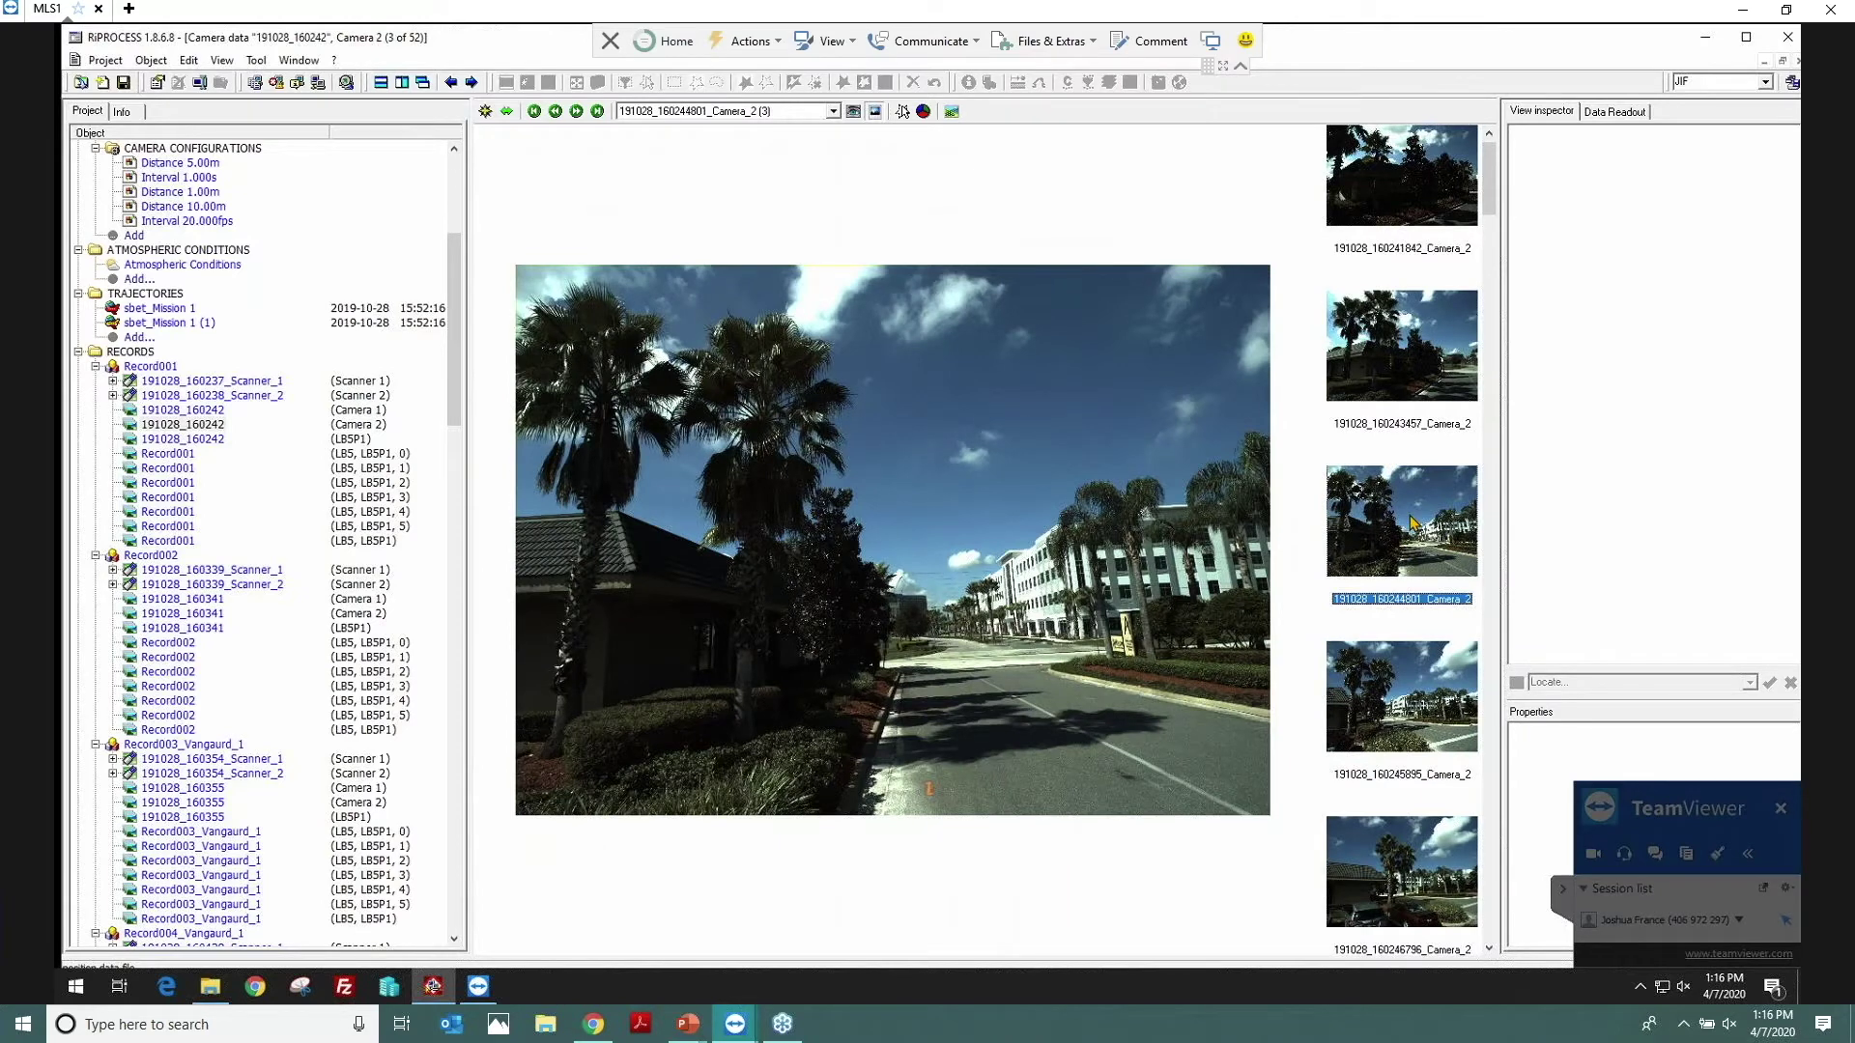
click(1405, 388)
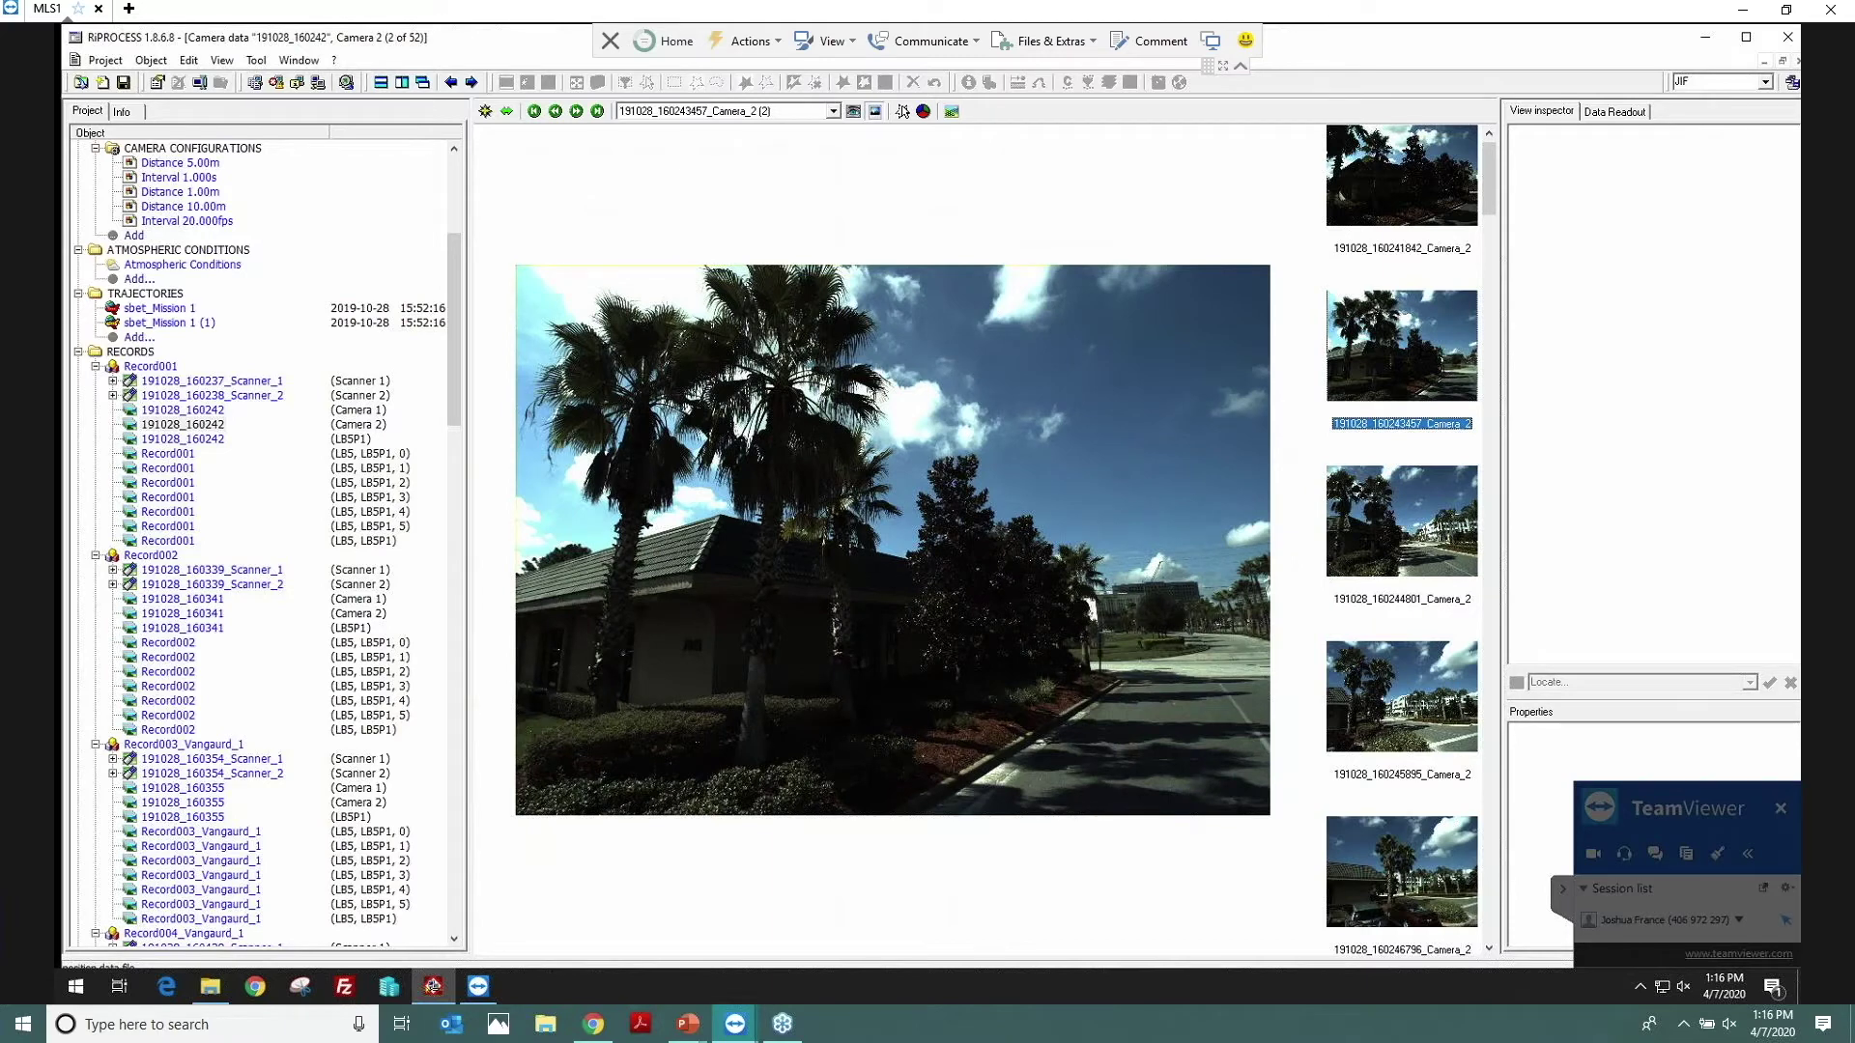
Step: Inspect the second Camera 2 image up close, and compare it with the parking-lot images through 191028_160250268_Camera_2
key(XF86MonBrightnessDown)
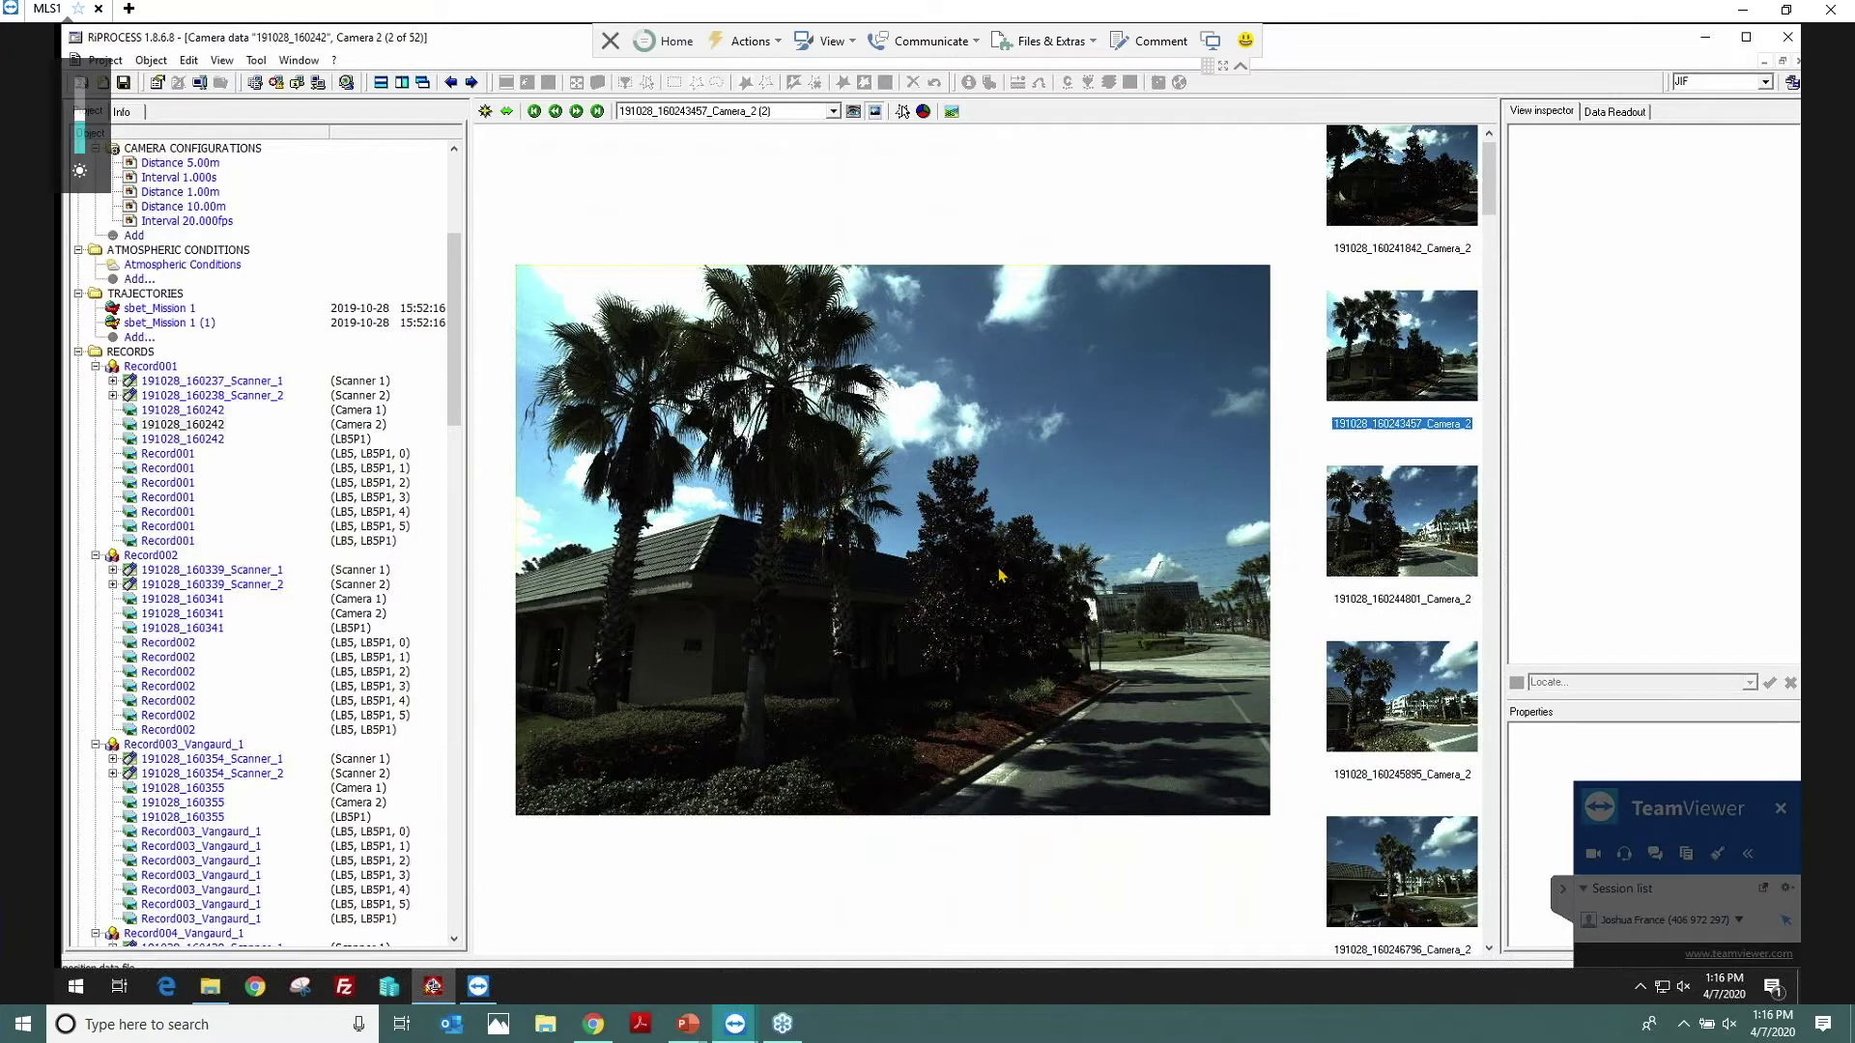
scroll(999, 576, up, 5)
scroll(909, 617, down, 5)
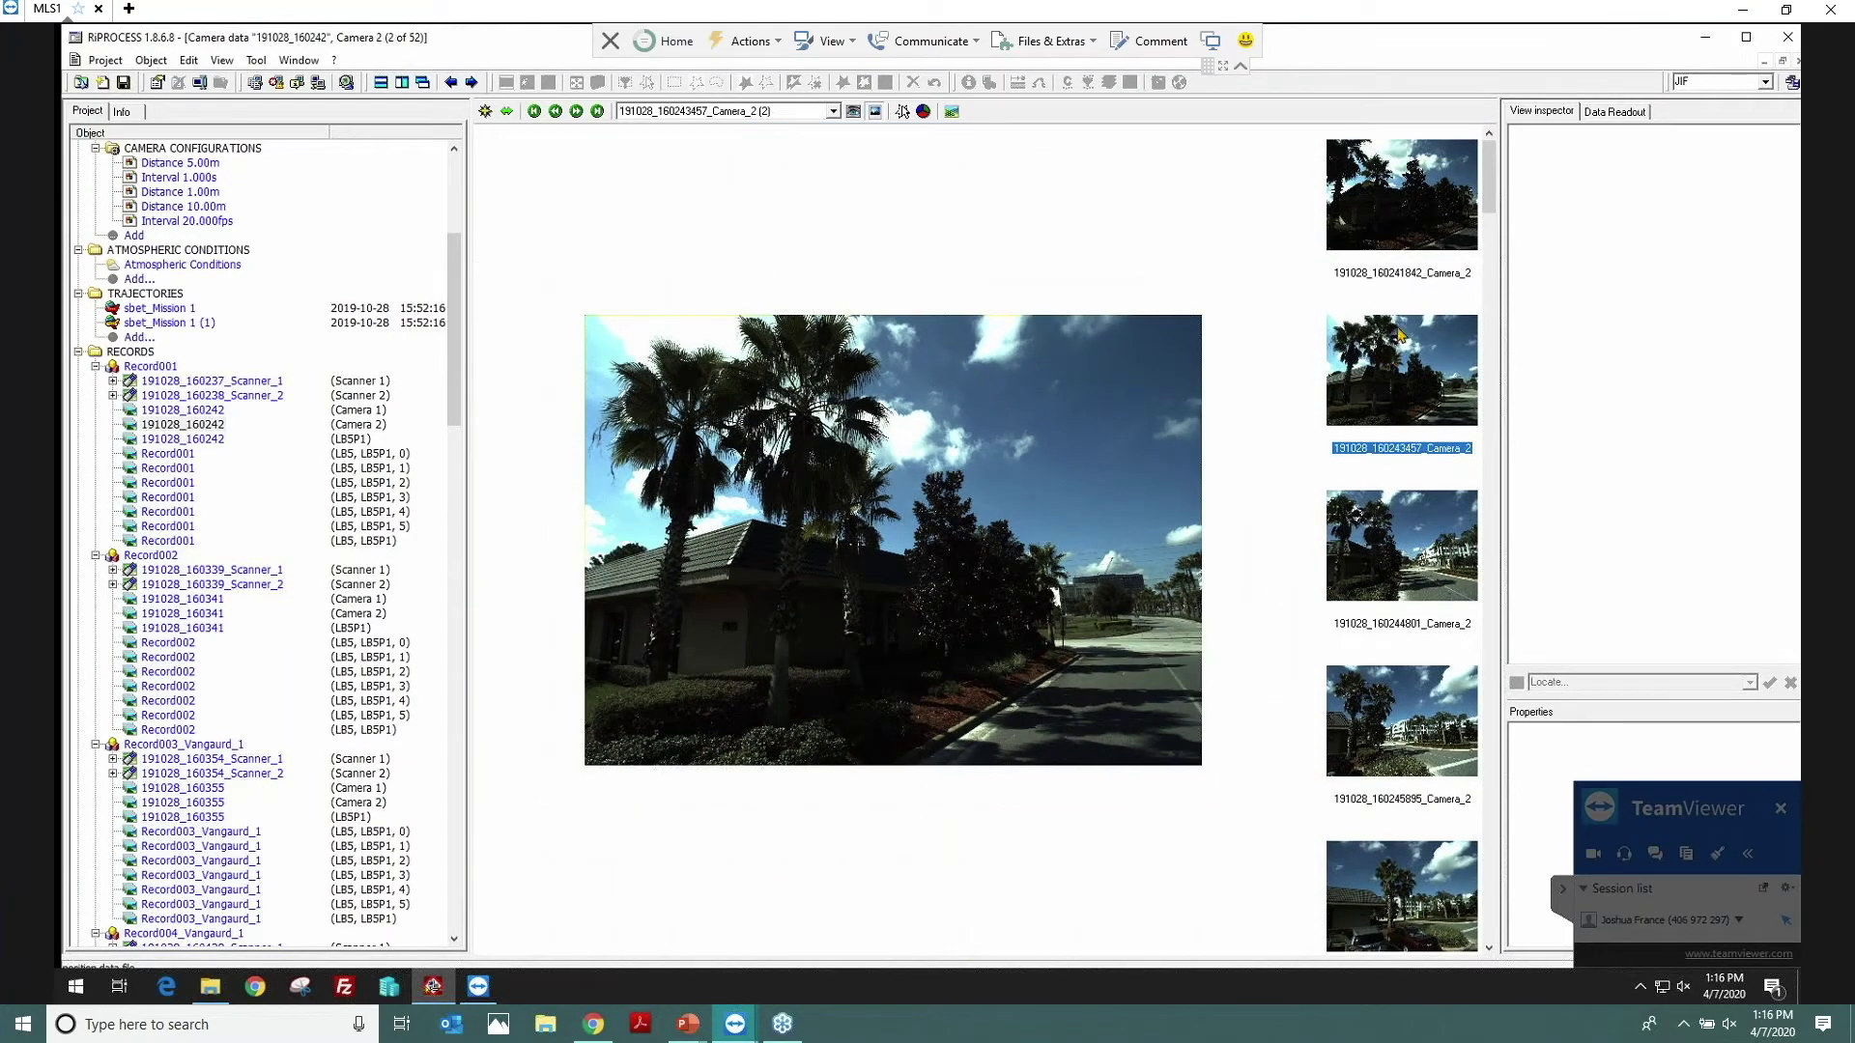
scroll(1393, 353, down, 3)
click(1404, 433)
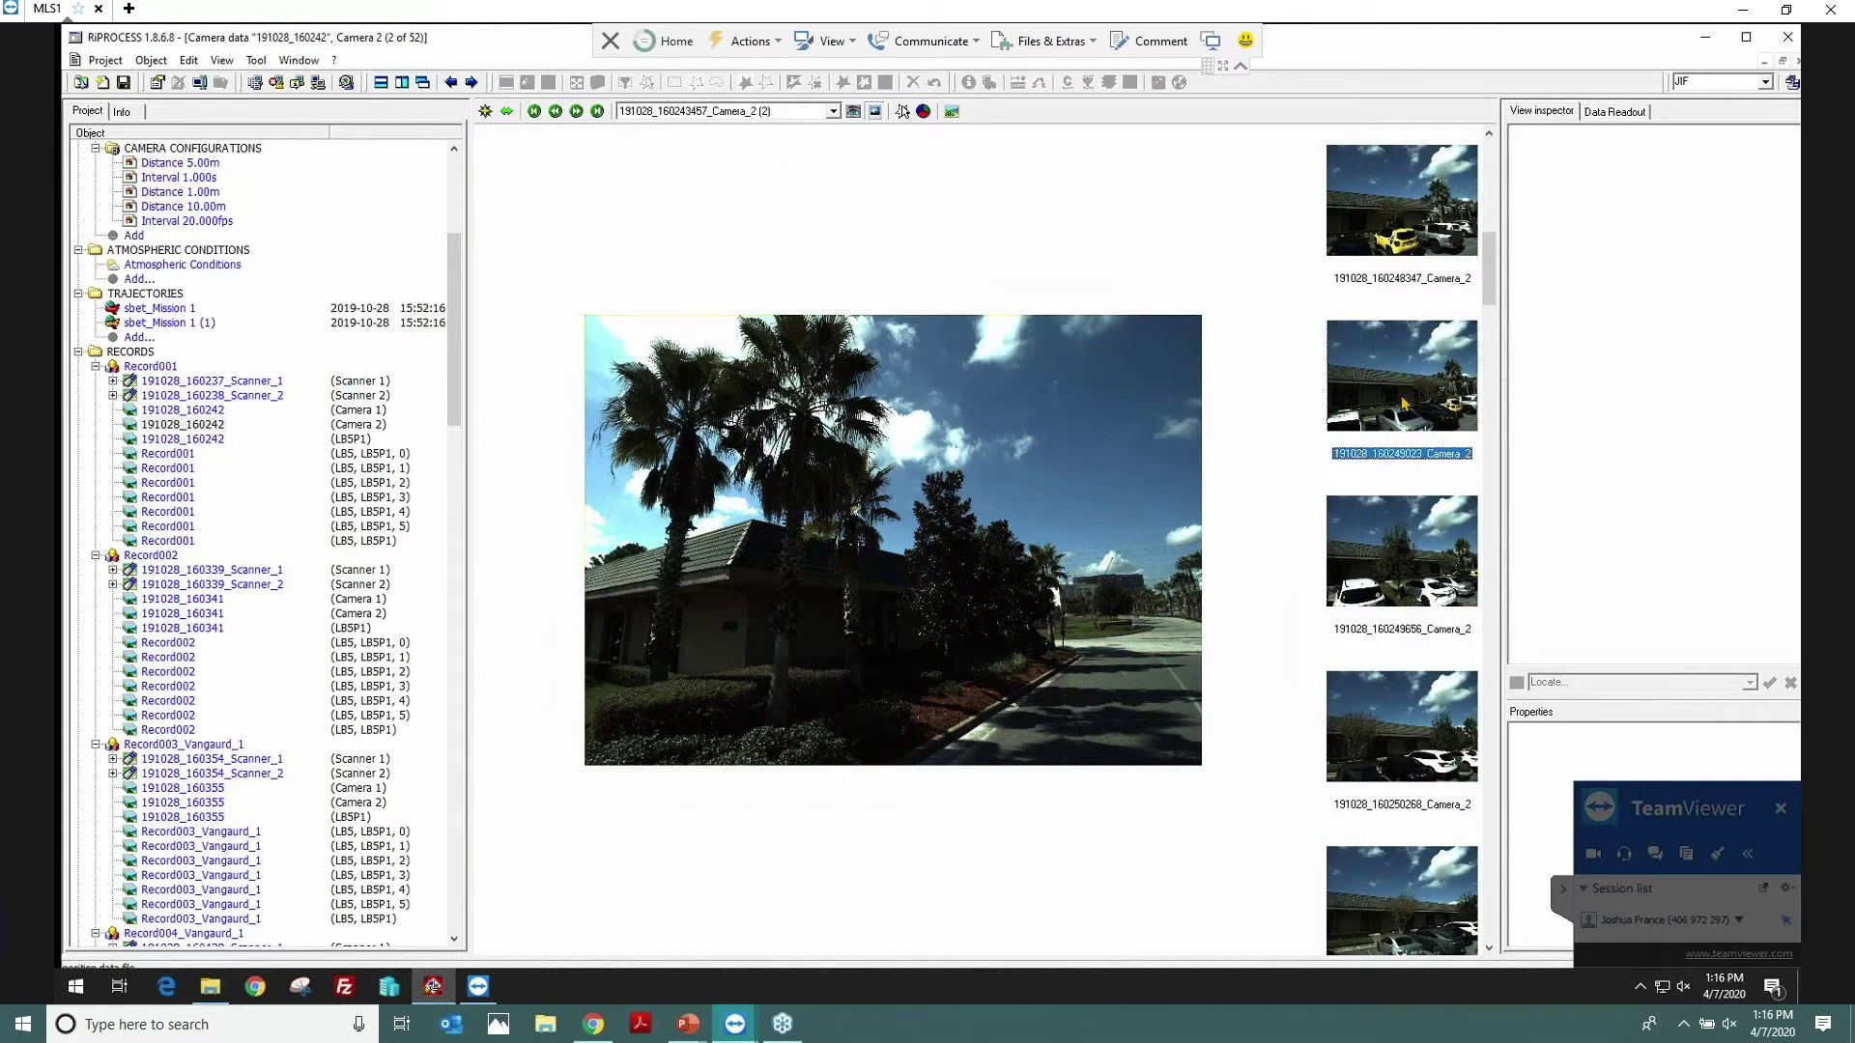
click(1418, 570)
click(1389, 744)
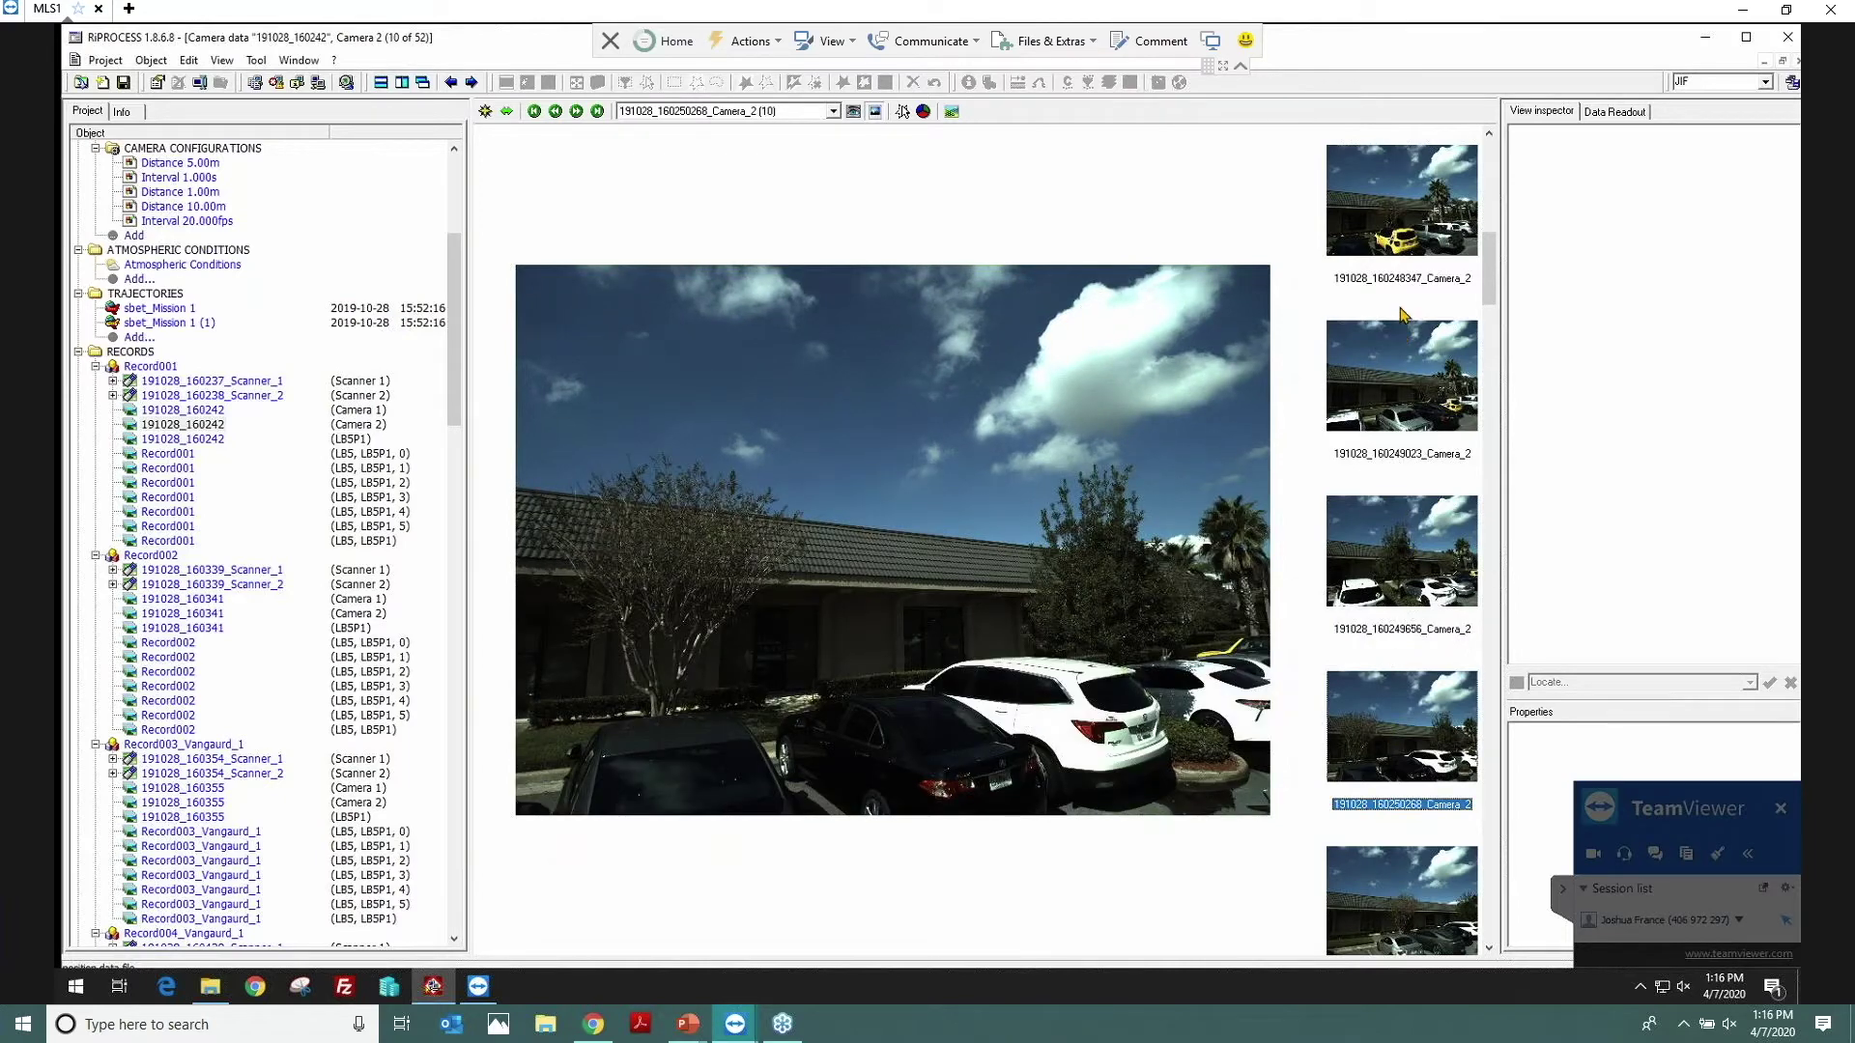
Step: Show the first Camera 2 image, 191028_160241842_Camera_2, again and close the camera data view
scroll(1398, 322, up, 3)
scroll(1398, 321, up, 5)
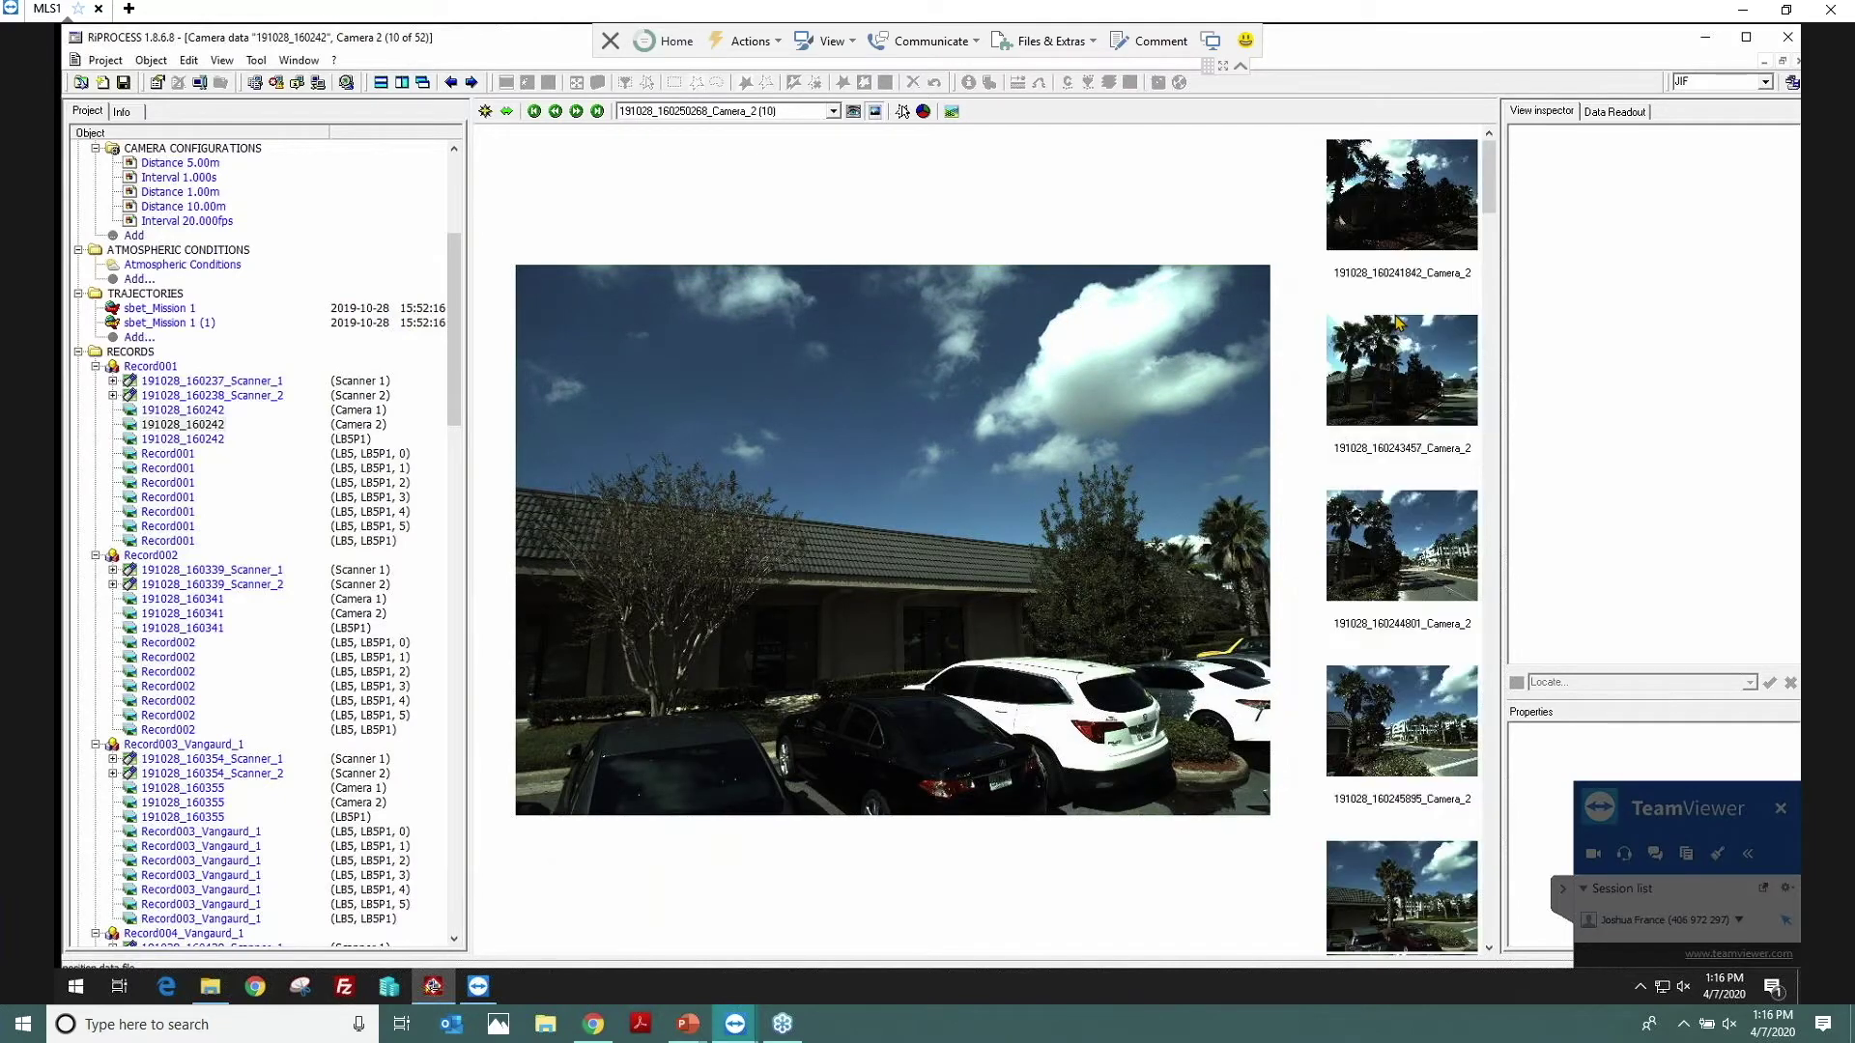
click(1404, 242)
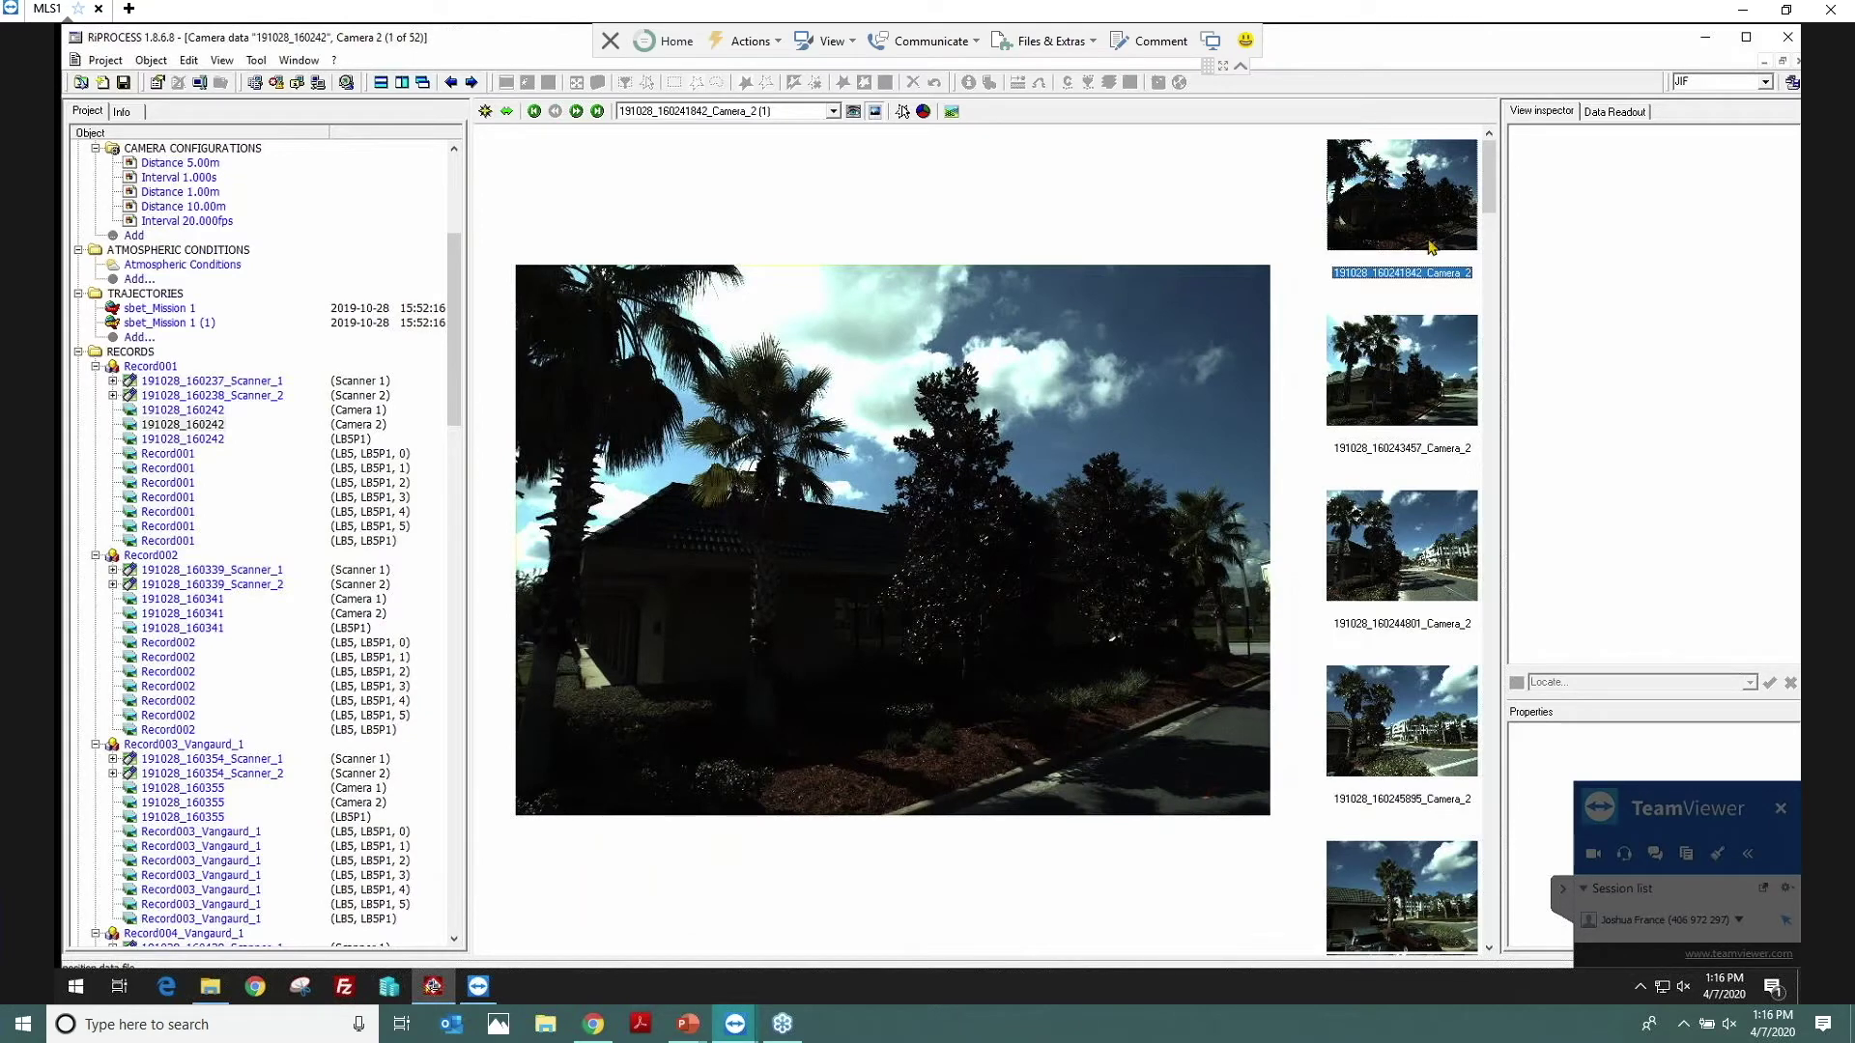
click(1796, 62)
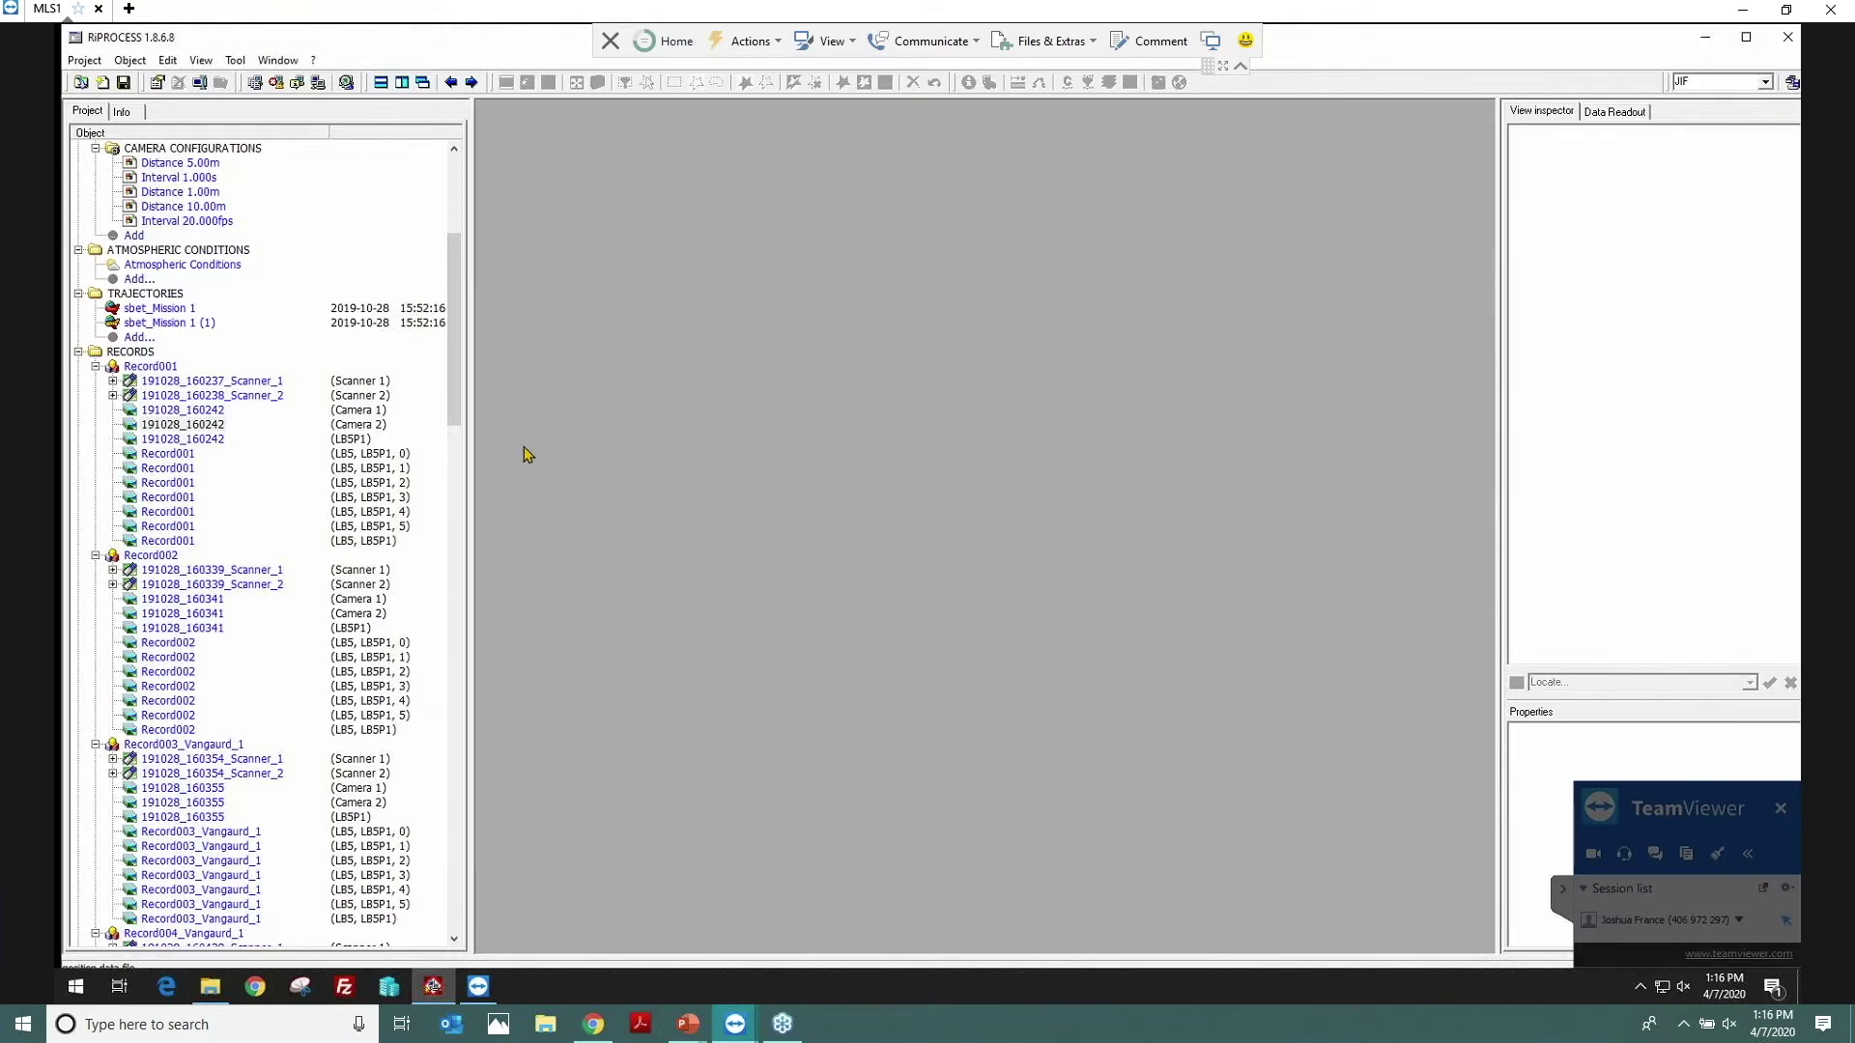
Step: Open the Camera 2 device for editing, and review its mounting parameters and image processing settings
scroll(396, 259, up, 5)
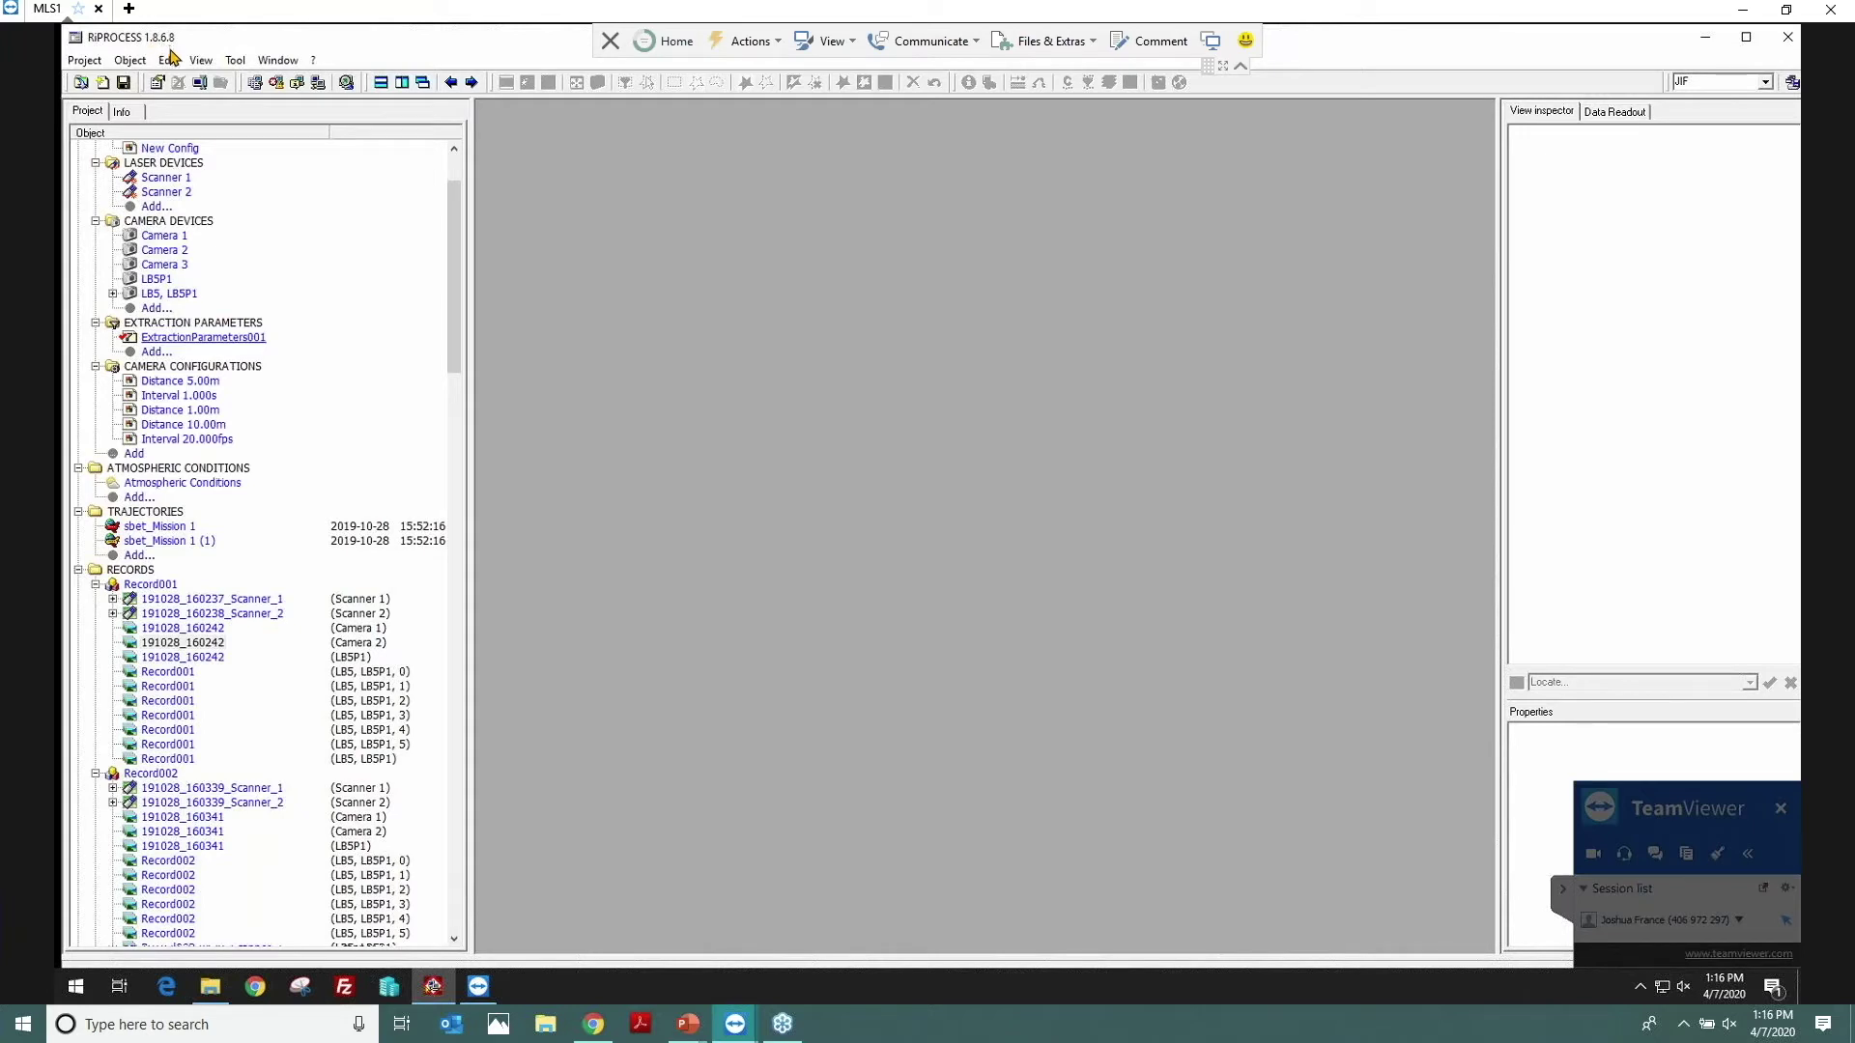
scroll(215, 174, up, 3)
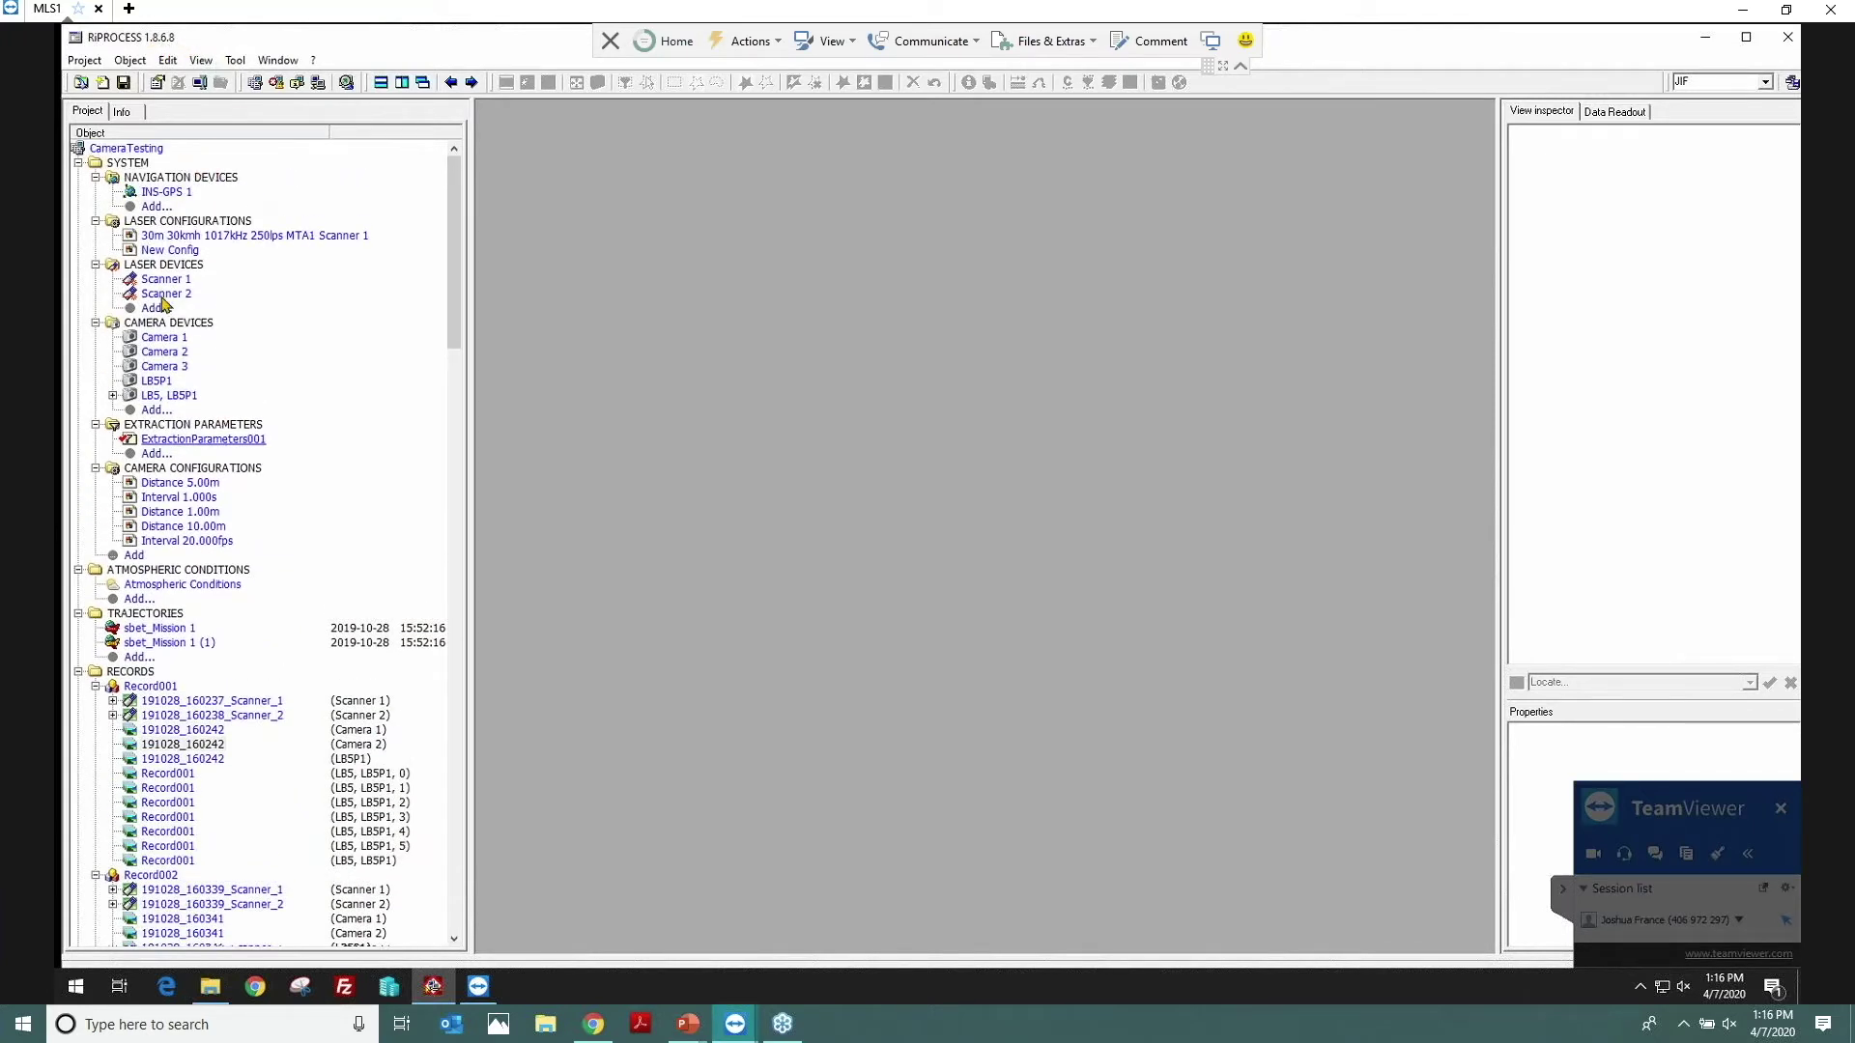
click(166, 339)
right_click(166, 354)
click(205, 370)
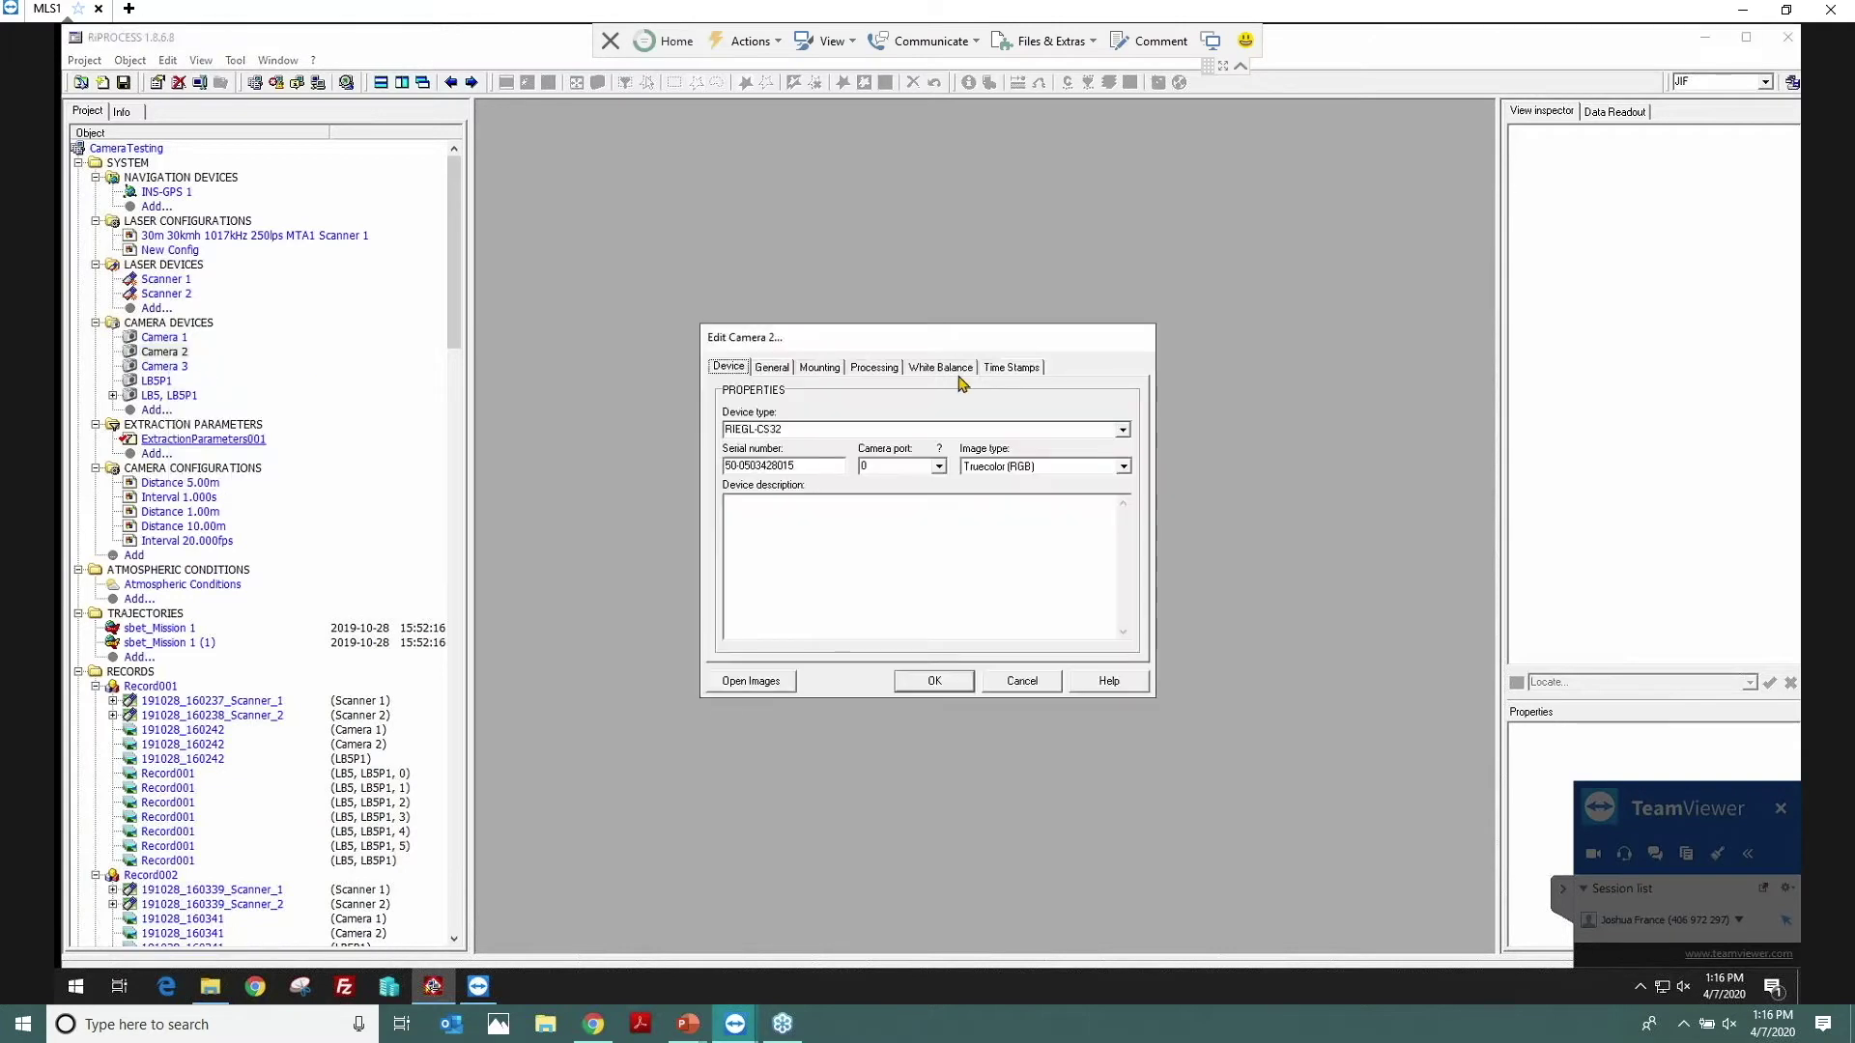
click(881, 370)
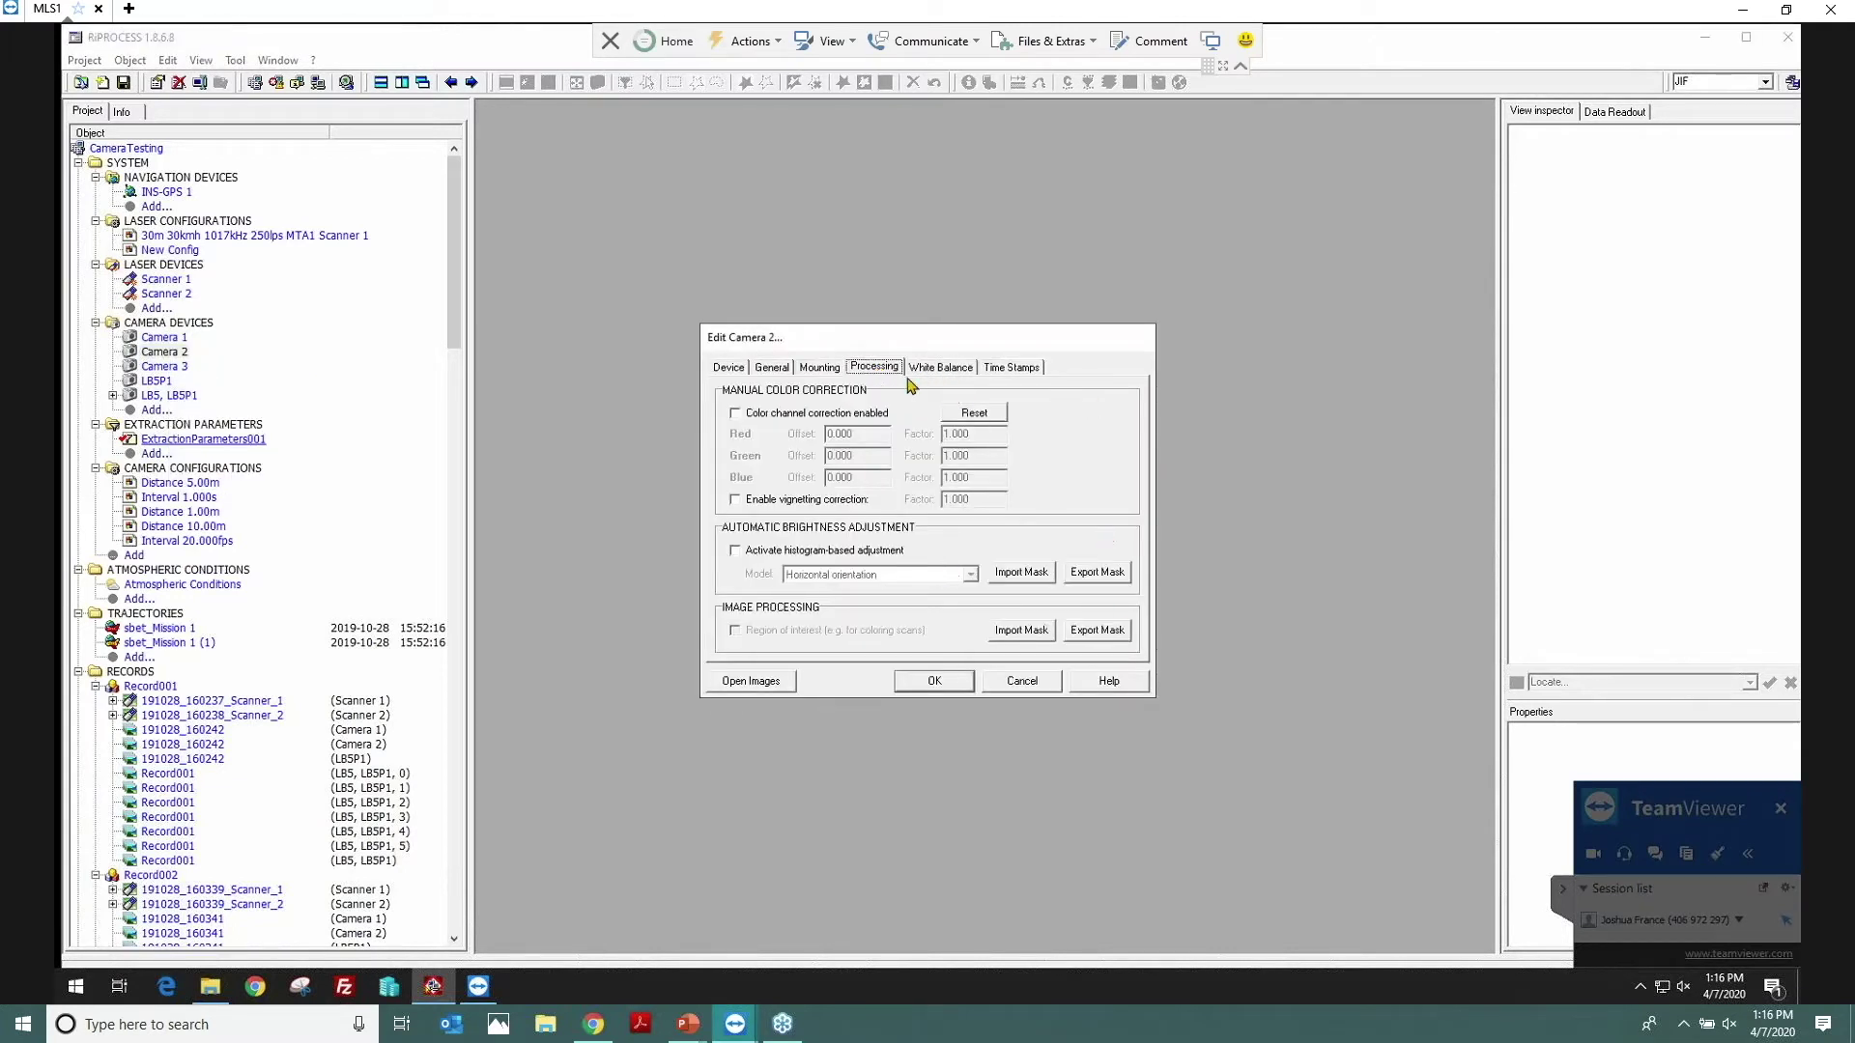
click(827, 373)
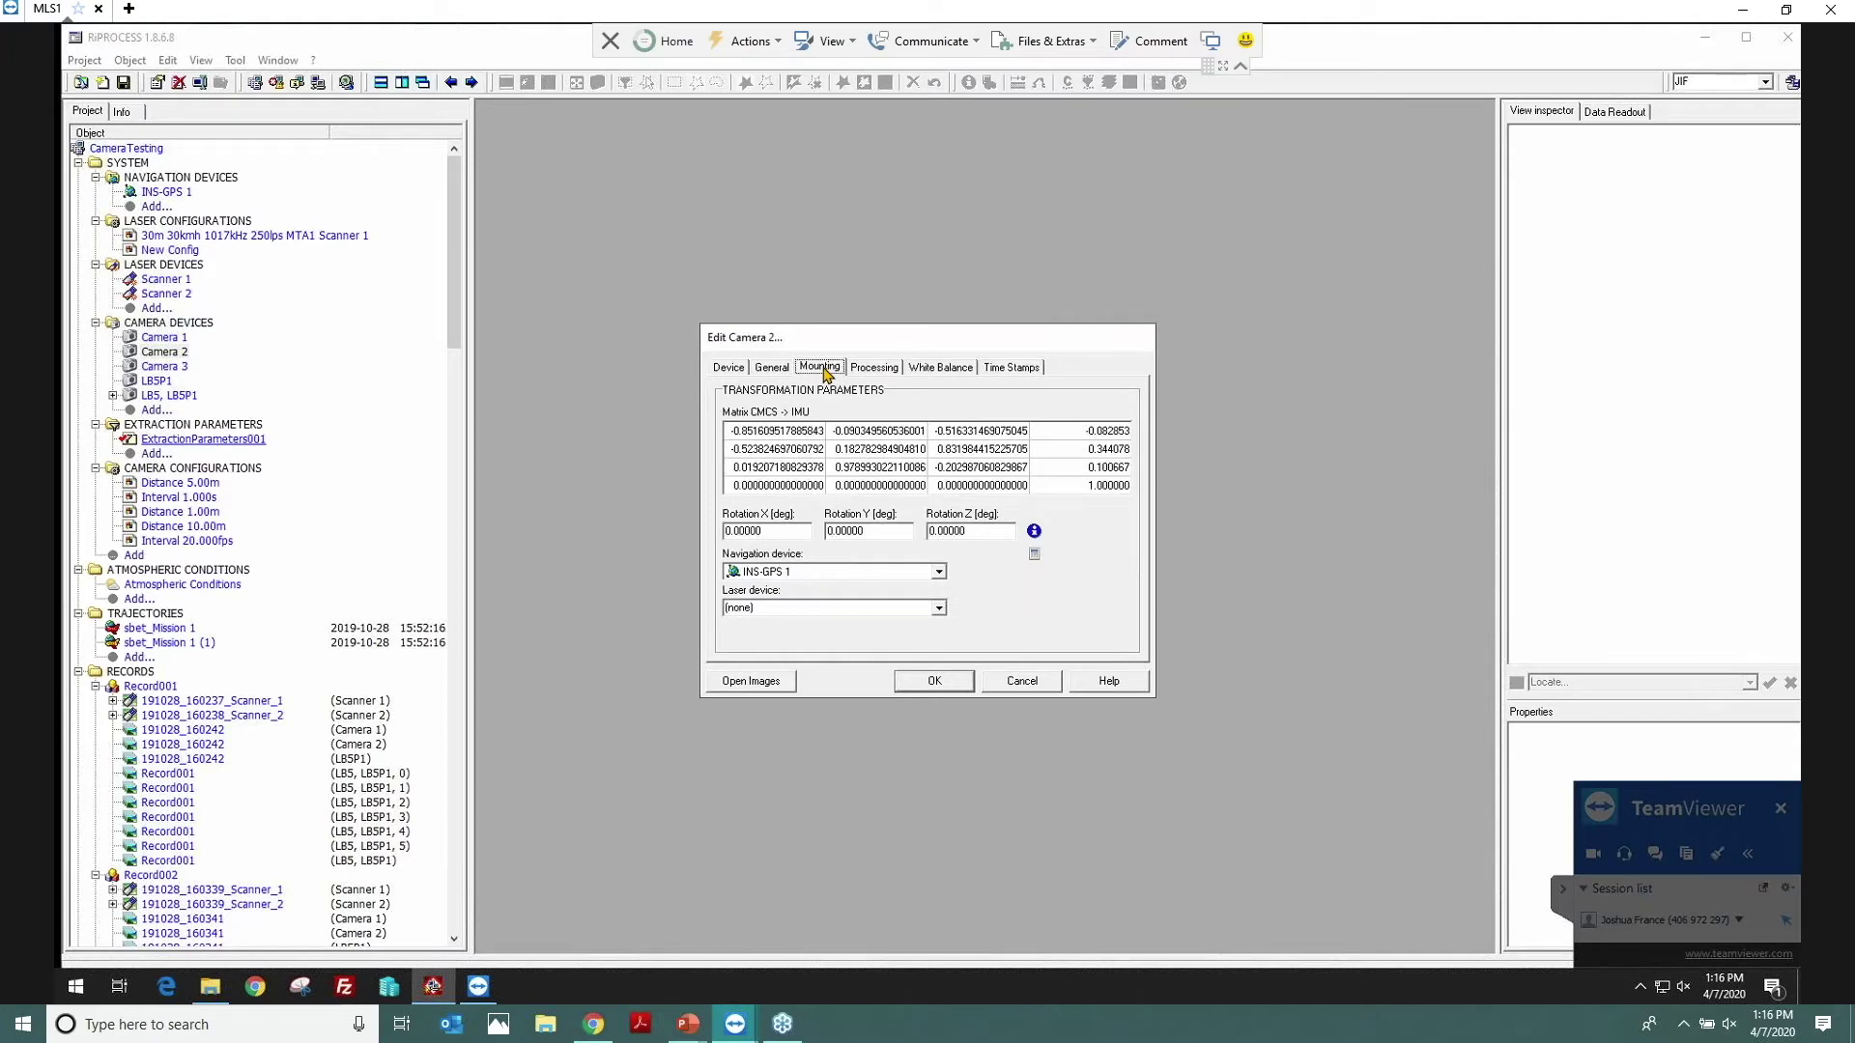
click(879, 372)
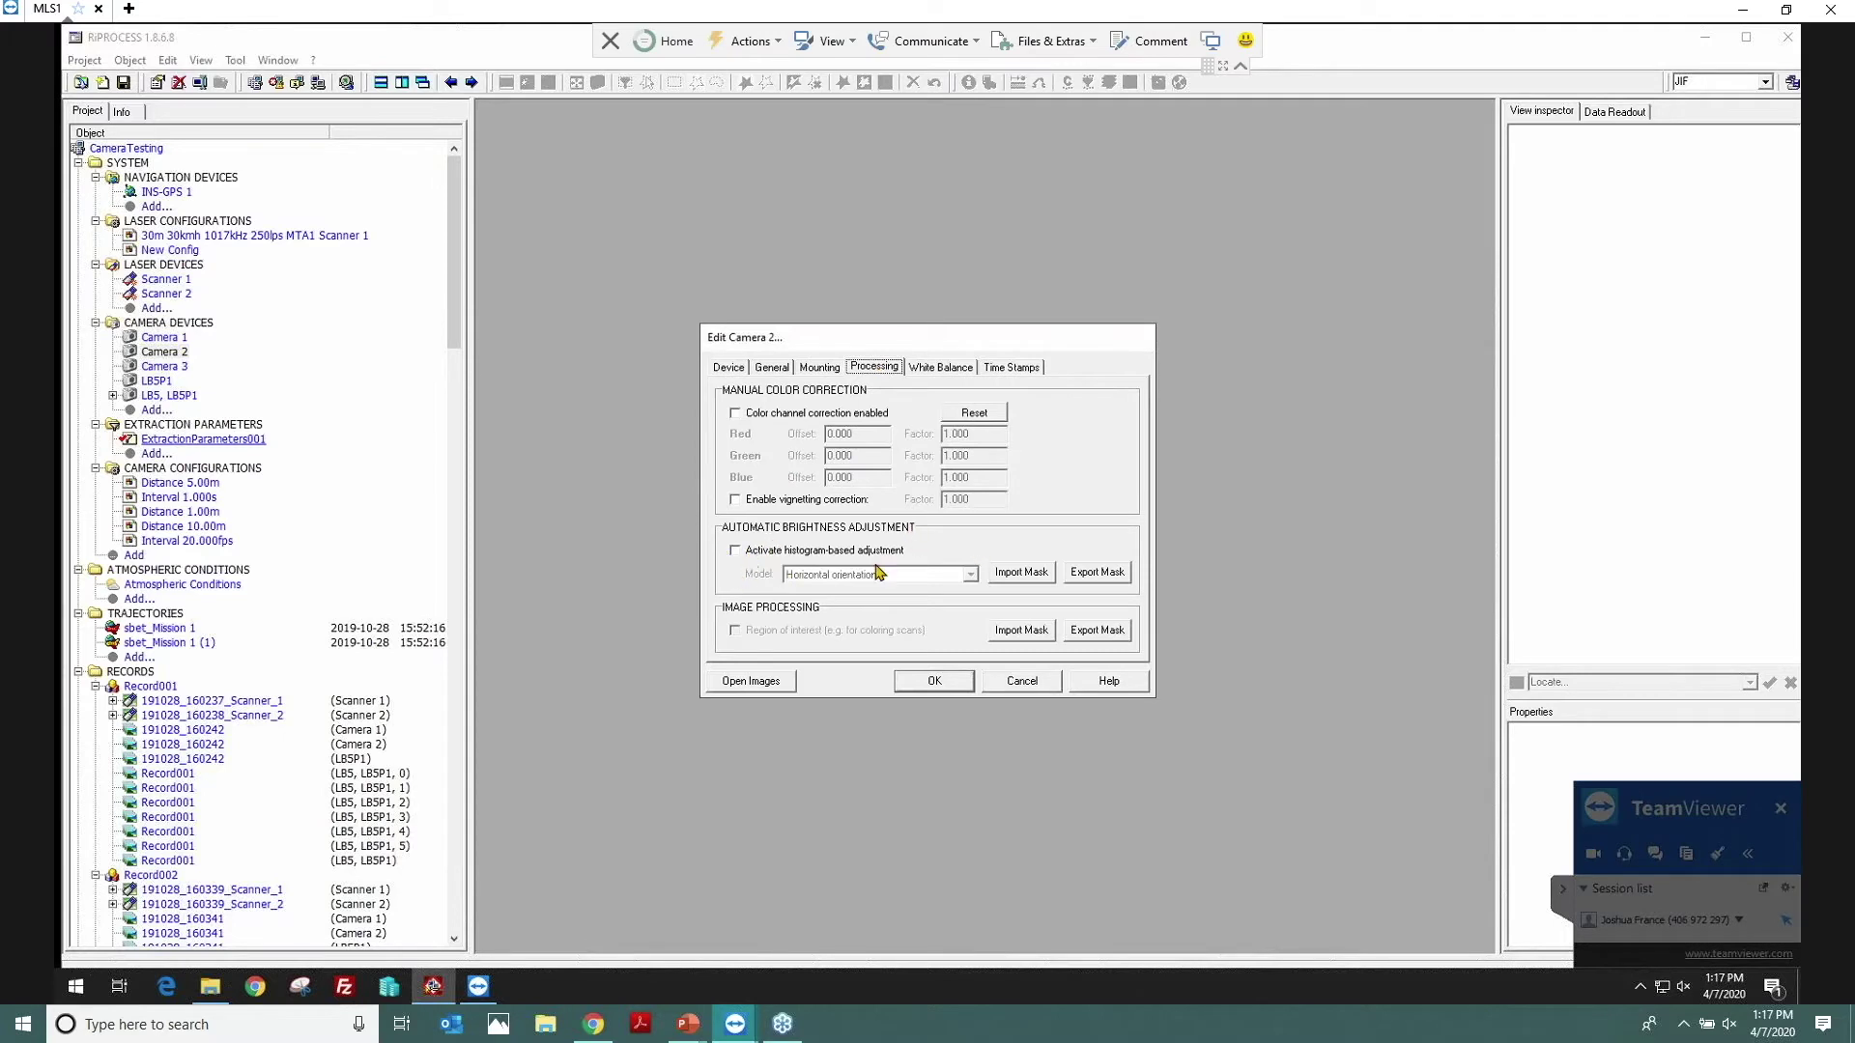
Step: Activate histogram-based brightness adjustment for Camera 2 with the Horizontal orientation model, and apply the device settings
click(737, 551)
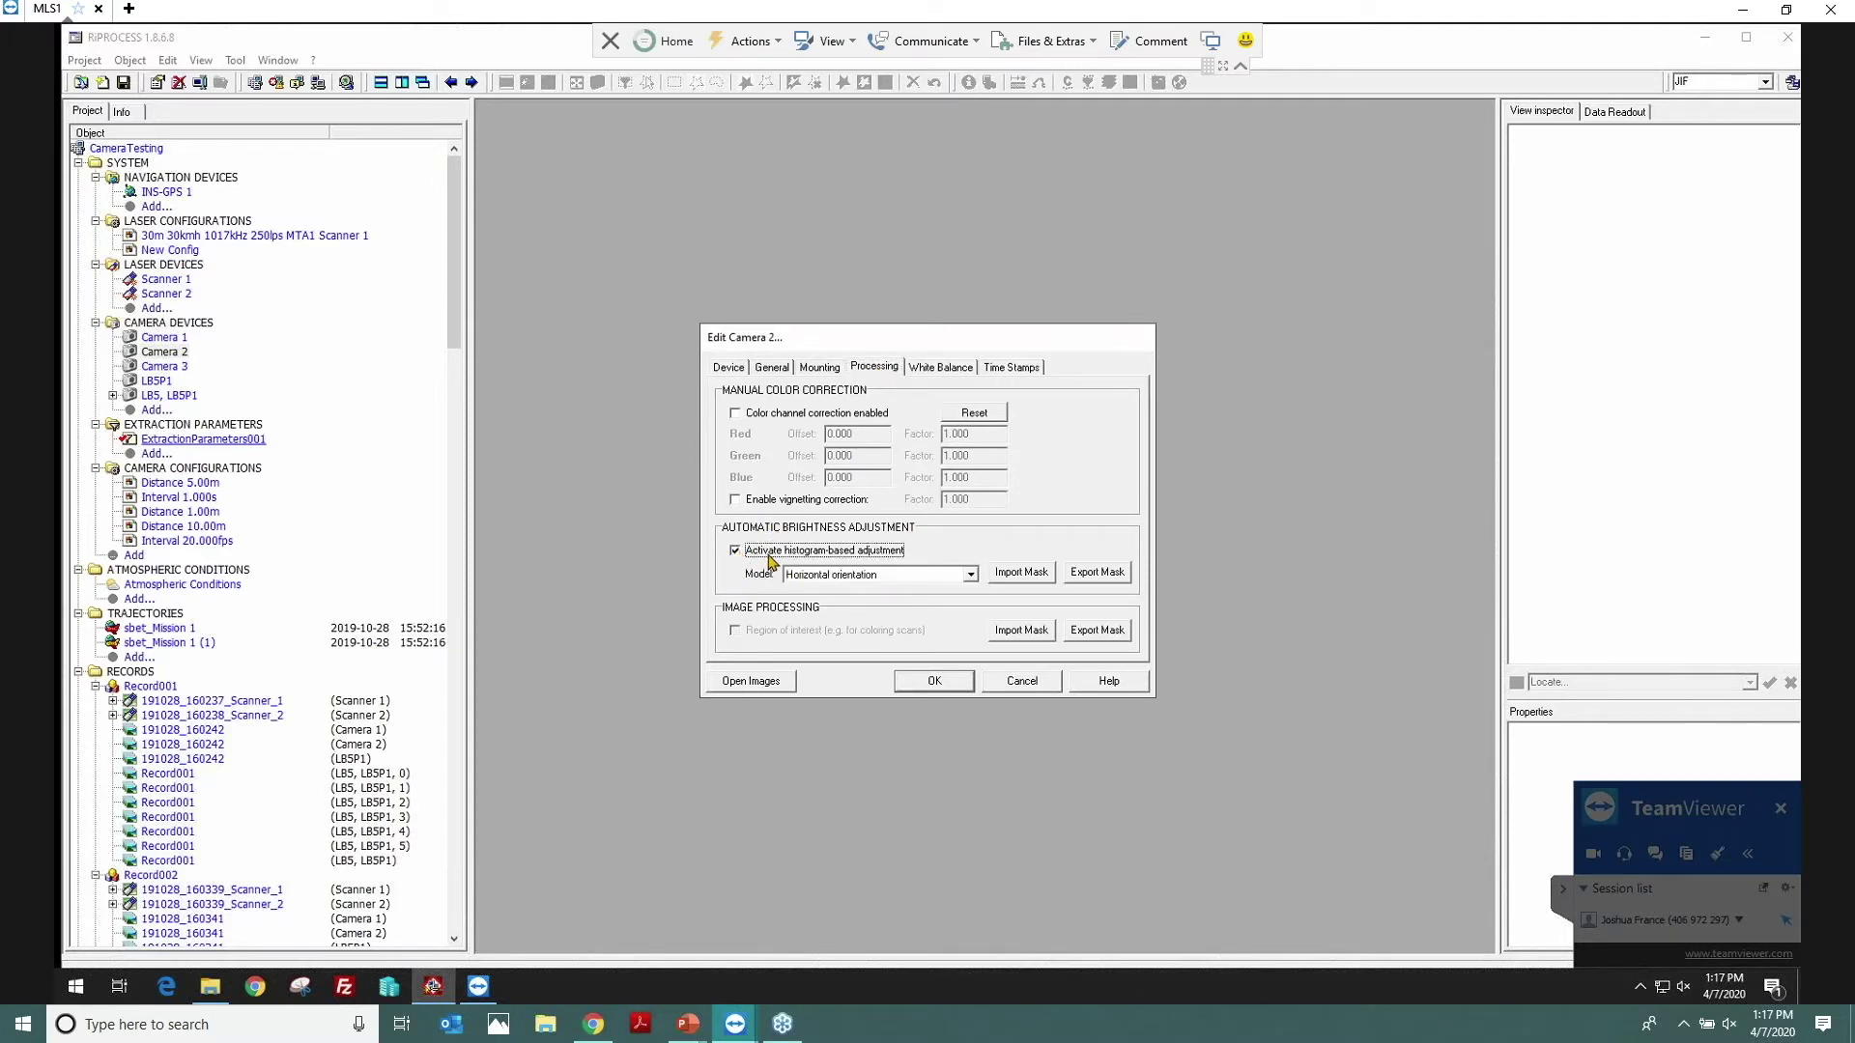
click(970, 576)
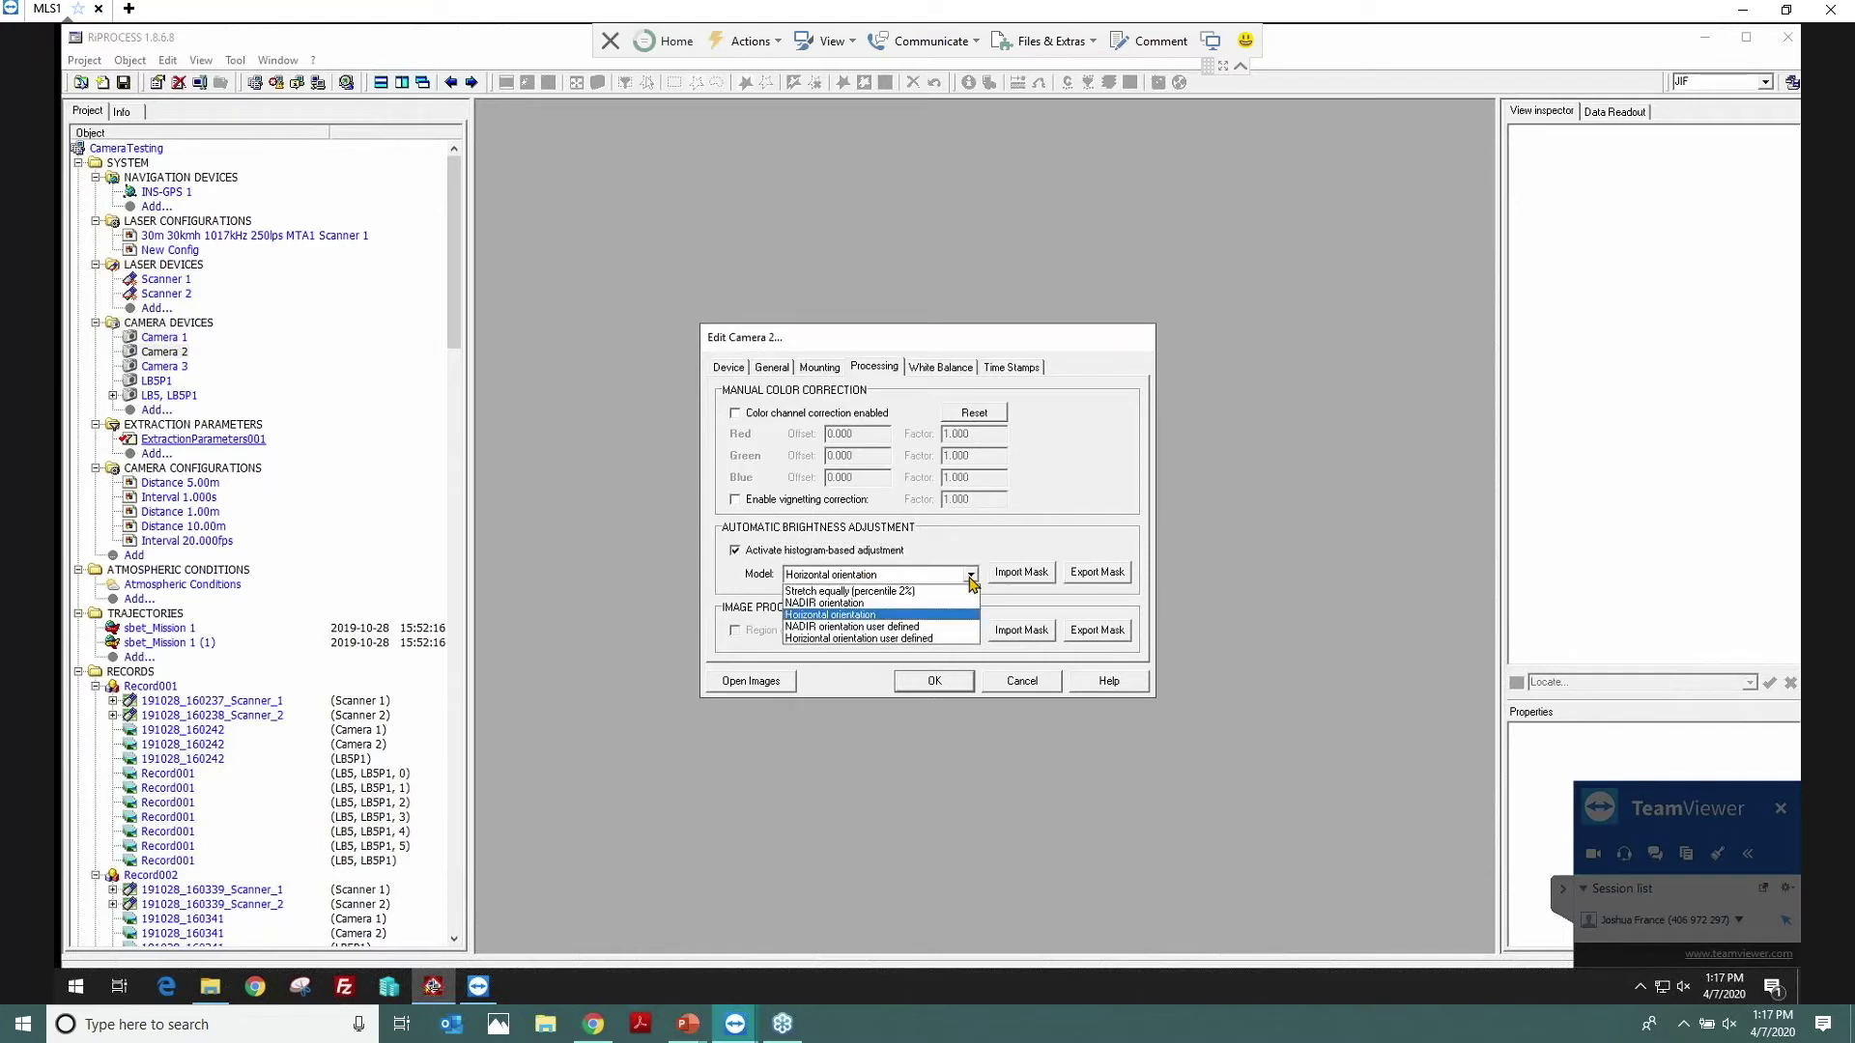
click(932, 615)
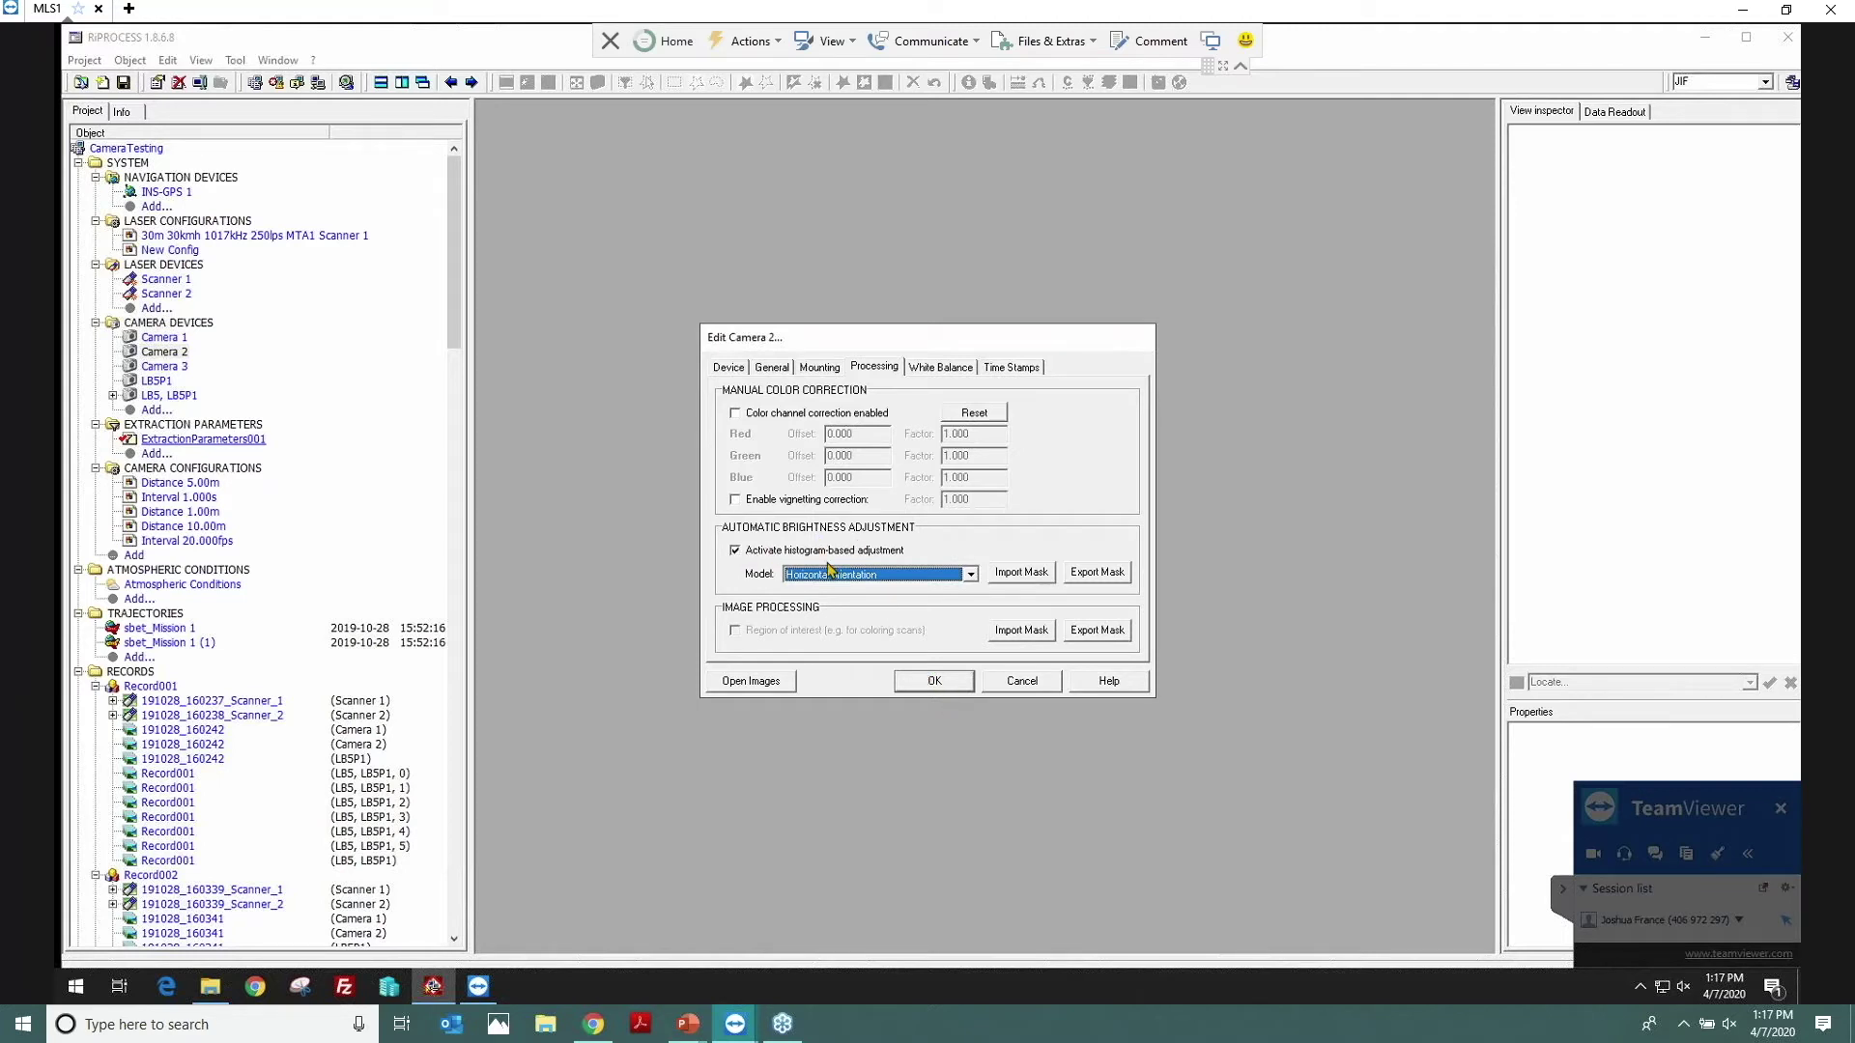
click(938, 682)
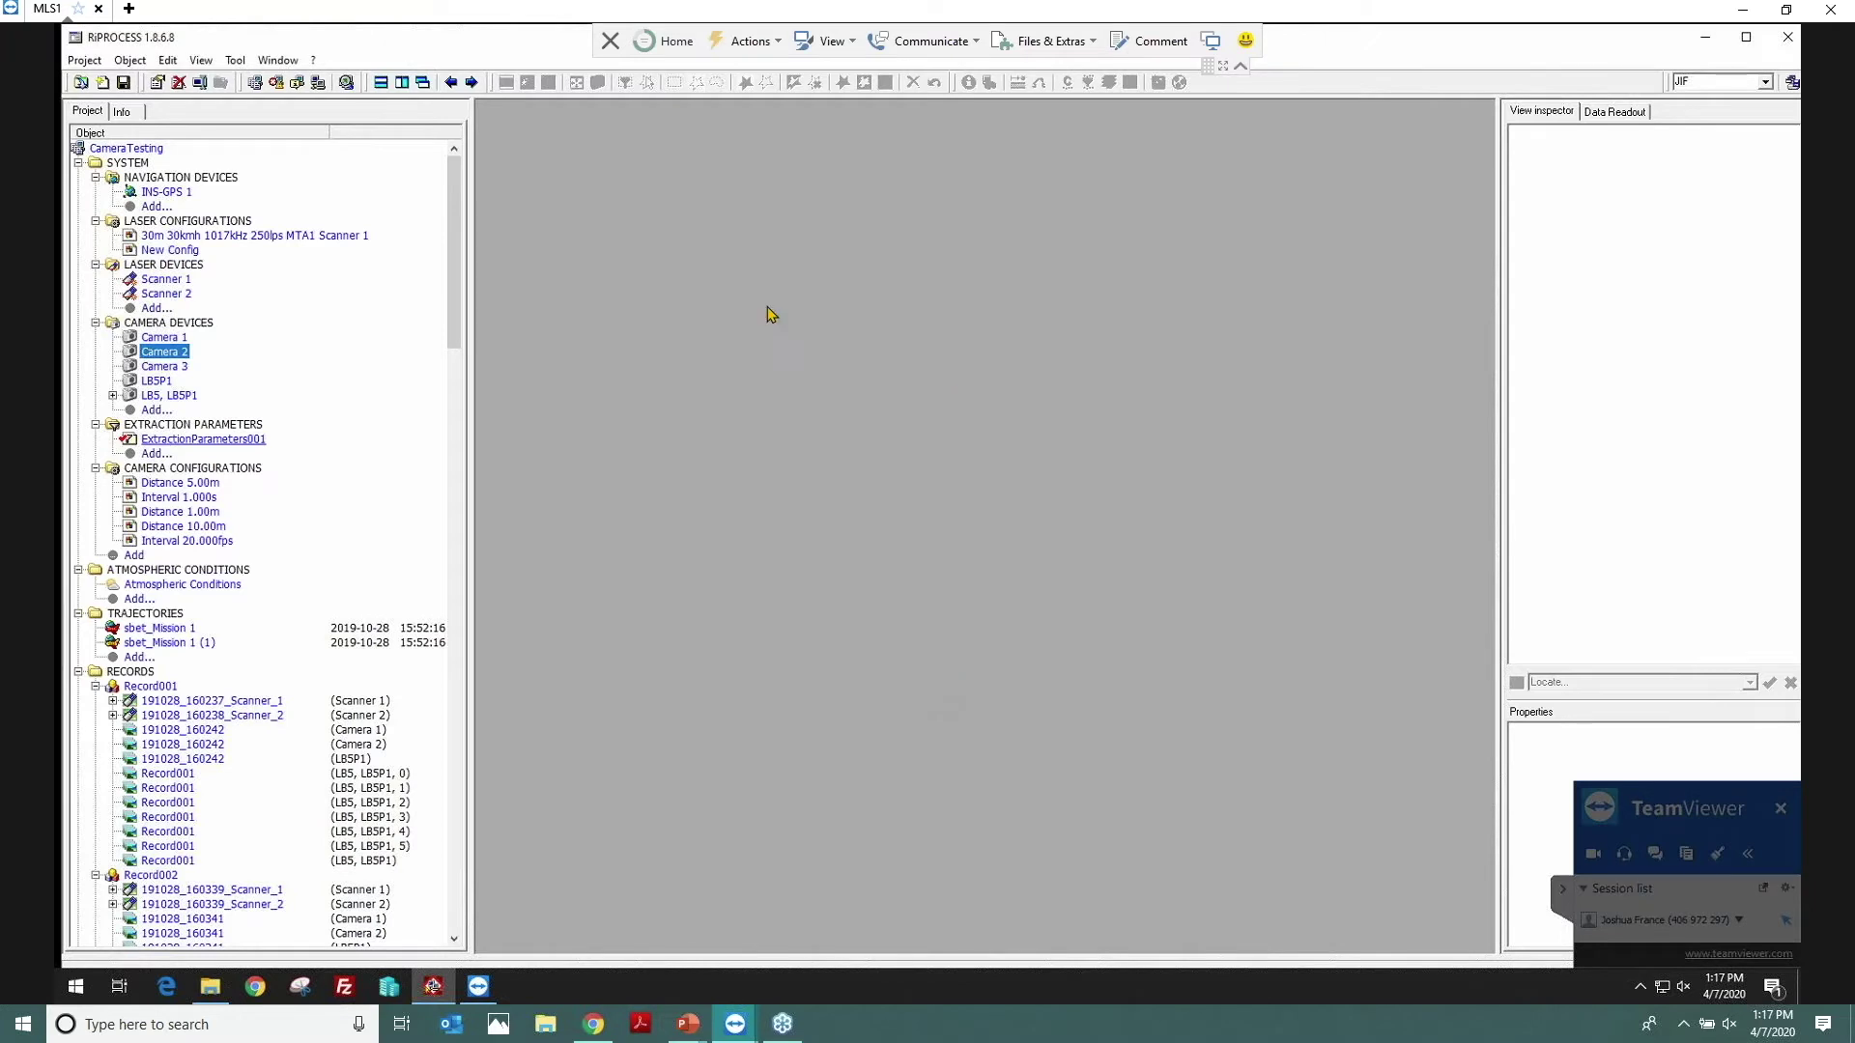
Step: Reopen the Camera 2 image data 191028_160242 of Record001
scroll(287, 436, down, 1)
scroll(289, 437, down, 1)
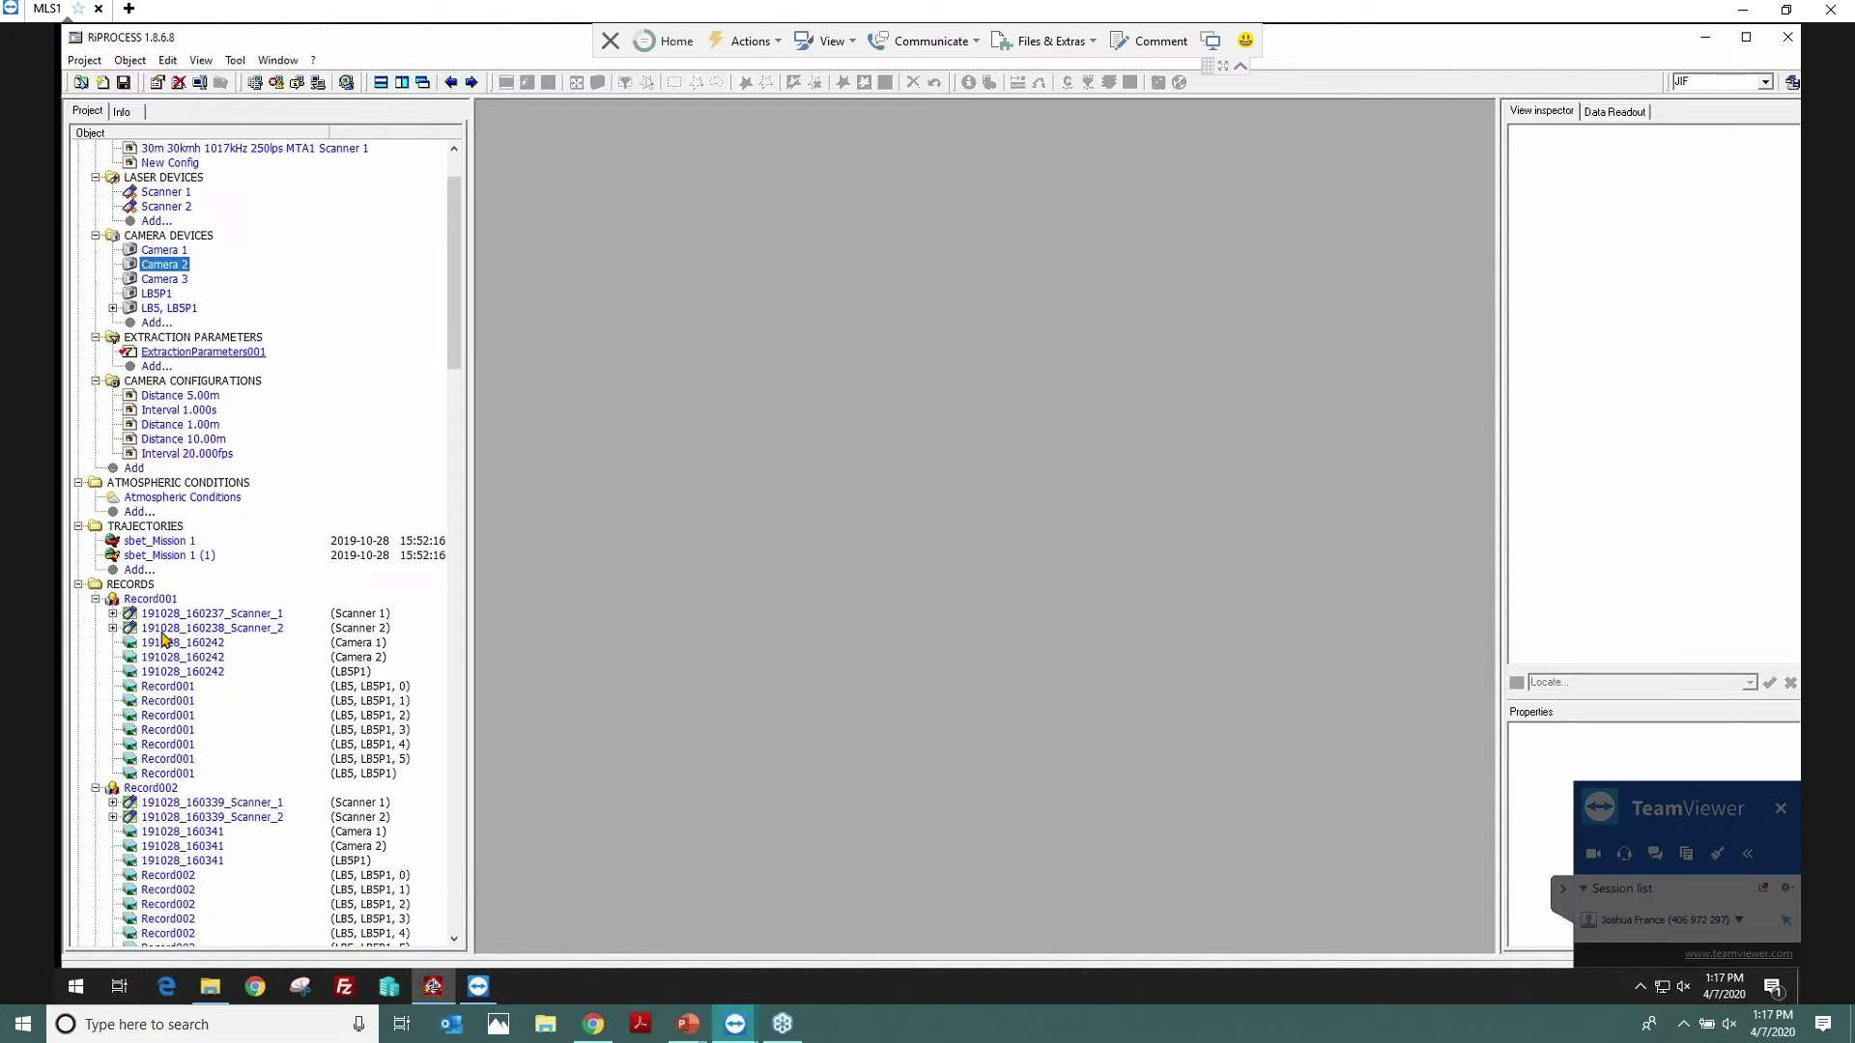
click(169, 661)
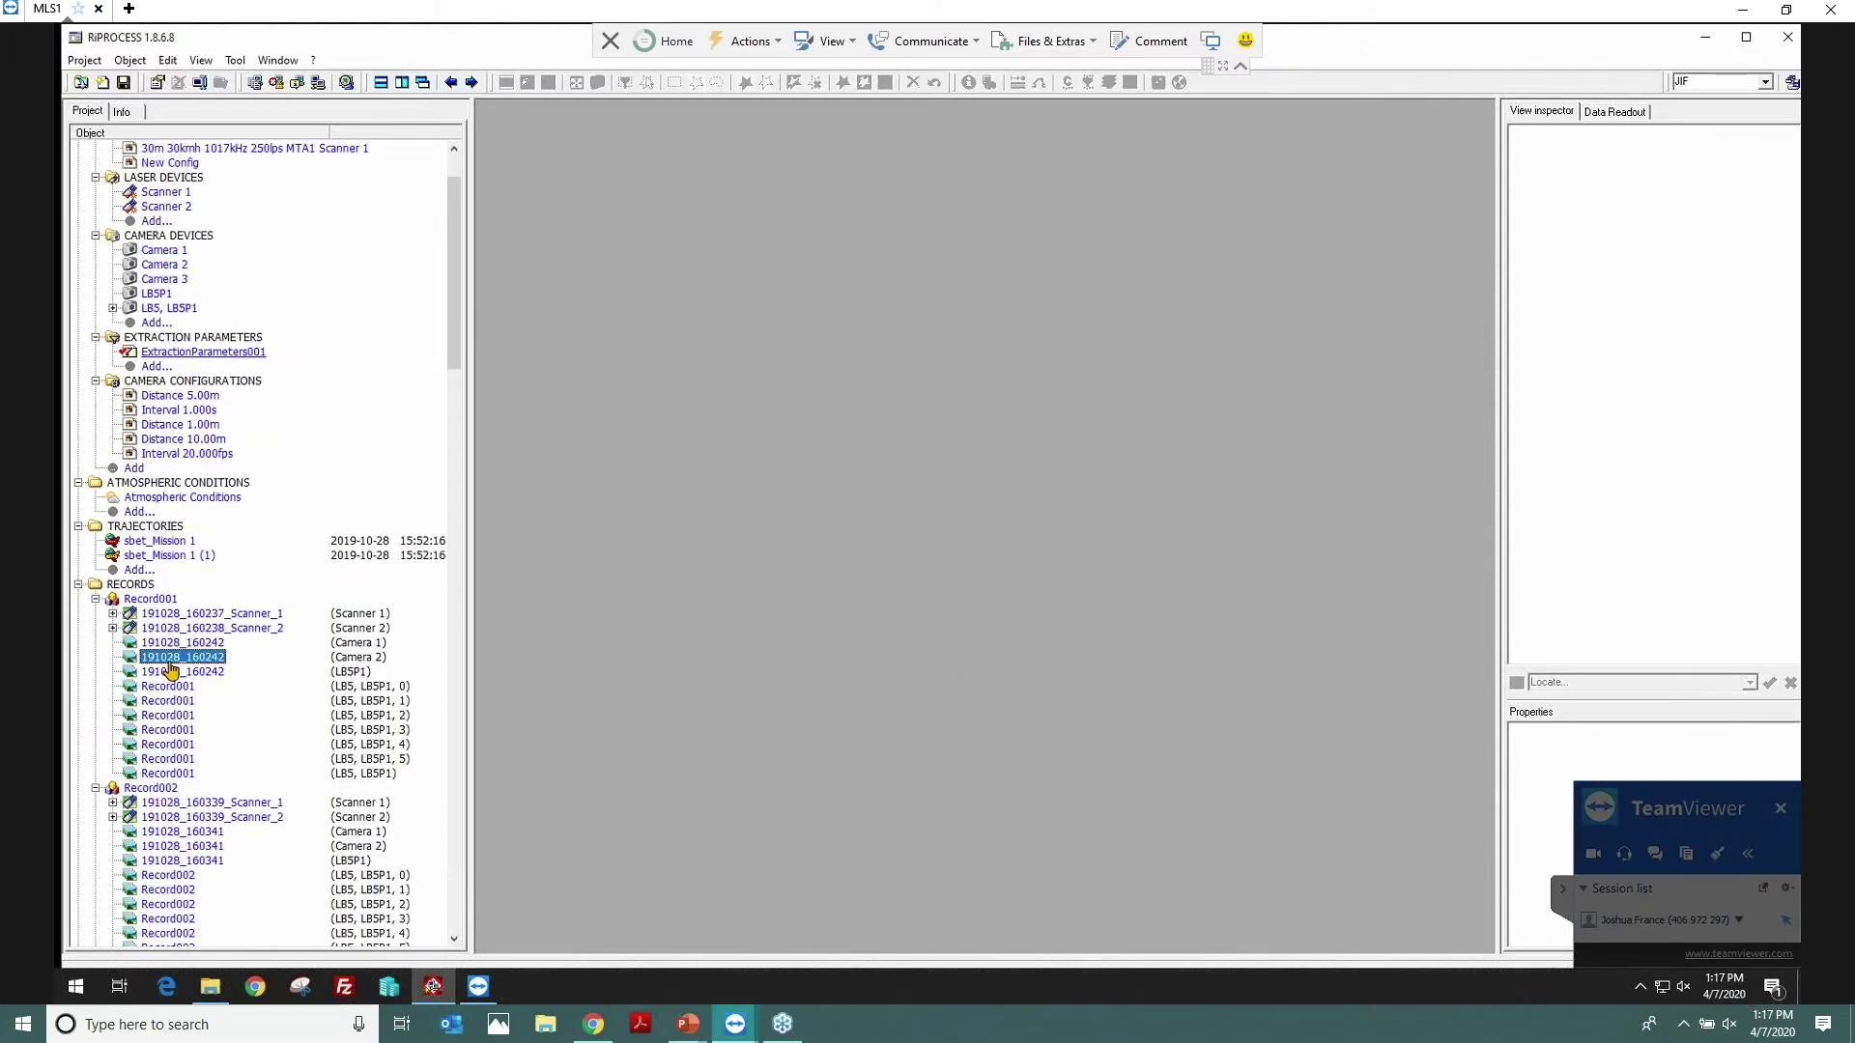
double_click(171, 663)
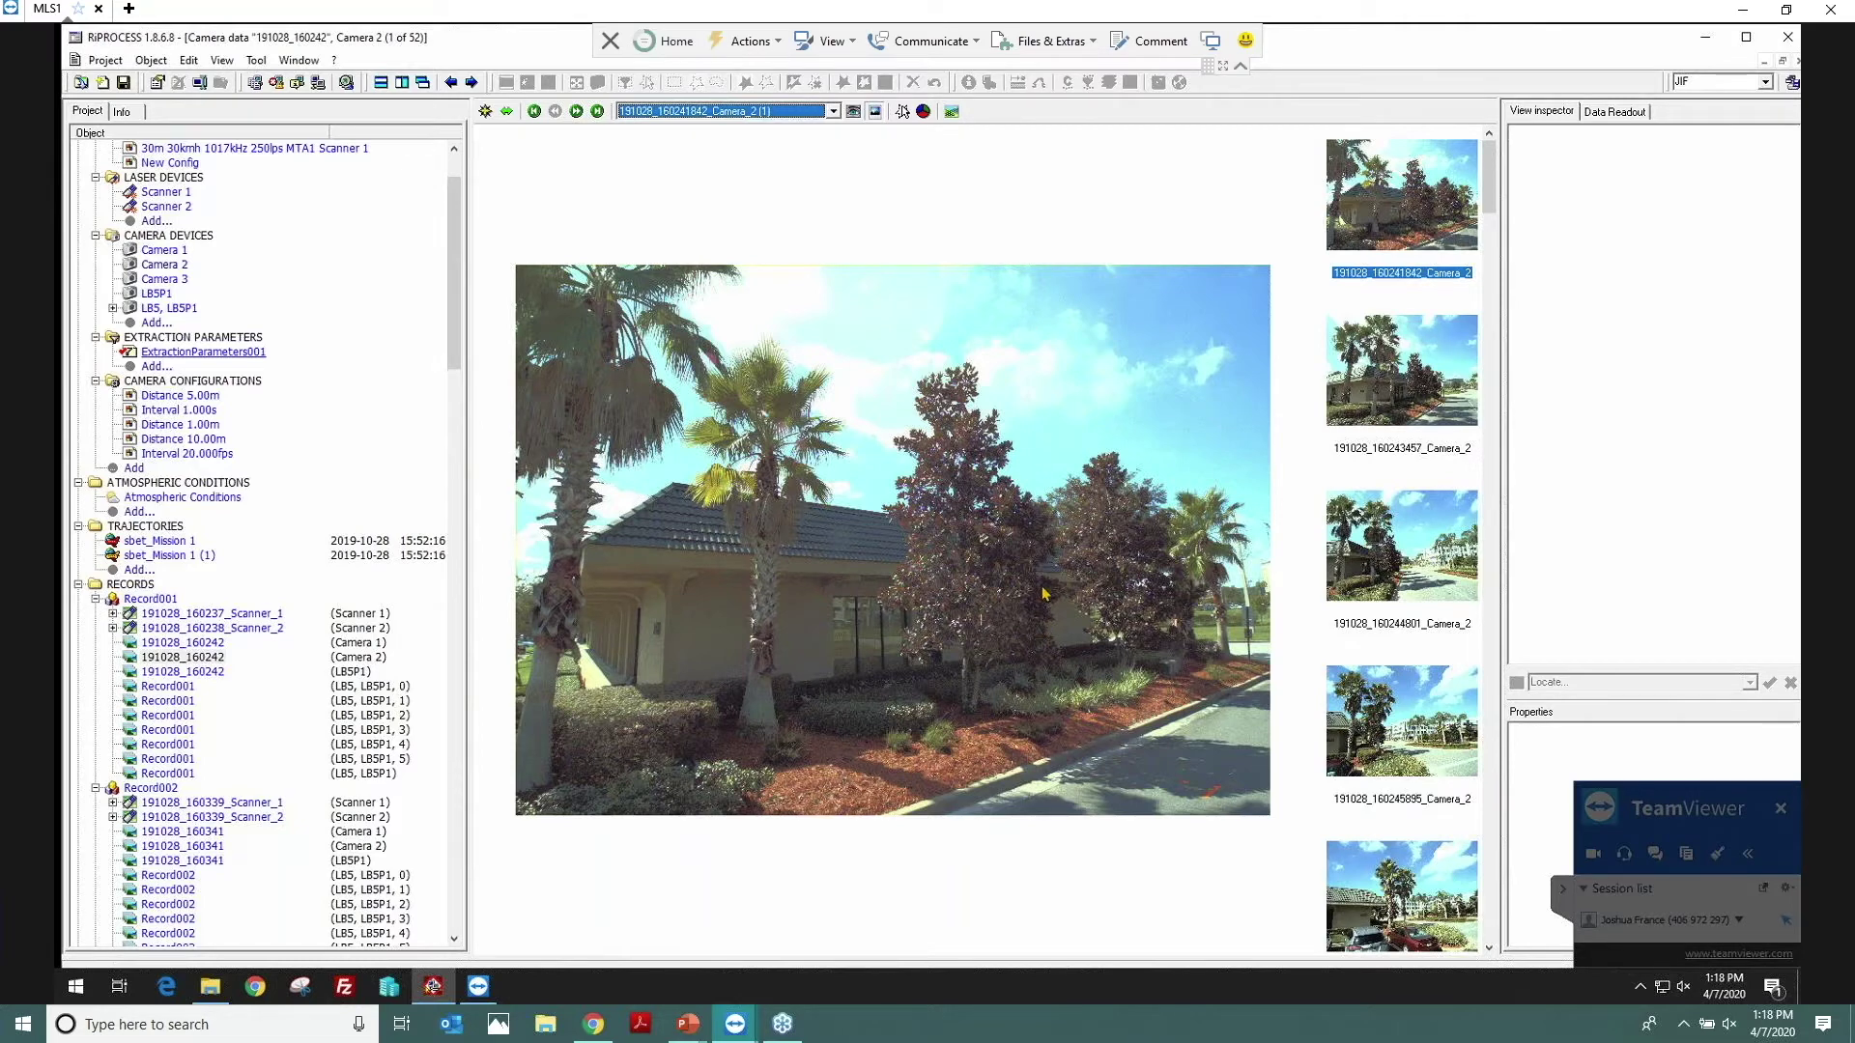
Step: Examine the trees, building, planting bed and curb up close in the brightness-adjusted first Camera 2 image
scroll(930, 575, up, 1)
scroll(930, 577, up, 4)
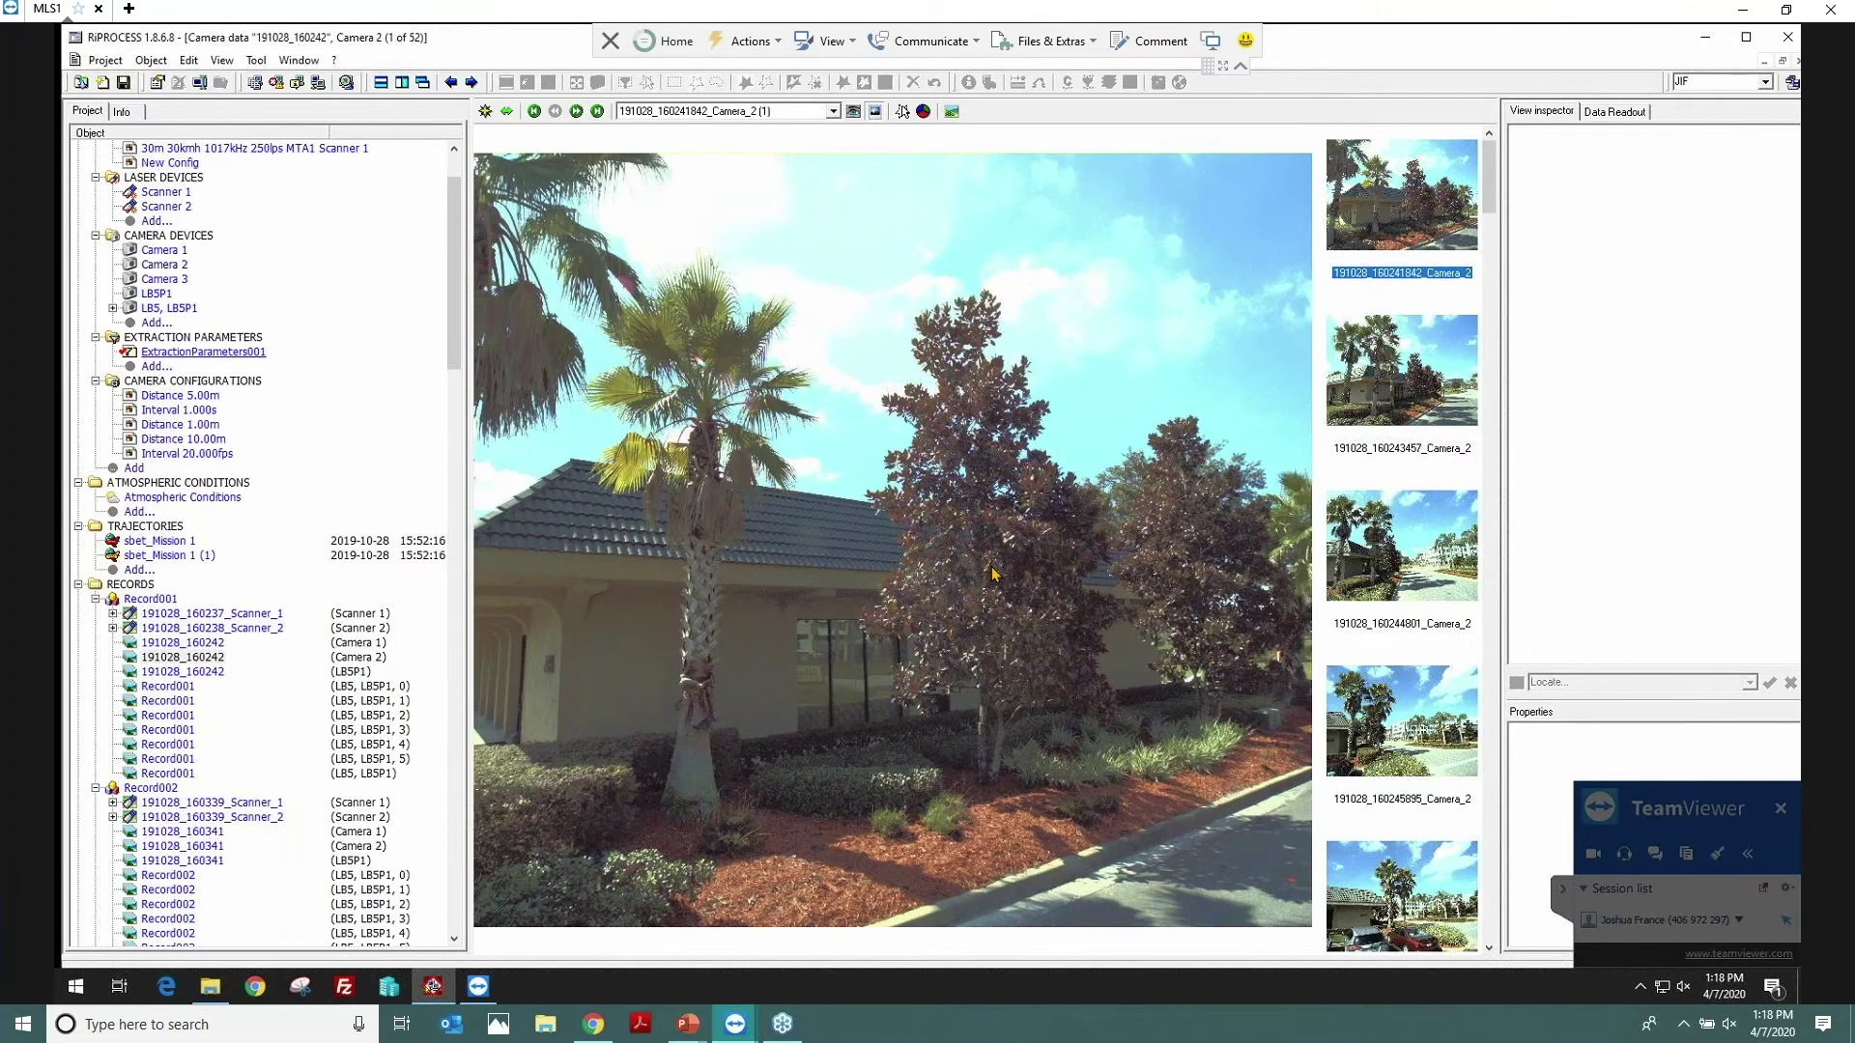
scroll(1002, 568, up, 3)
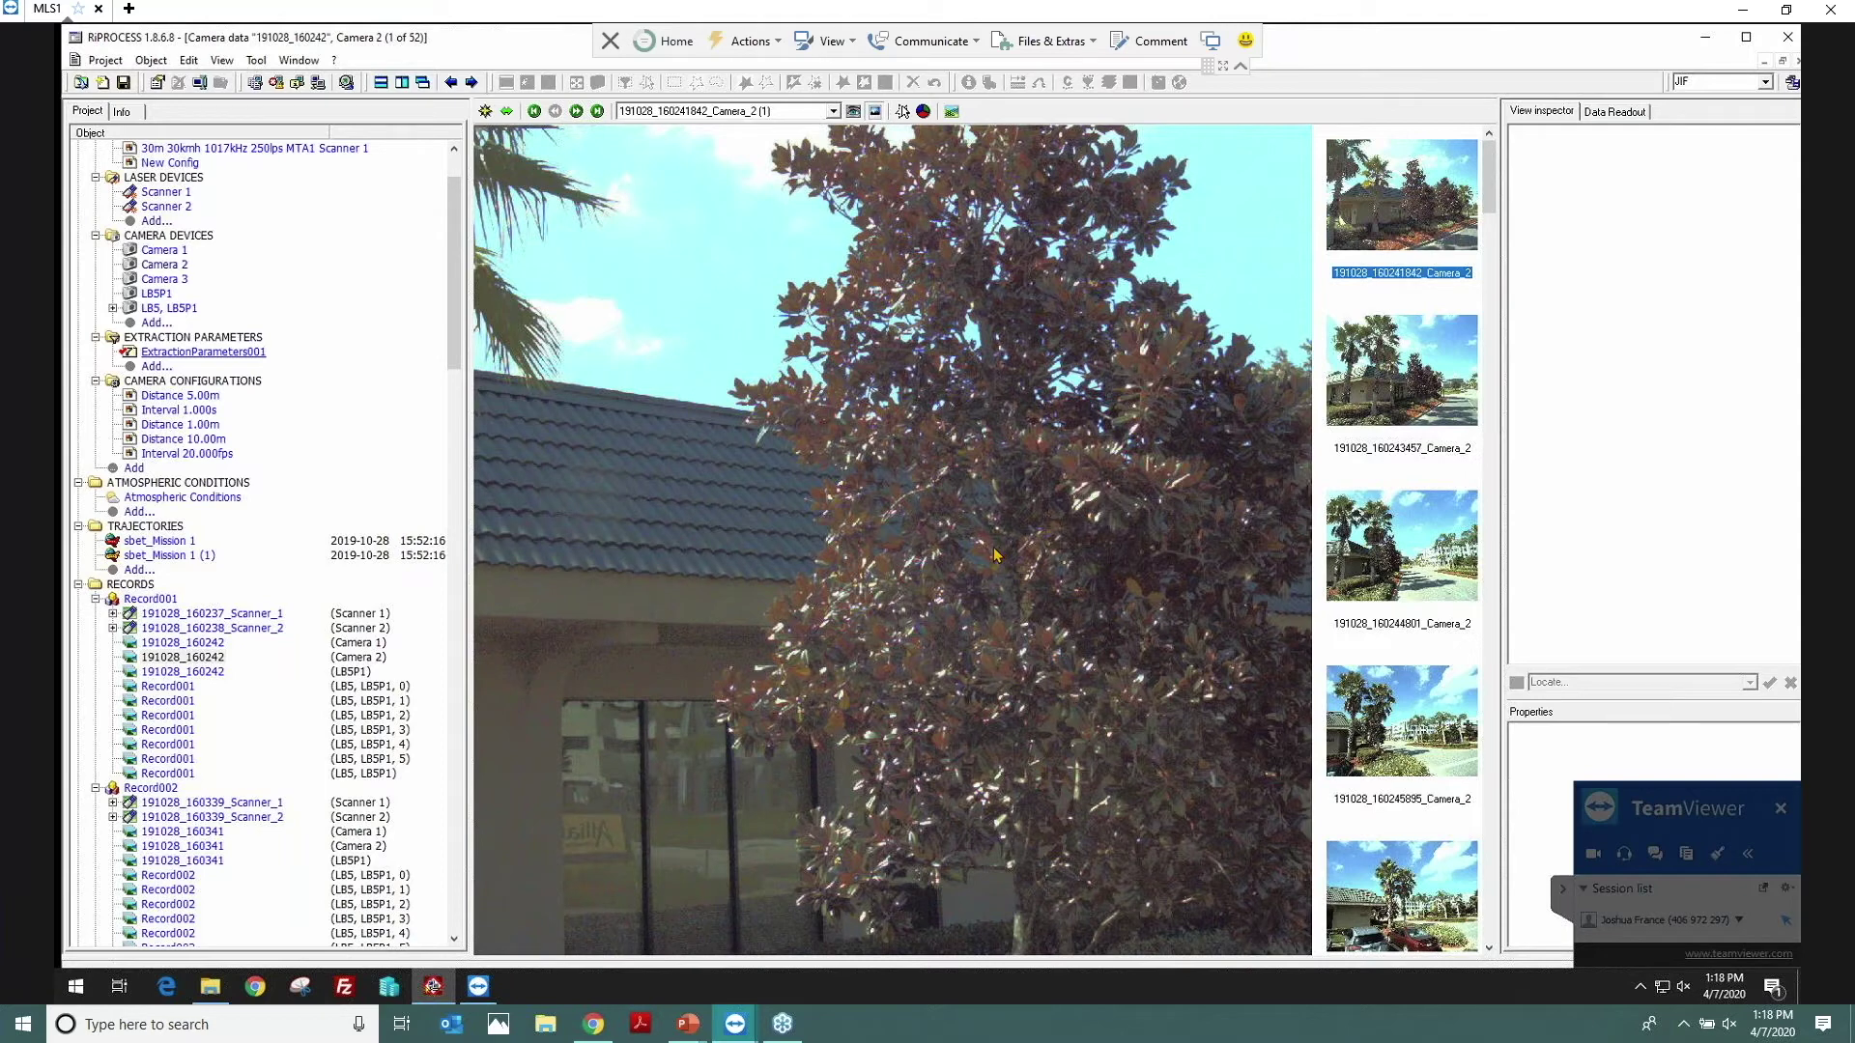
scroll(908, 696, down, 2)
scroll(918, 715, down, 3)
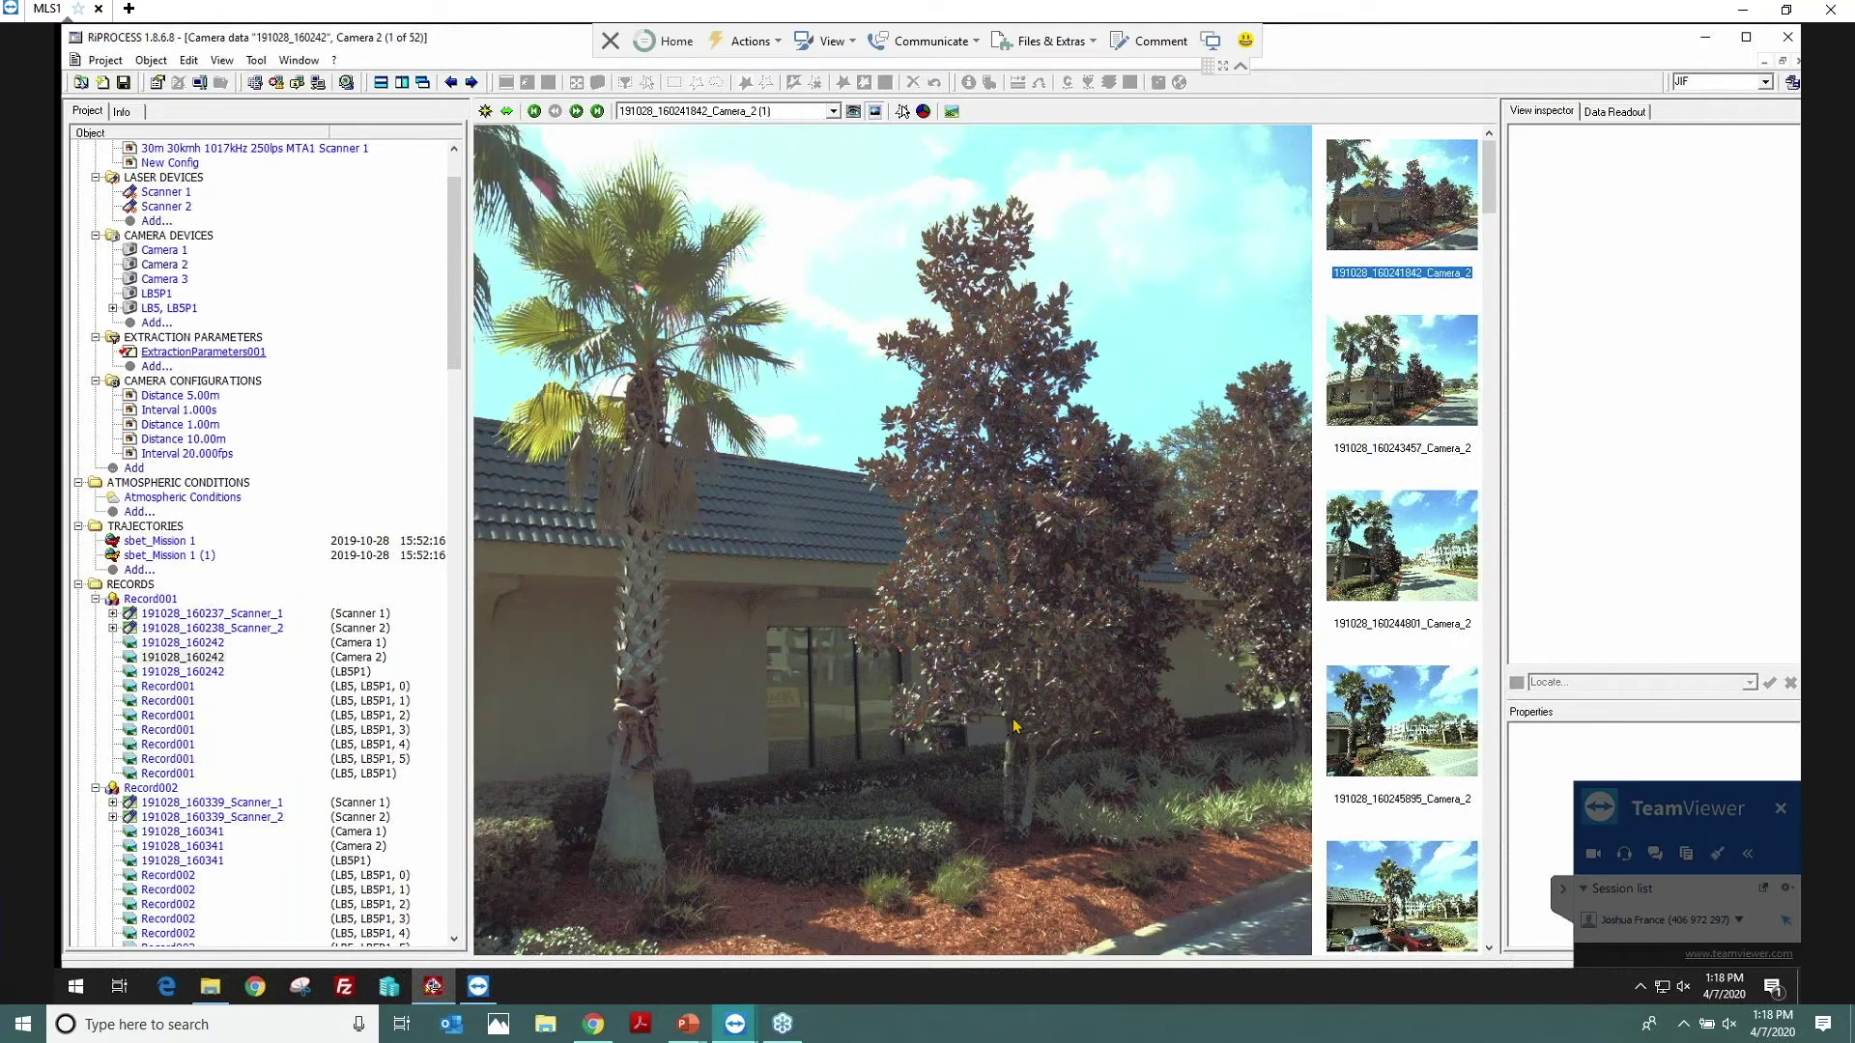
drag(1127, 754, 879, 555)
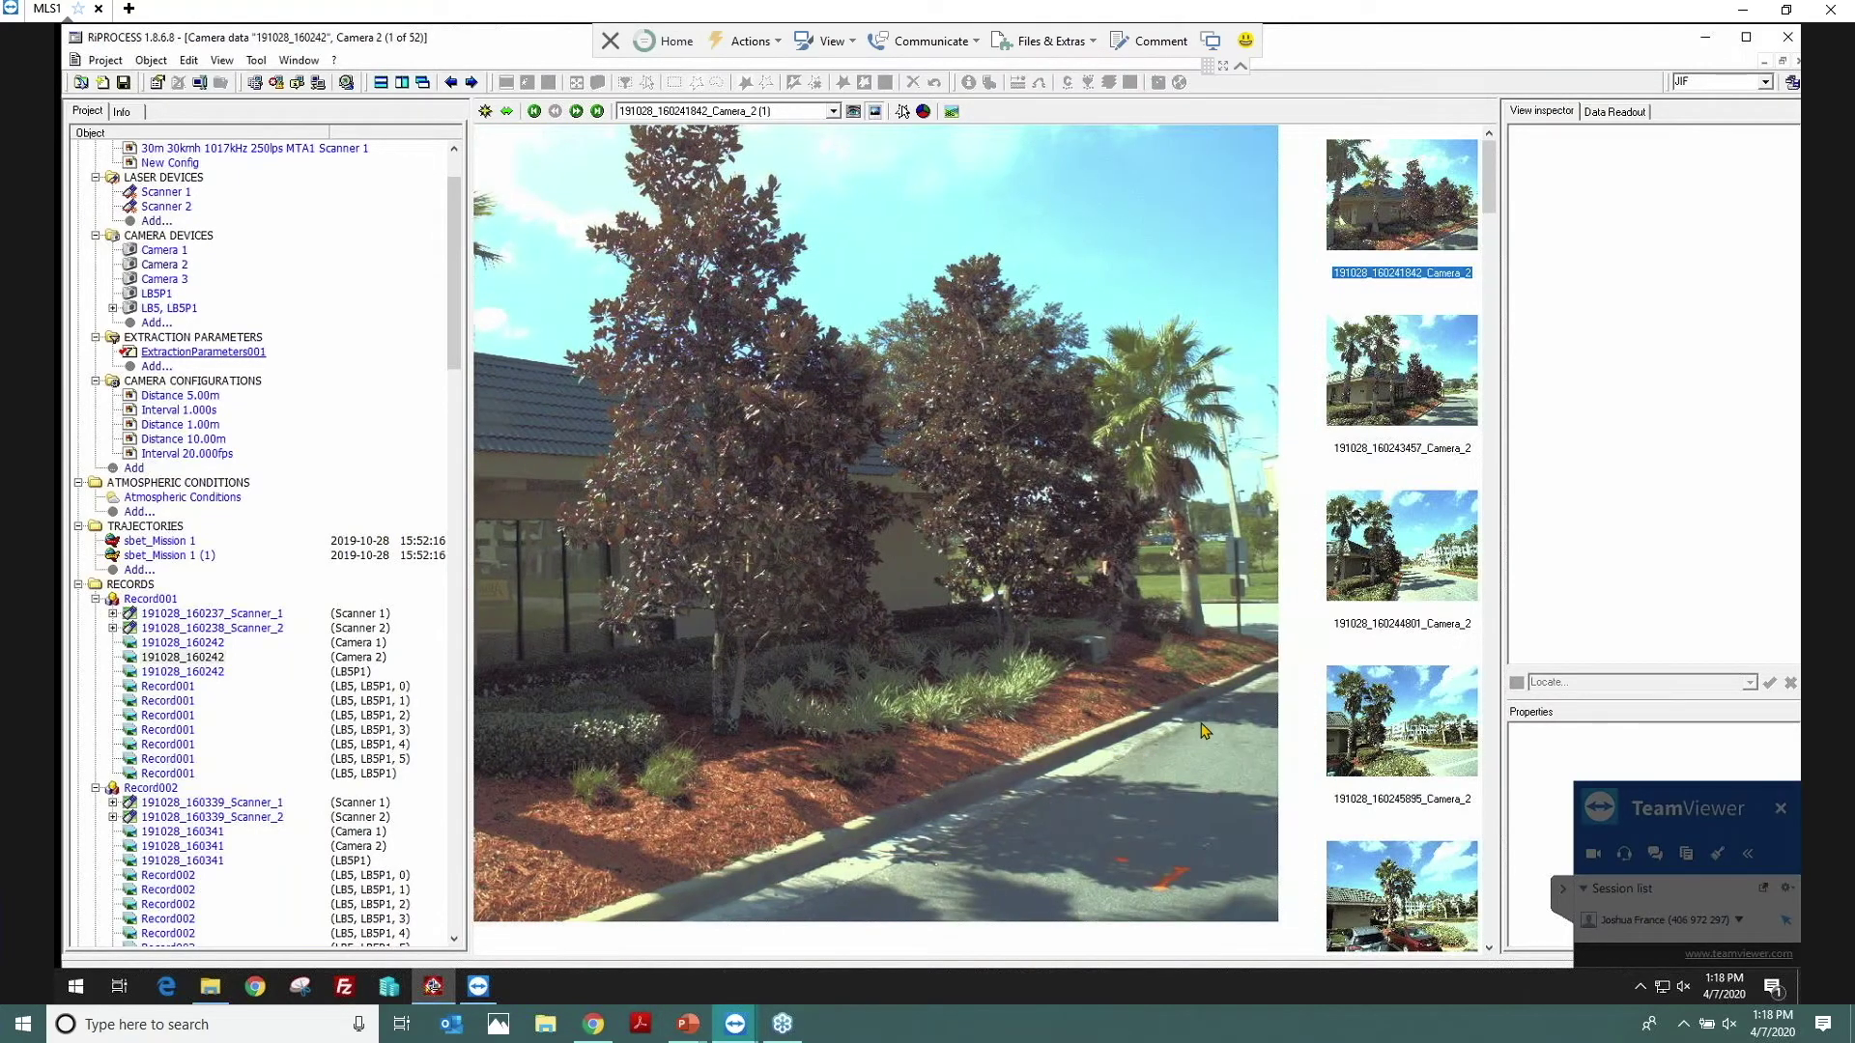
scroll(1201, 722, up, 1)
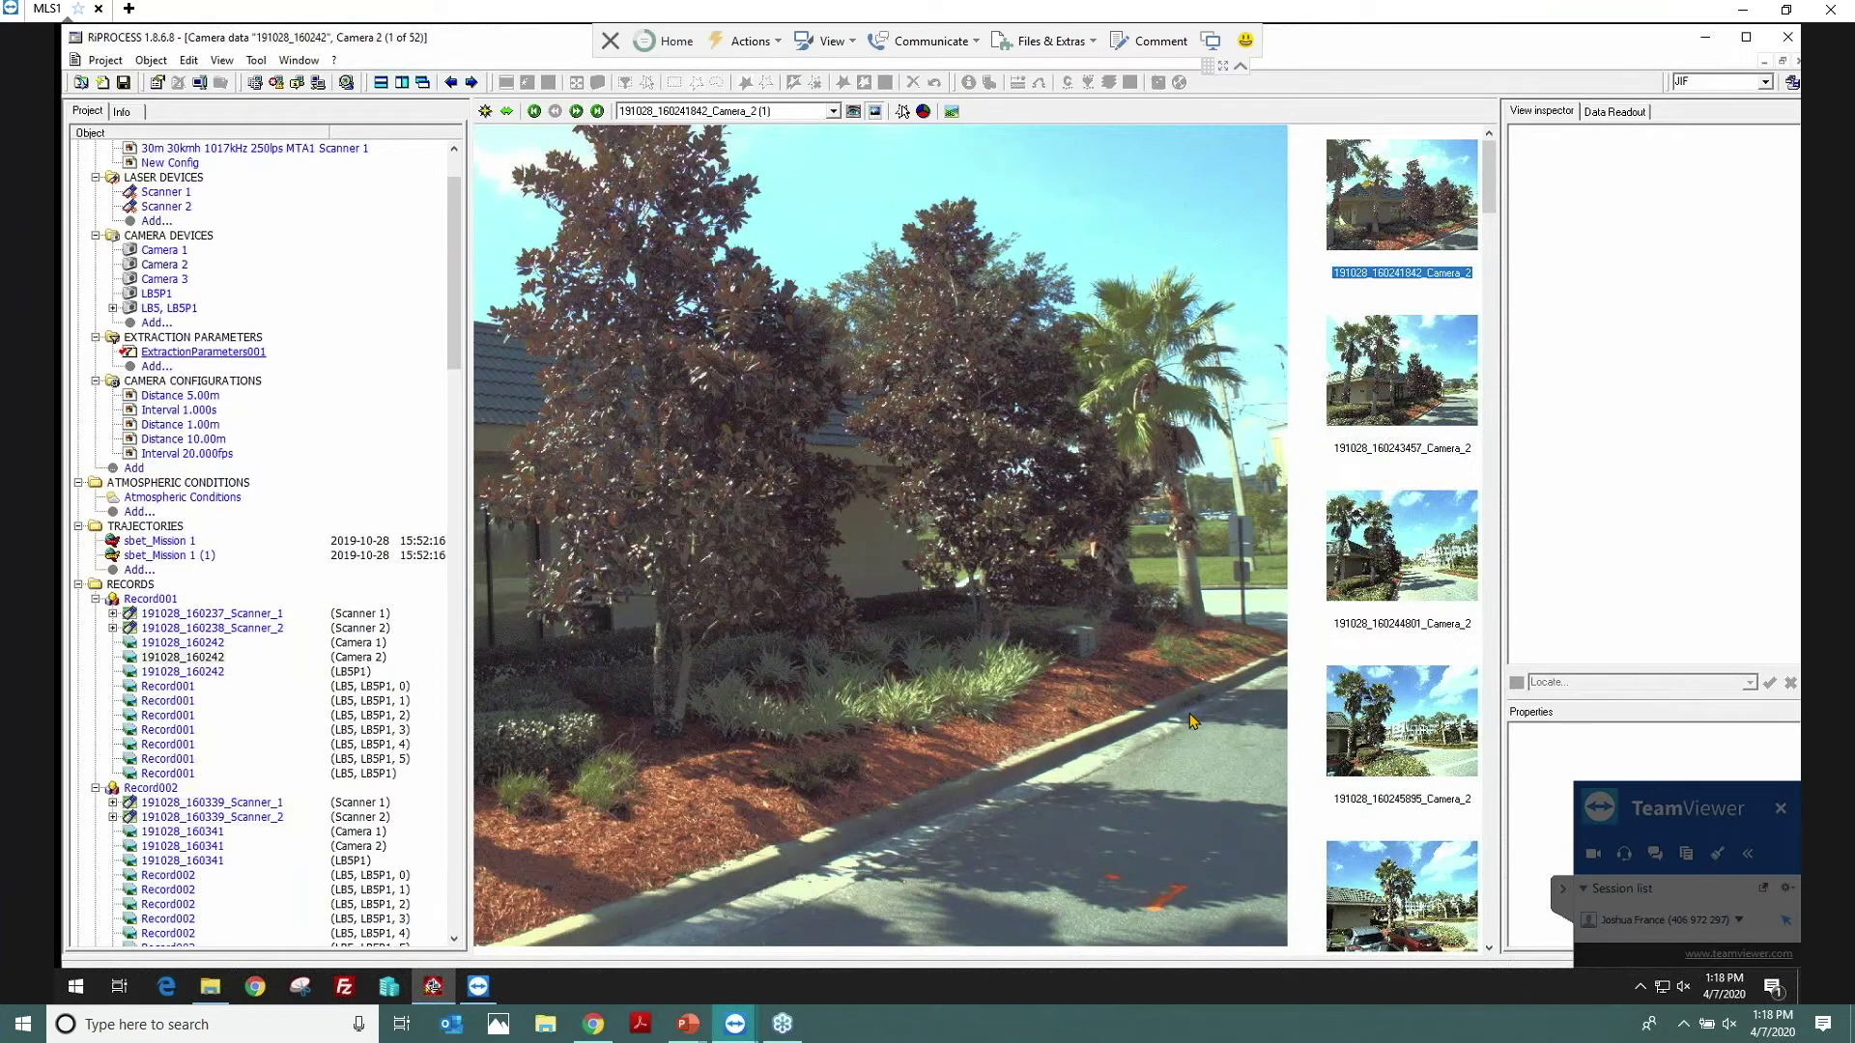
scroll(1191, 713, up, 2)
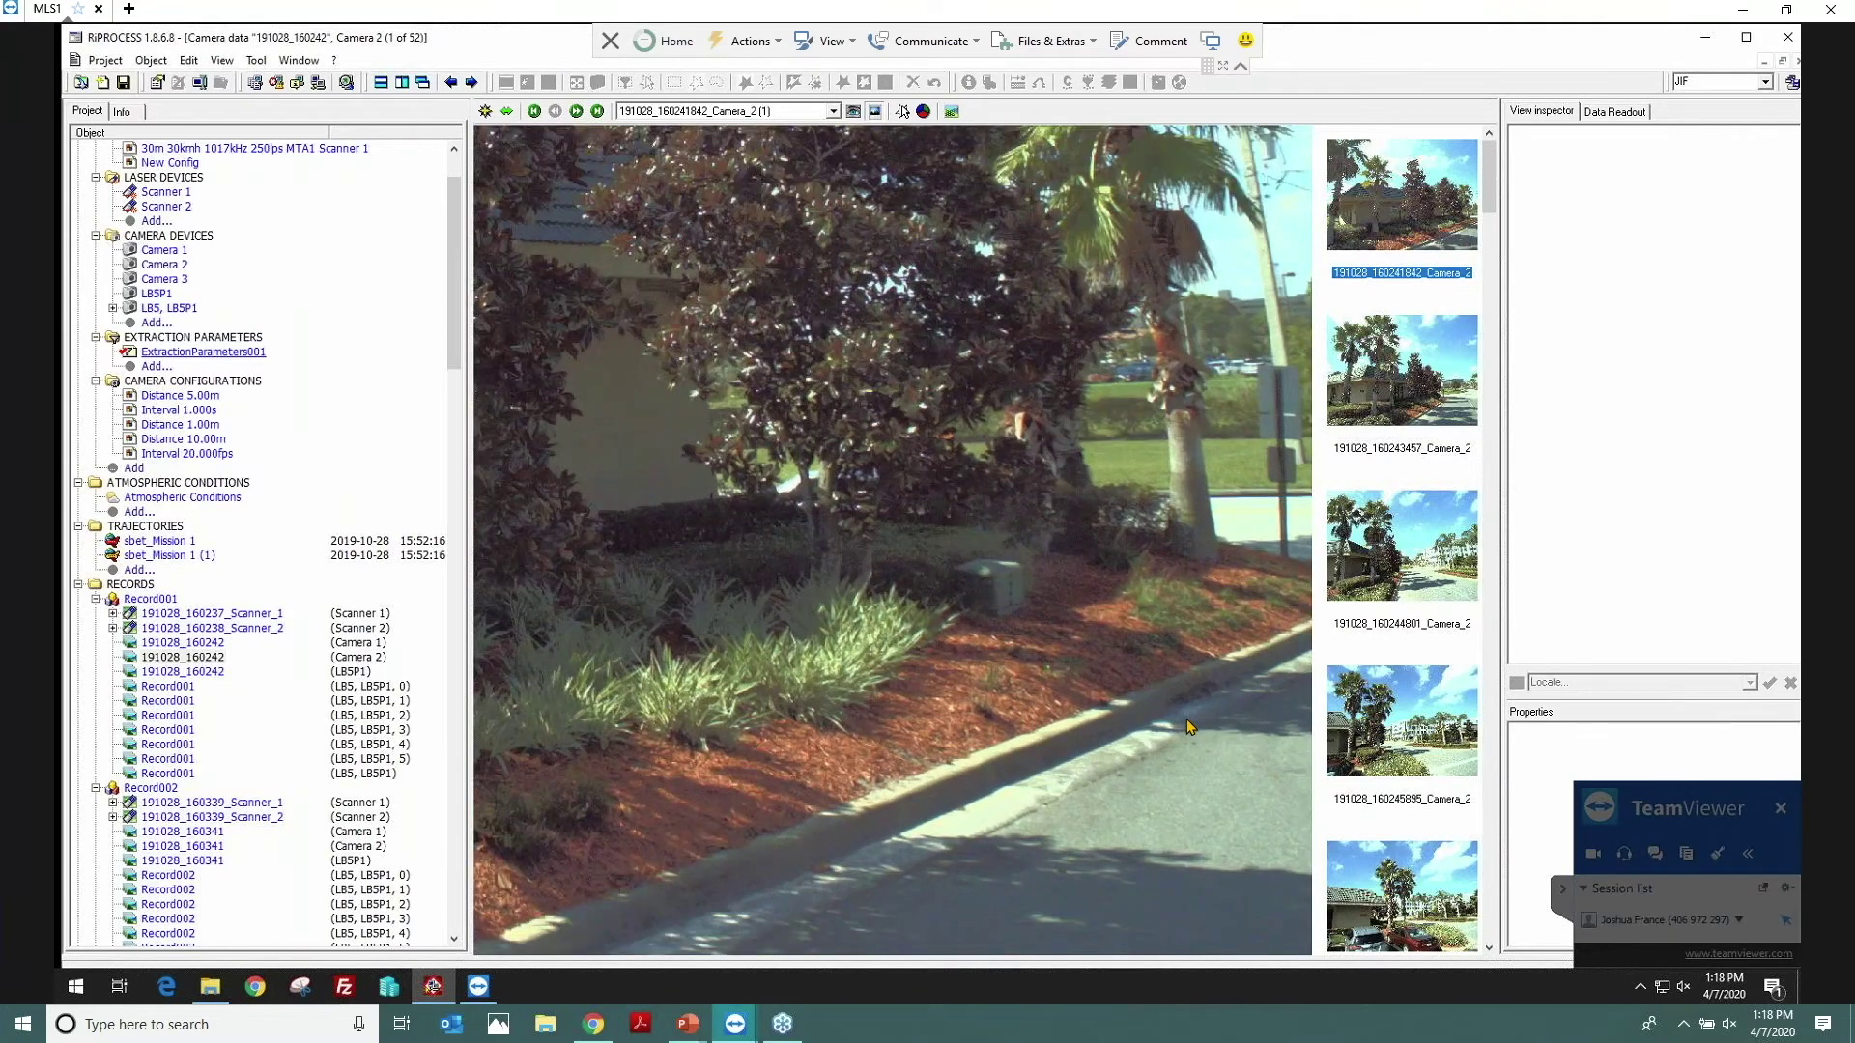
Step: Inspect the first Camera 2 image up close, then view the fourth and fifth images, 191028_160245895 and 191028_160246796
scroll(1186, 719, up, 3)
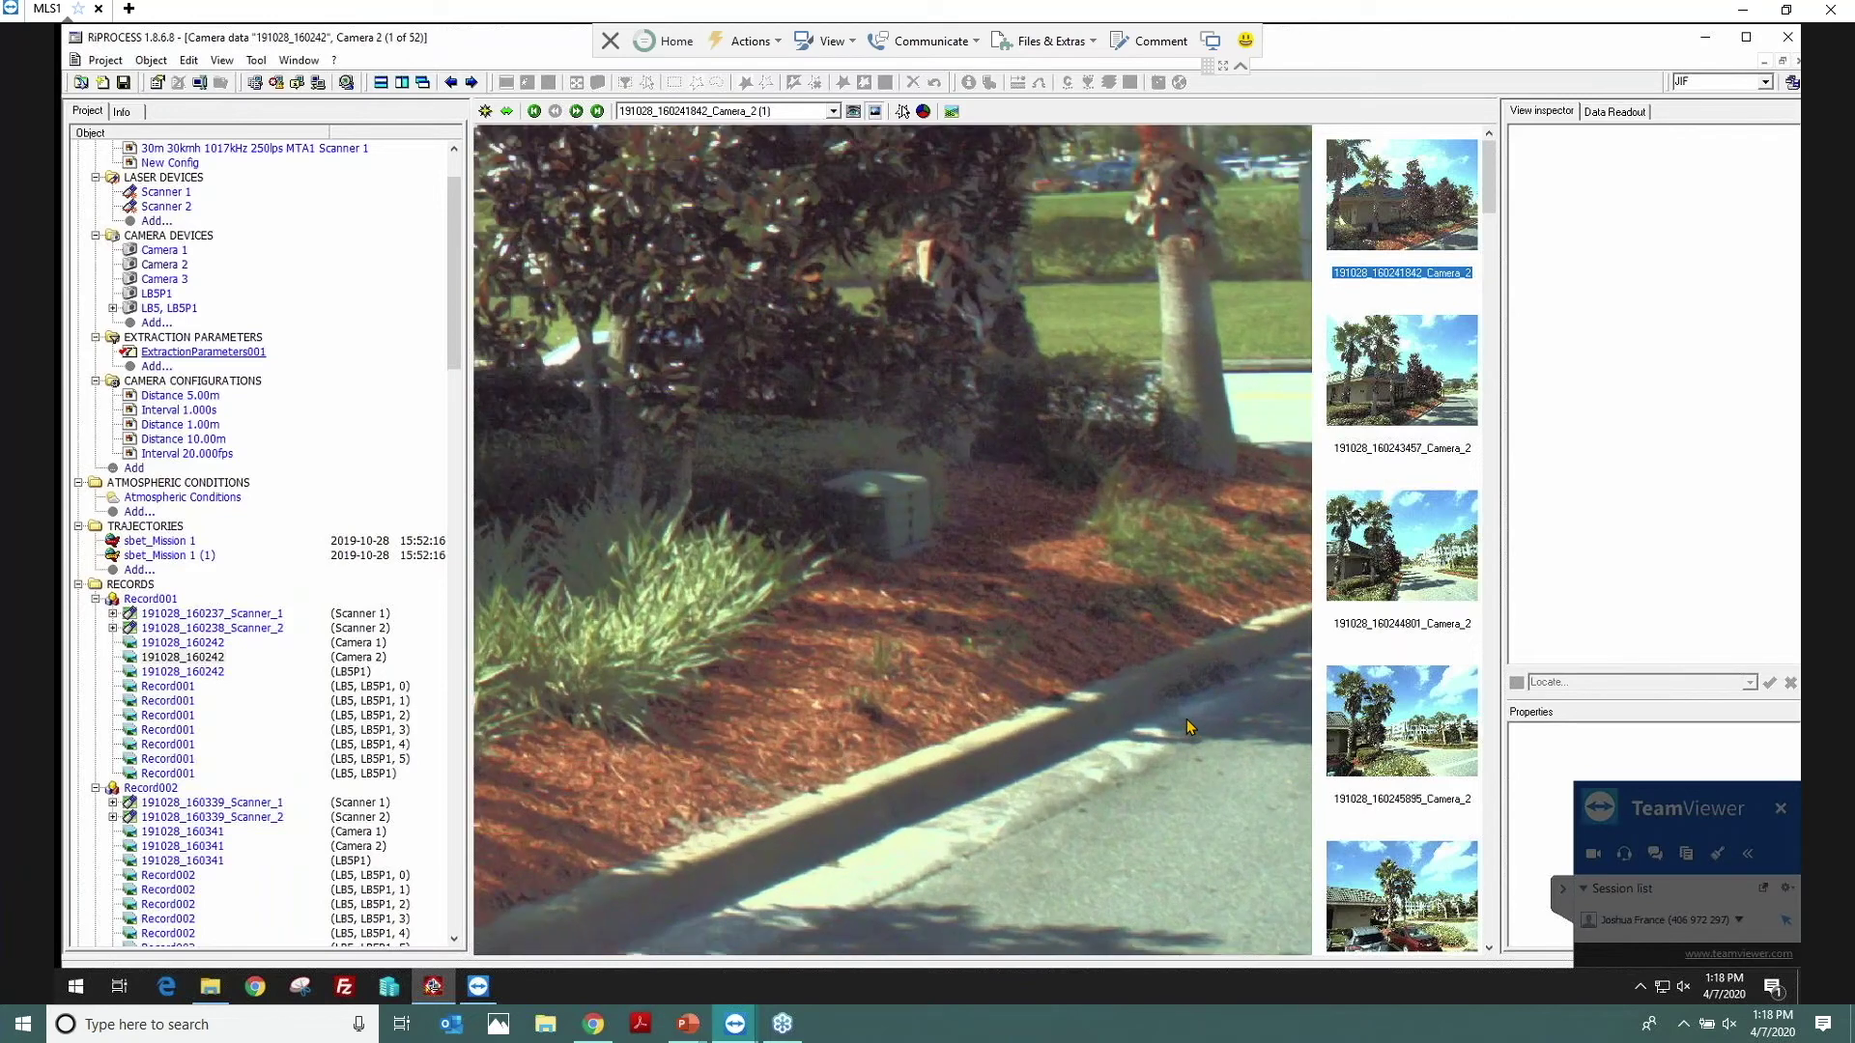
click(1398, 705)
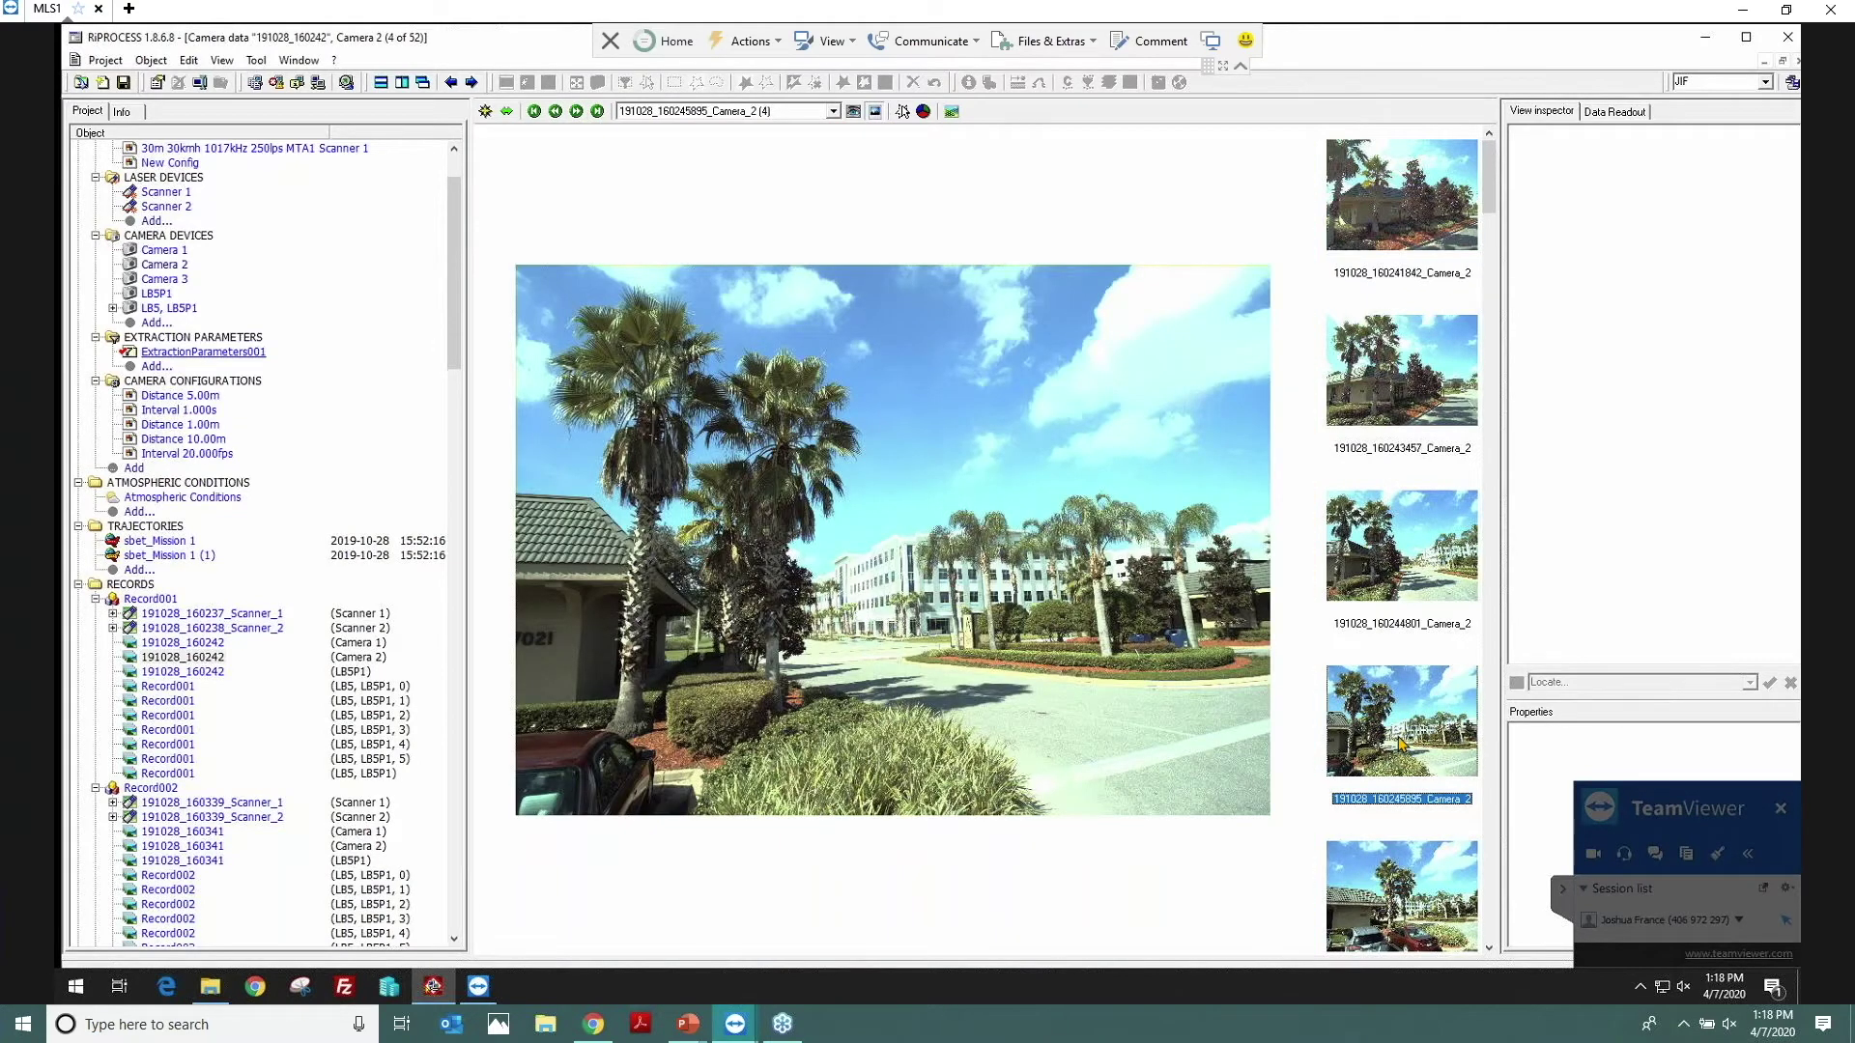
scroll(1402, 744, down, 3)
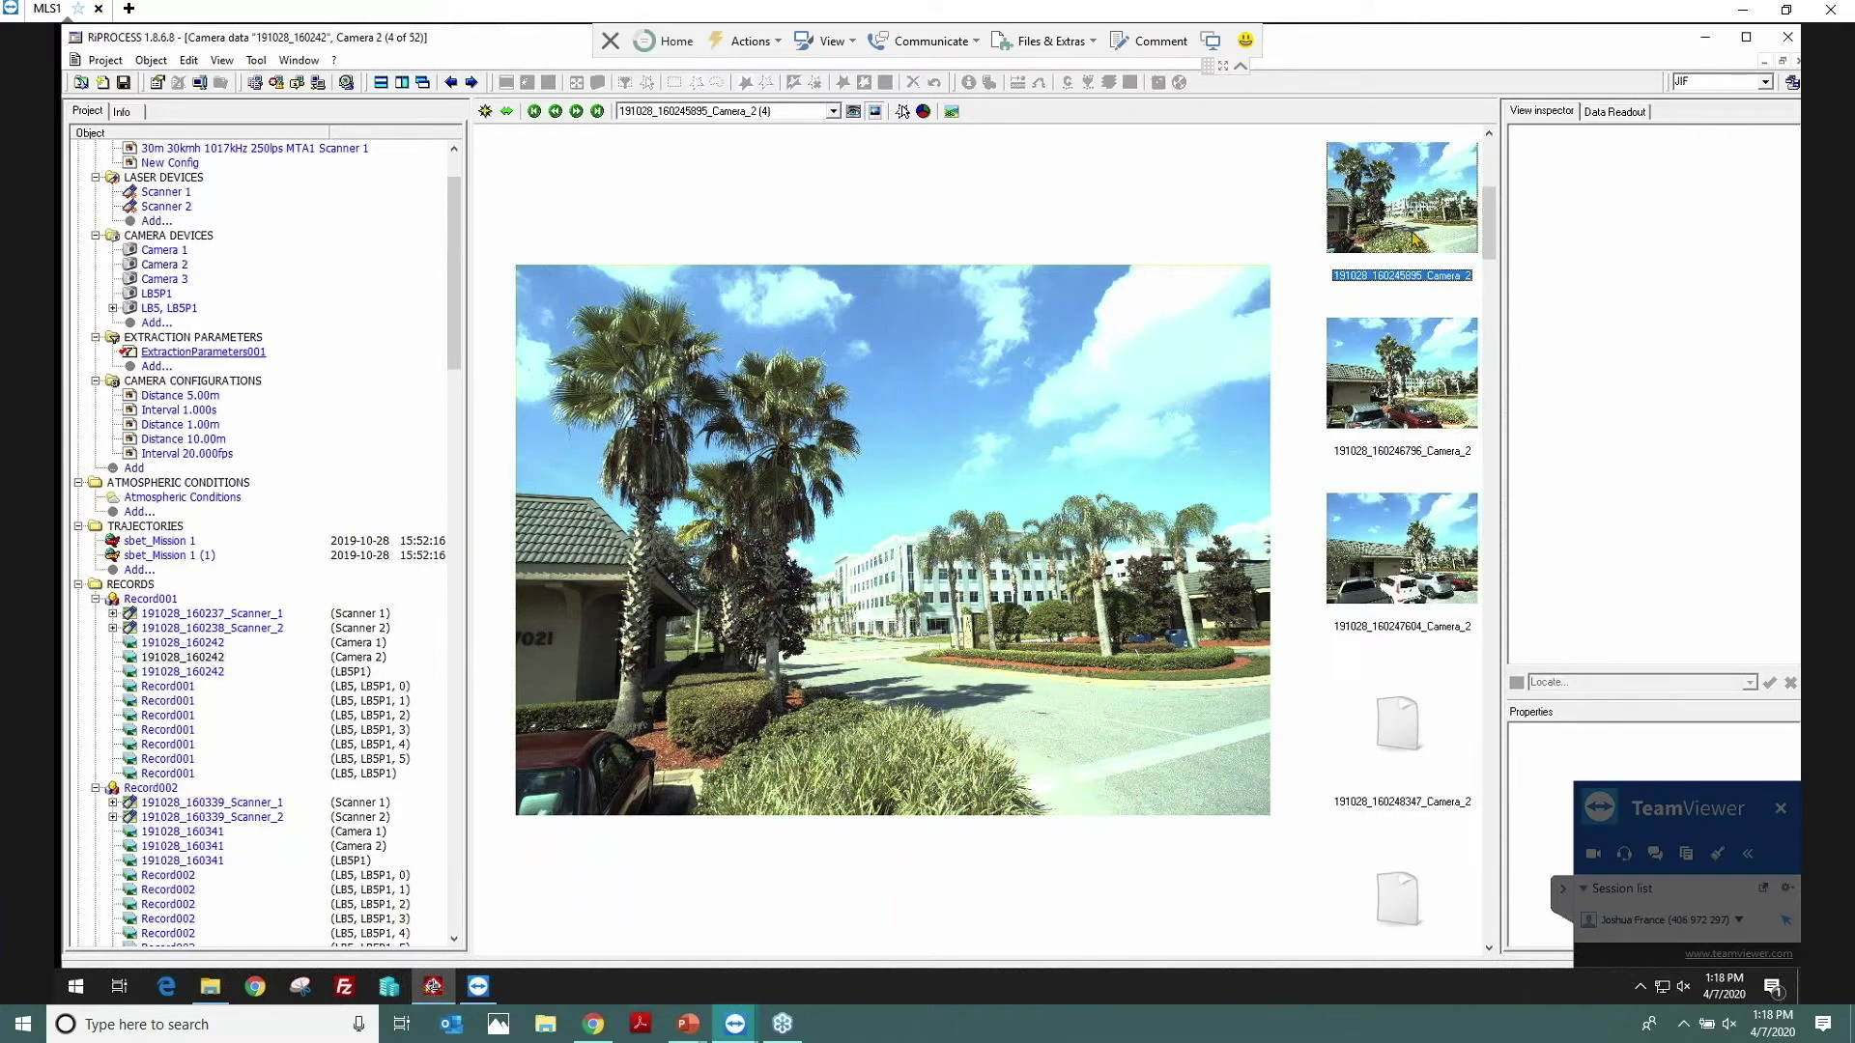
scroll(1414, 290, up, 3)
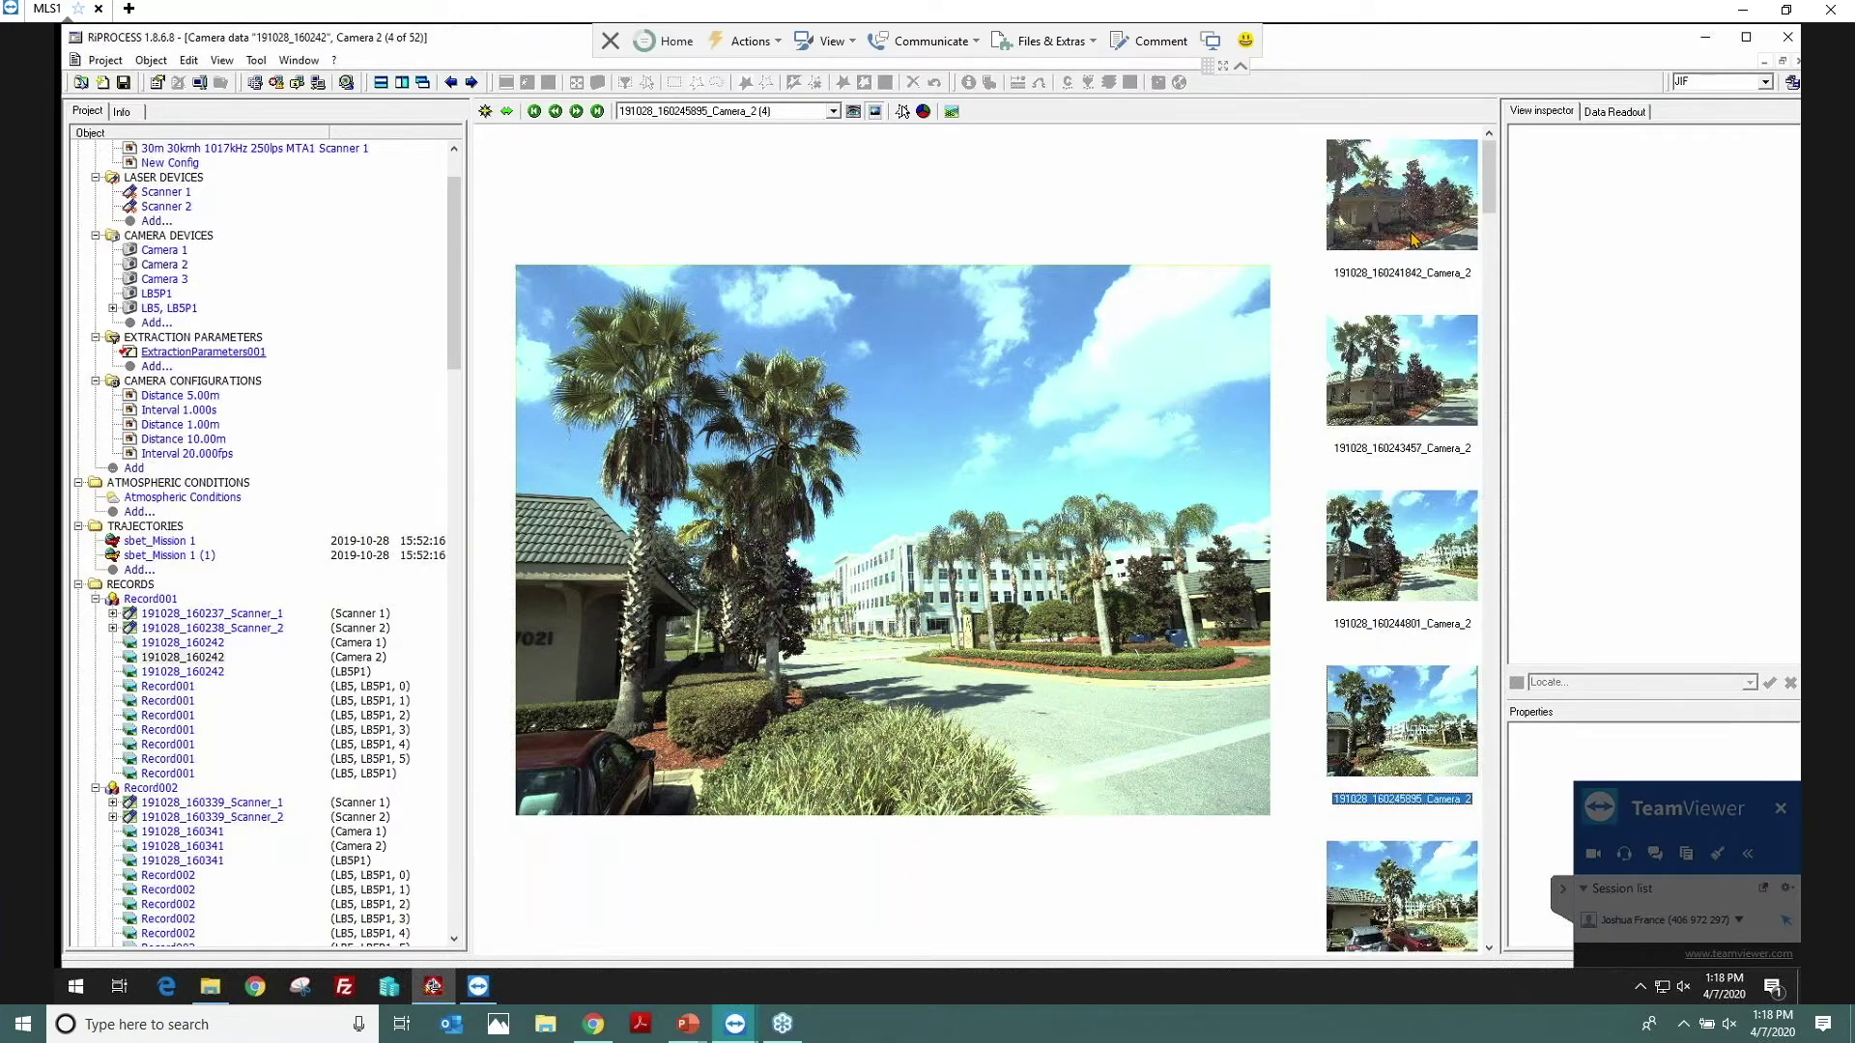
scroll(1415, 434, down, 3)
click(1409, 407)
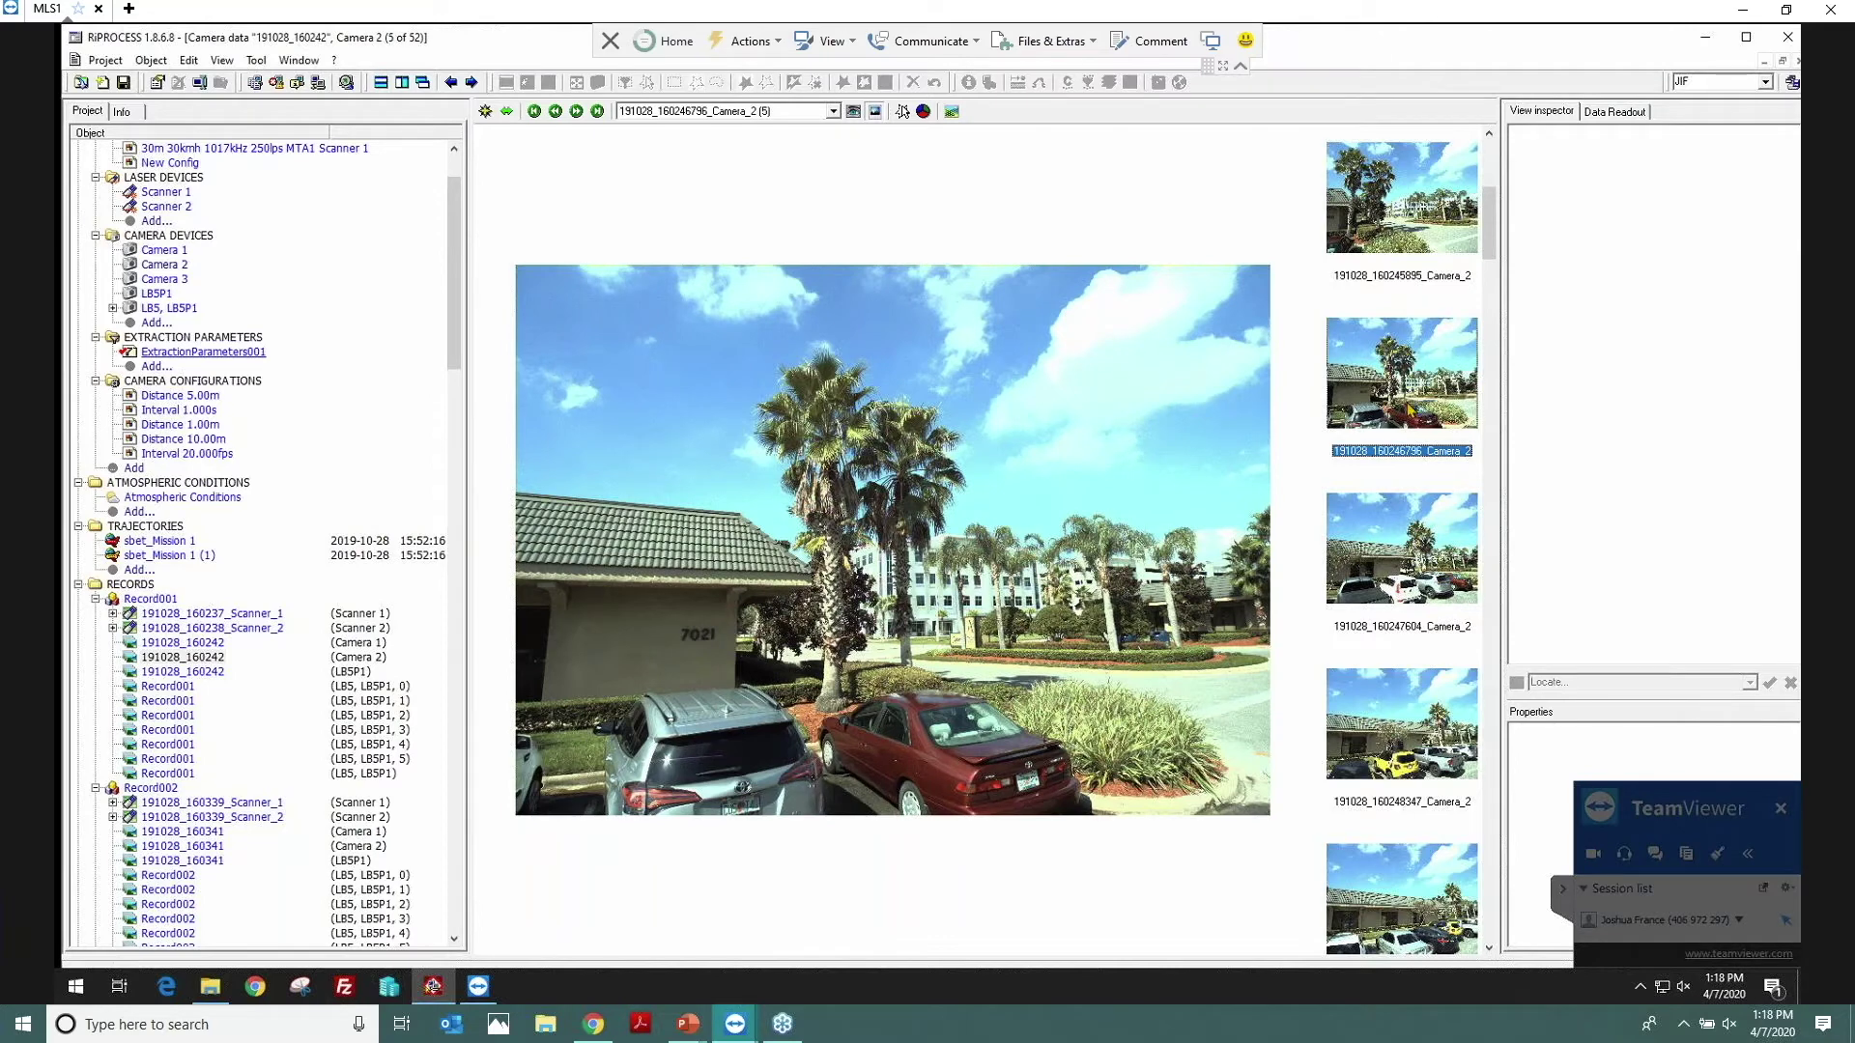
Step: Hide the image thumbnails and step forward one image at a time from the sixth to the fifteenth Camera 2 image of Record001
click(875, 112)
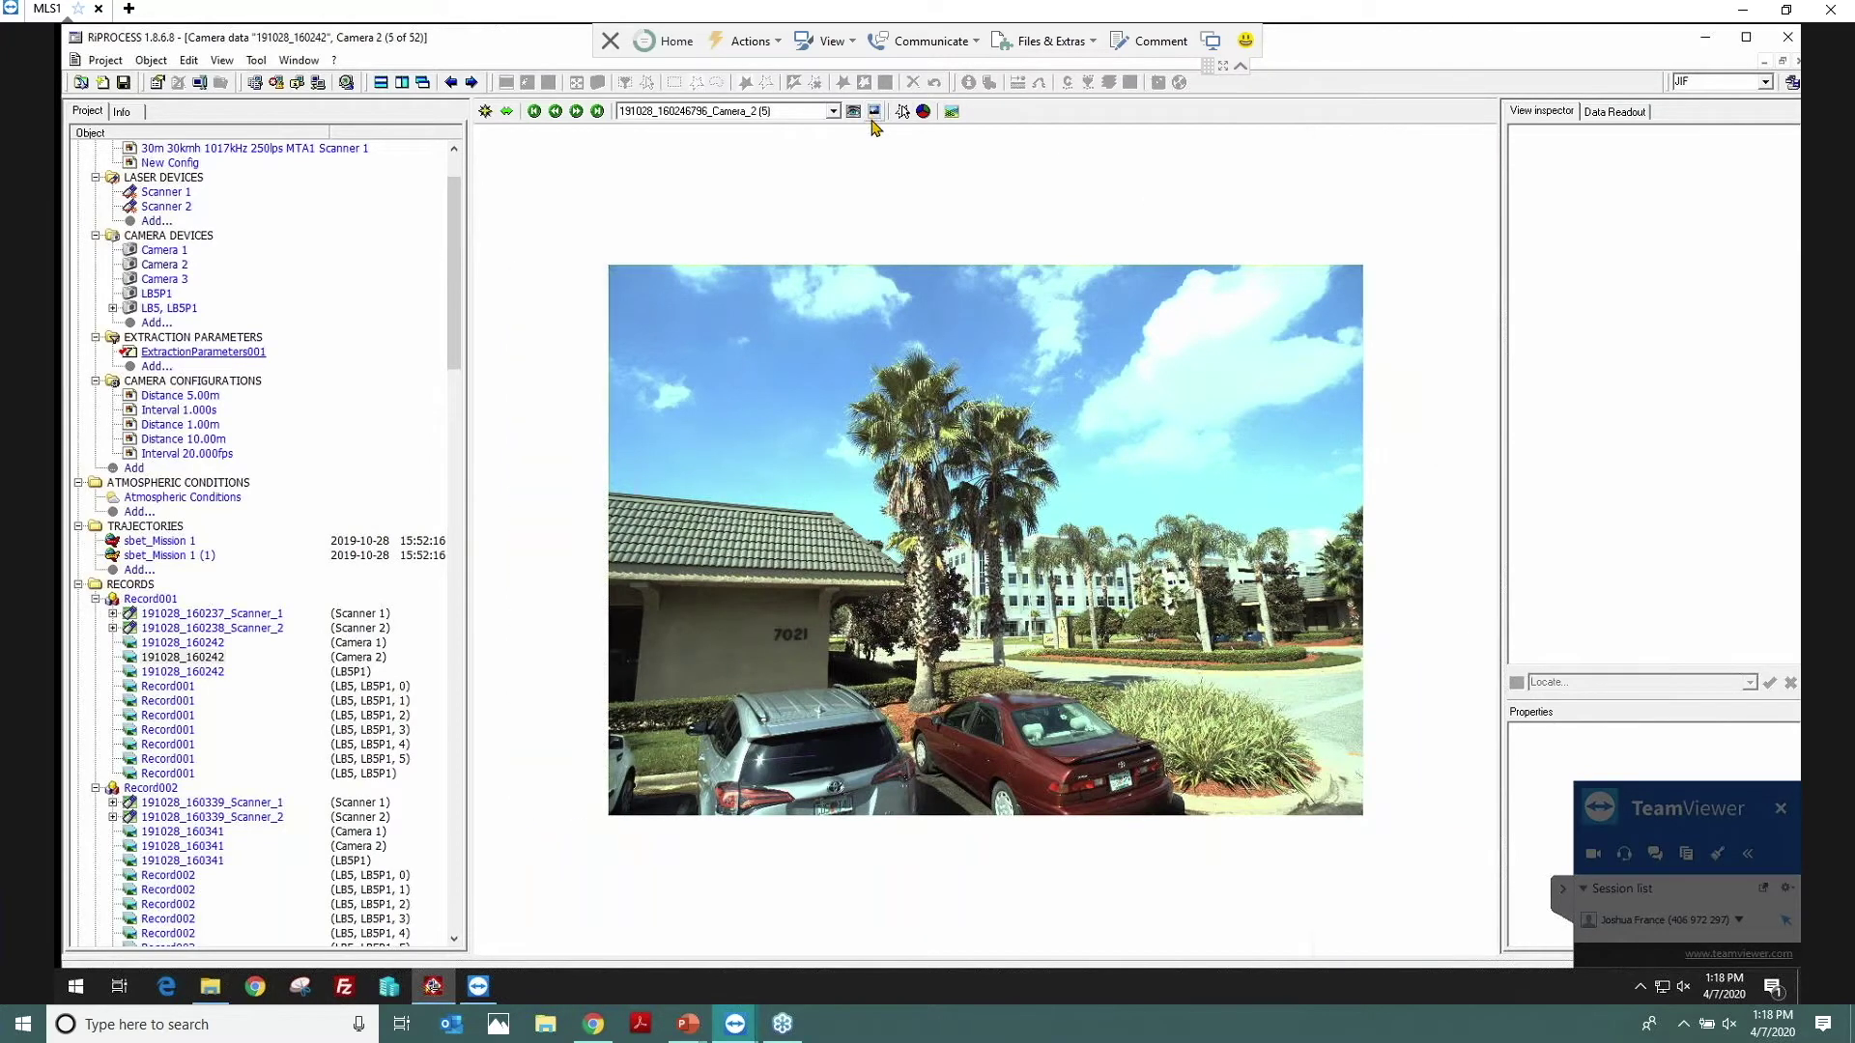
click(577, 112)
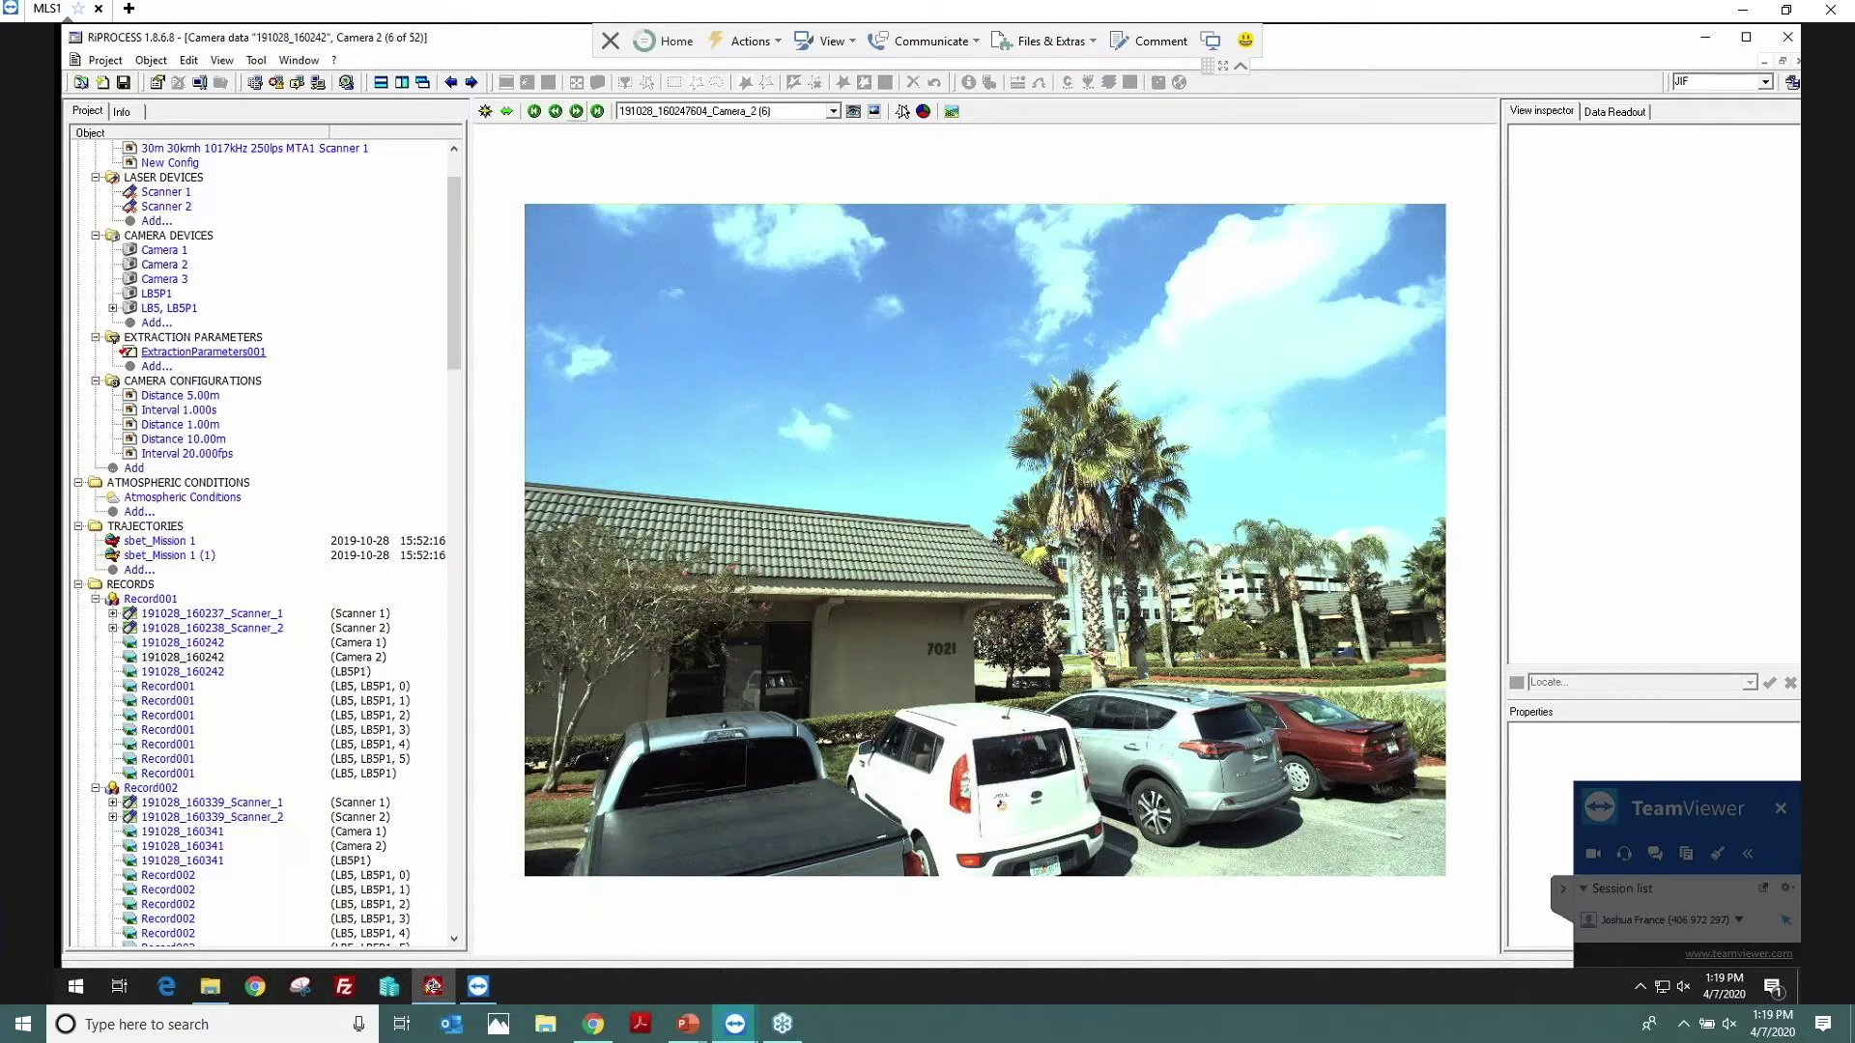
click(576, 112)
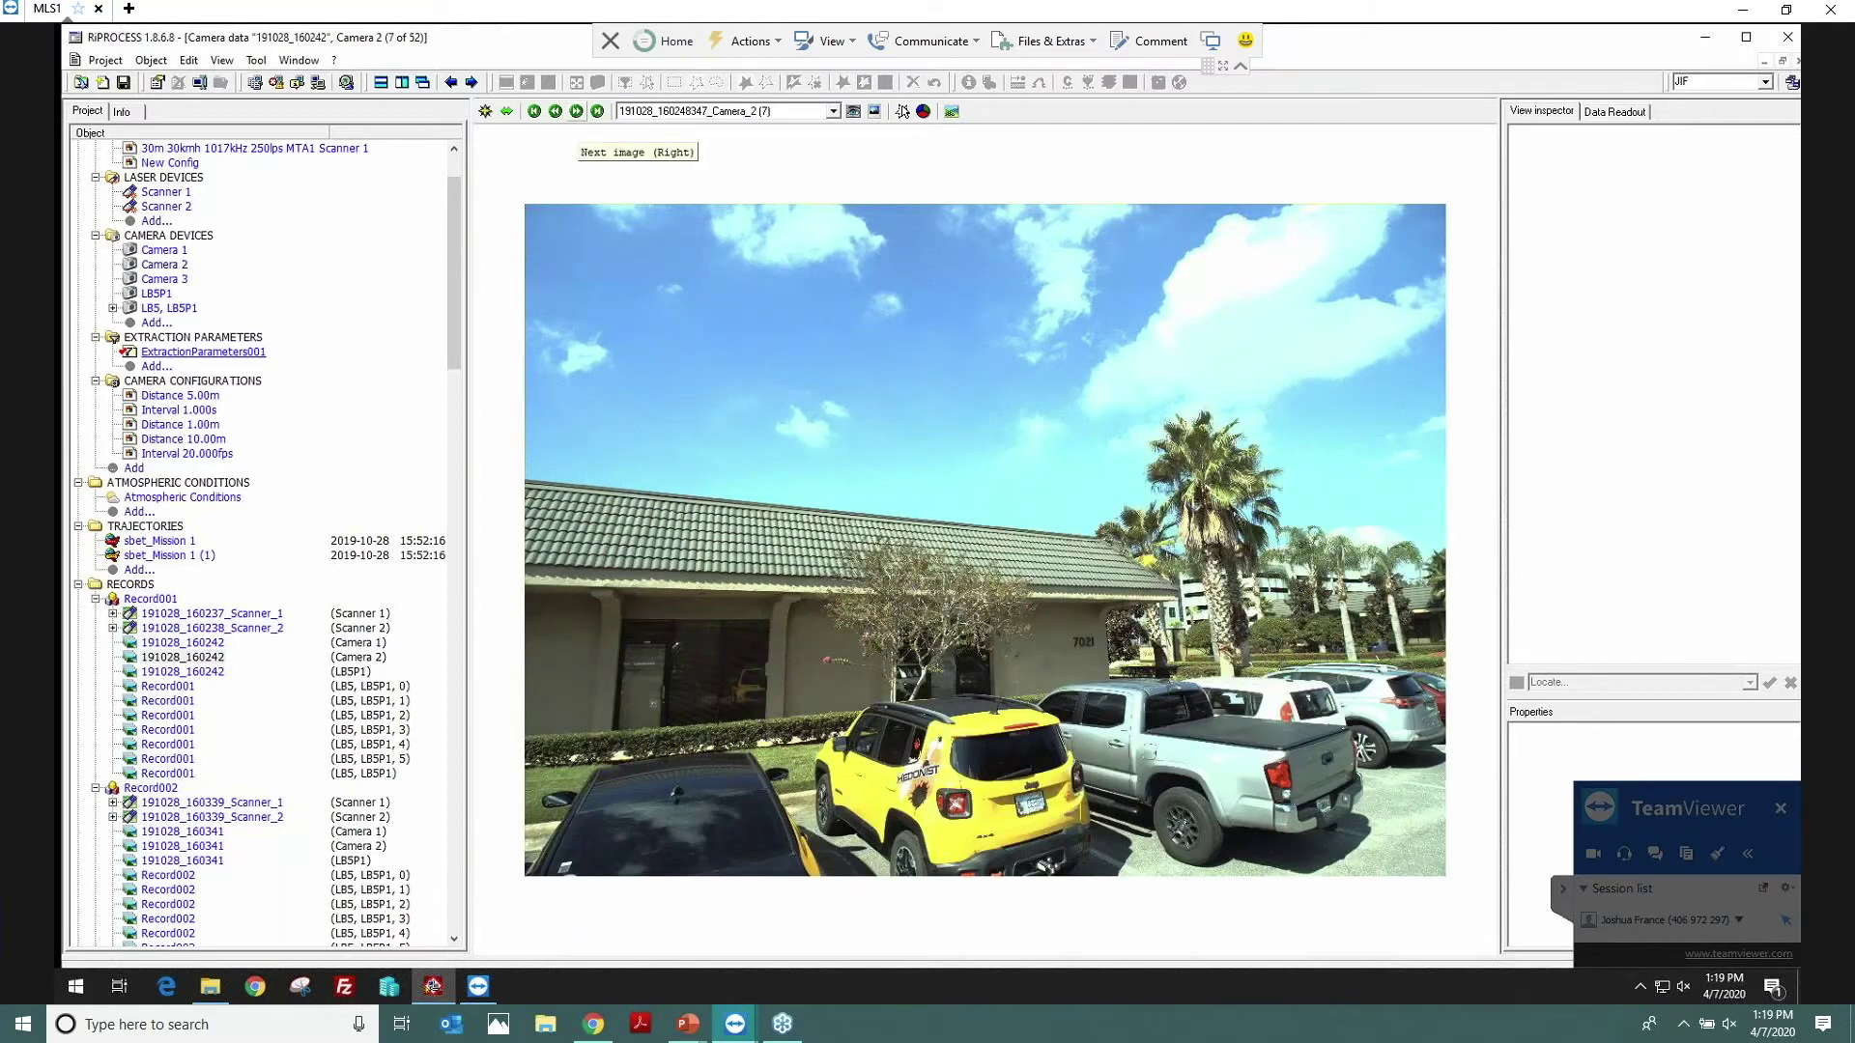
click(577, 112)
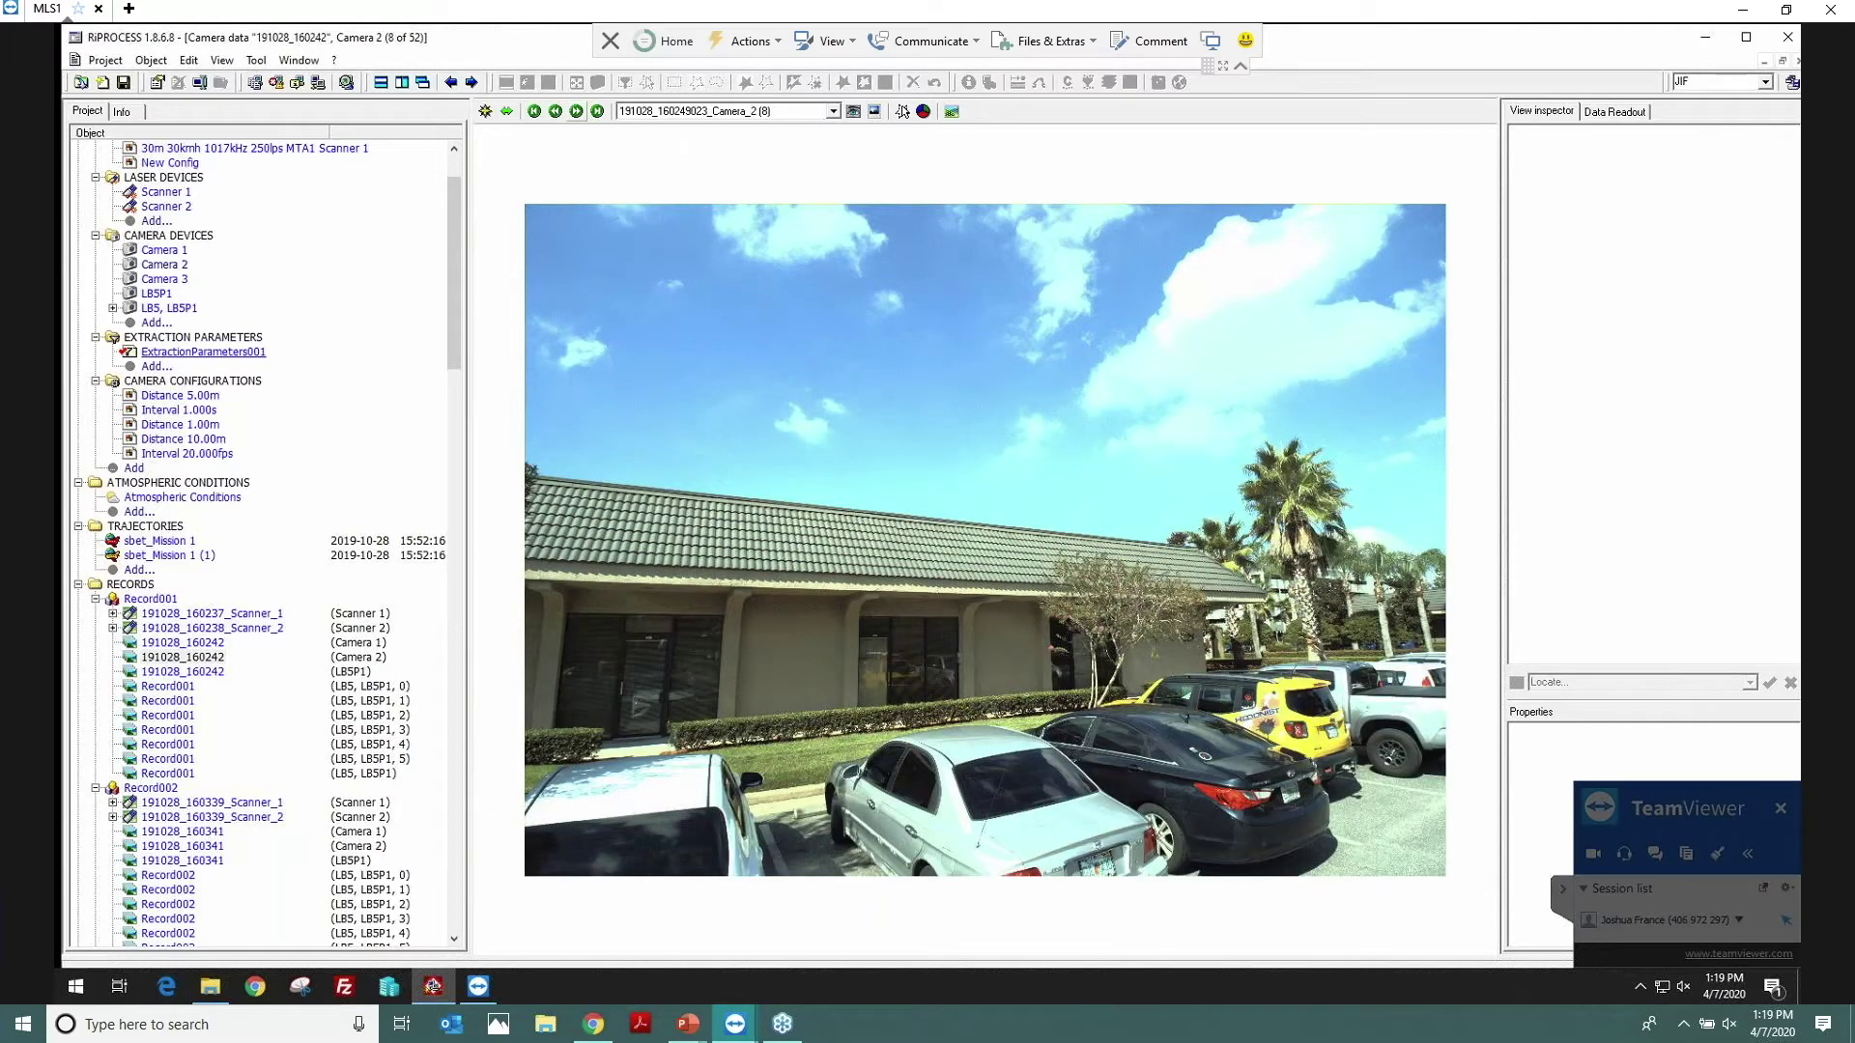
click(577, 112)
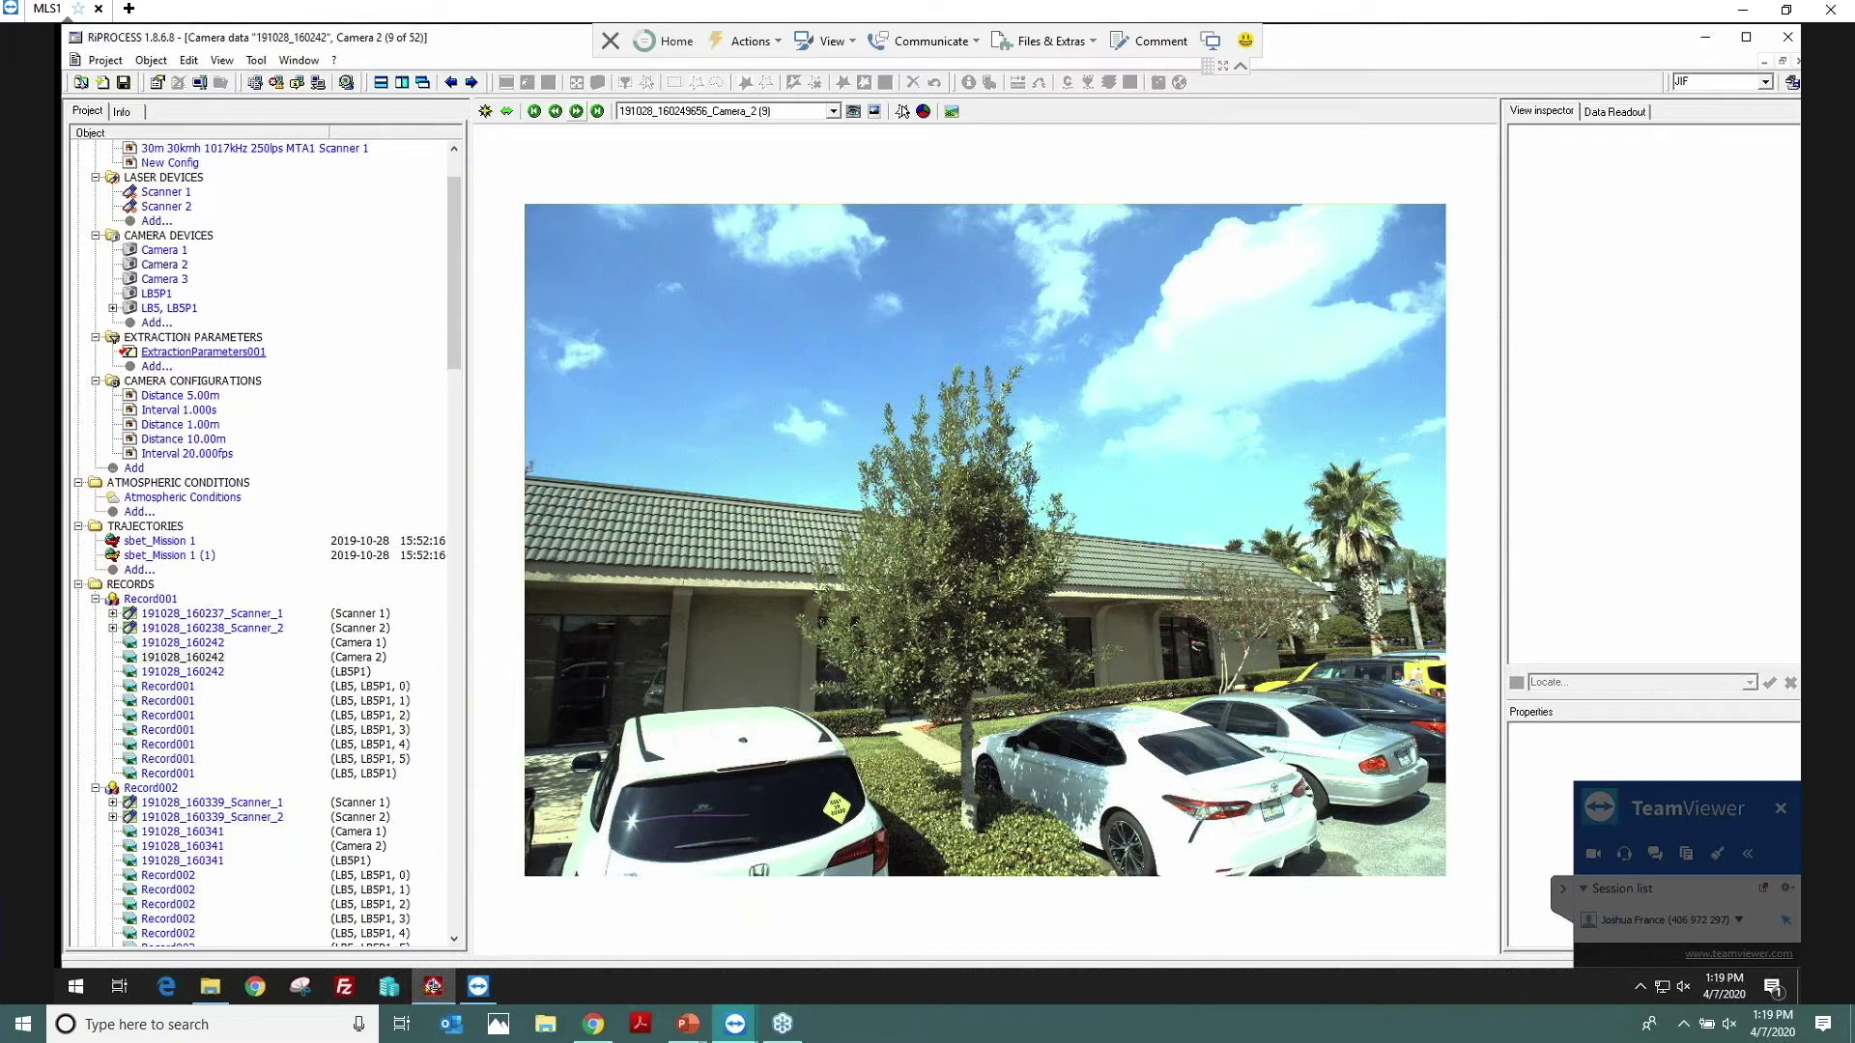
click(577, 111)
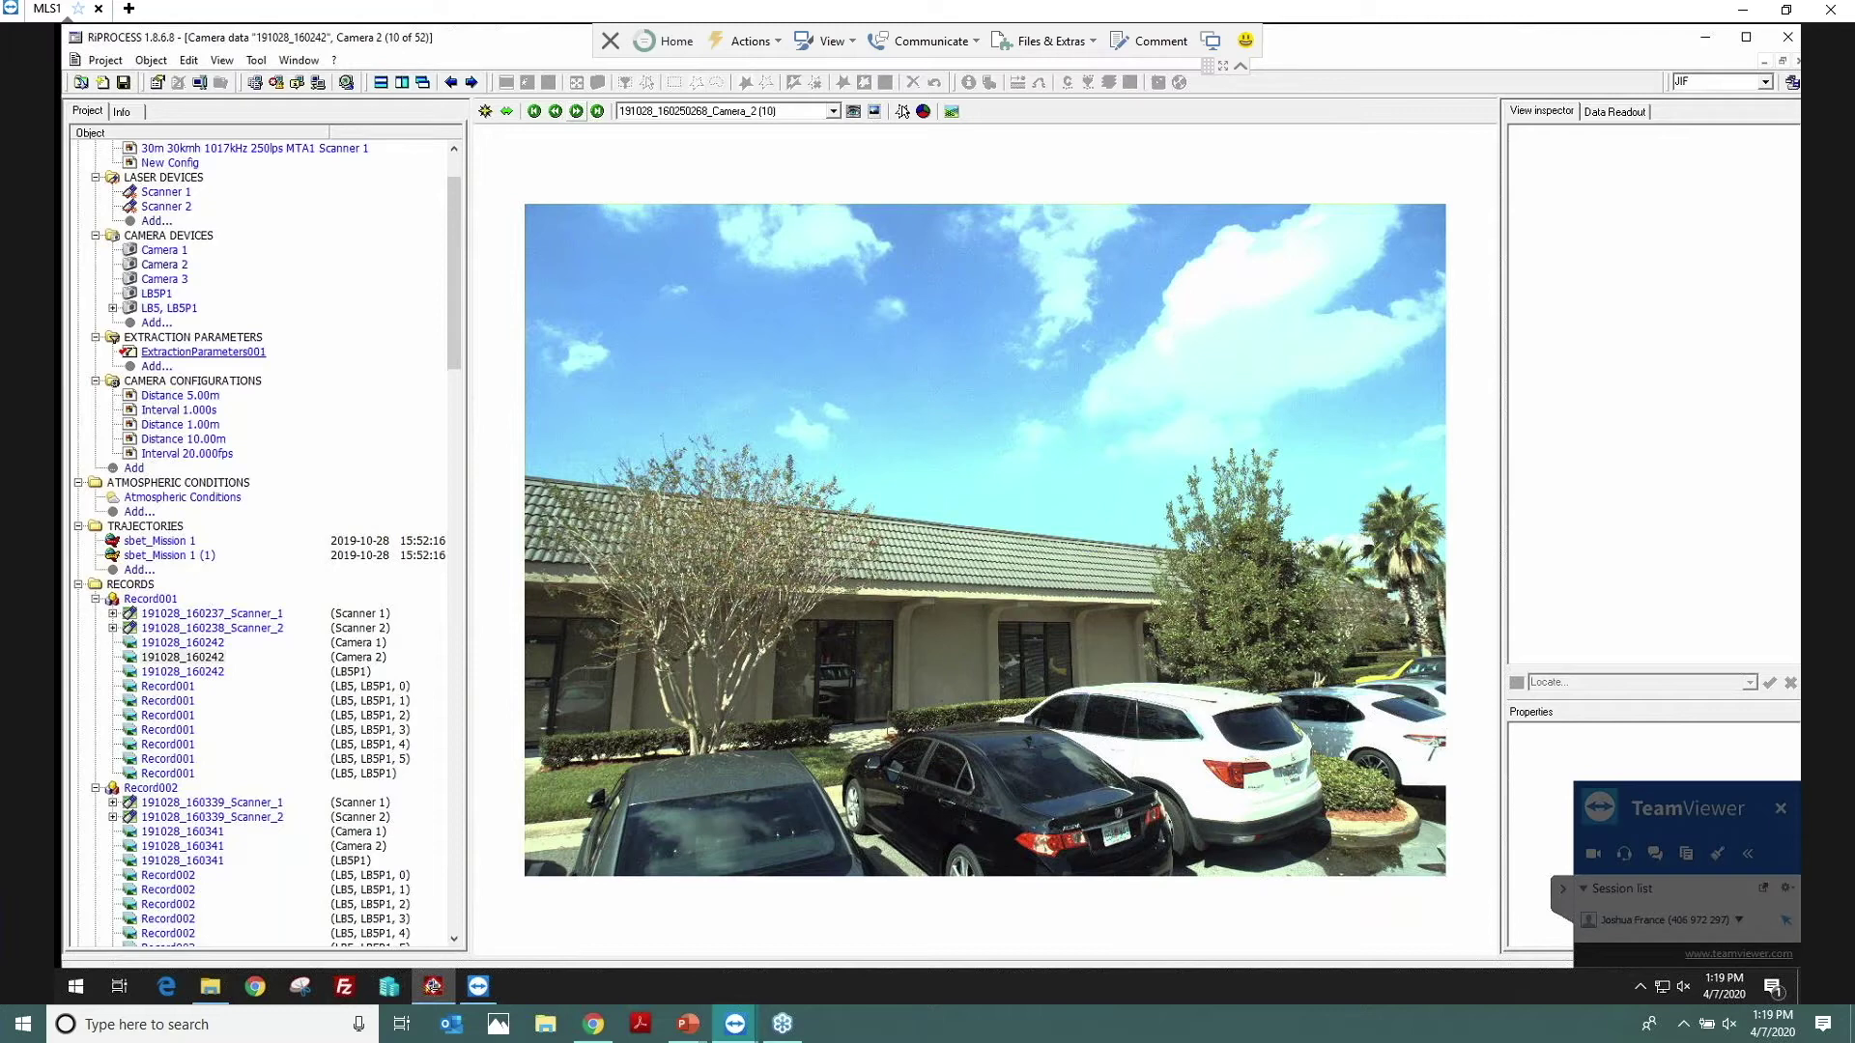
click(576, 111)
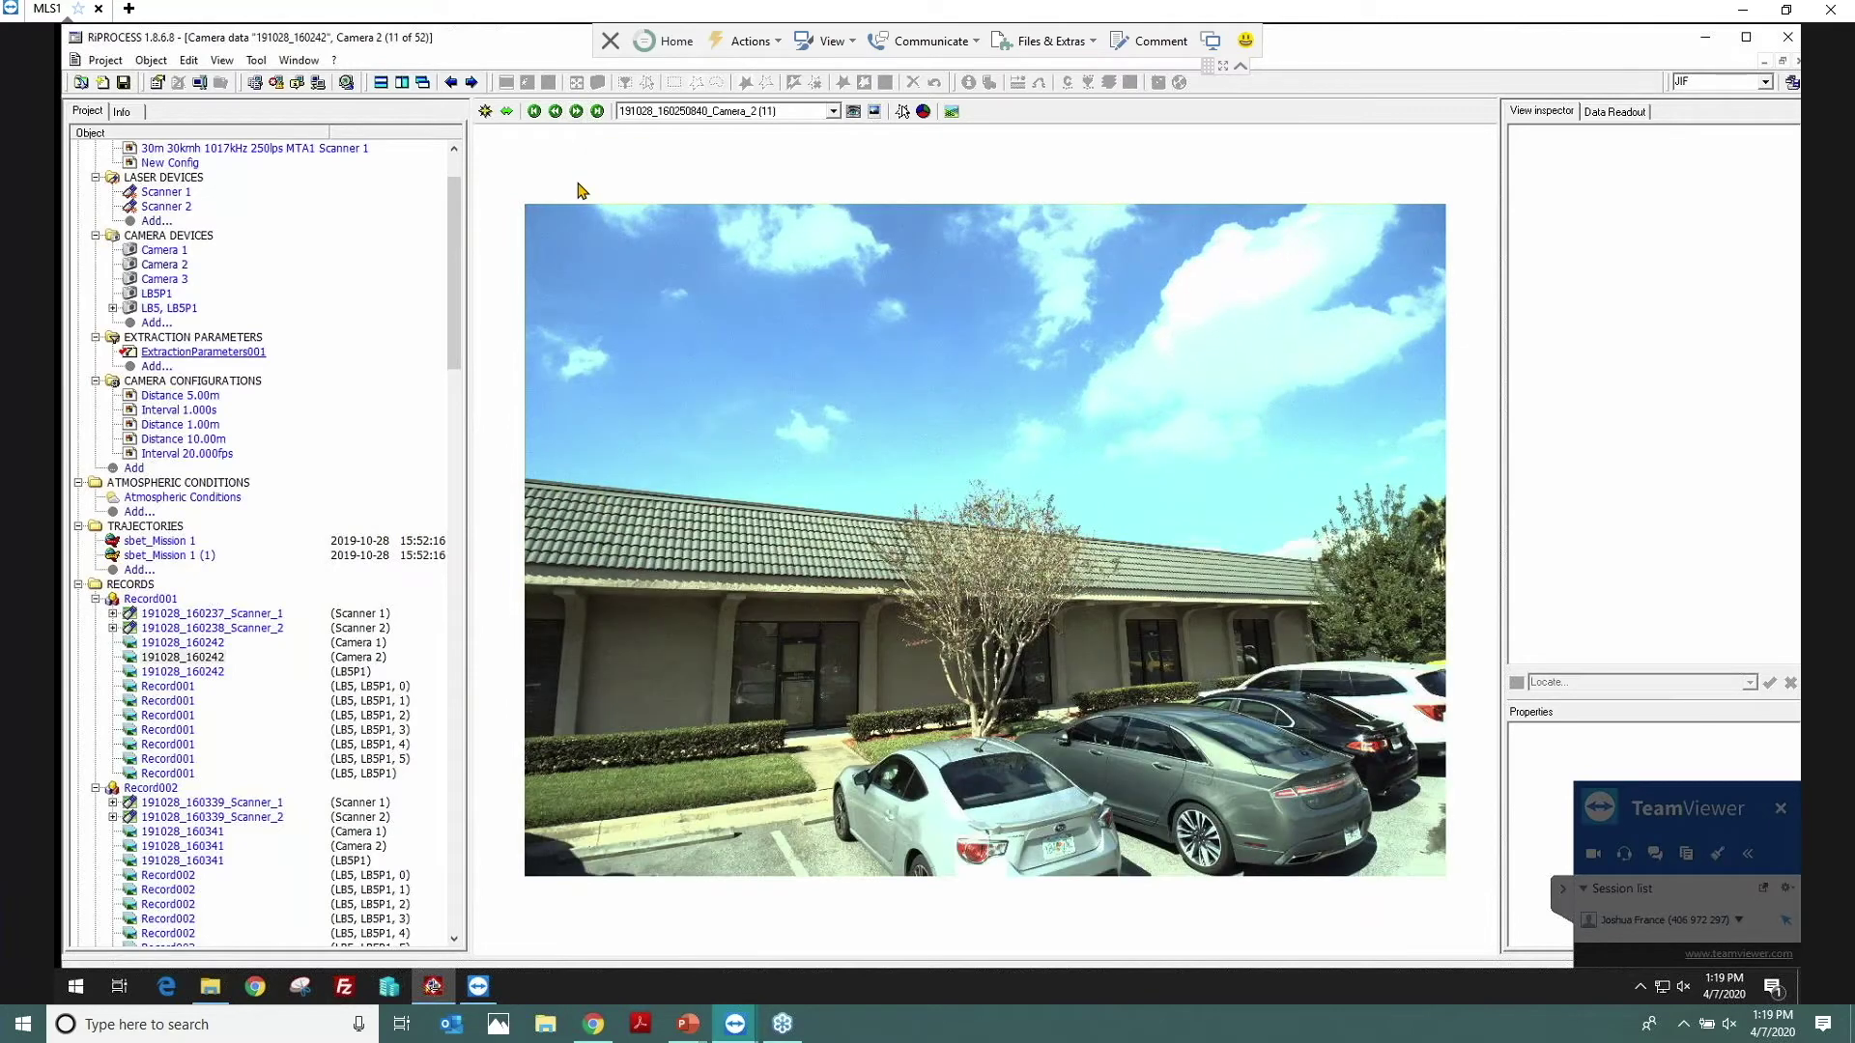
click(577, 111)
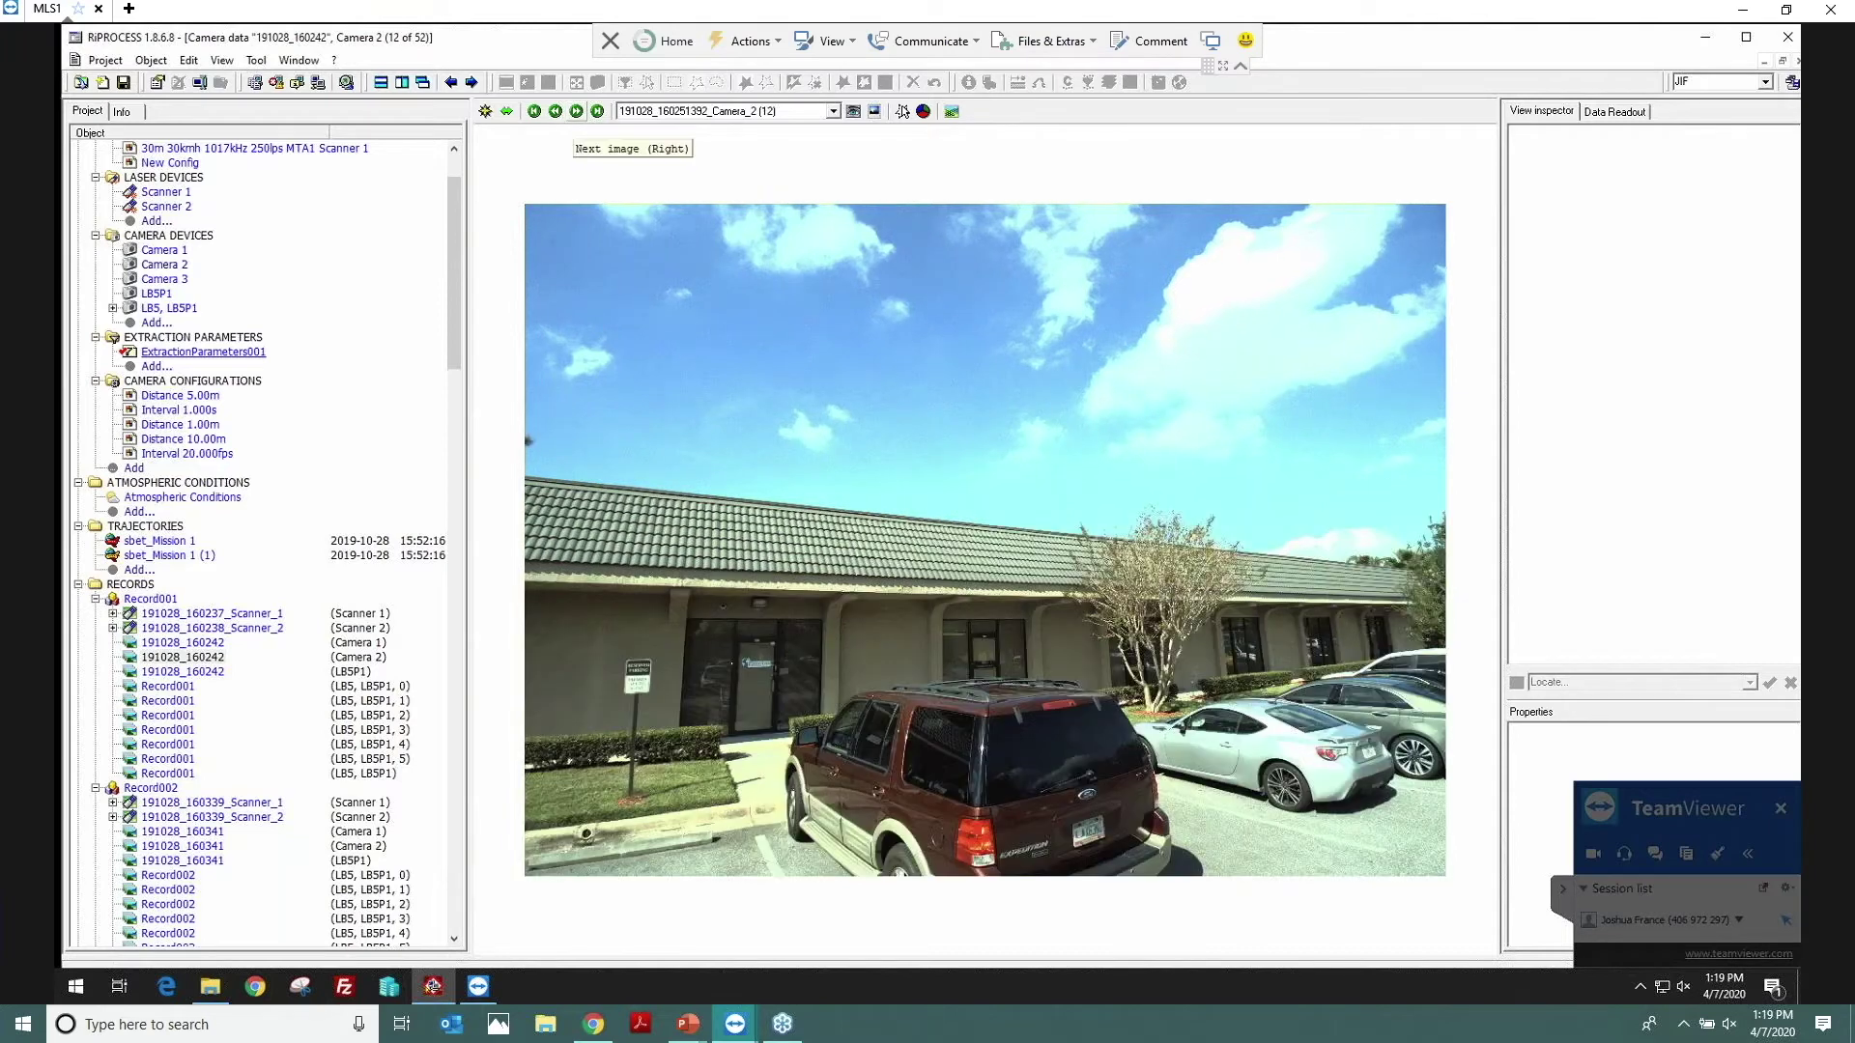
click(576, 111)
click(577, 111)
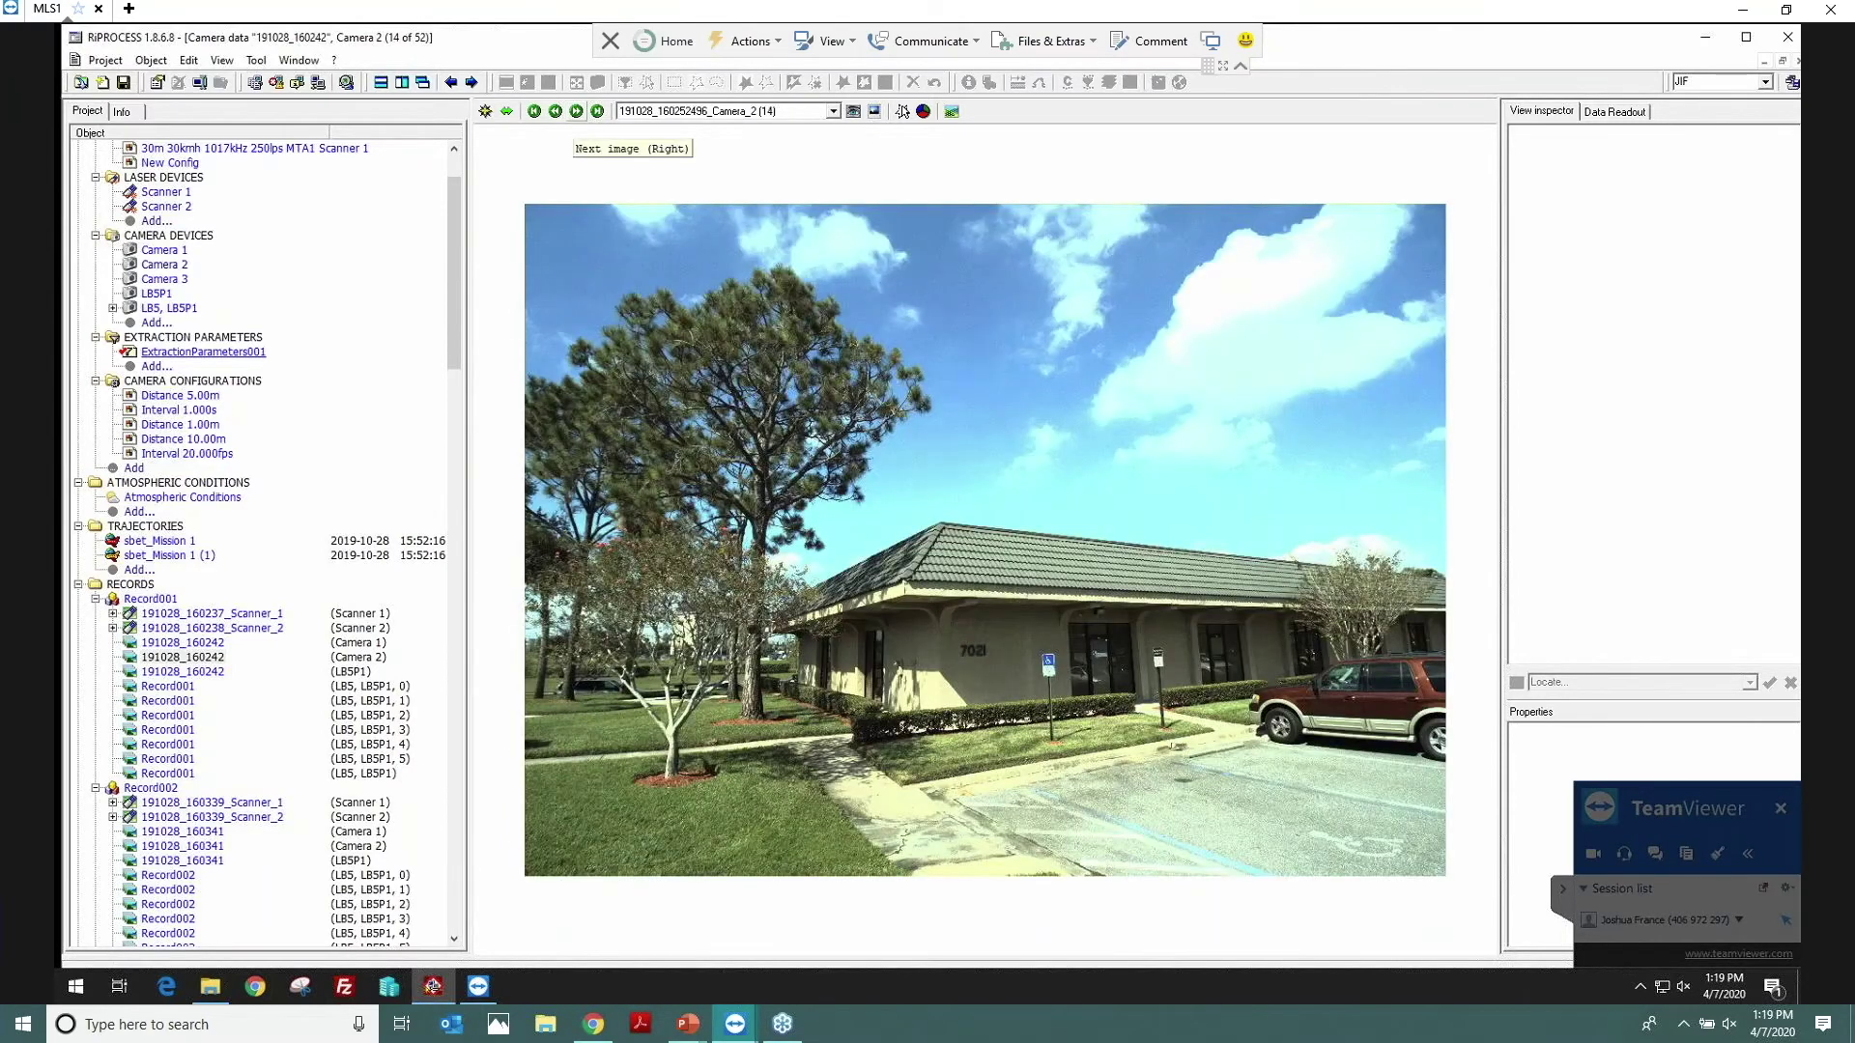
click(577, 111)
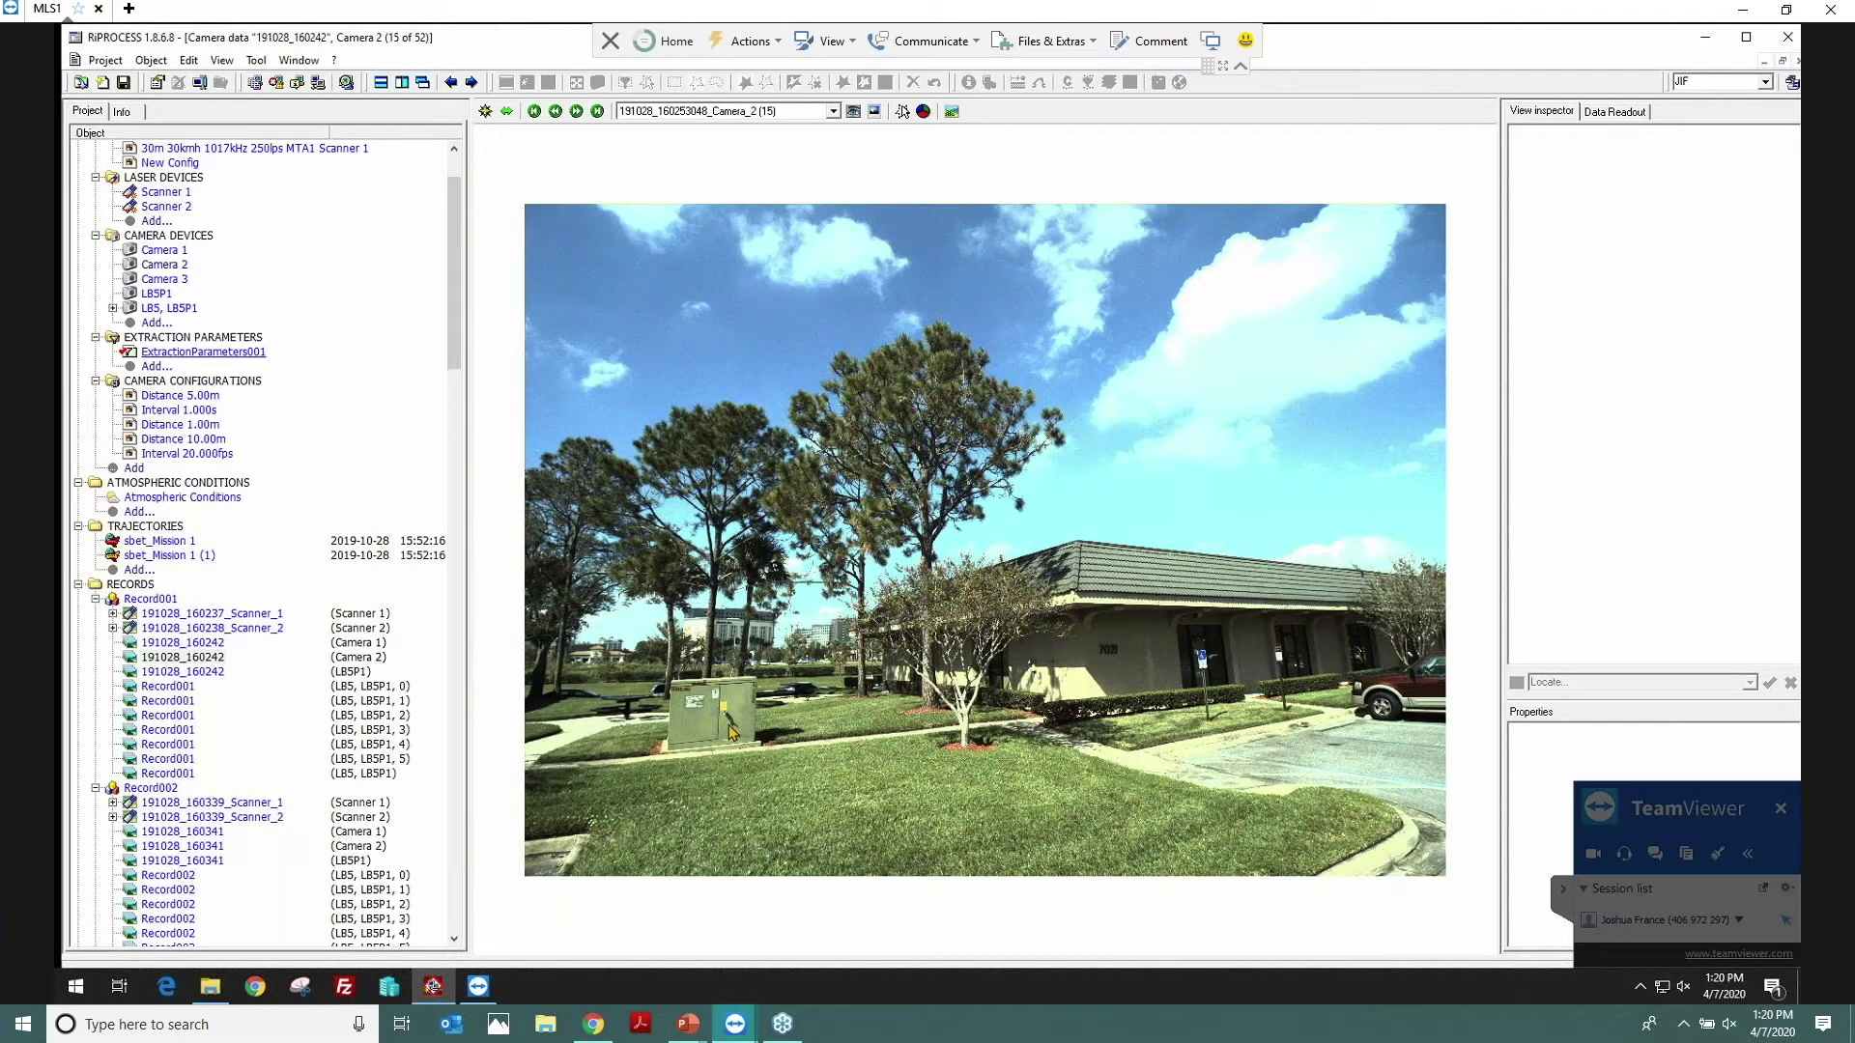
Step: Examine the utility box, trees and distant buildings up close in the fifteenth Camera 2 image
scroll(770, 670, up, 2)
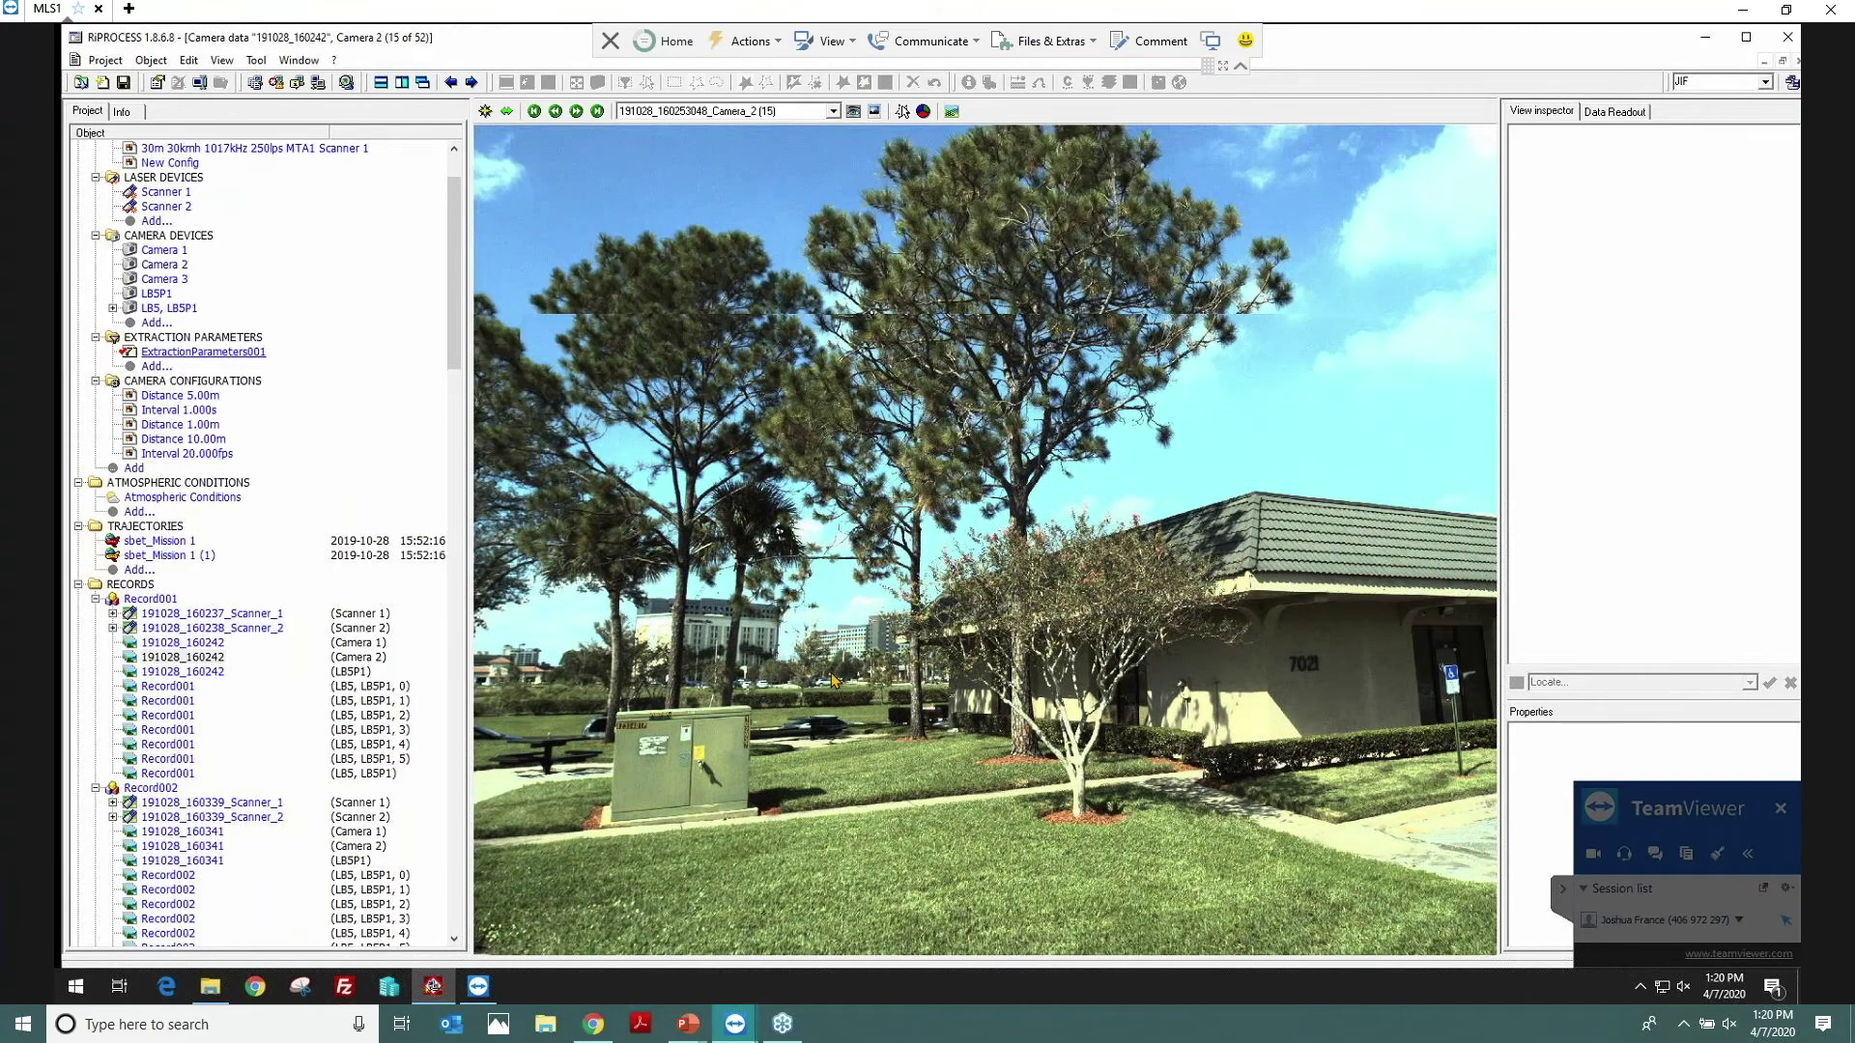
scroll(833, 679, up, 1)
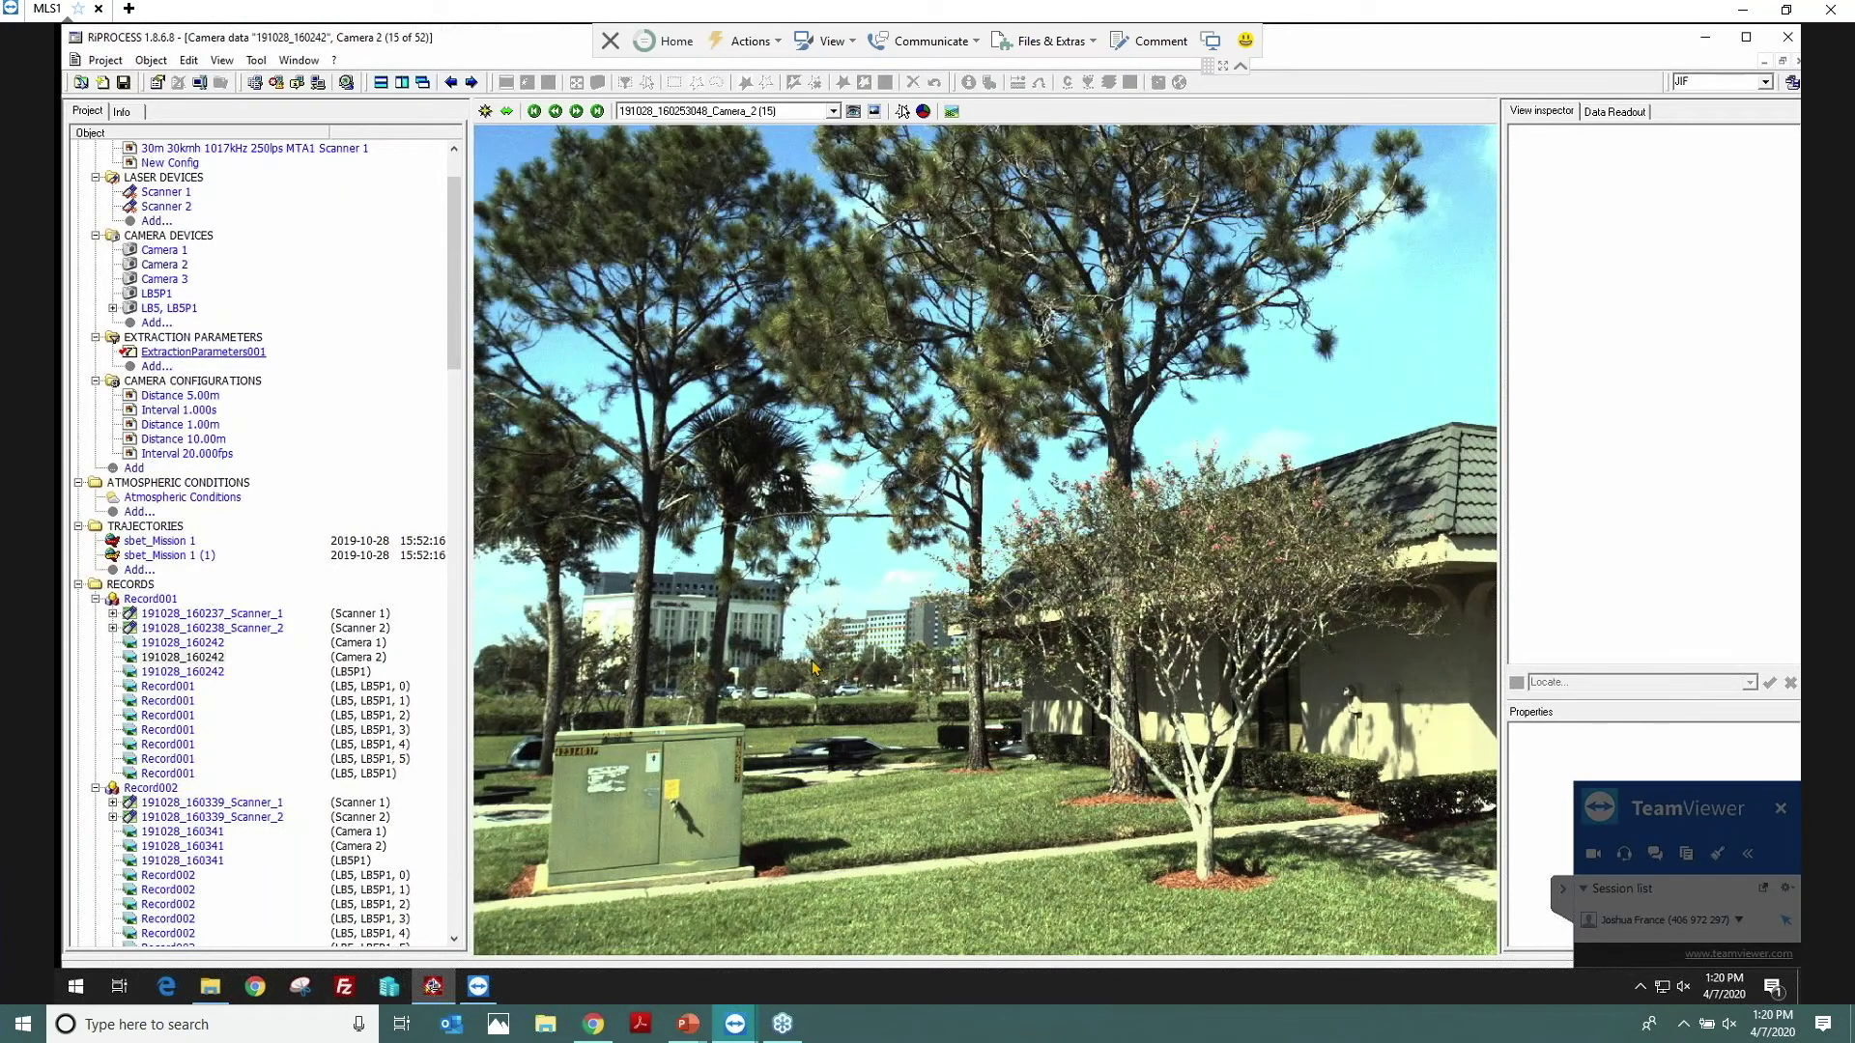
scroll(815, 667, up, 2)
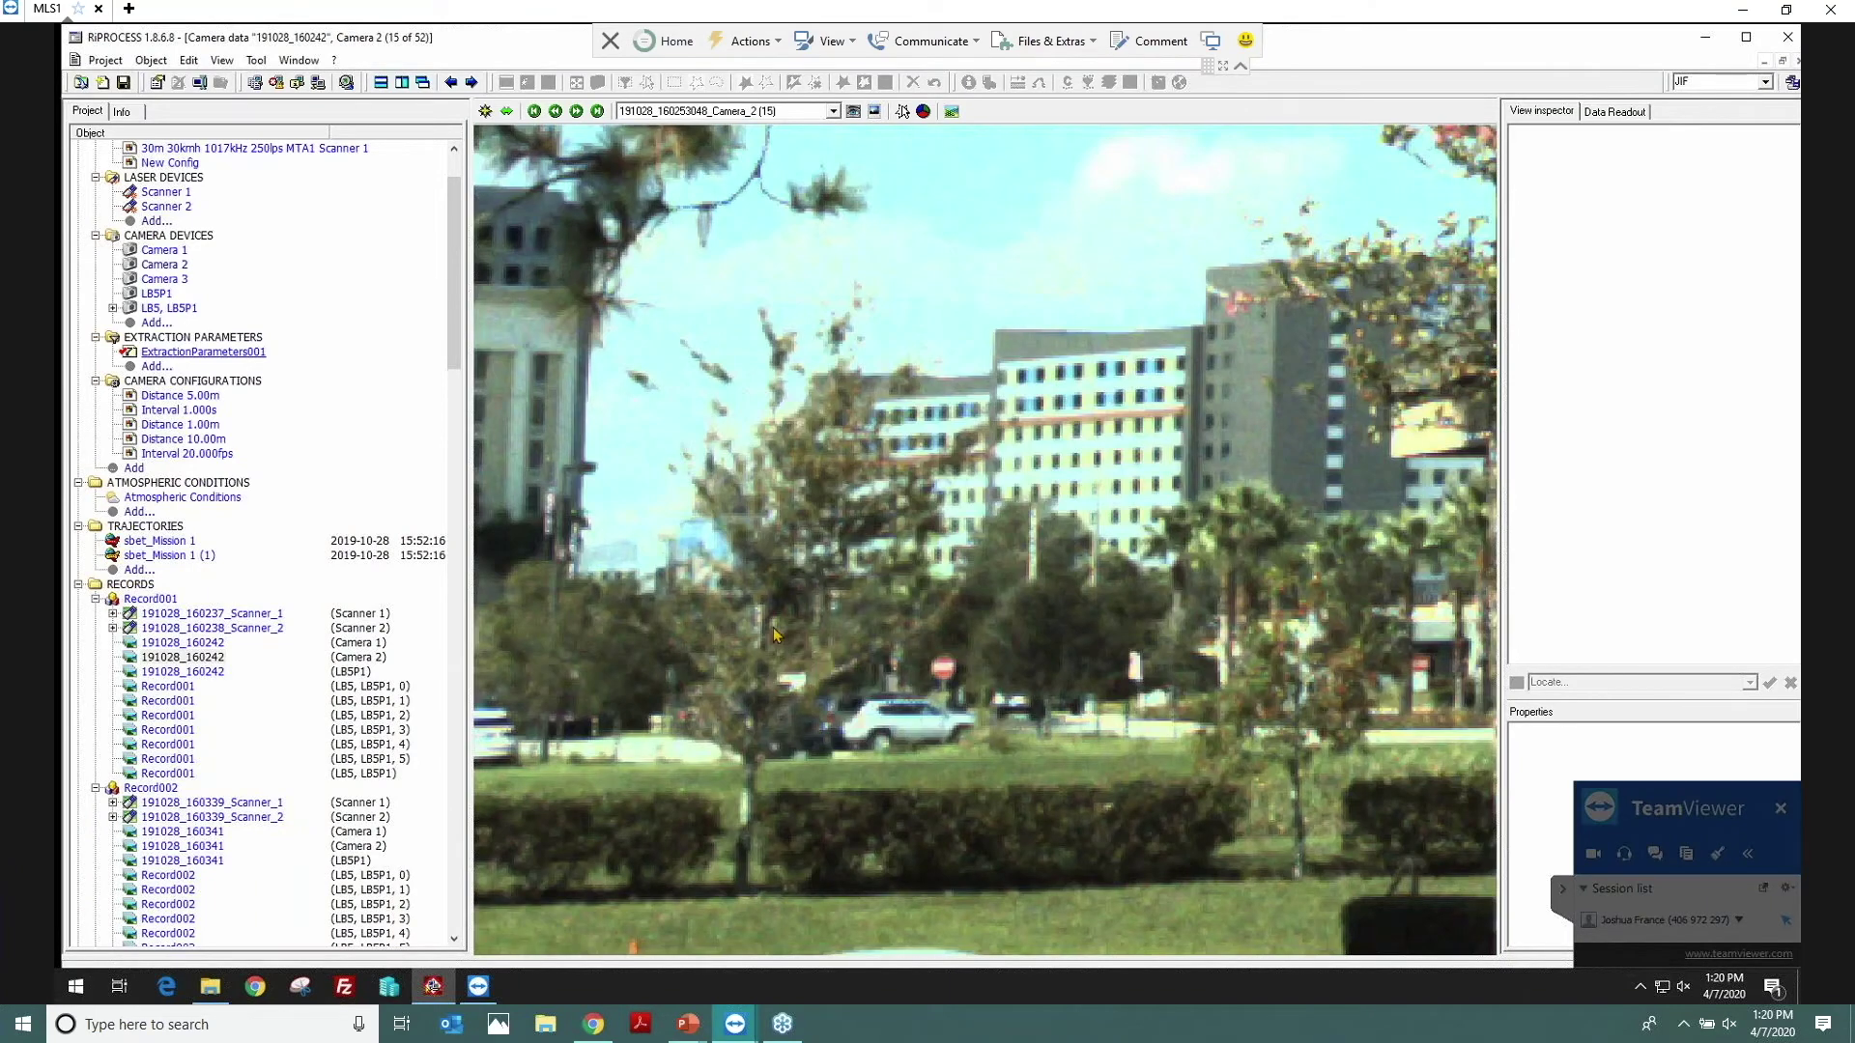
scroll(752, 641, down, 1)
scroll(751, 640, down, 2)
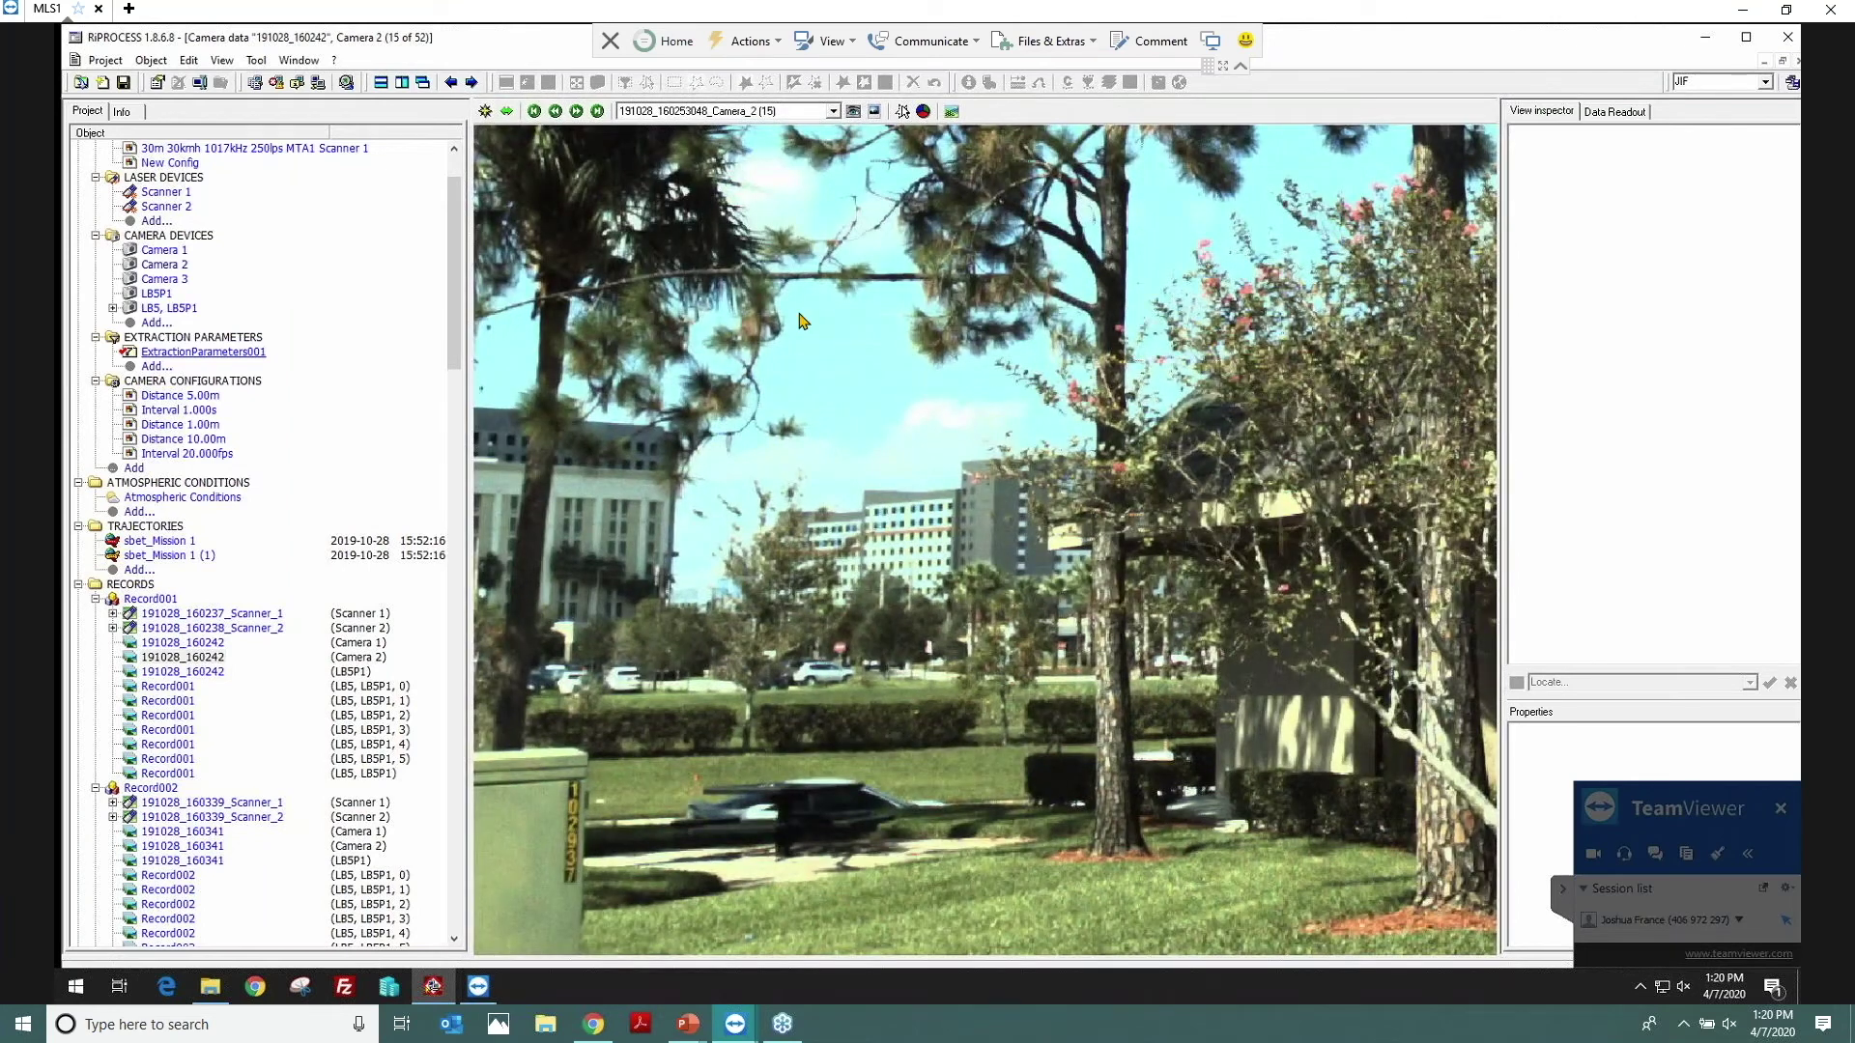
scroll(807, 324, up, 2)
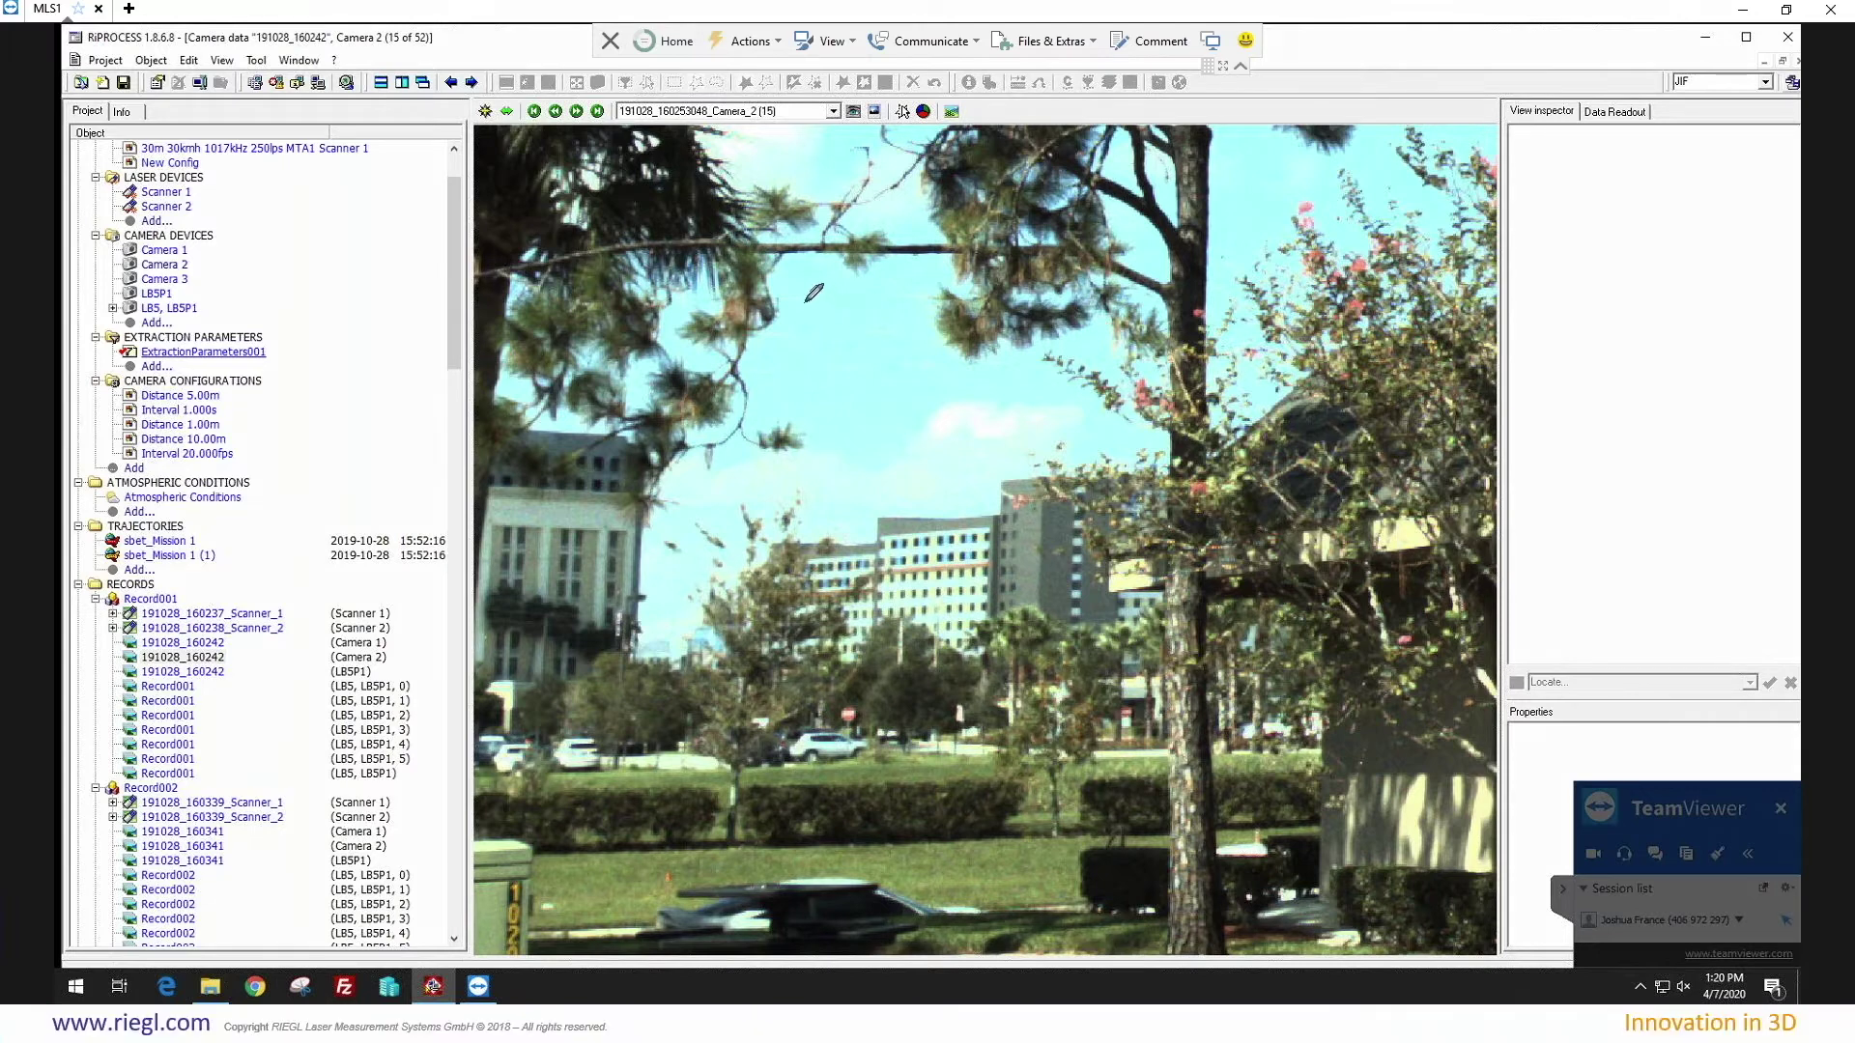
drag(854, 299, 920, 304)
mouse_move(789, 335)
mouse_down()
mouse_move(887, 332)
mouse_move(931, 379)
mouse_move(931, 361)
mouse_up()
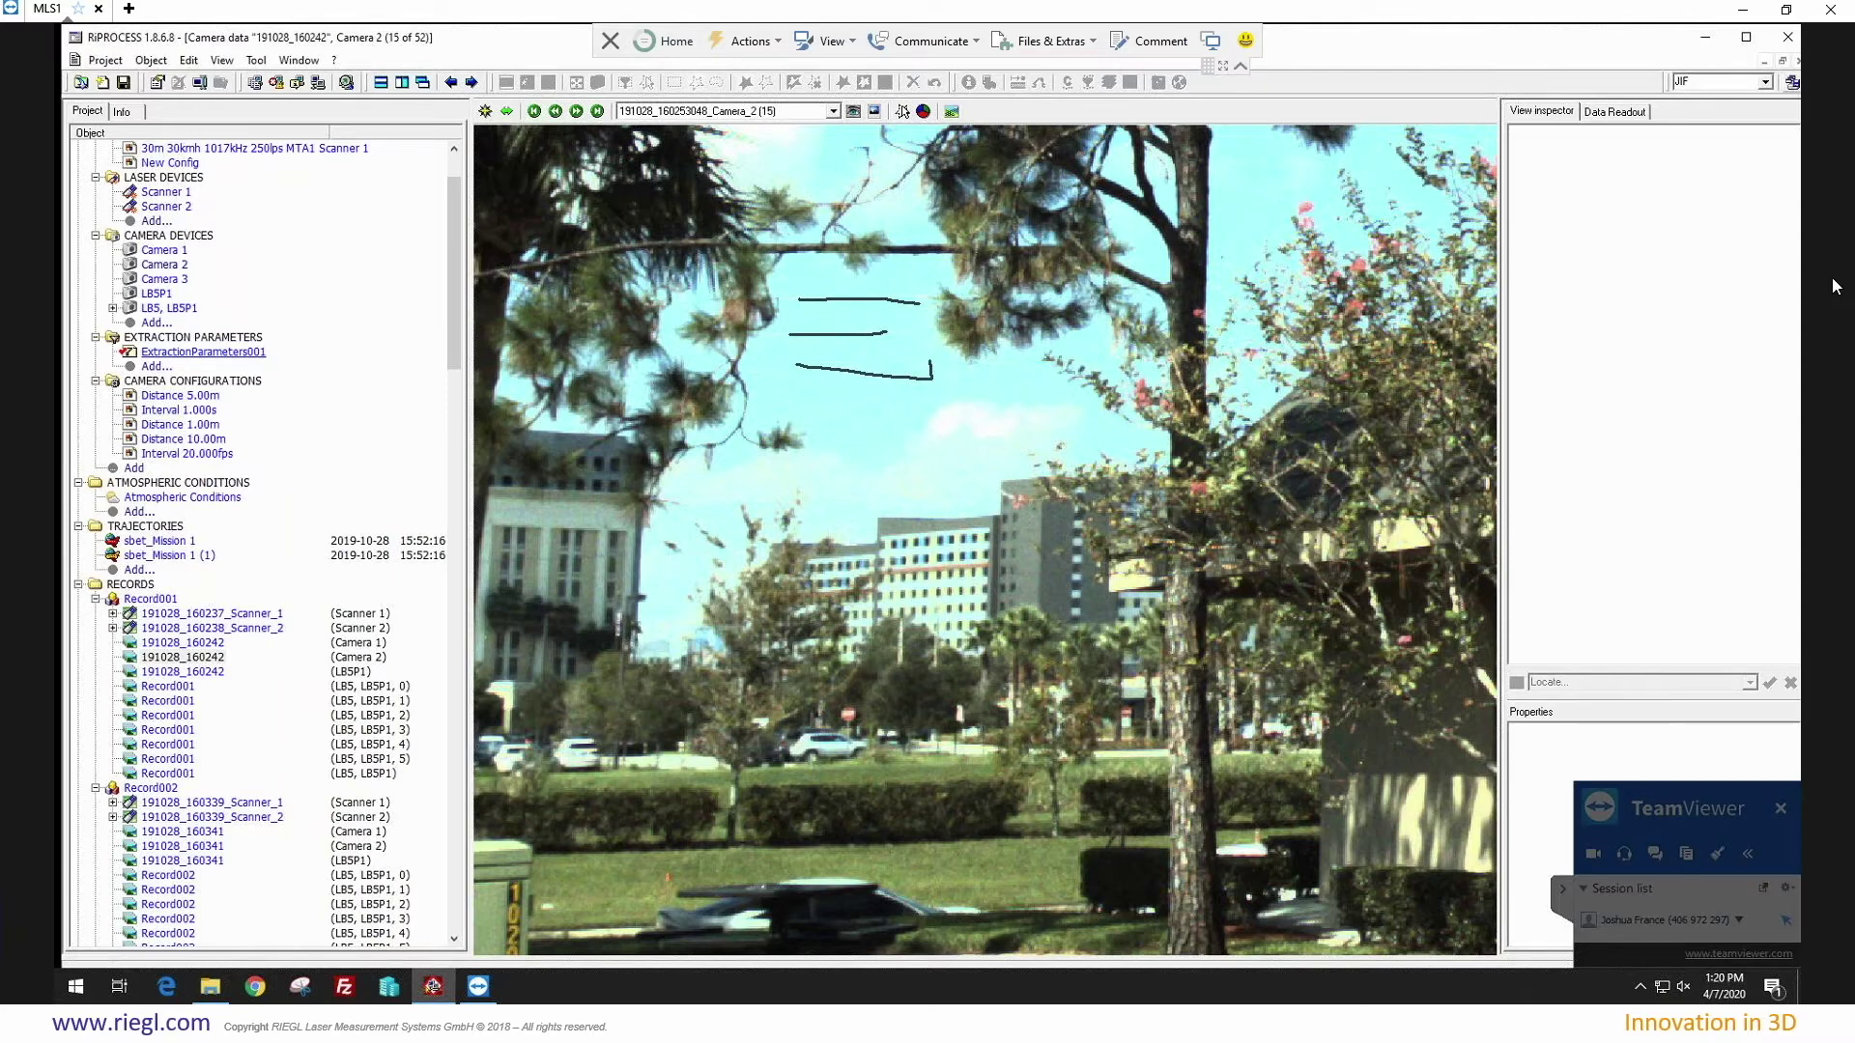
key(e)
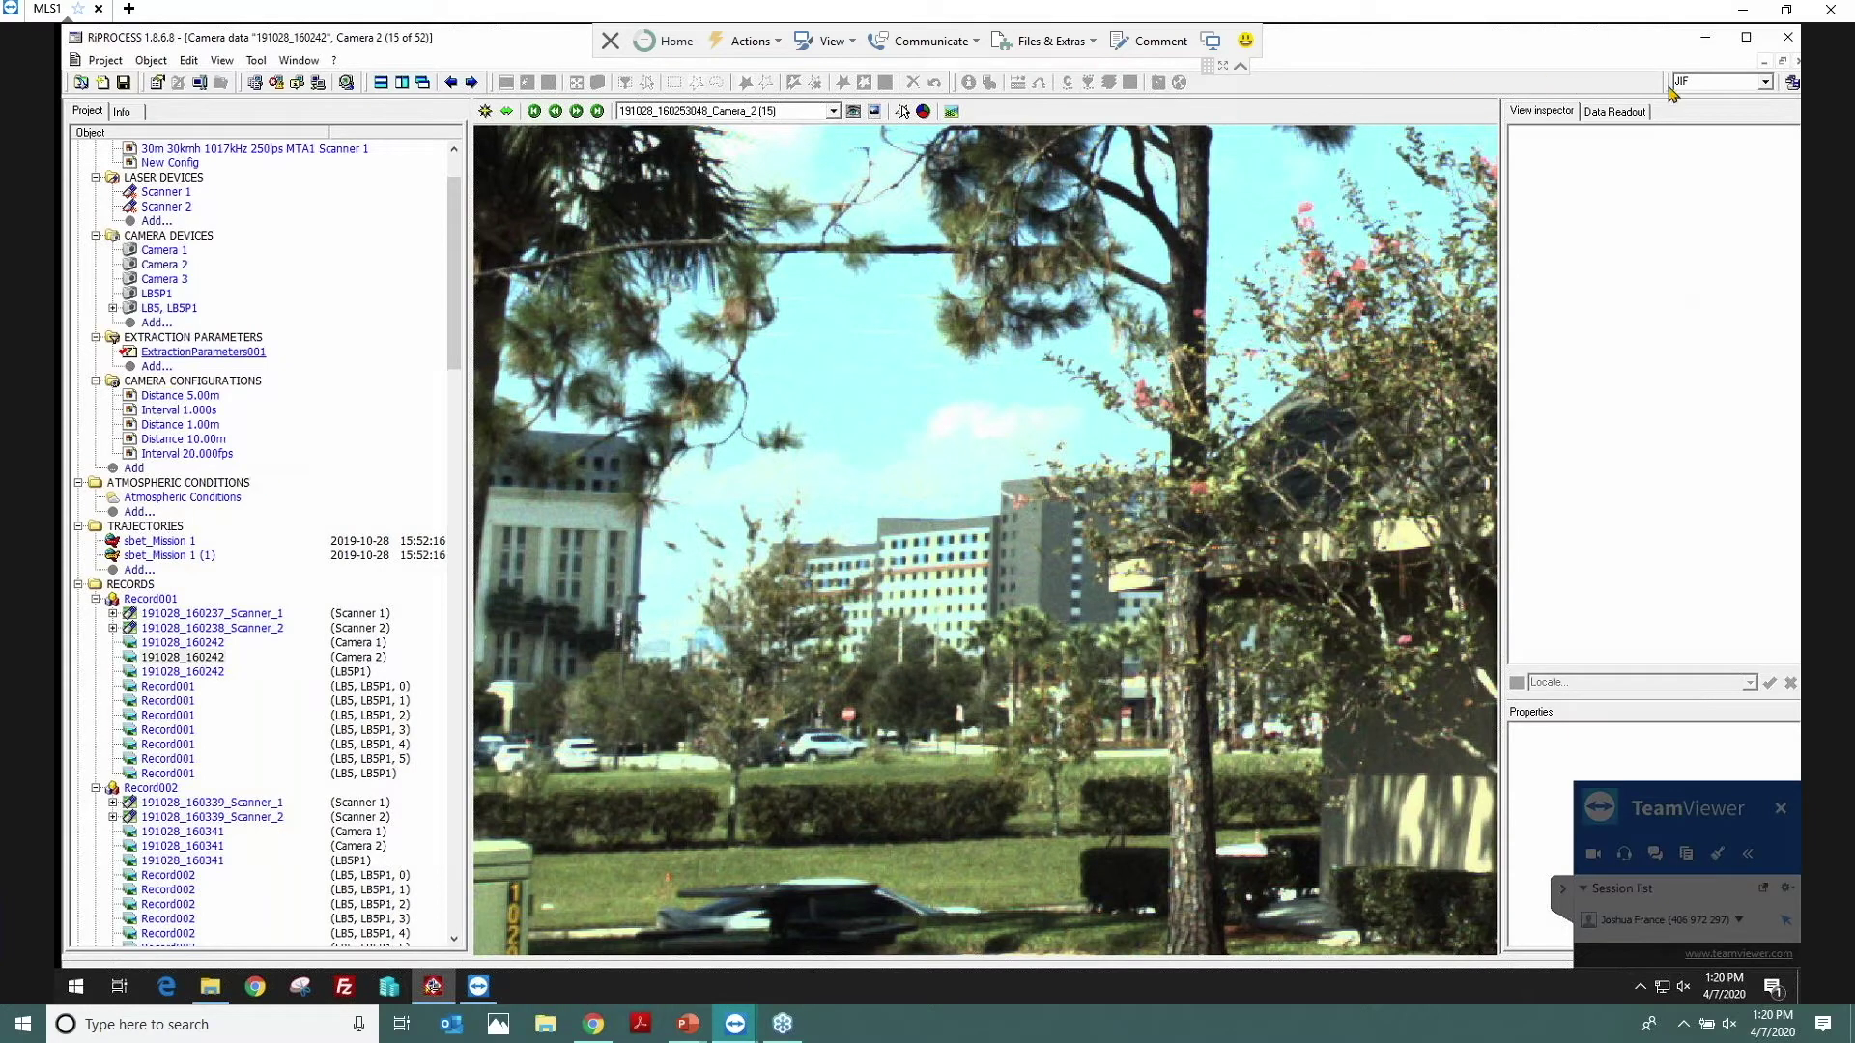
Step: Close the Record001 images, open the Camera 2 image data 191028_160747 of Record007_Vangaurd_1, and hide its thumbnails
click(1797, 61)
scroll(264, 497, down, 2)
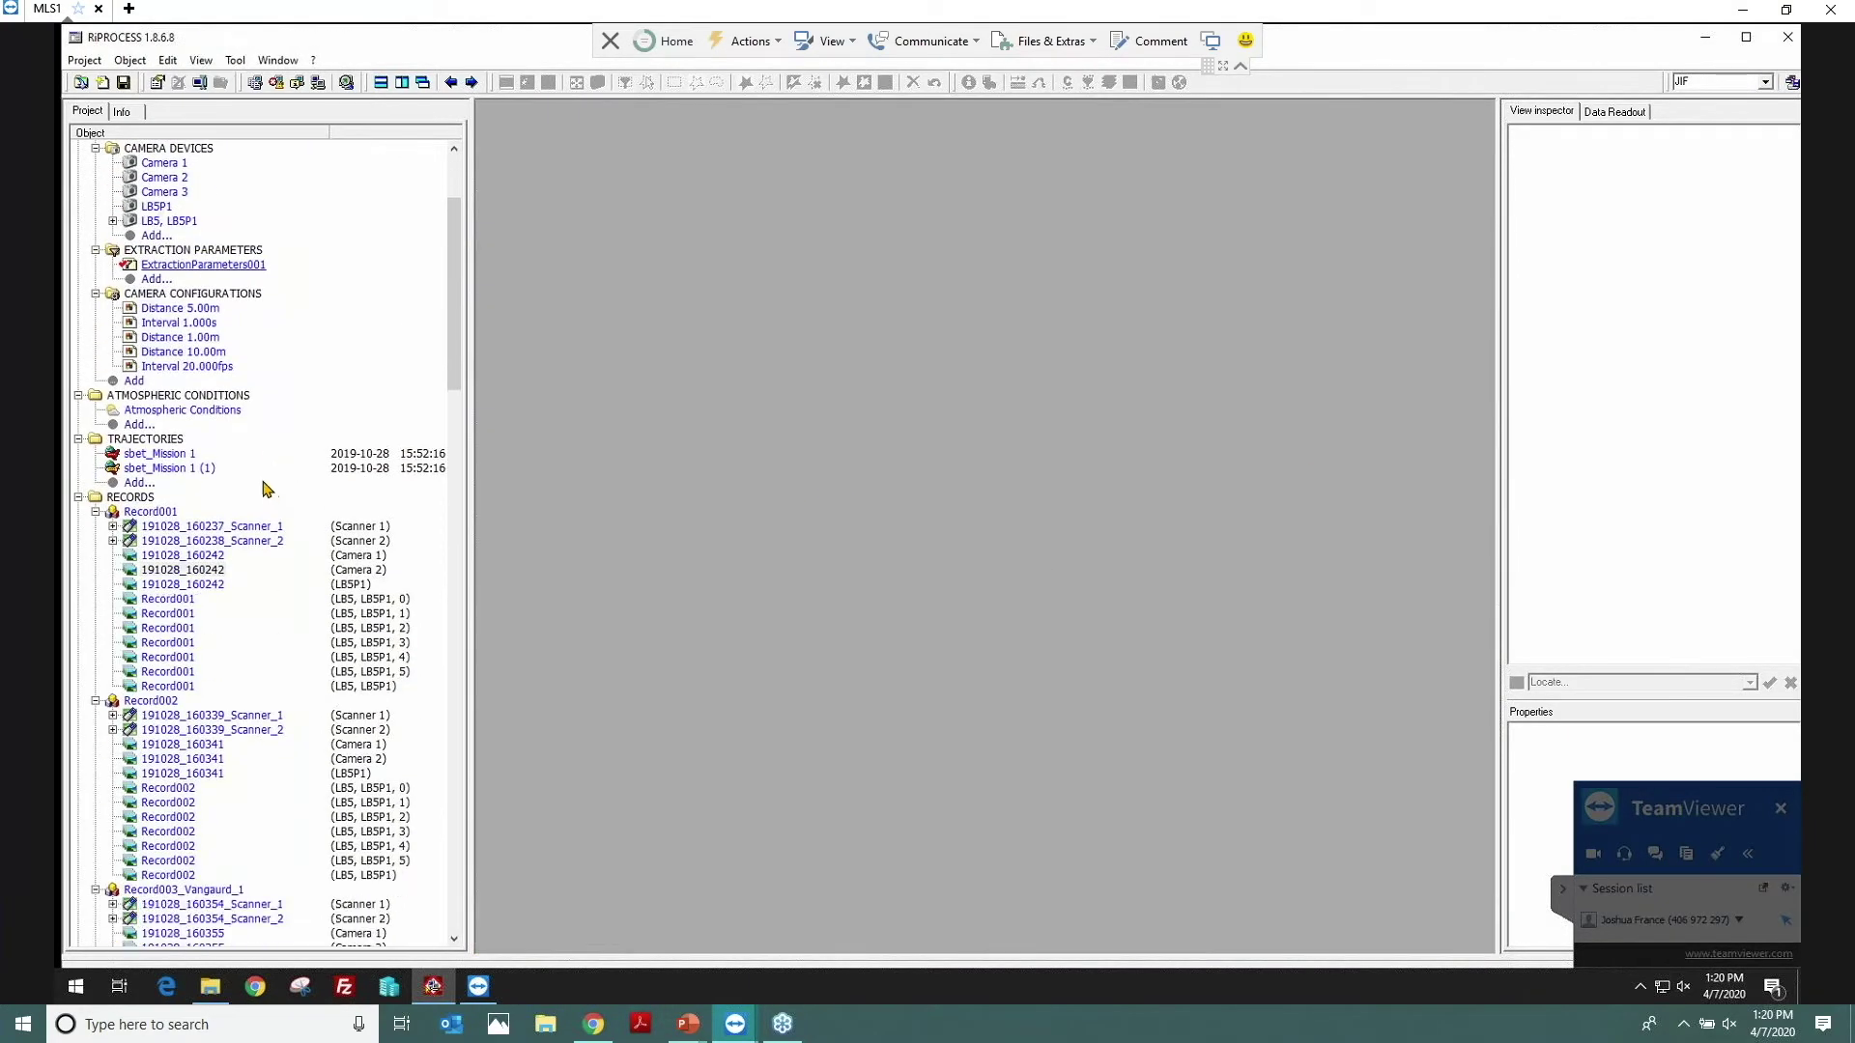
scroll(264, 488, down, 16)
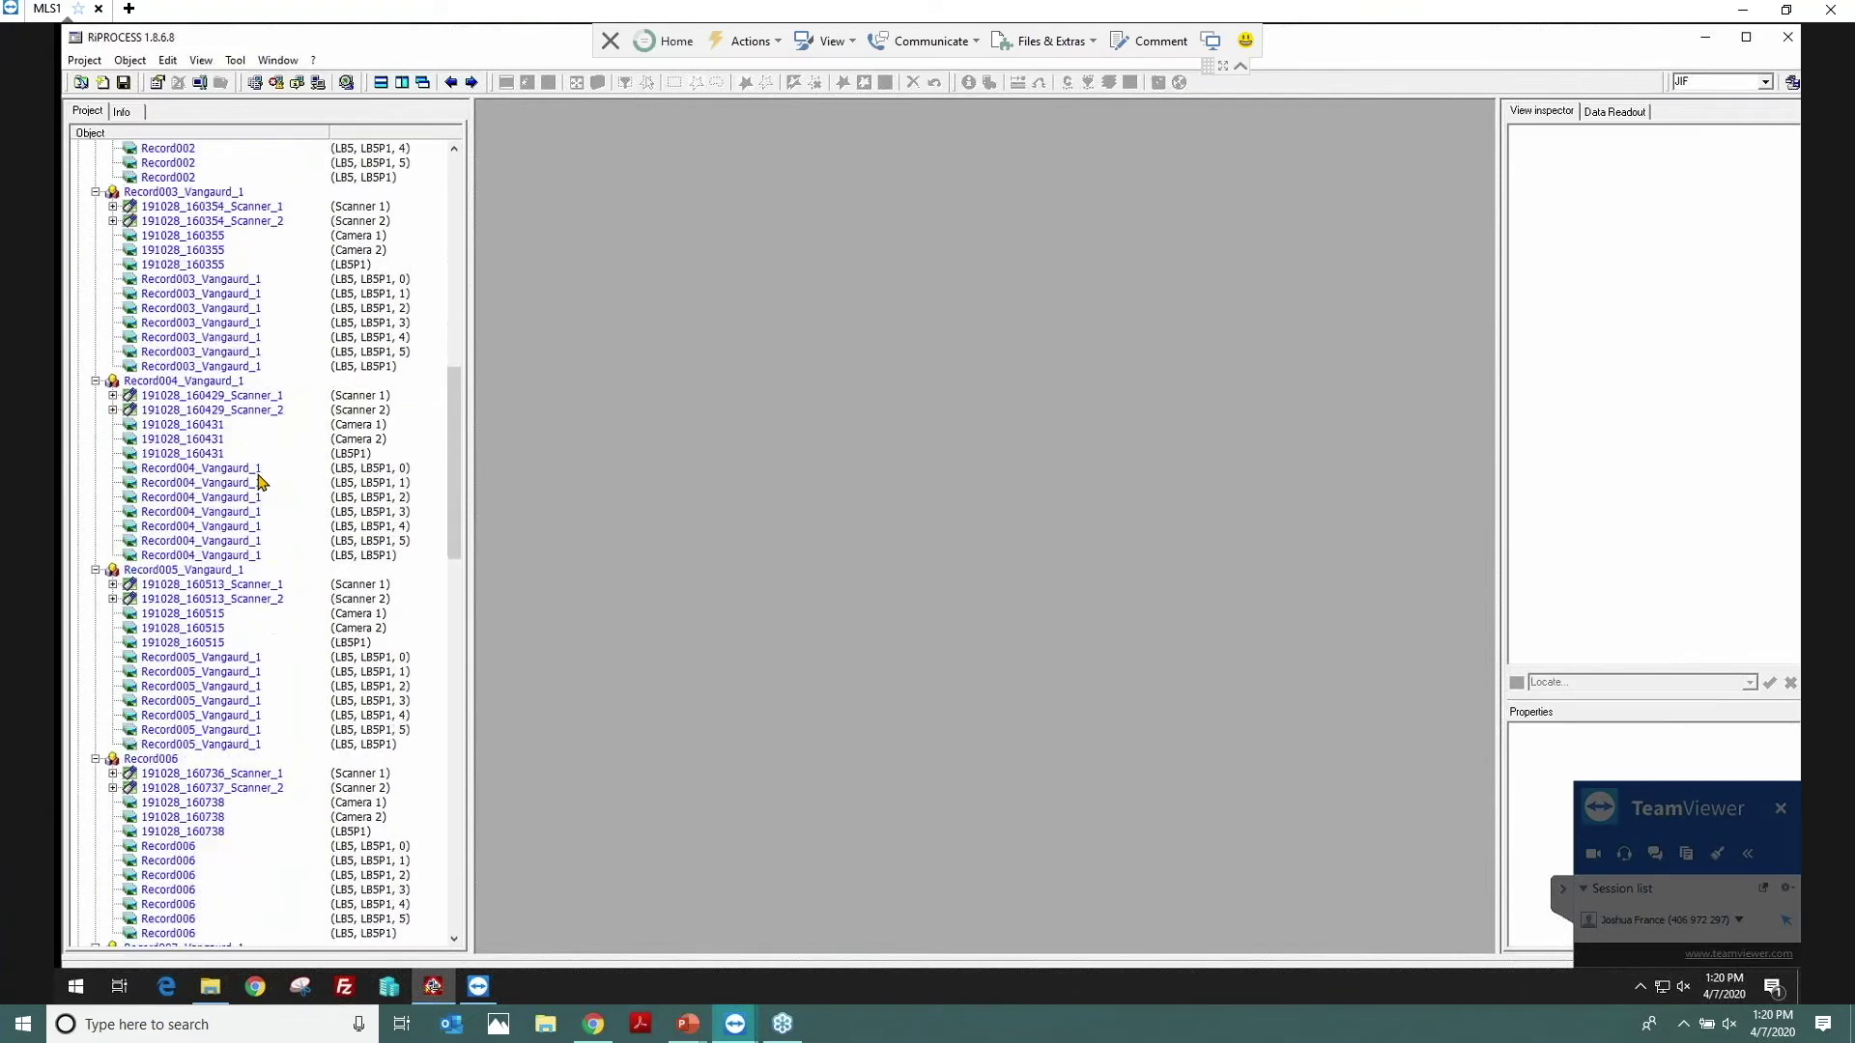
scroll(259, 481, down, 12)
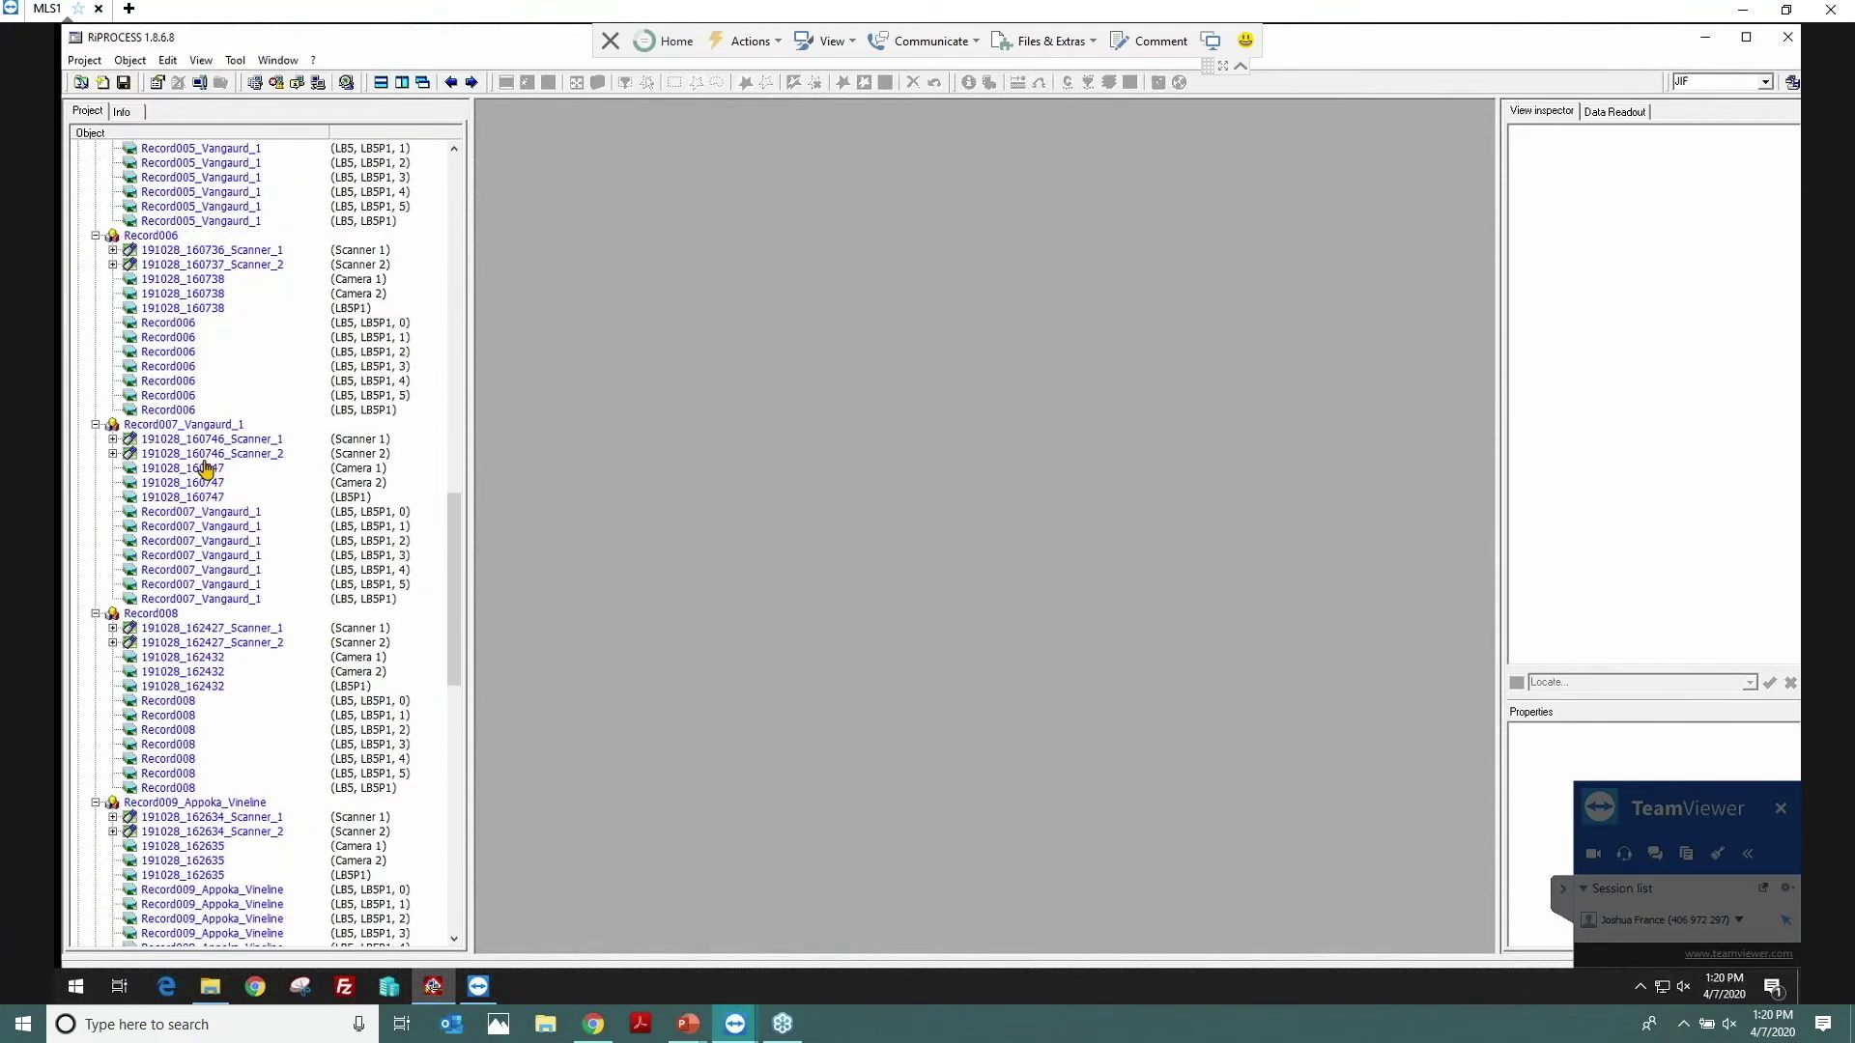
click(203, 457)
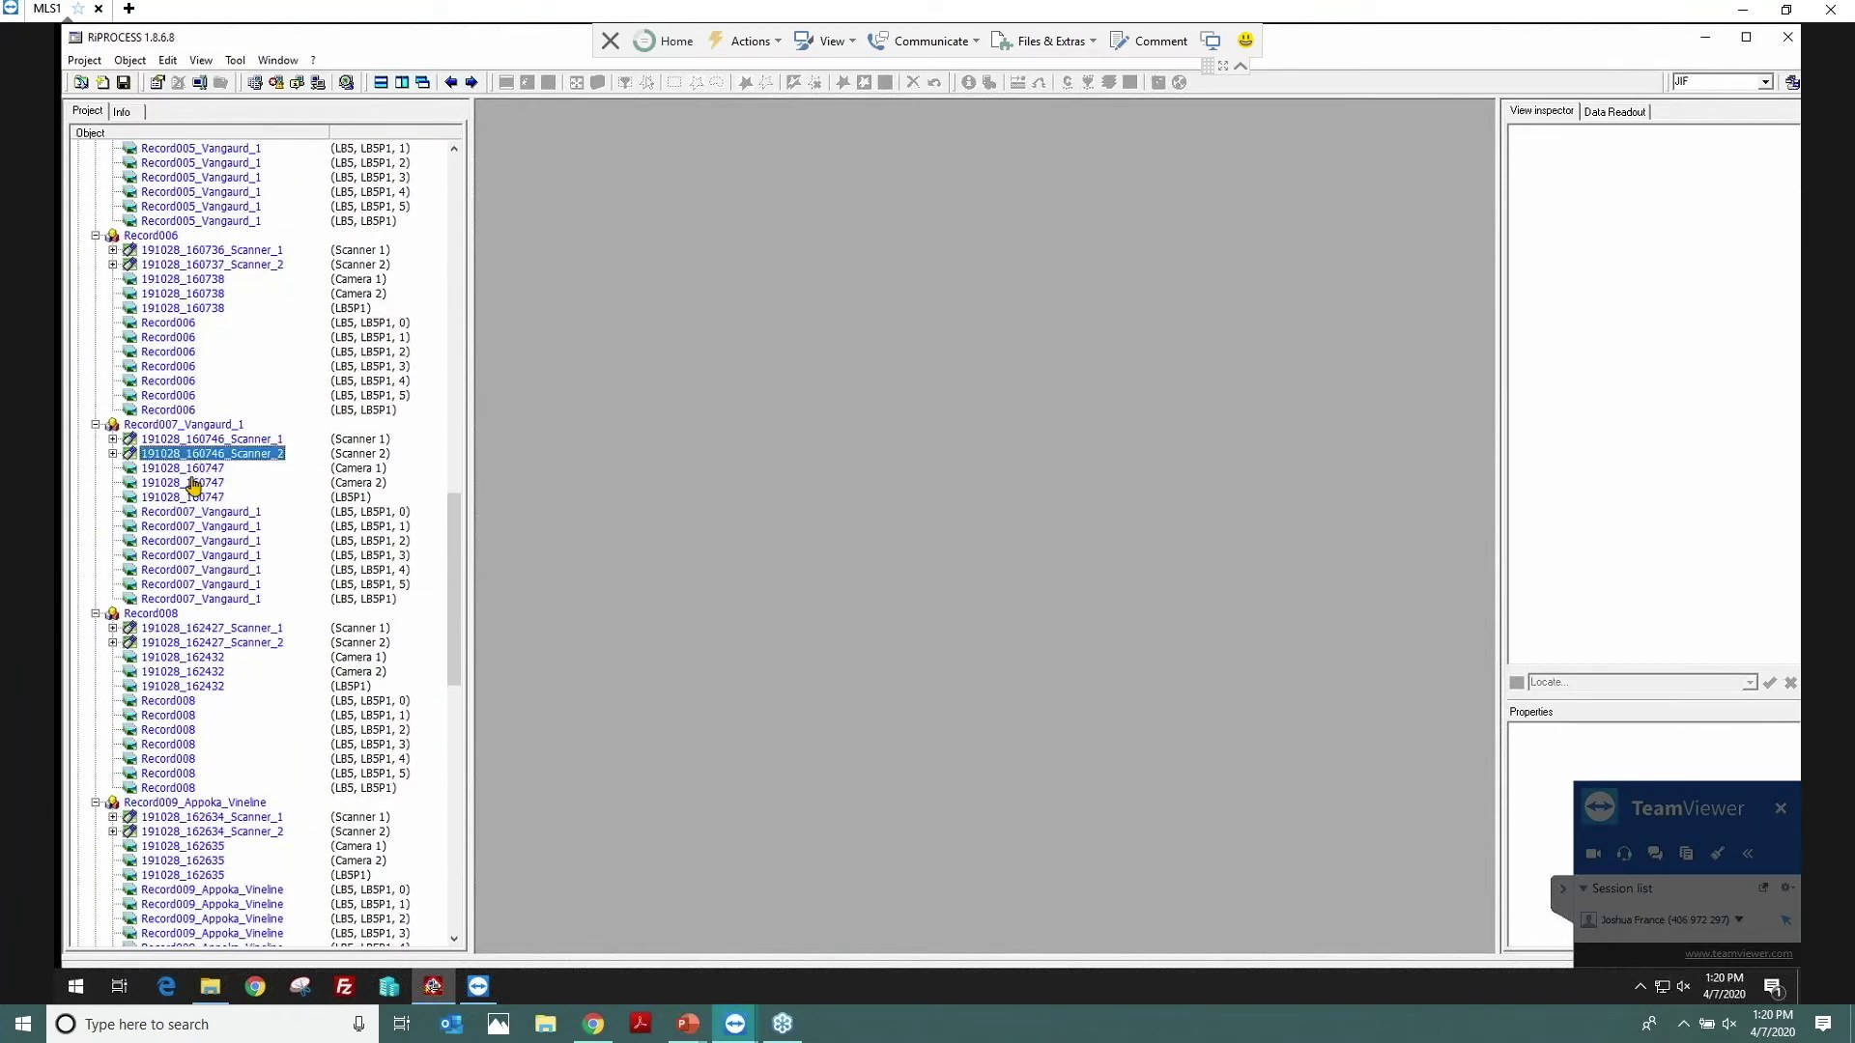
click(187, 485)
scroll(186, 492, down, 14)
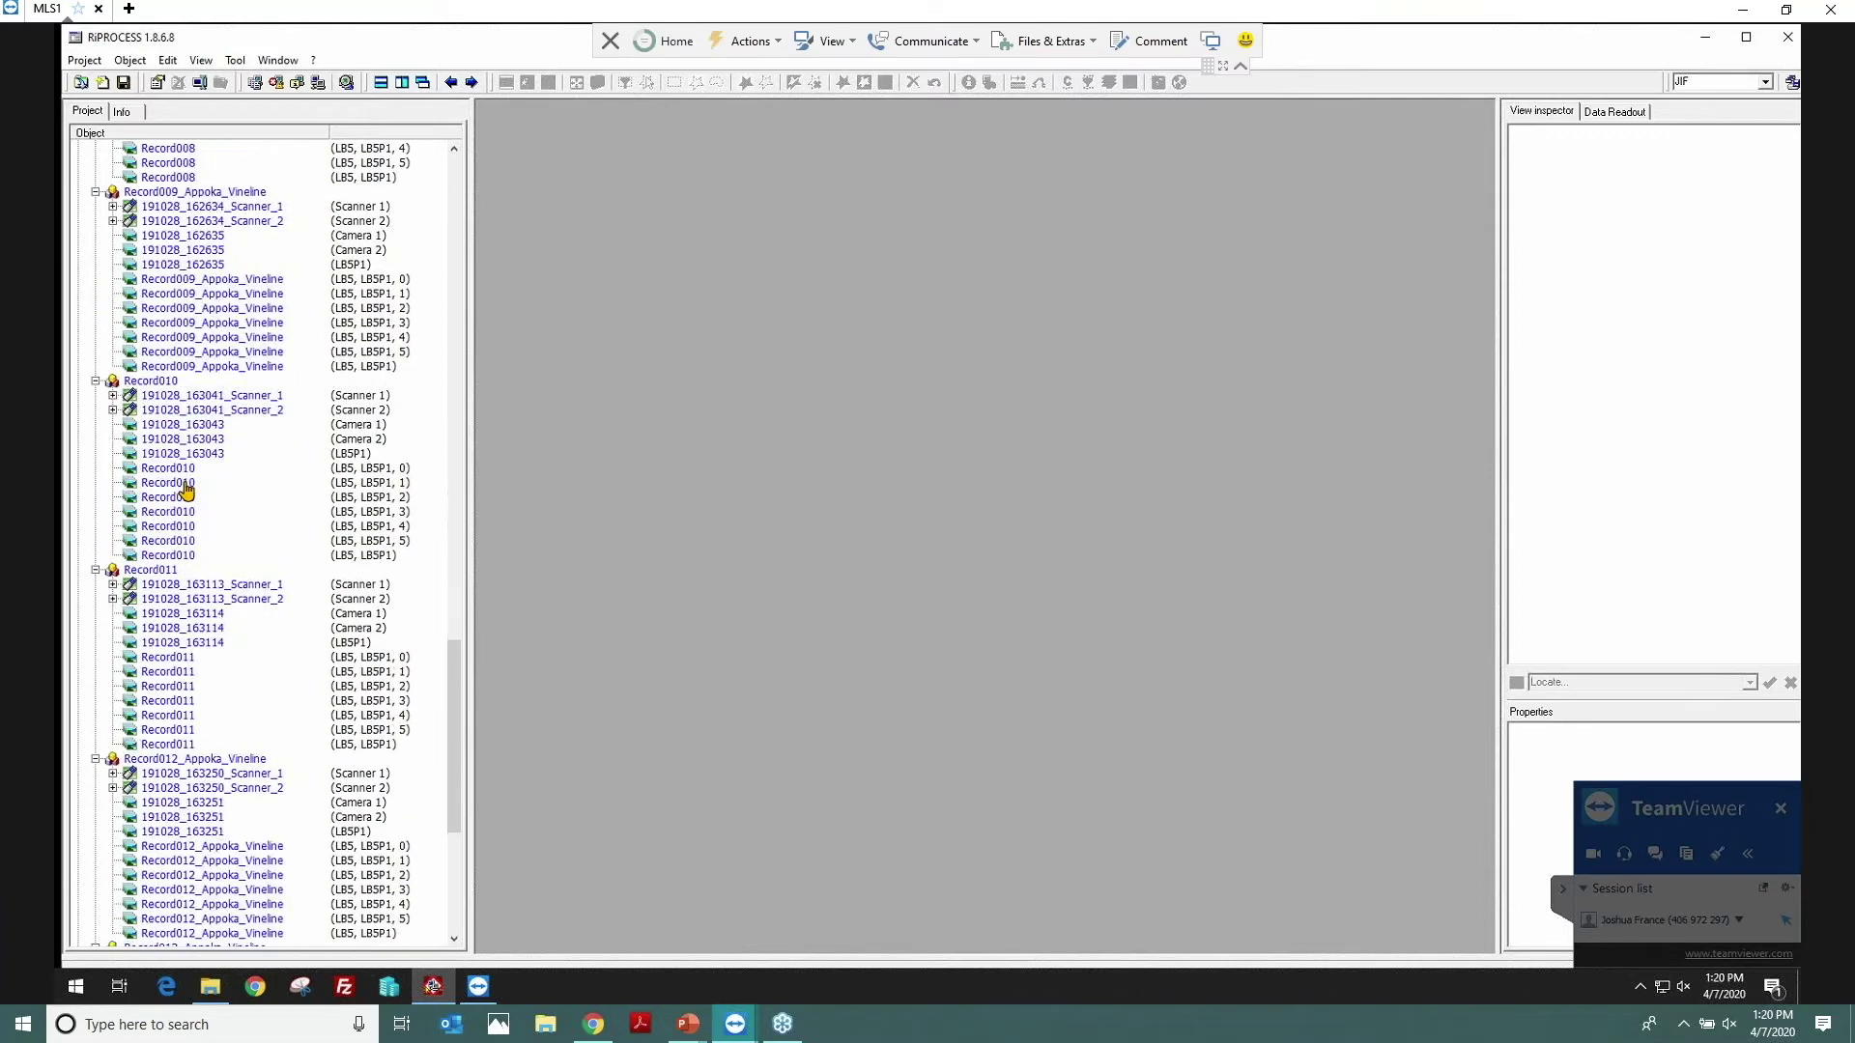
scroll(186, 492, up, 3)
scroll(186, 490, down, 2)
scroll(186, 492, up, 10)
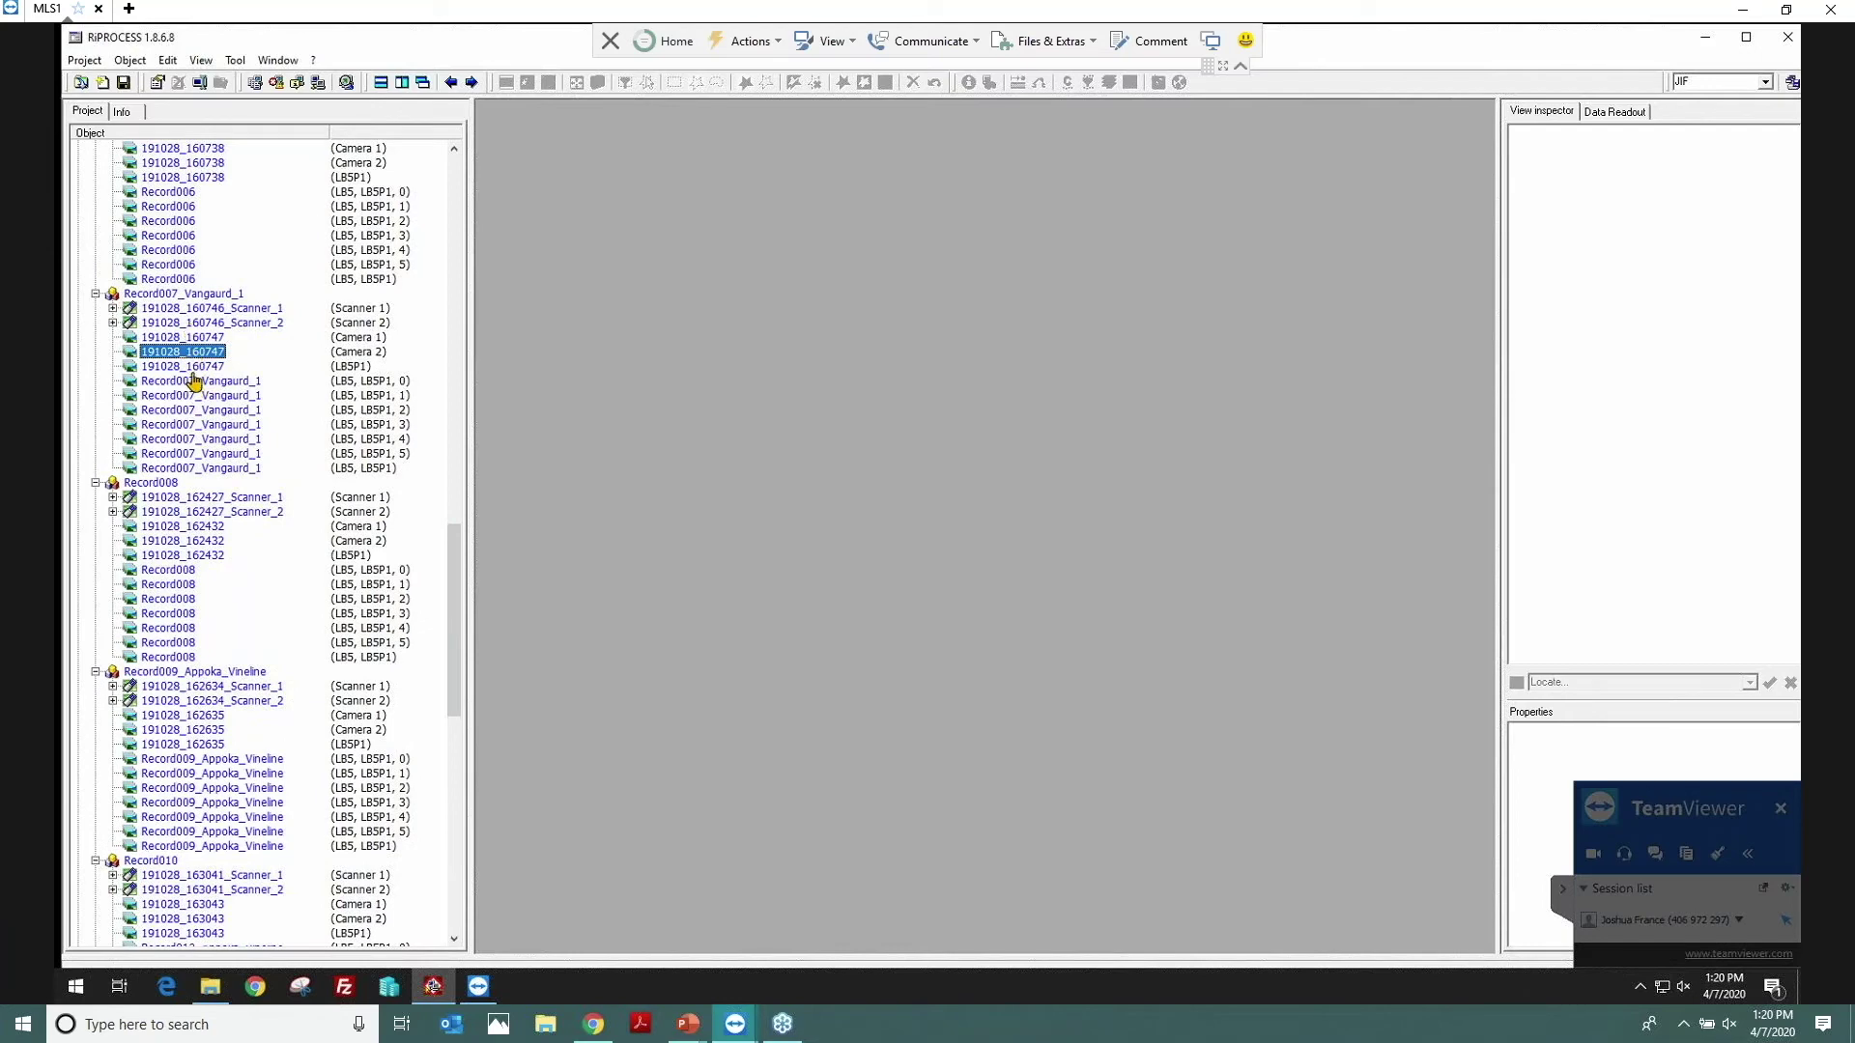
double_click(181, 354)
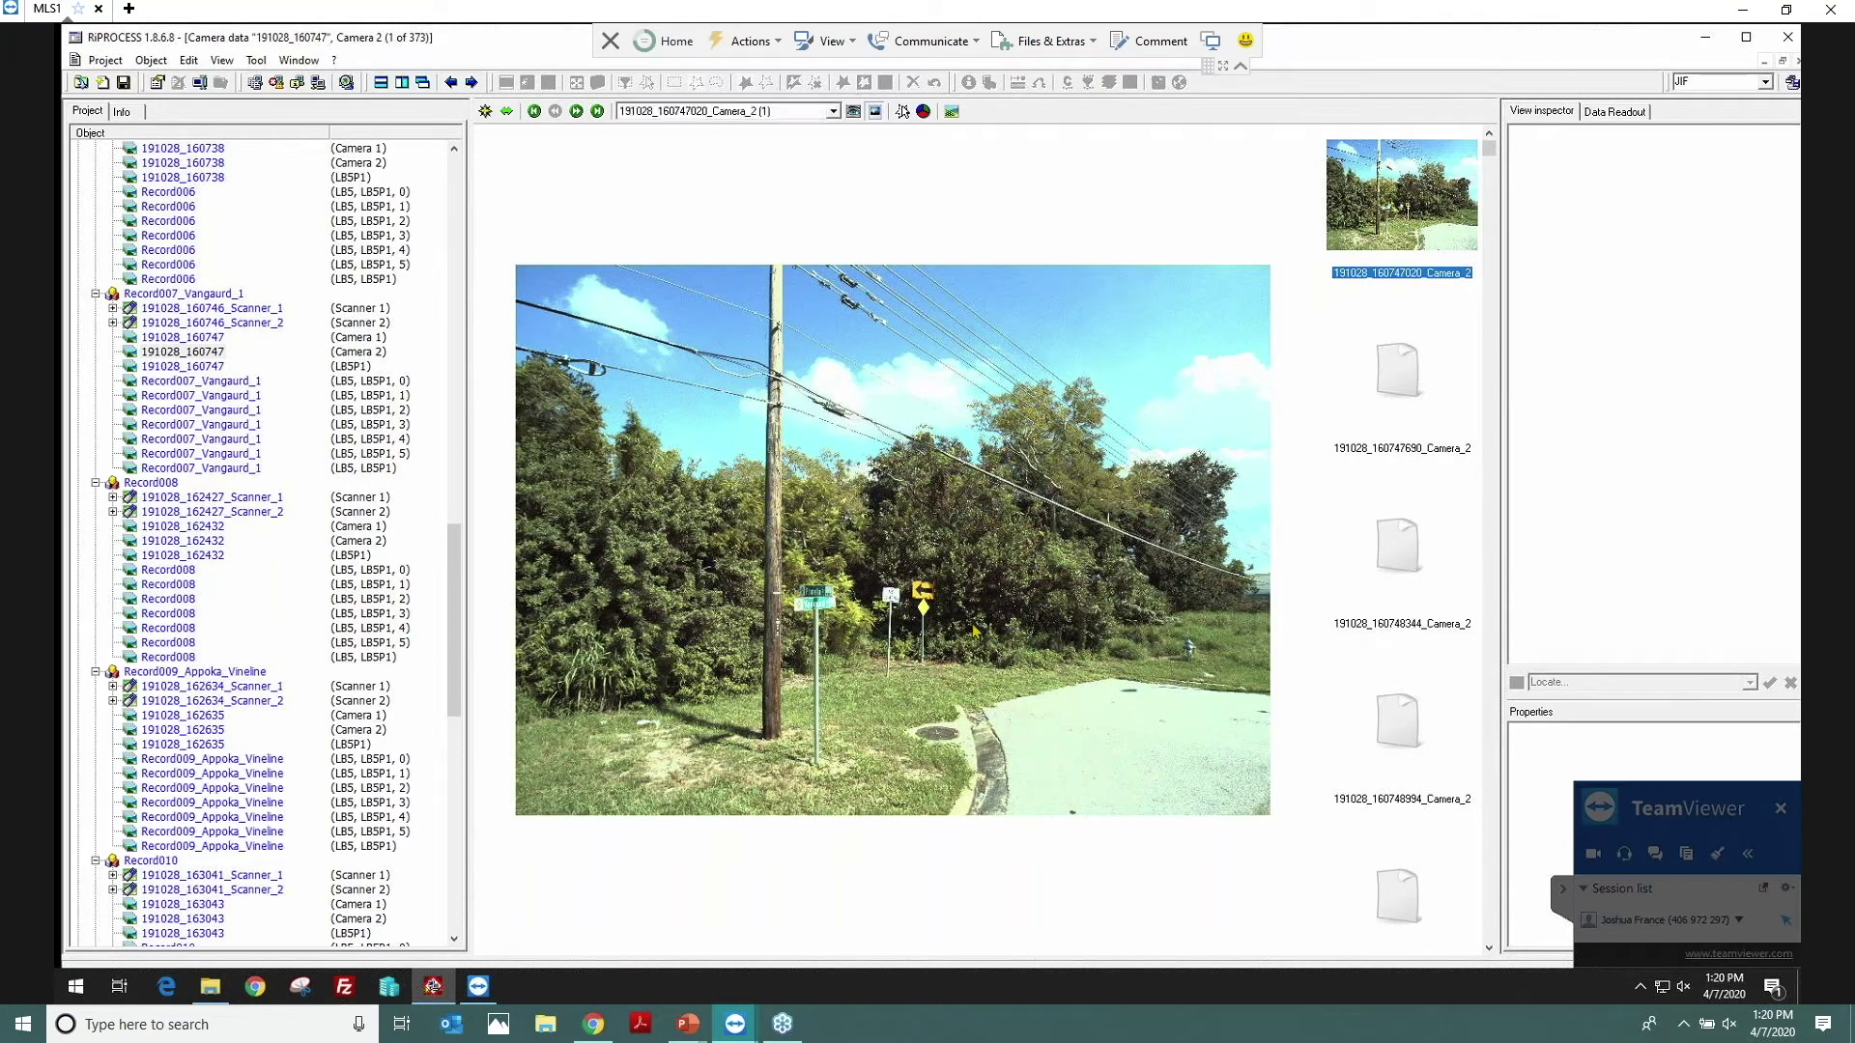
click(875, 112)
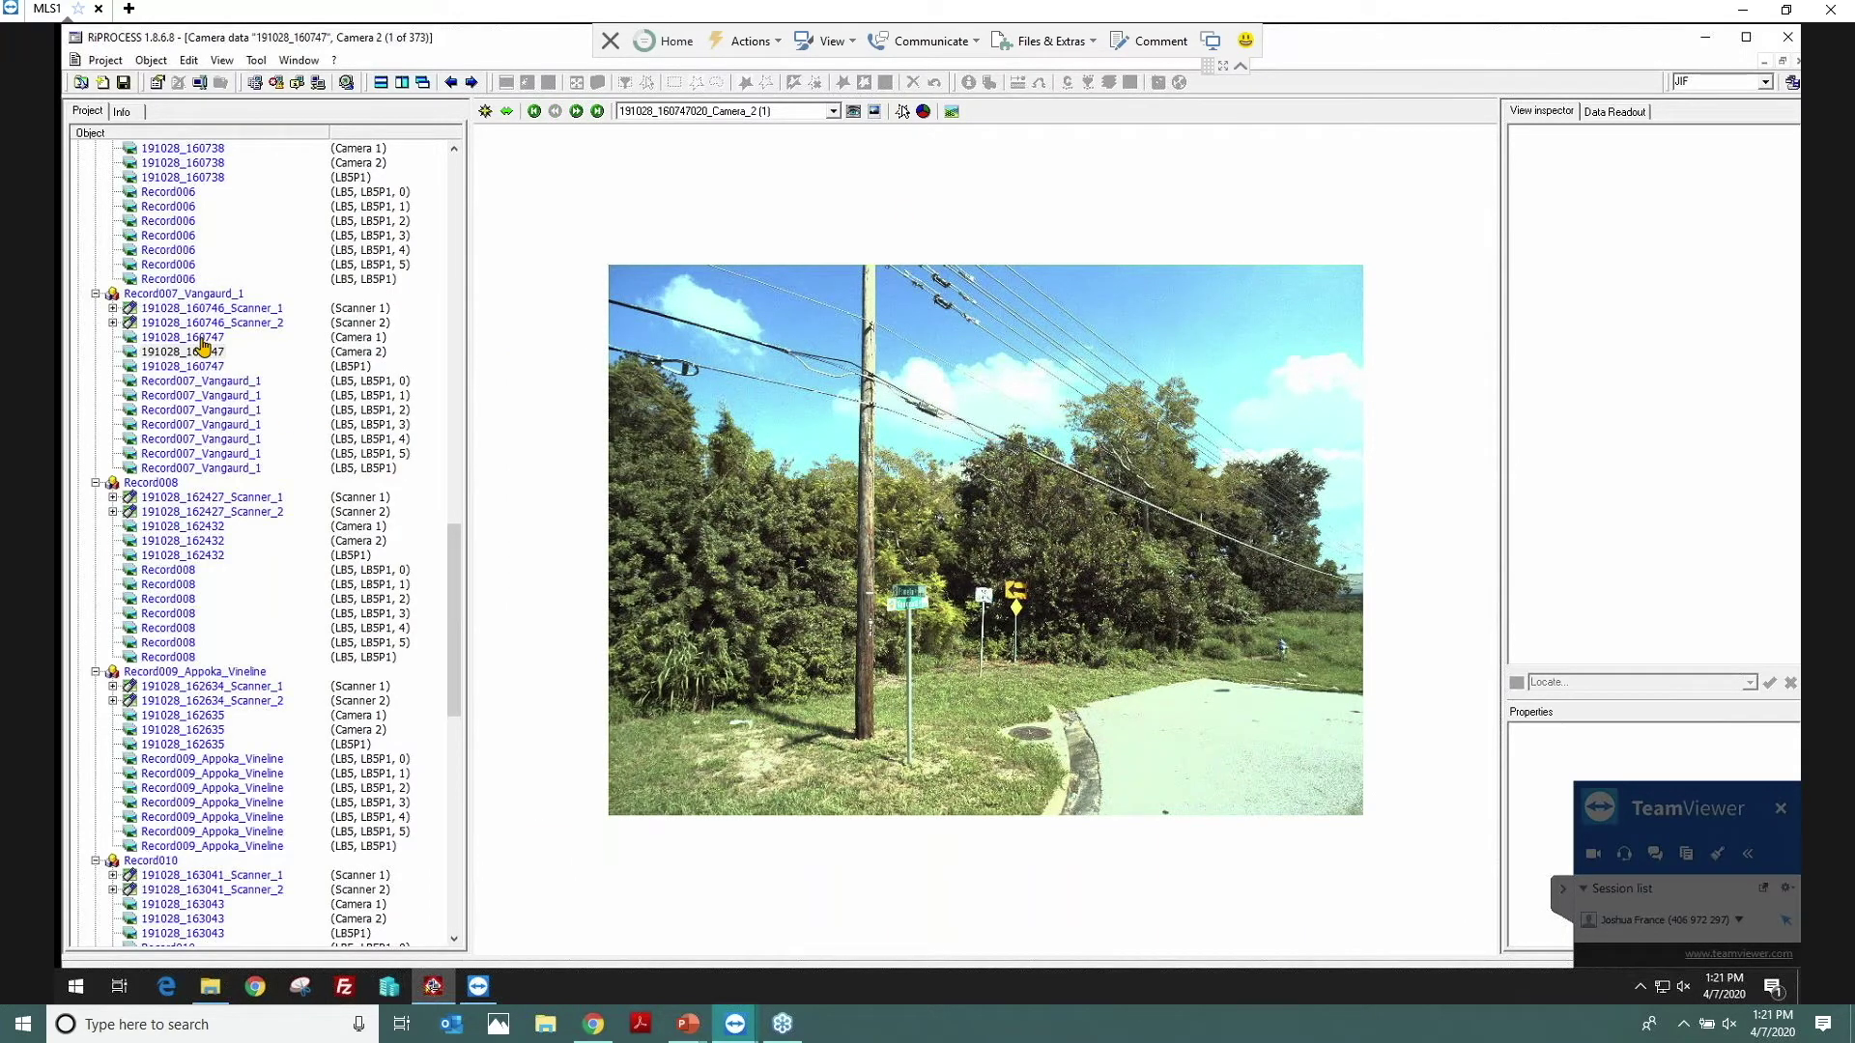
Step: Open the Camera 1 image data 191028_160747 without thumbnails, and tile the Camera 1 and Camera 2 views side by side
double_click(202, 338)
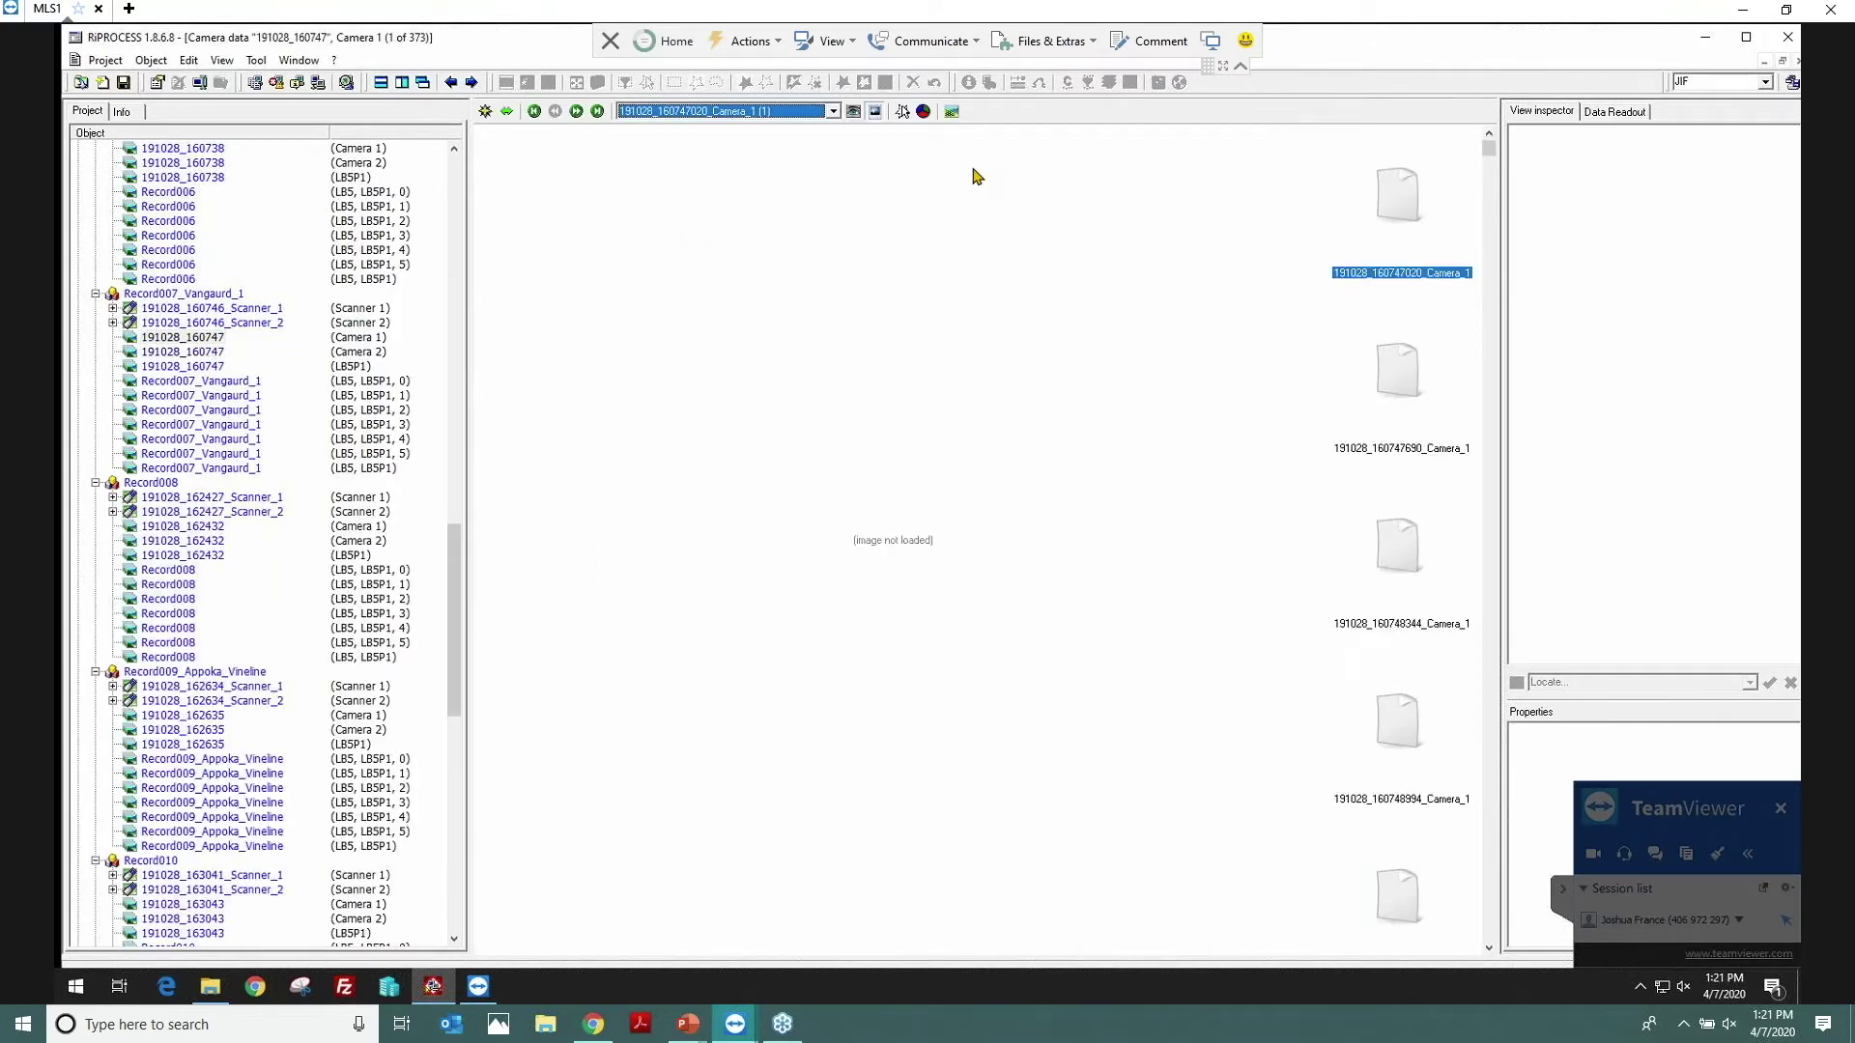
click(875, 112)
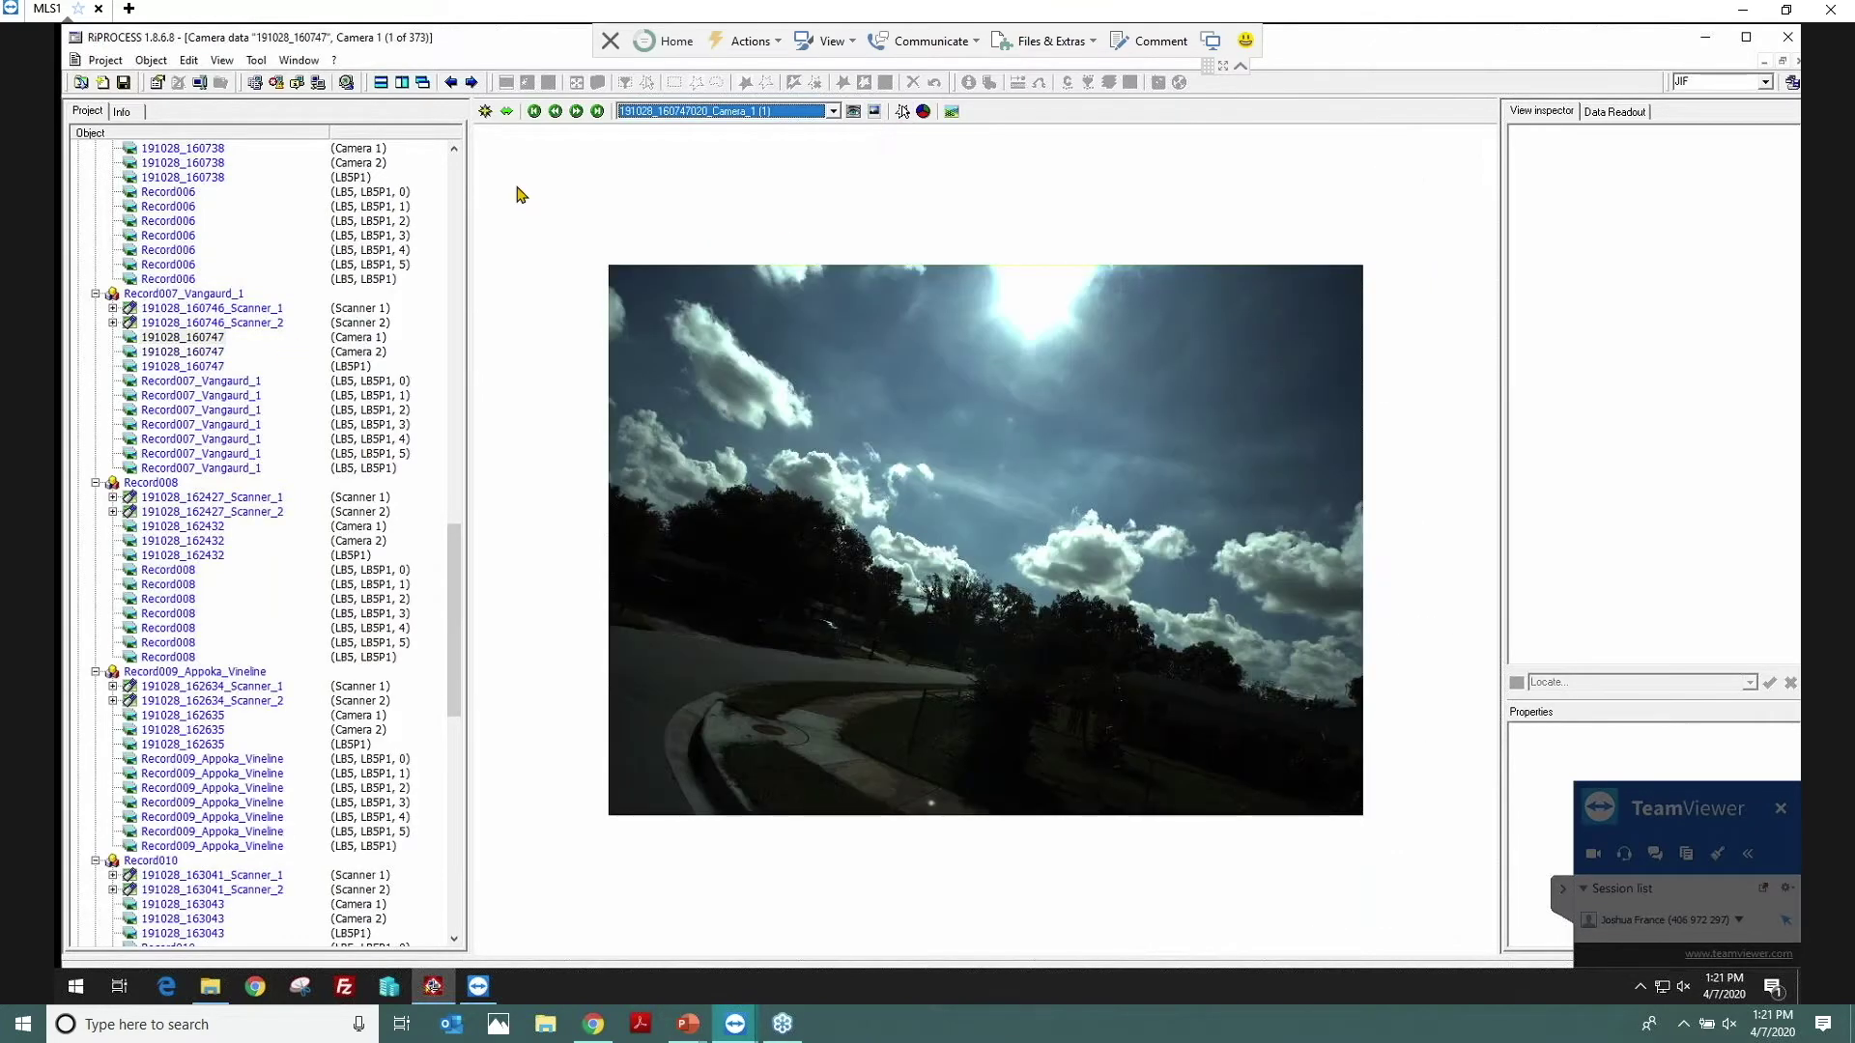
click(402, 83)
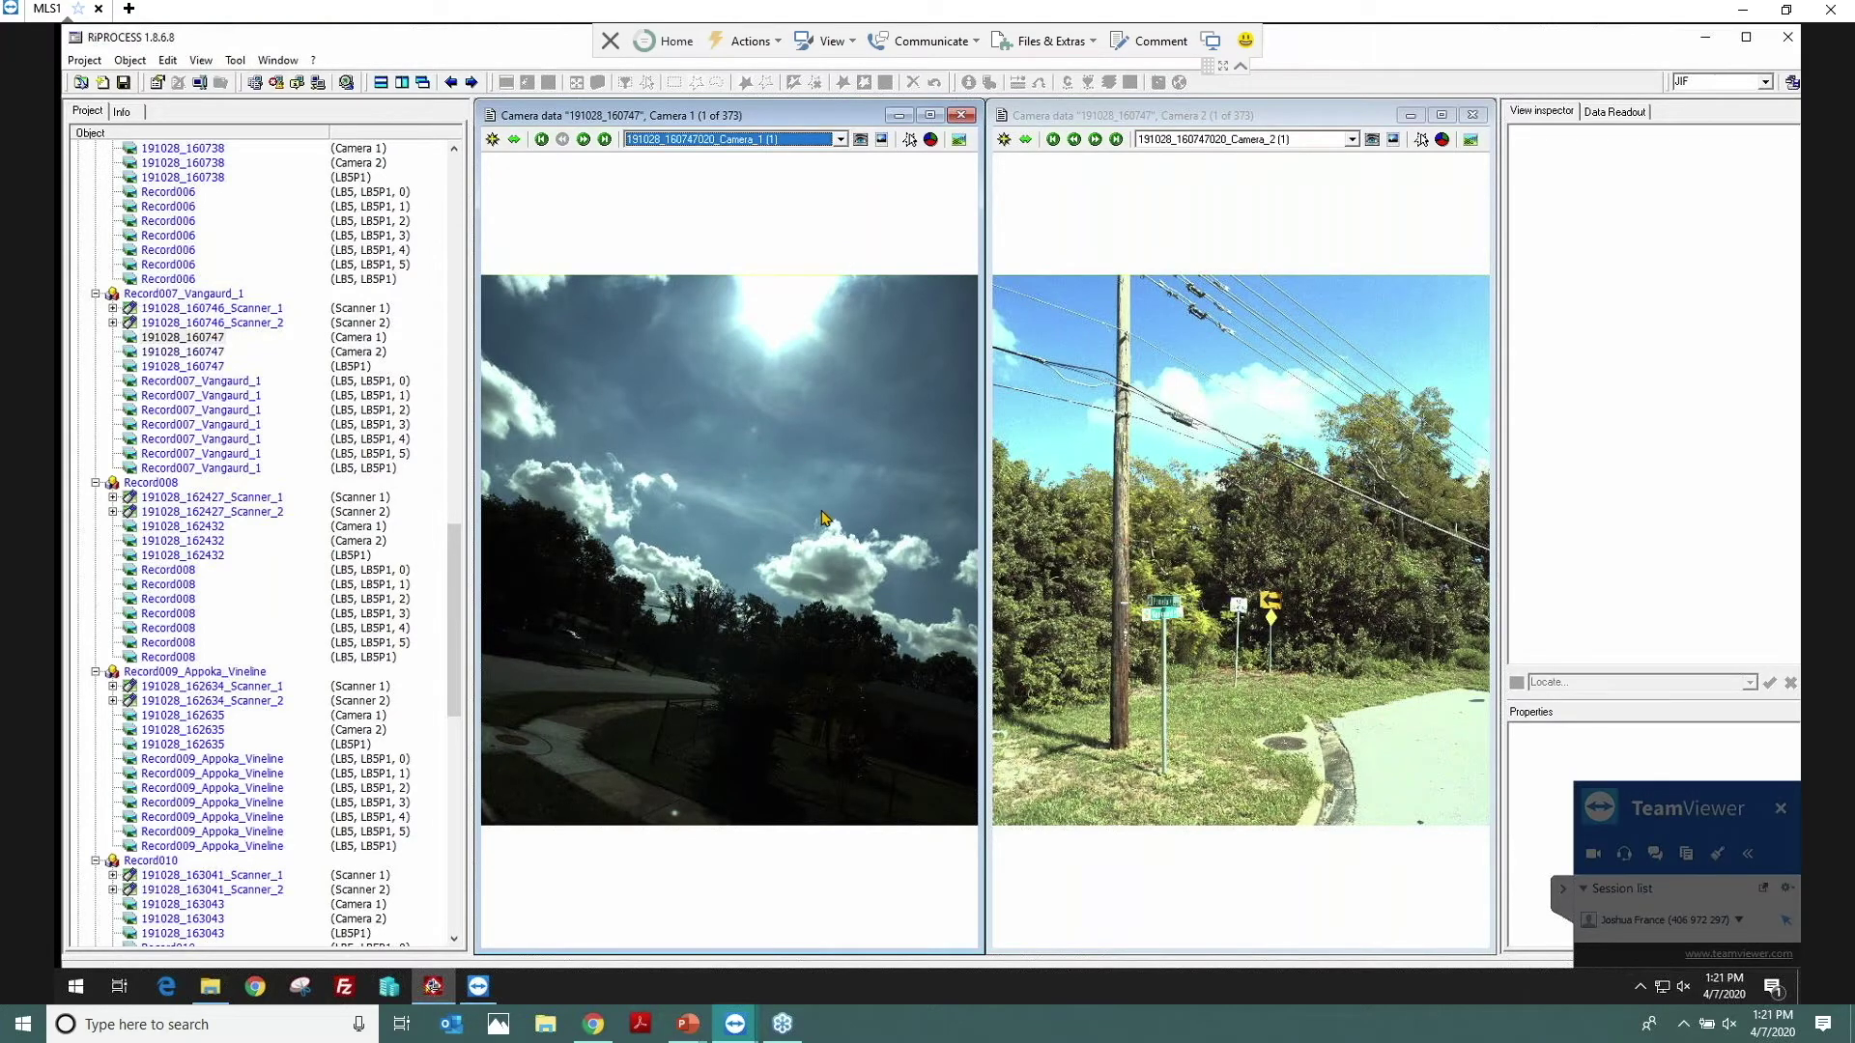
Step: Advance the Camera 2 view of Record007_Vangaurd_1 to its fourth image, 191028_160748994, beside the Camera 1 view
click(1292, 510)
click(1096, 140)
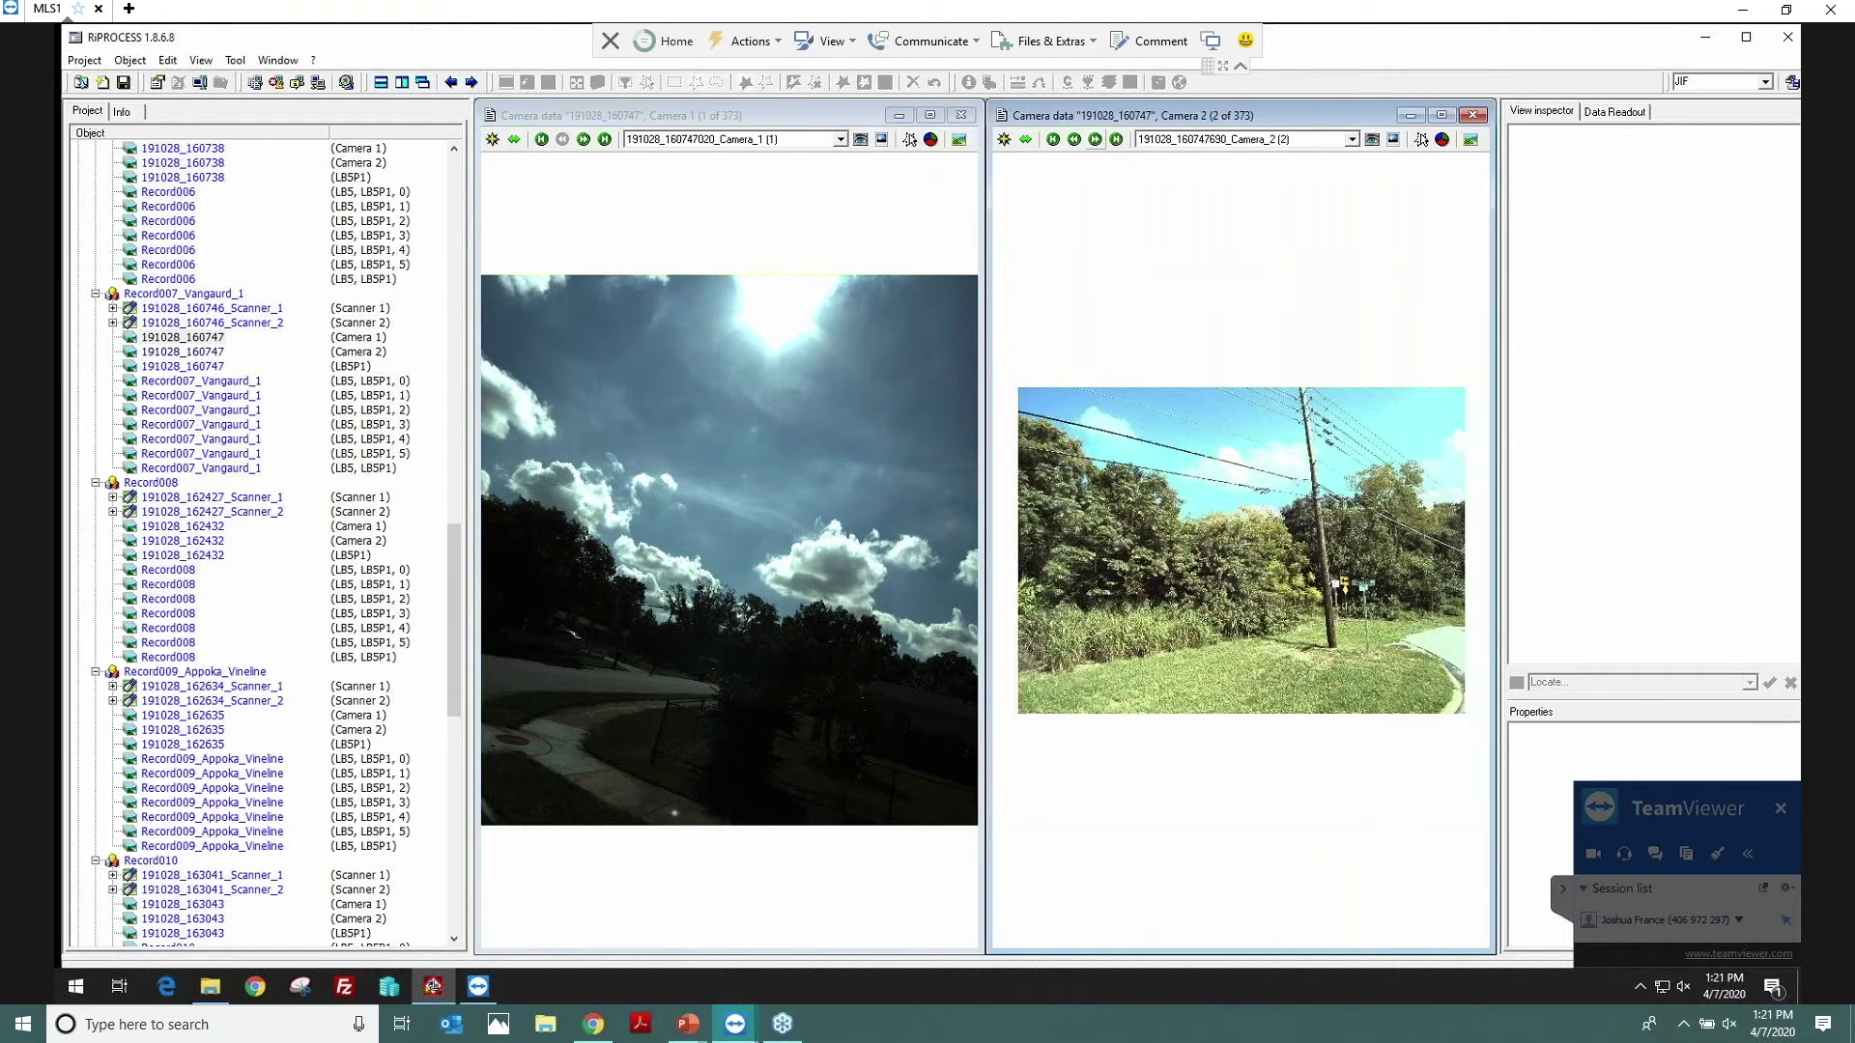
click(1096, 140)
click(1095, 140)
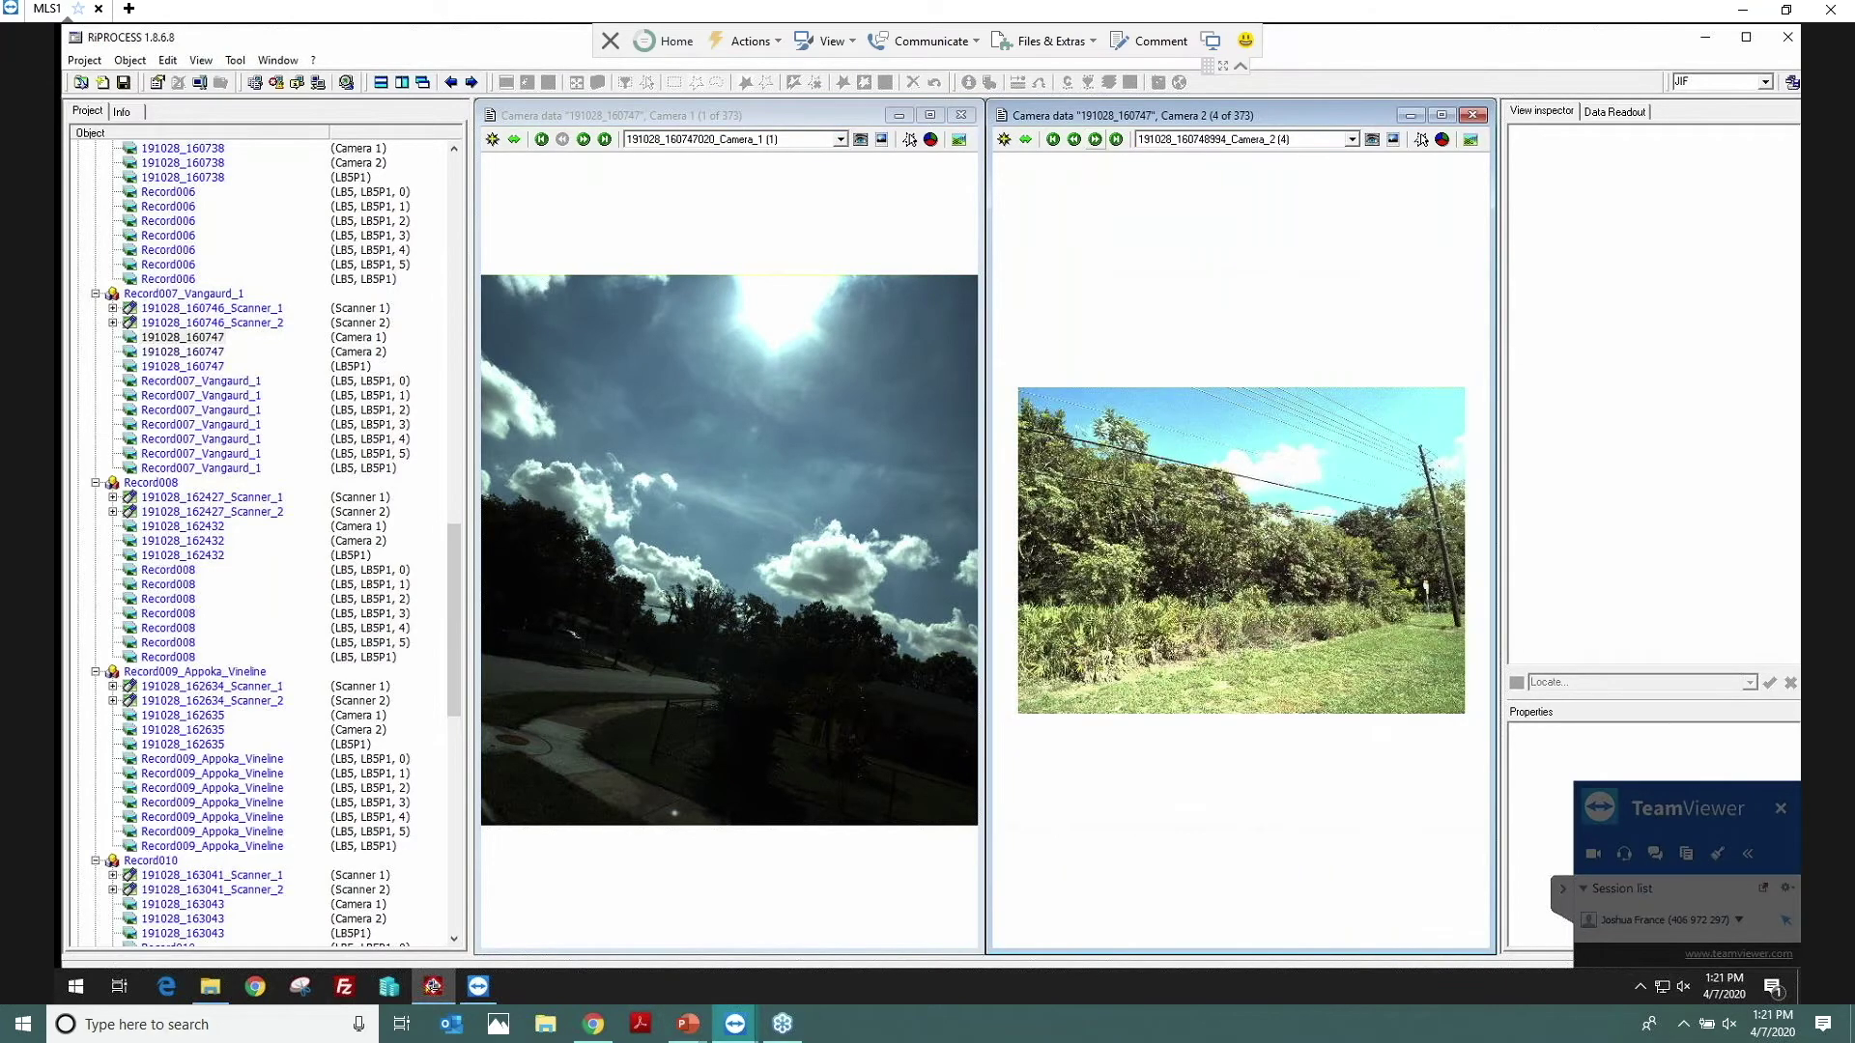
Step: Advance the Camera 2 view to its fifth image, 191028_160749644, and examine the trees and overhead wires up close
click(1096, 140)
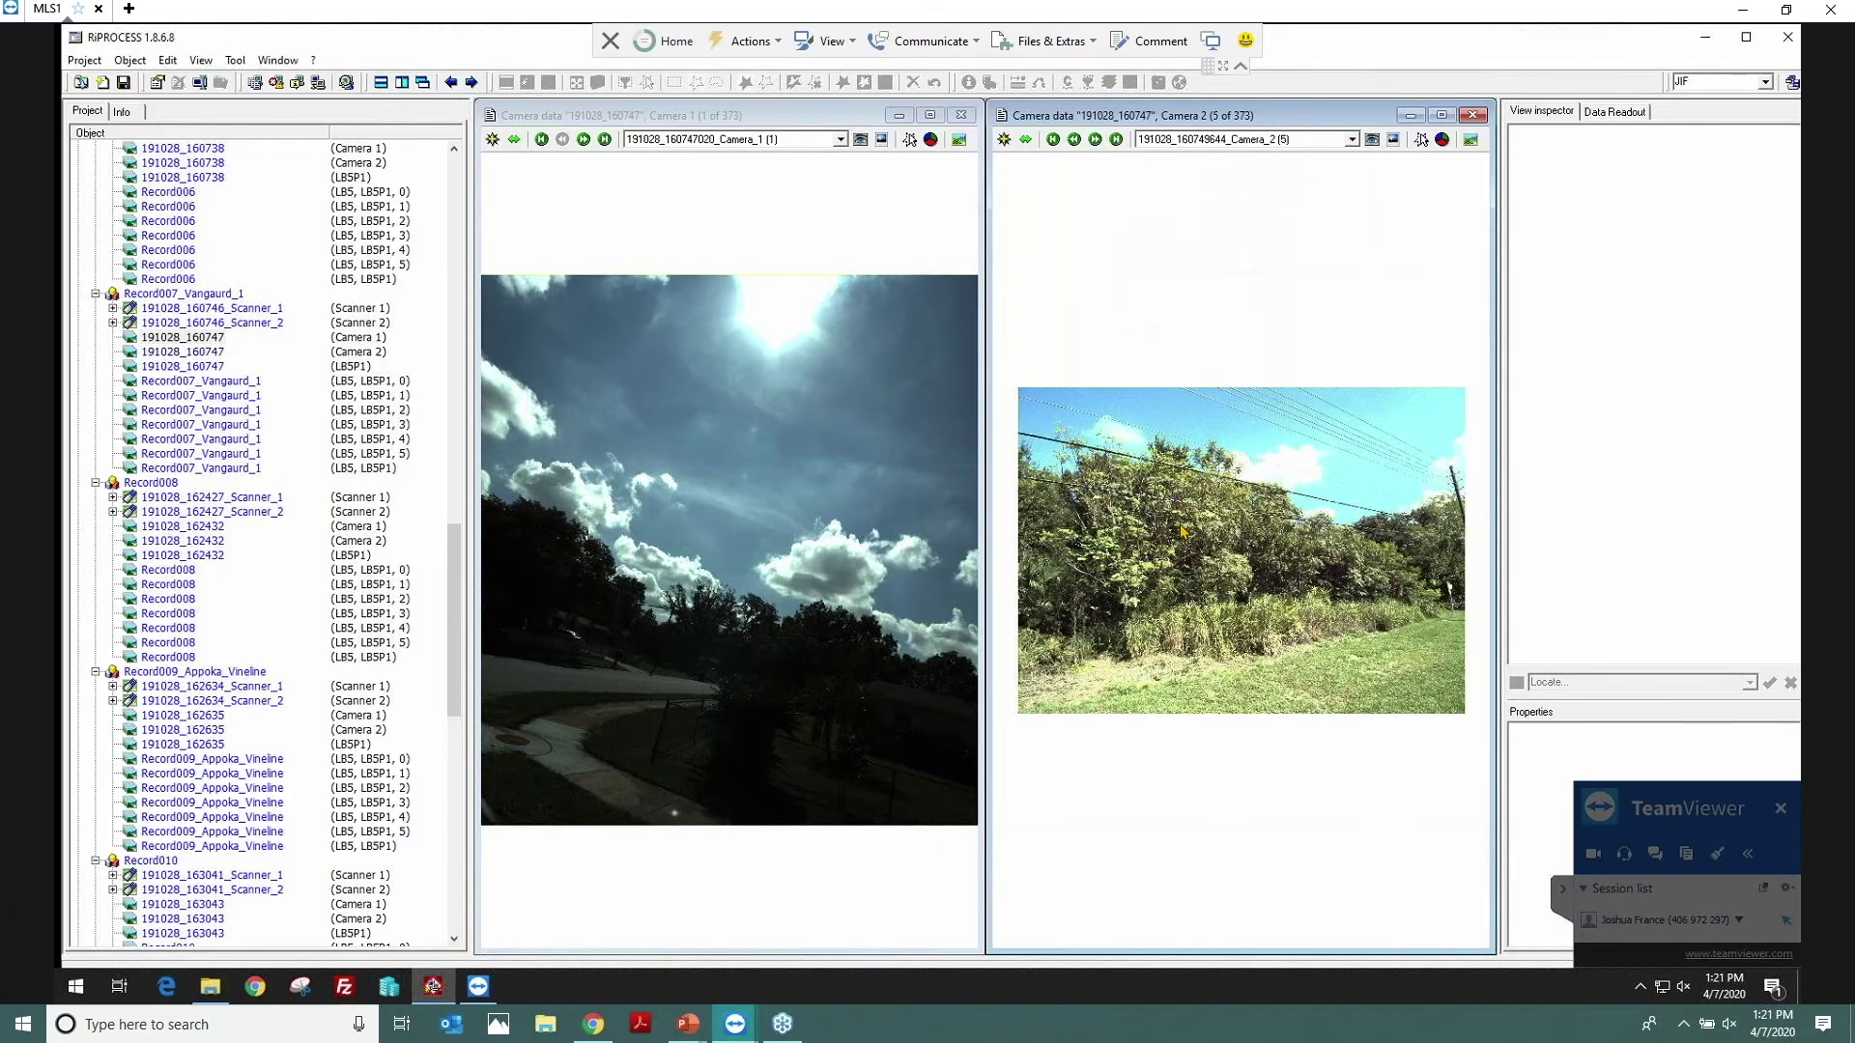
scroll(1186, 512, up, 3)
scroll(1205, 481, up, 2)
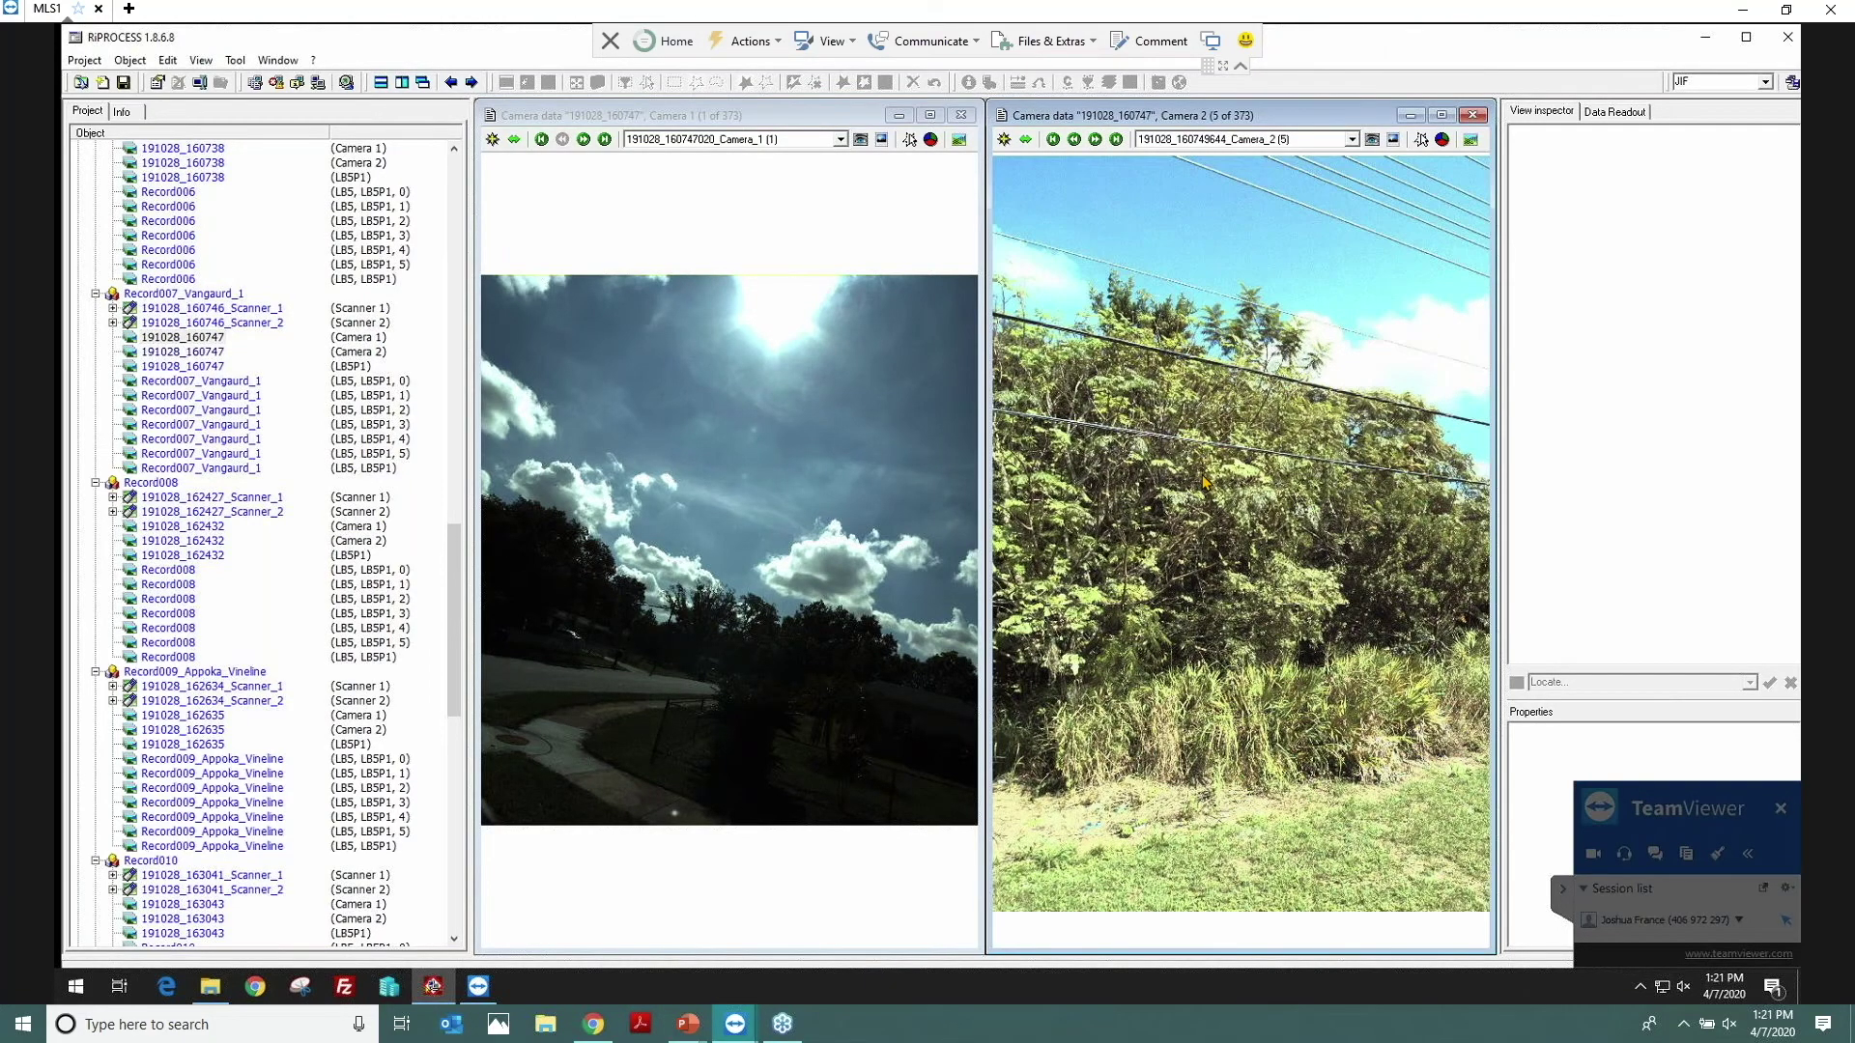
scroll(1205, 480, up, 3)
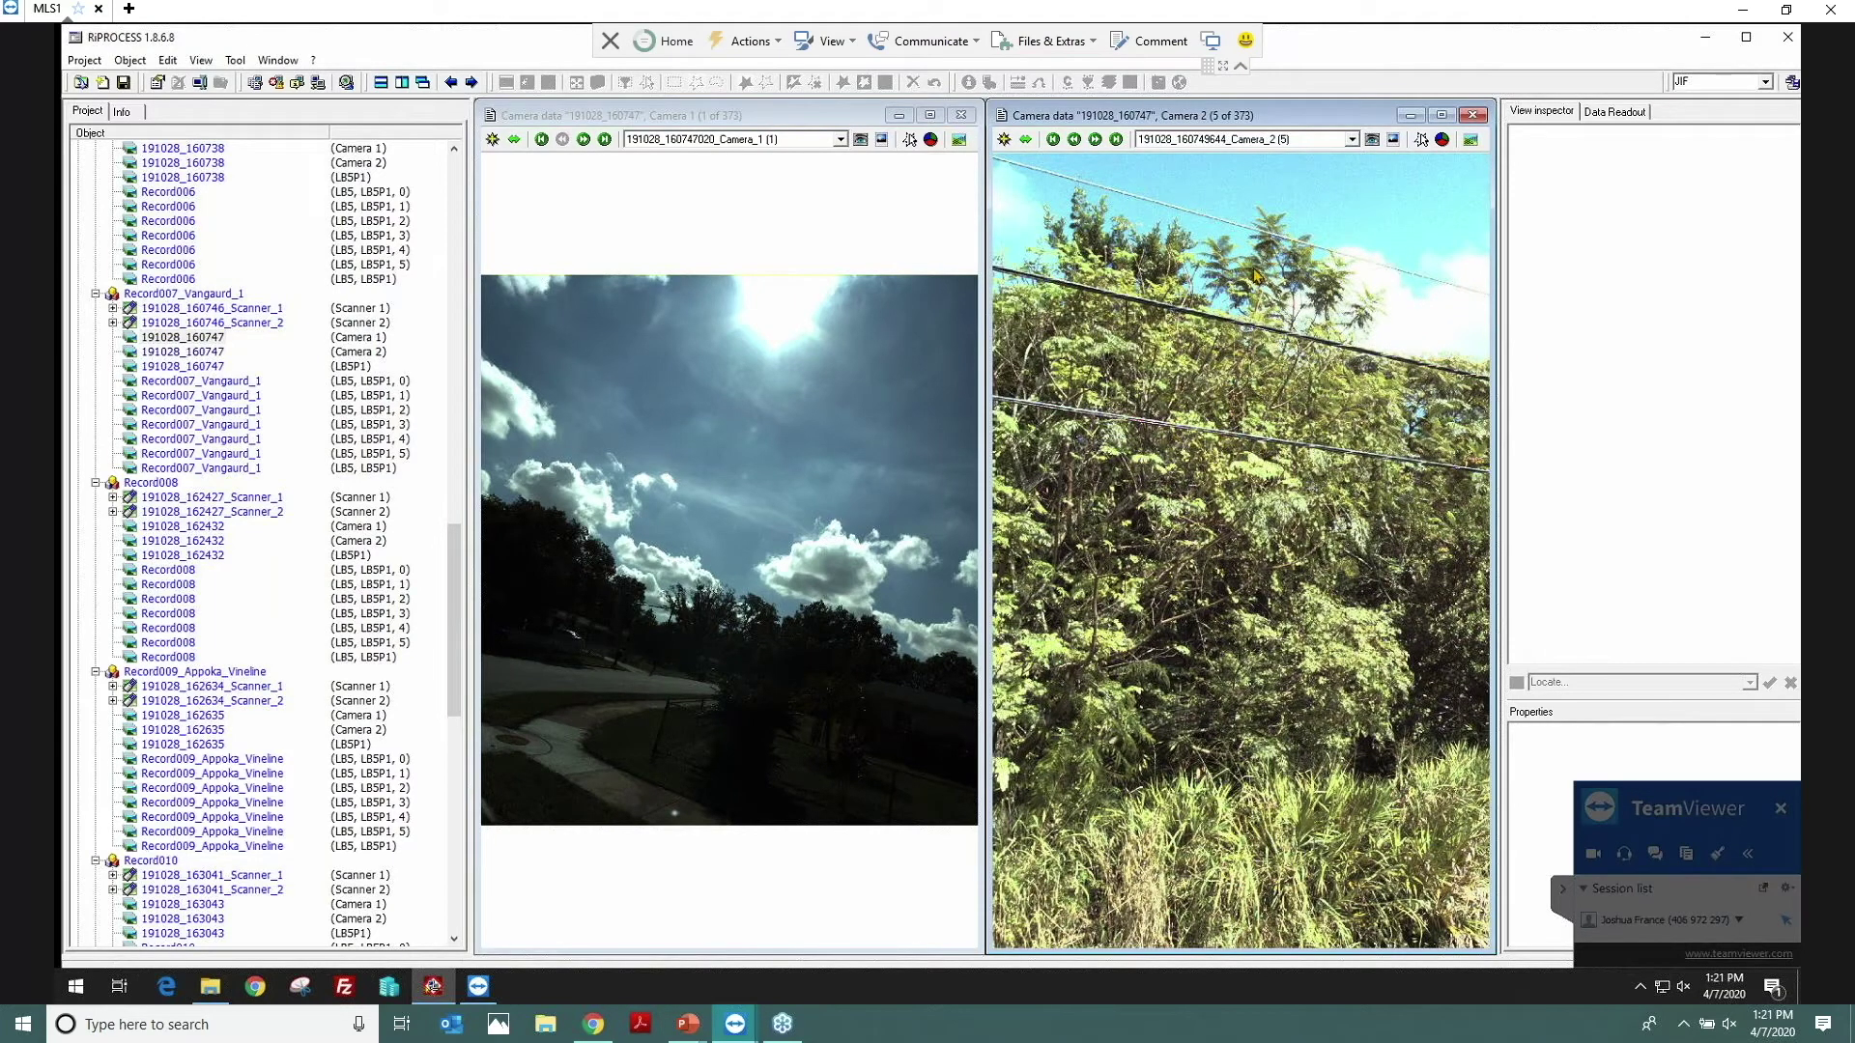
scroll(1259, 277, up, 2)
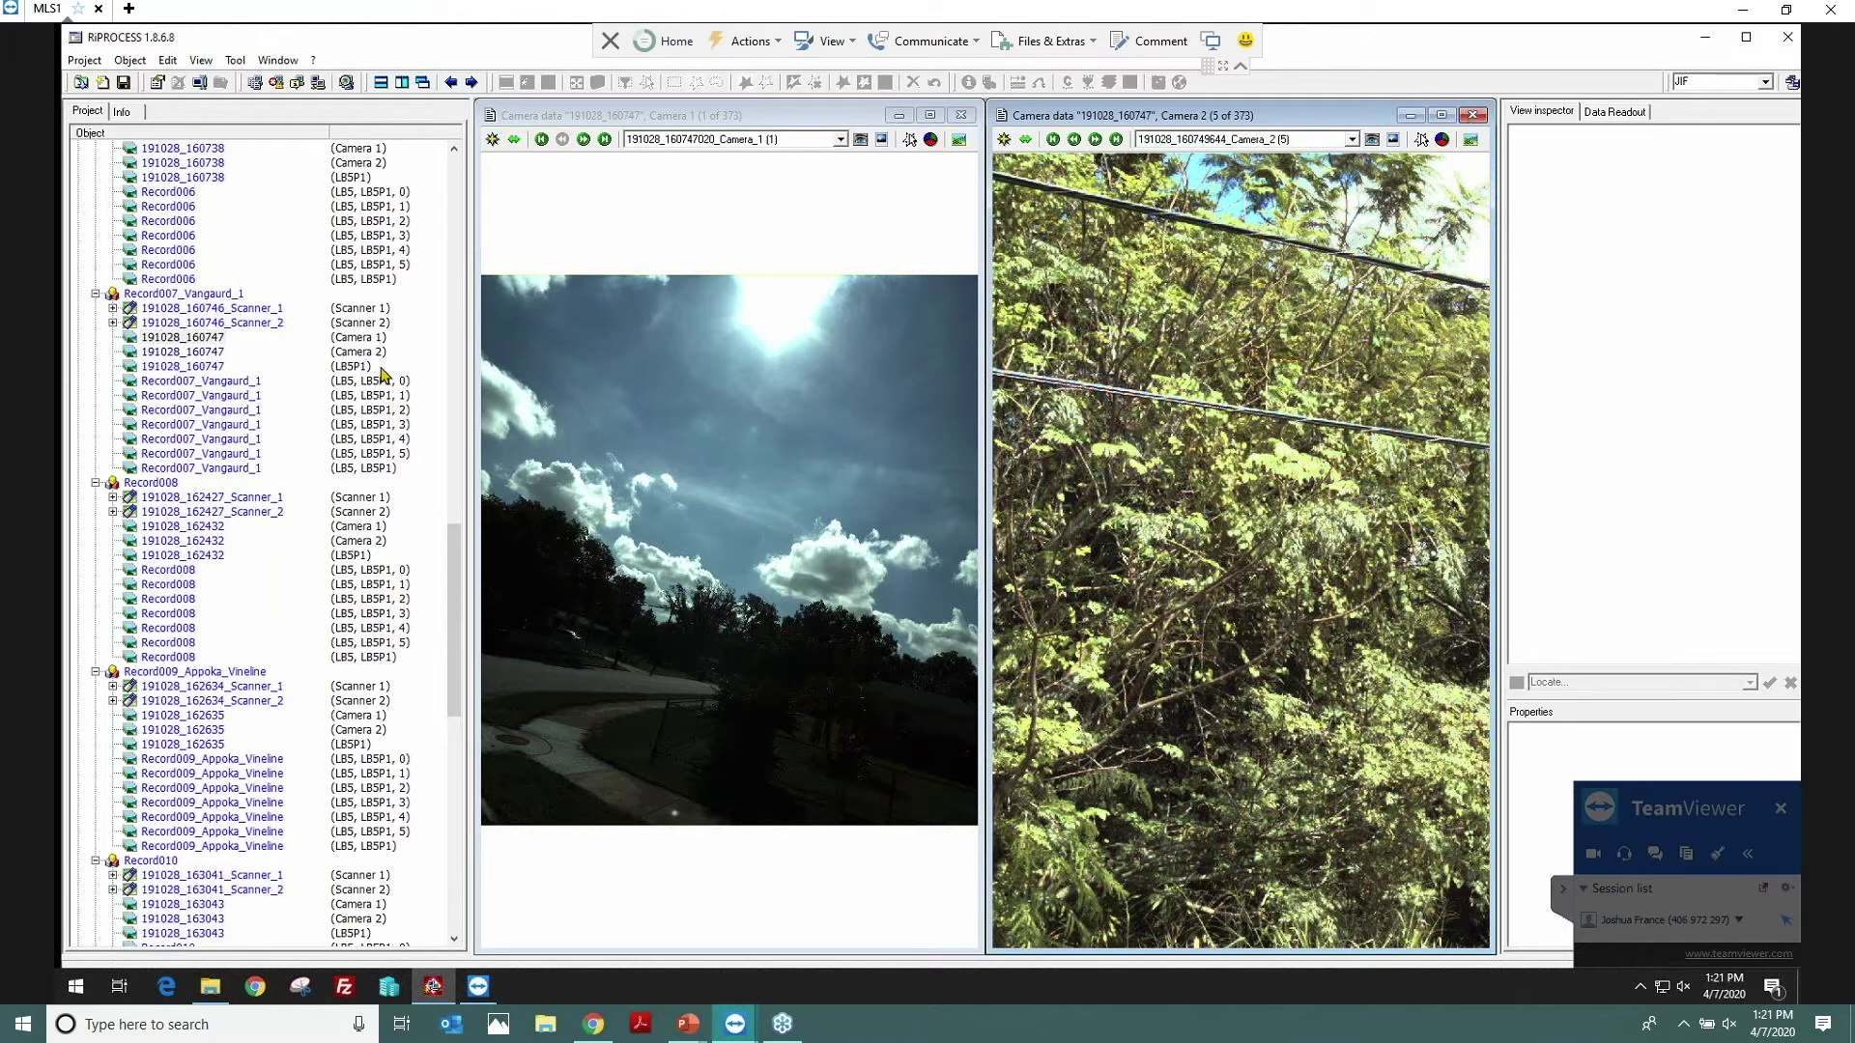
Step: Close the Camera 2 image view and deactivate histogram-based brightness adjustment in the Camera 2 device's processing settings
key(ctrl+F4)
scroll(454, 435, up, 3)
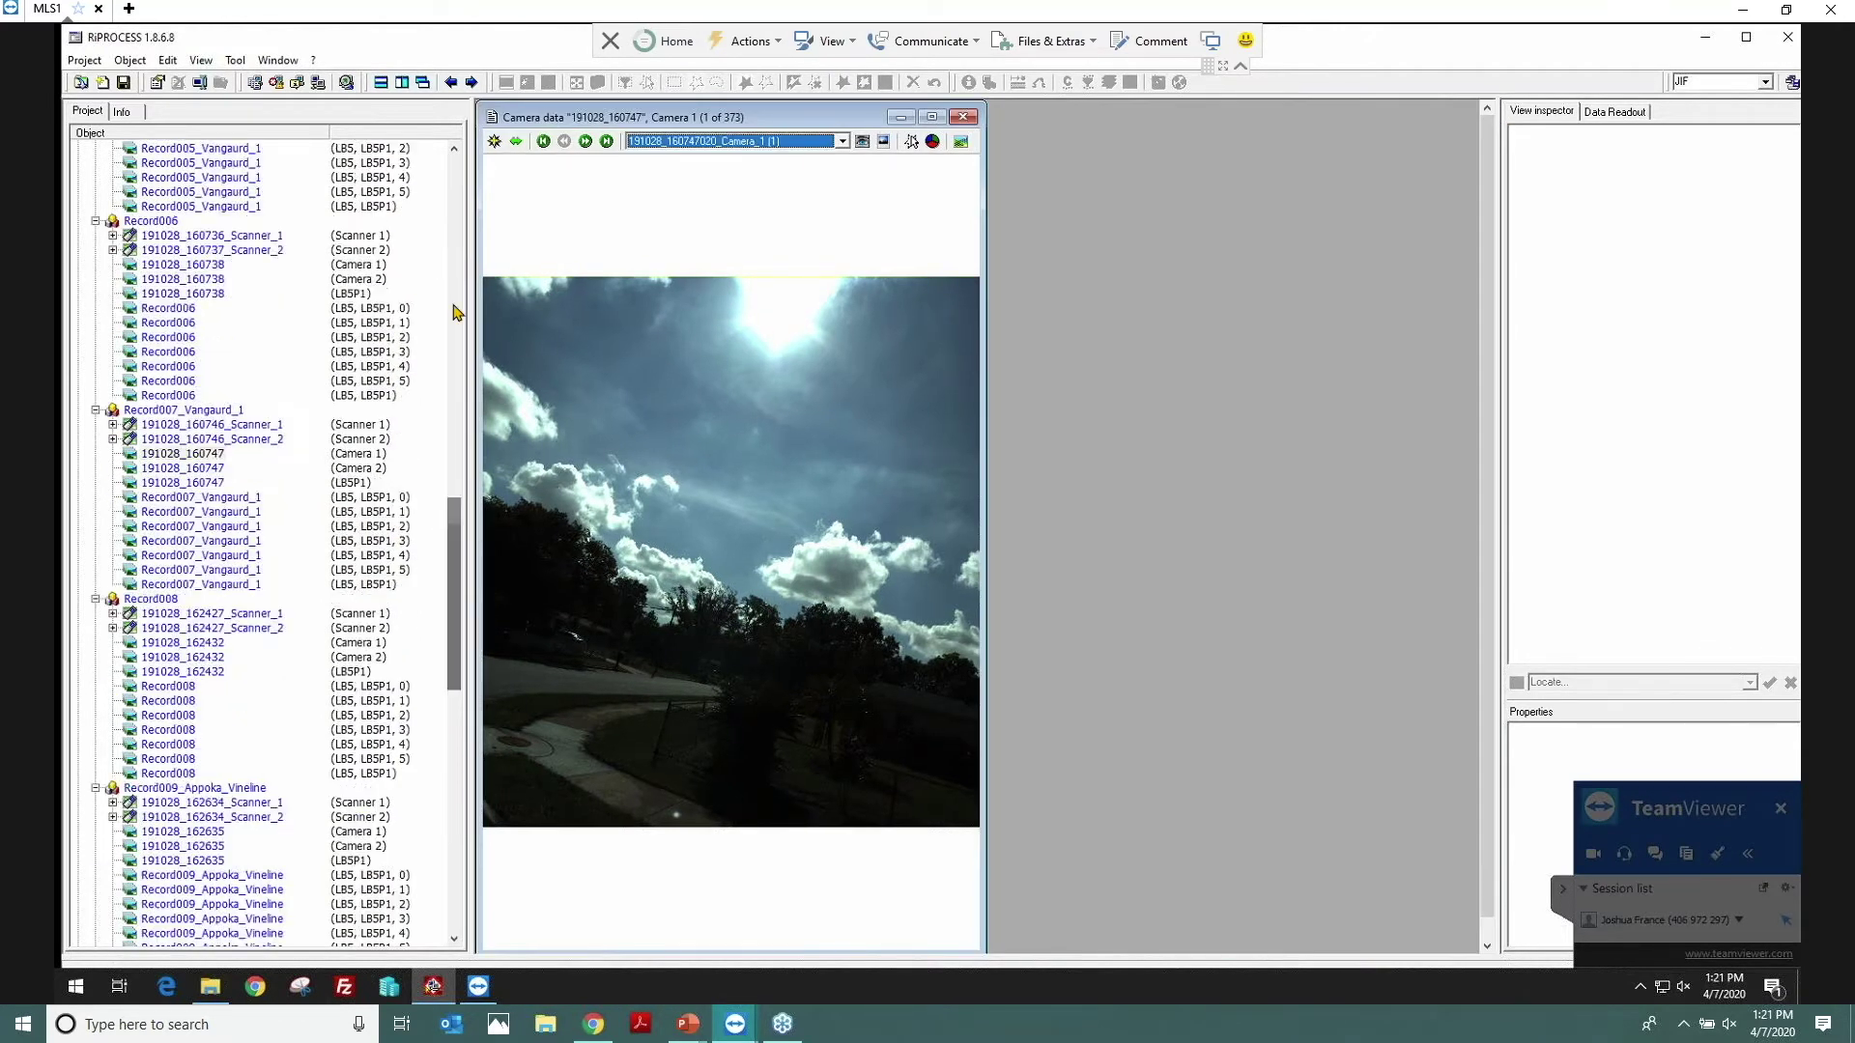
scroll(456, 312, up, 10)
click(160, 353)
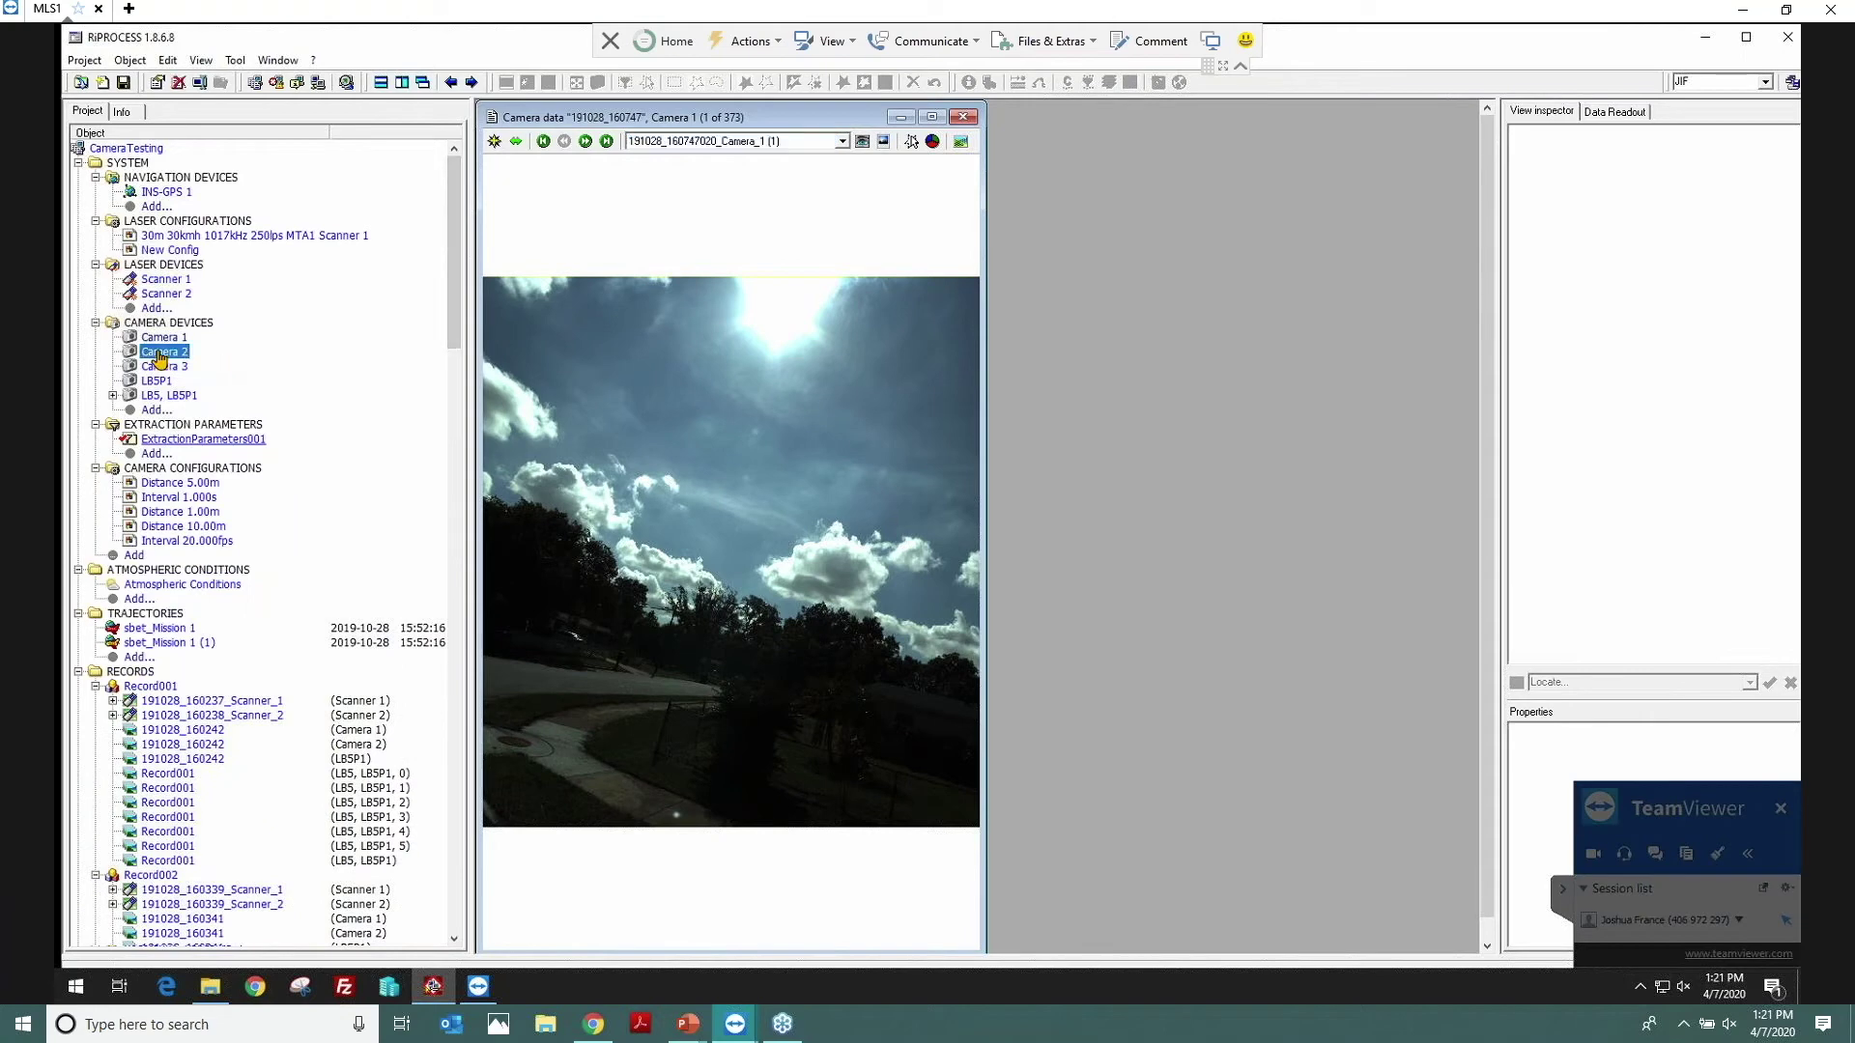
double_click(161, 353)
click(873, 368)
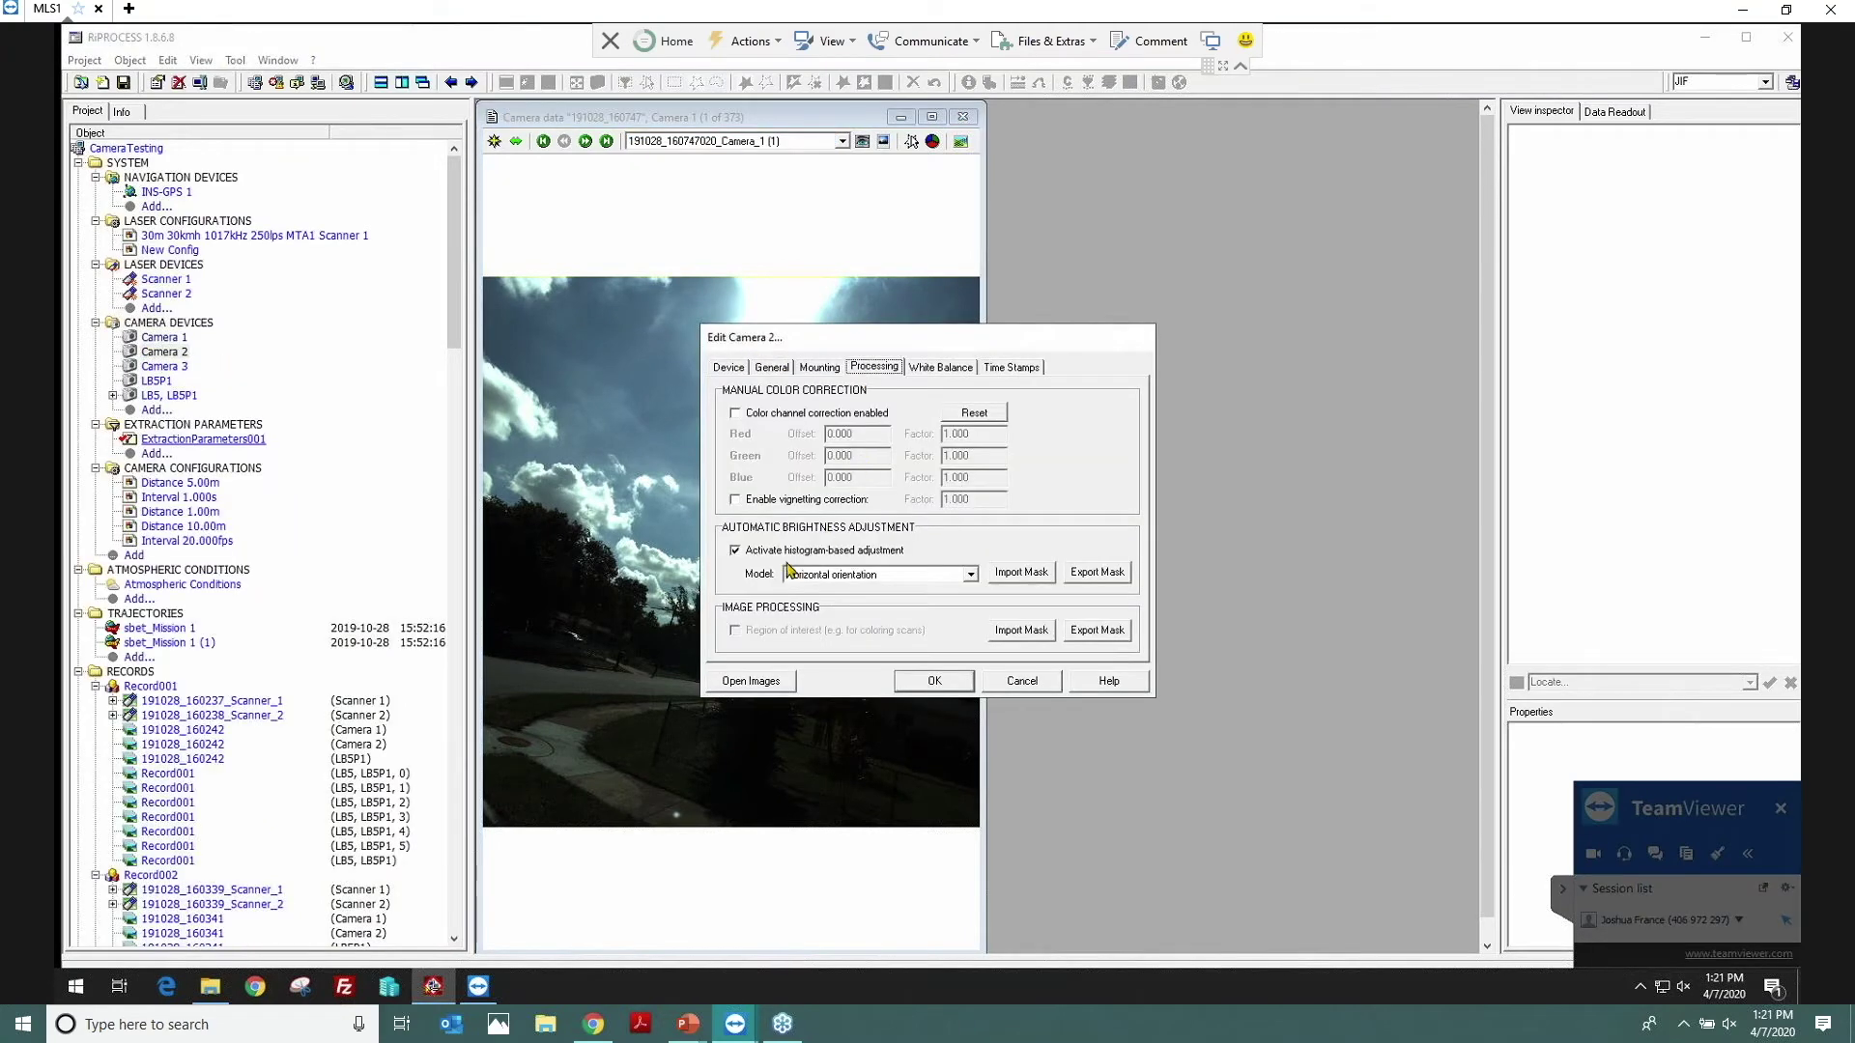
click(736, 551)
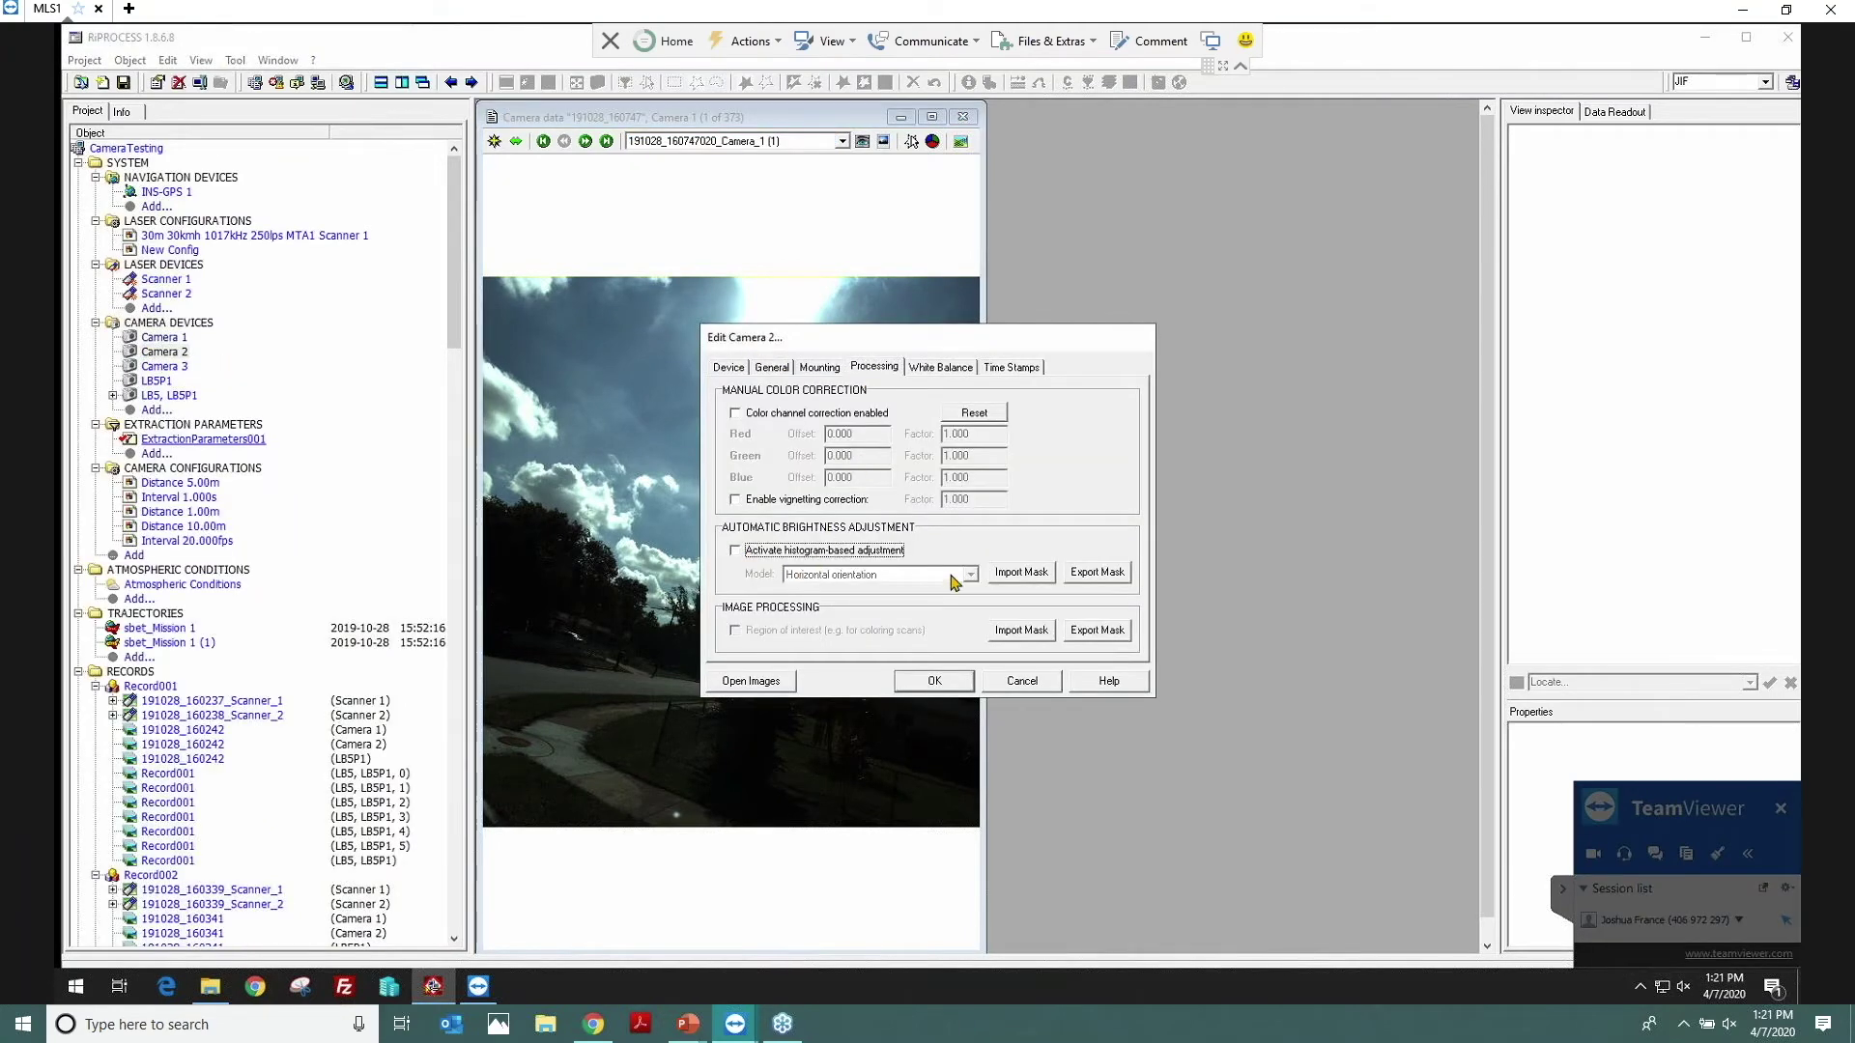
click(939, 688)
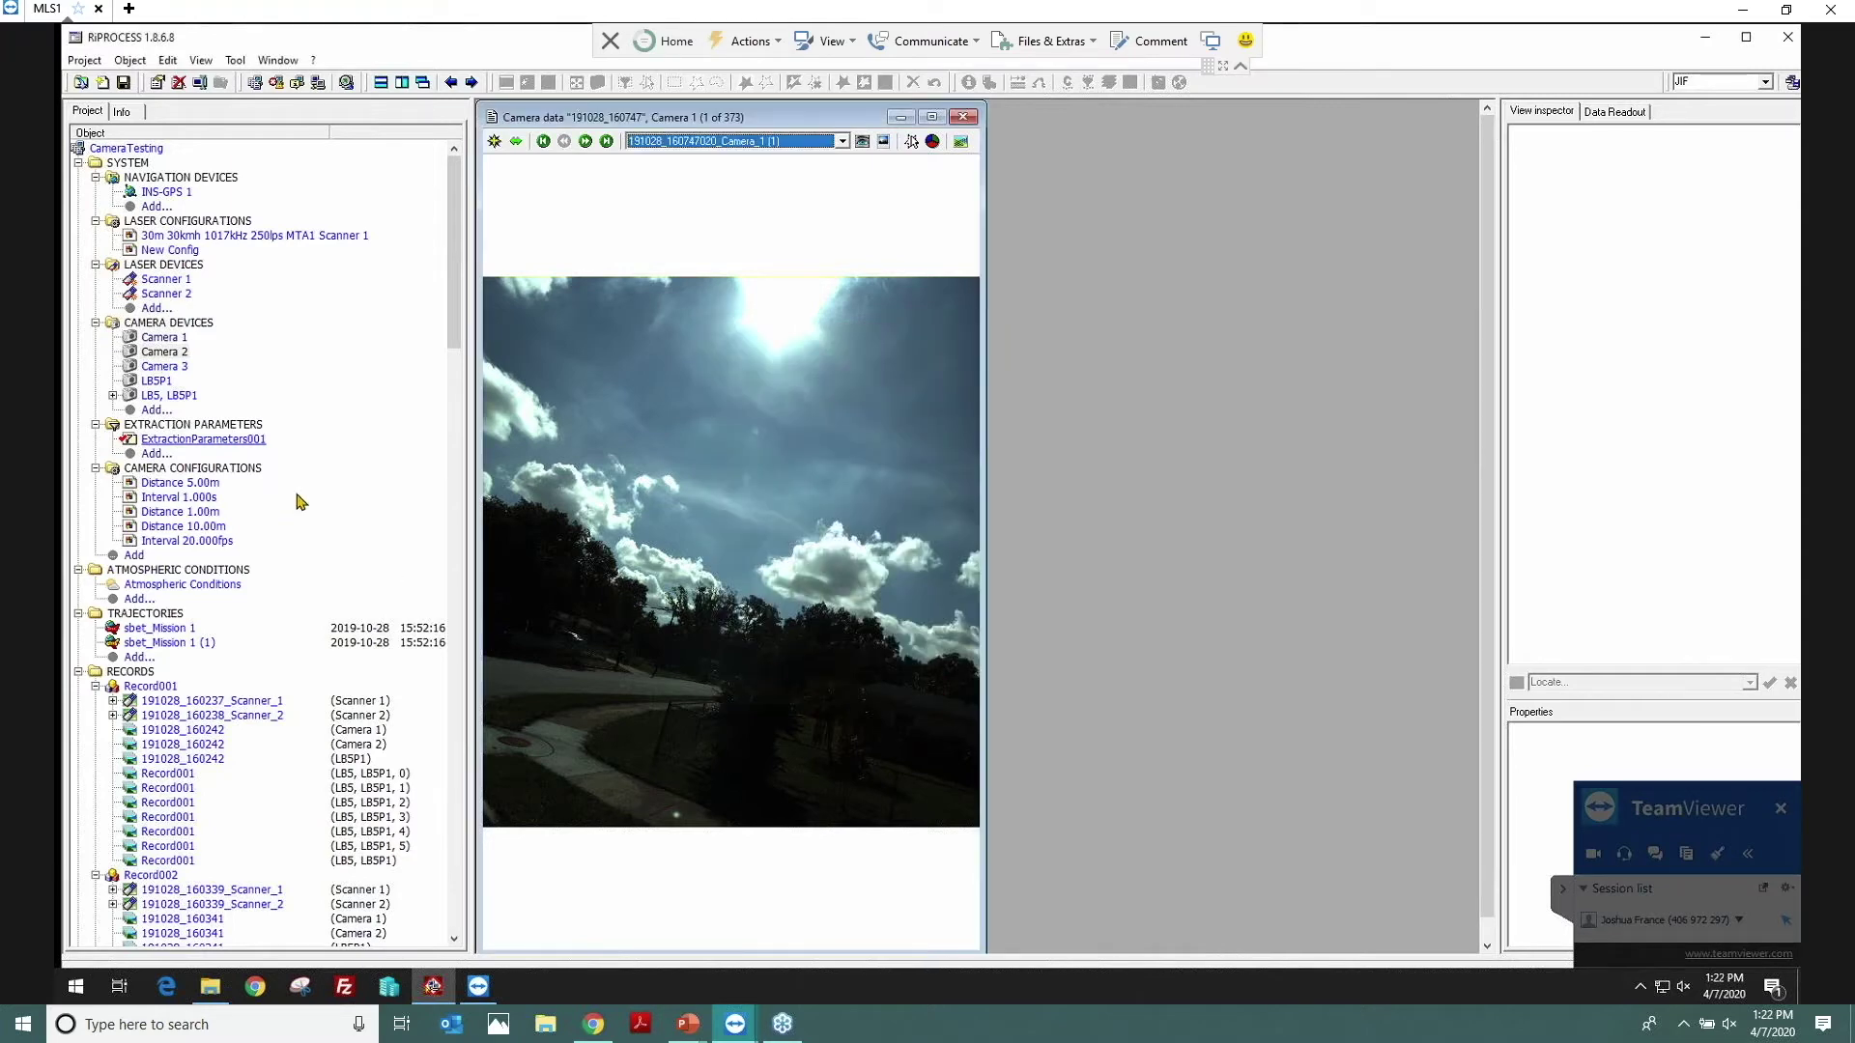
Step: Reopen the Camera 2 image data 191028_160747 of Record007_Vangaurd_1
scroll(338, 444, down, 15)
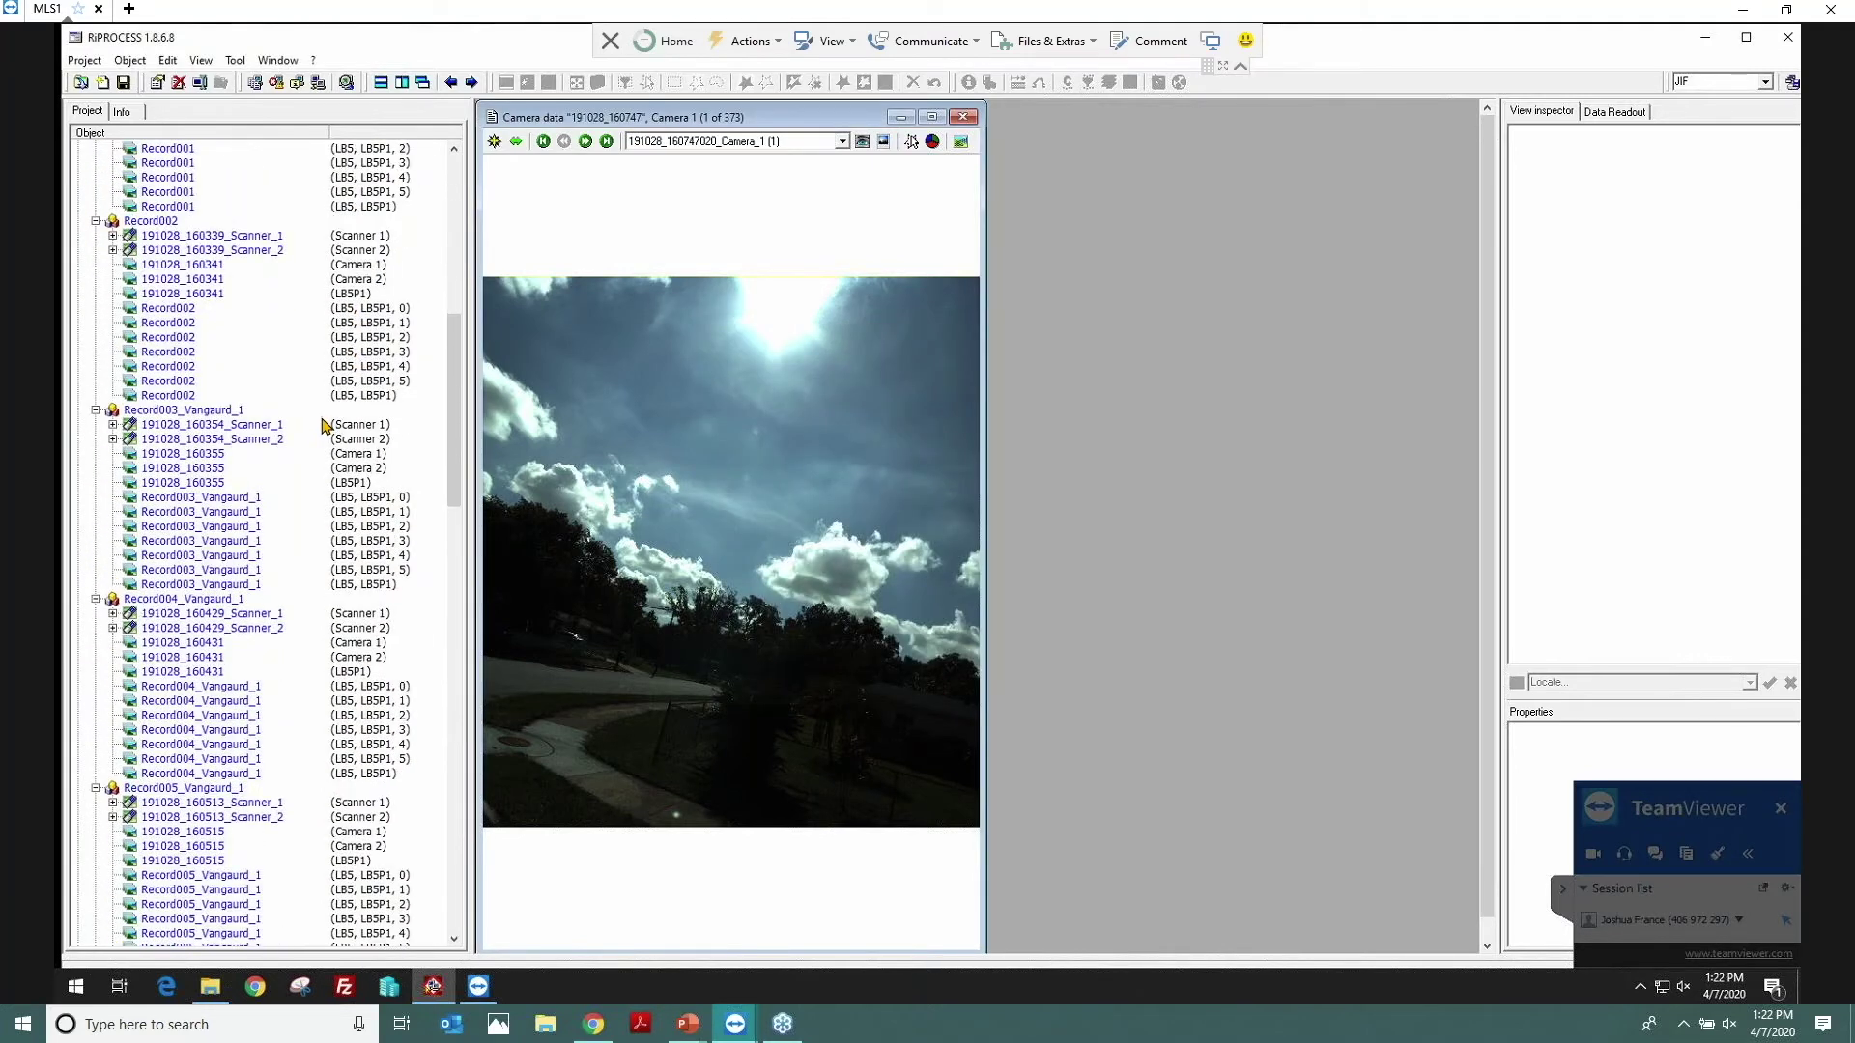
scroll(326, 425, down, 5)
scroll(314, 417, down, 2)
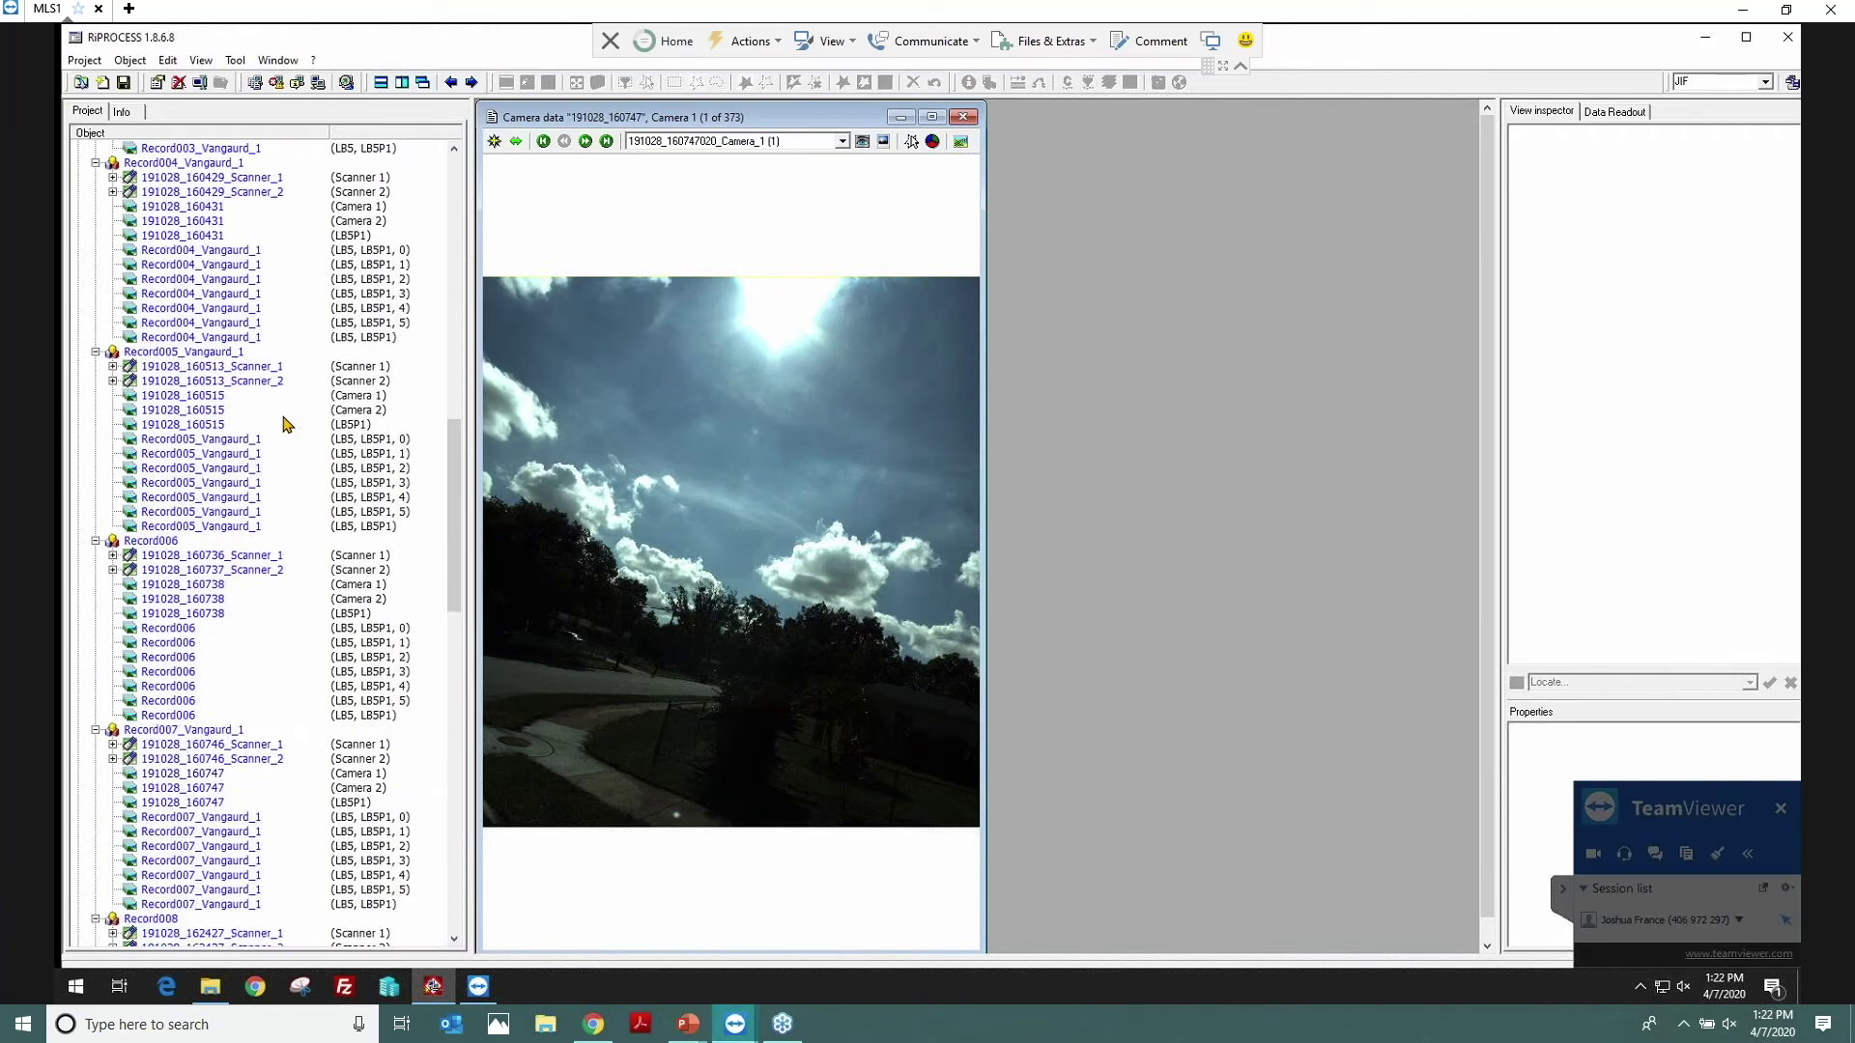
scroll(257, 496, down, 7)
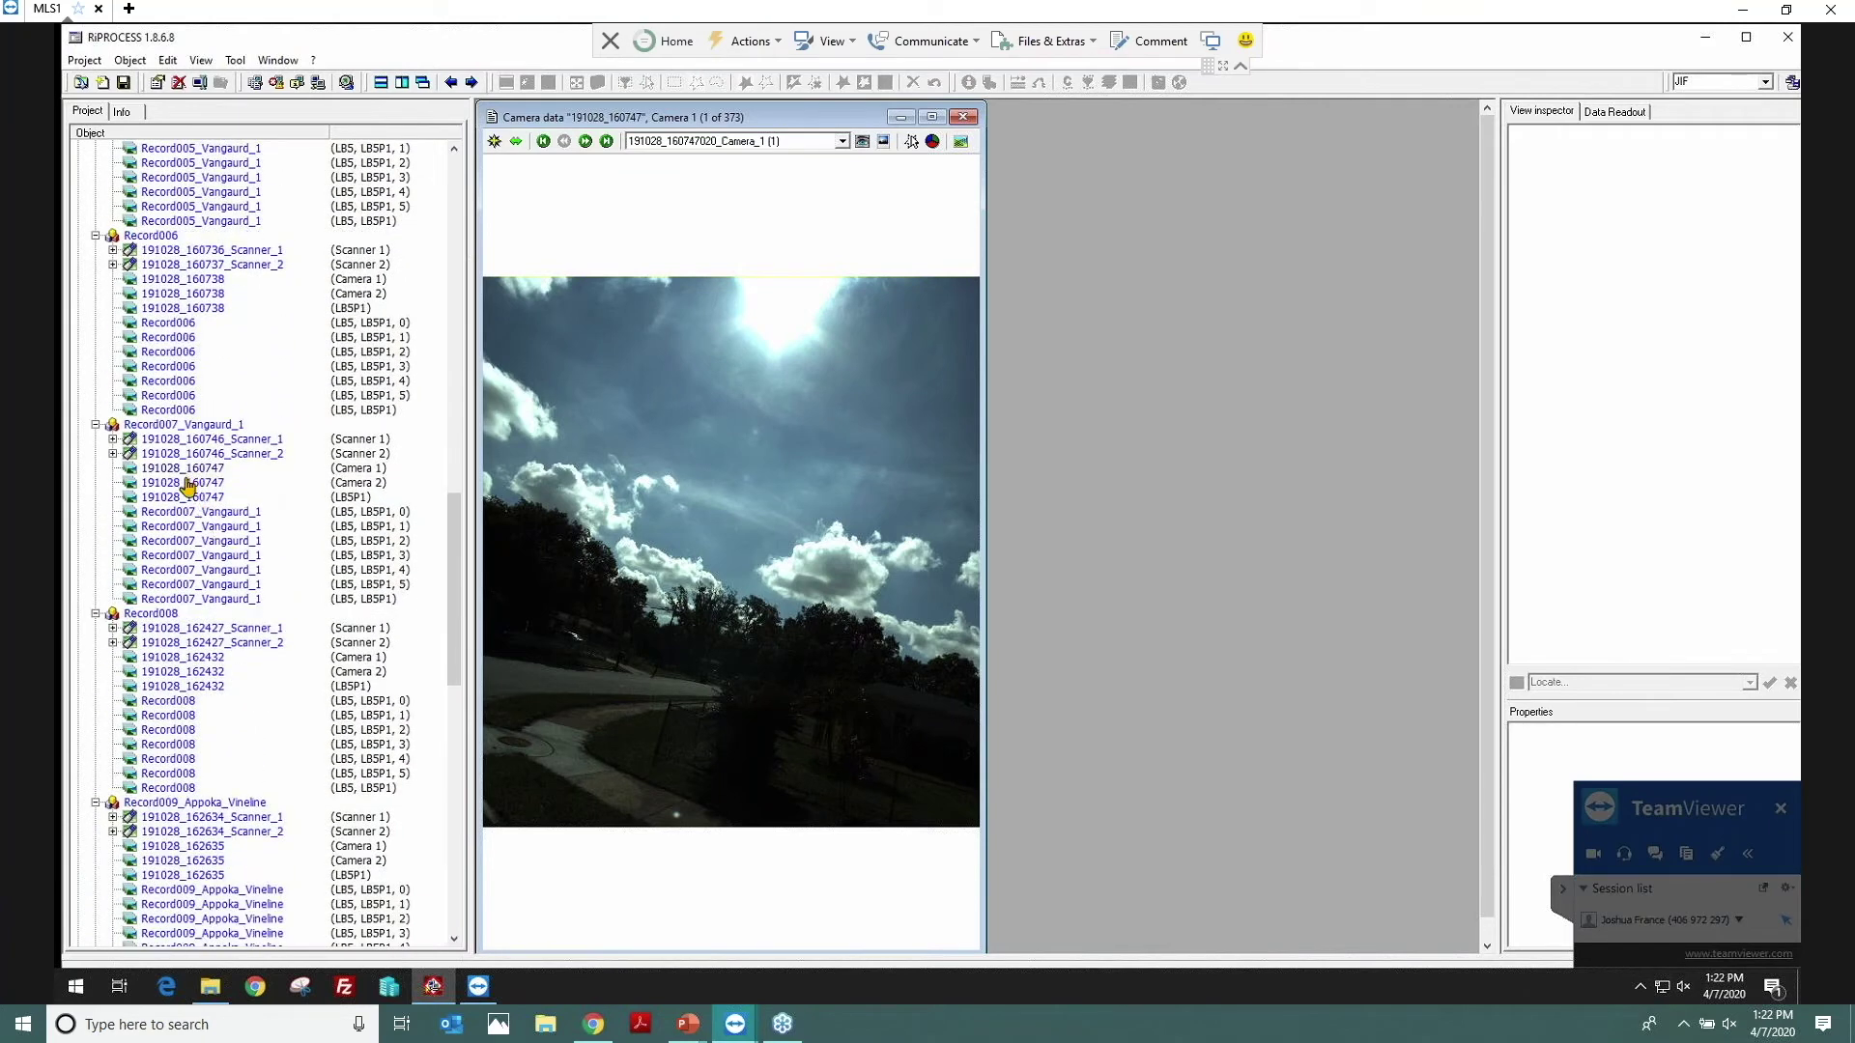
click(181, 486)
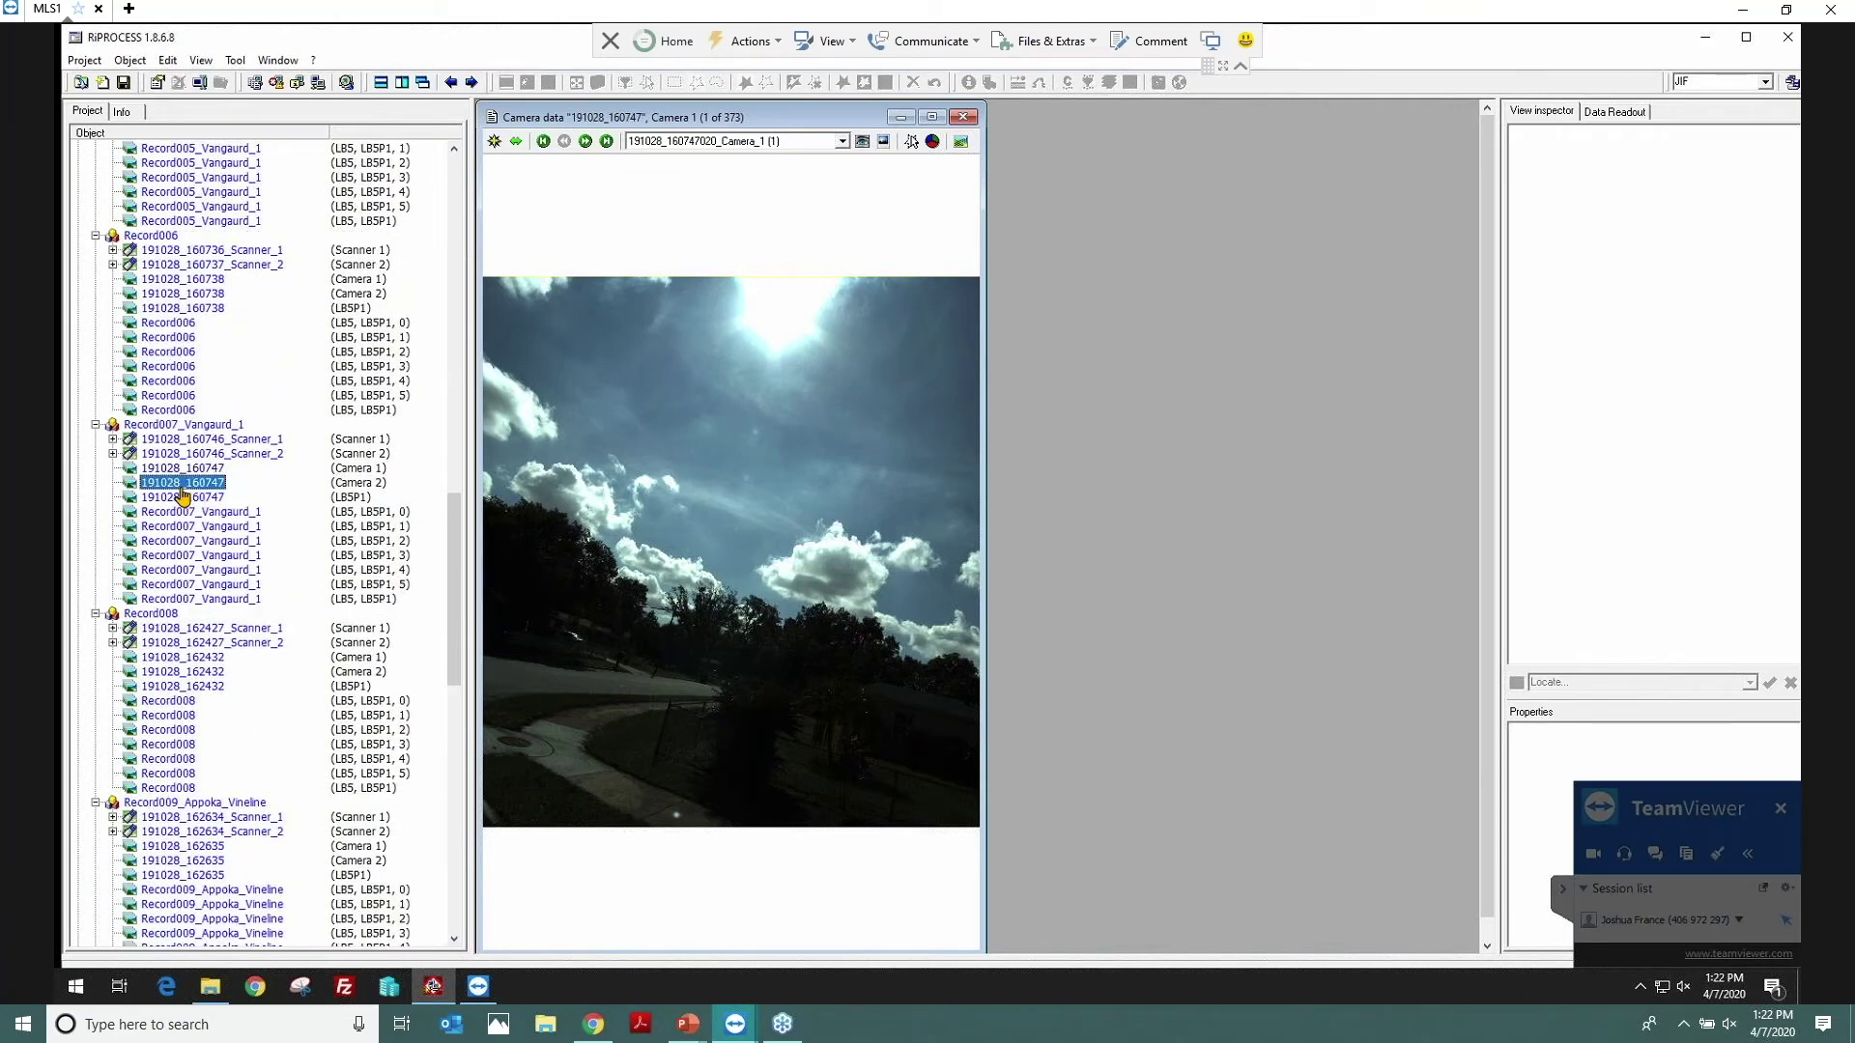
double_click(181, 485)
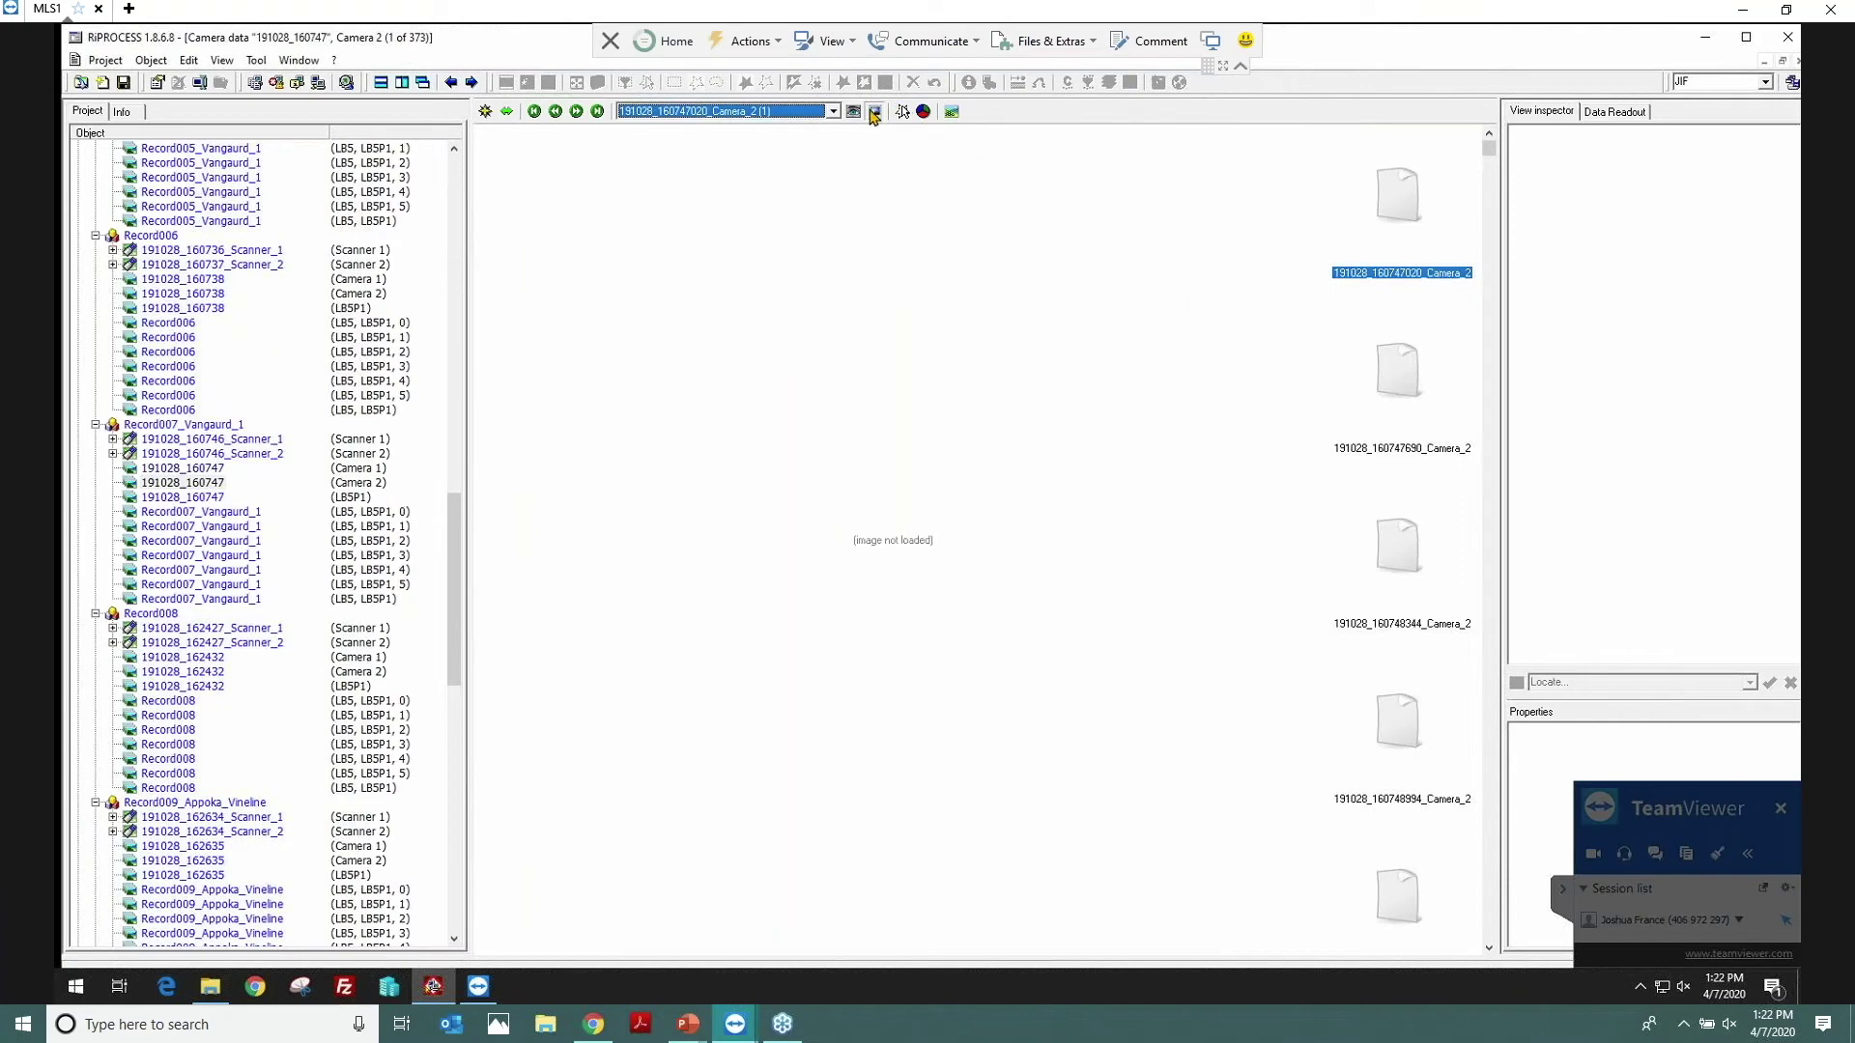
Step: Show the fifth Camera 2 image, 191028_160749644, without thumbnails, and tile the Camera 2 and Camera 1 views side by side
click(832, 111)
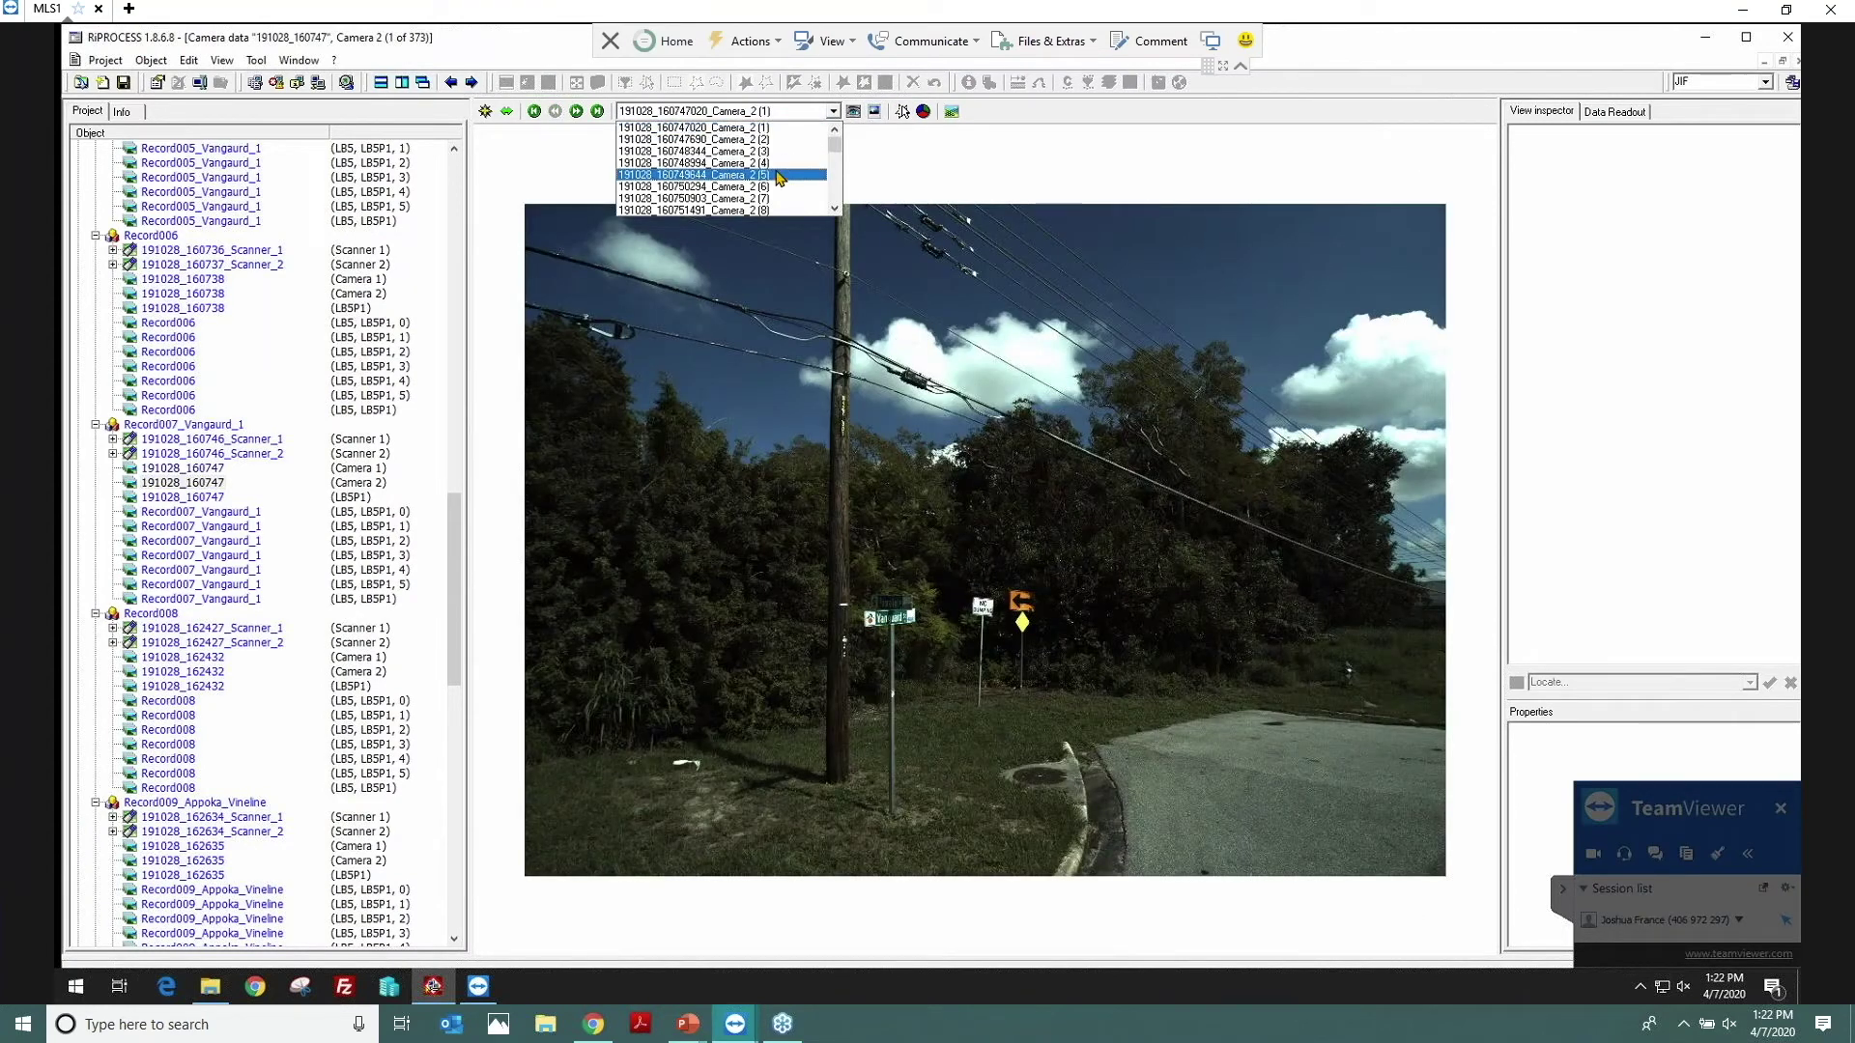
click(693, 174)
click(402, 82)
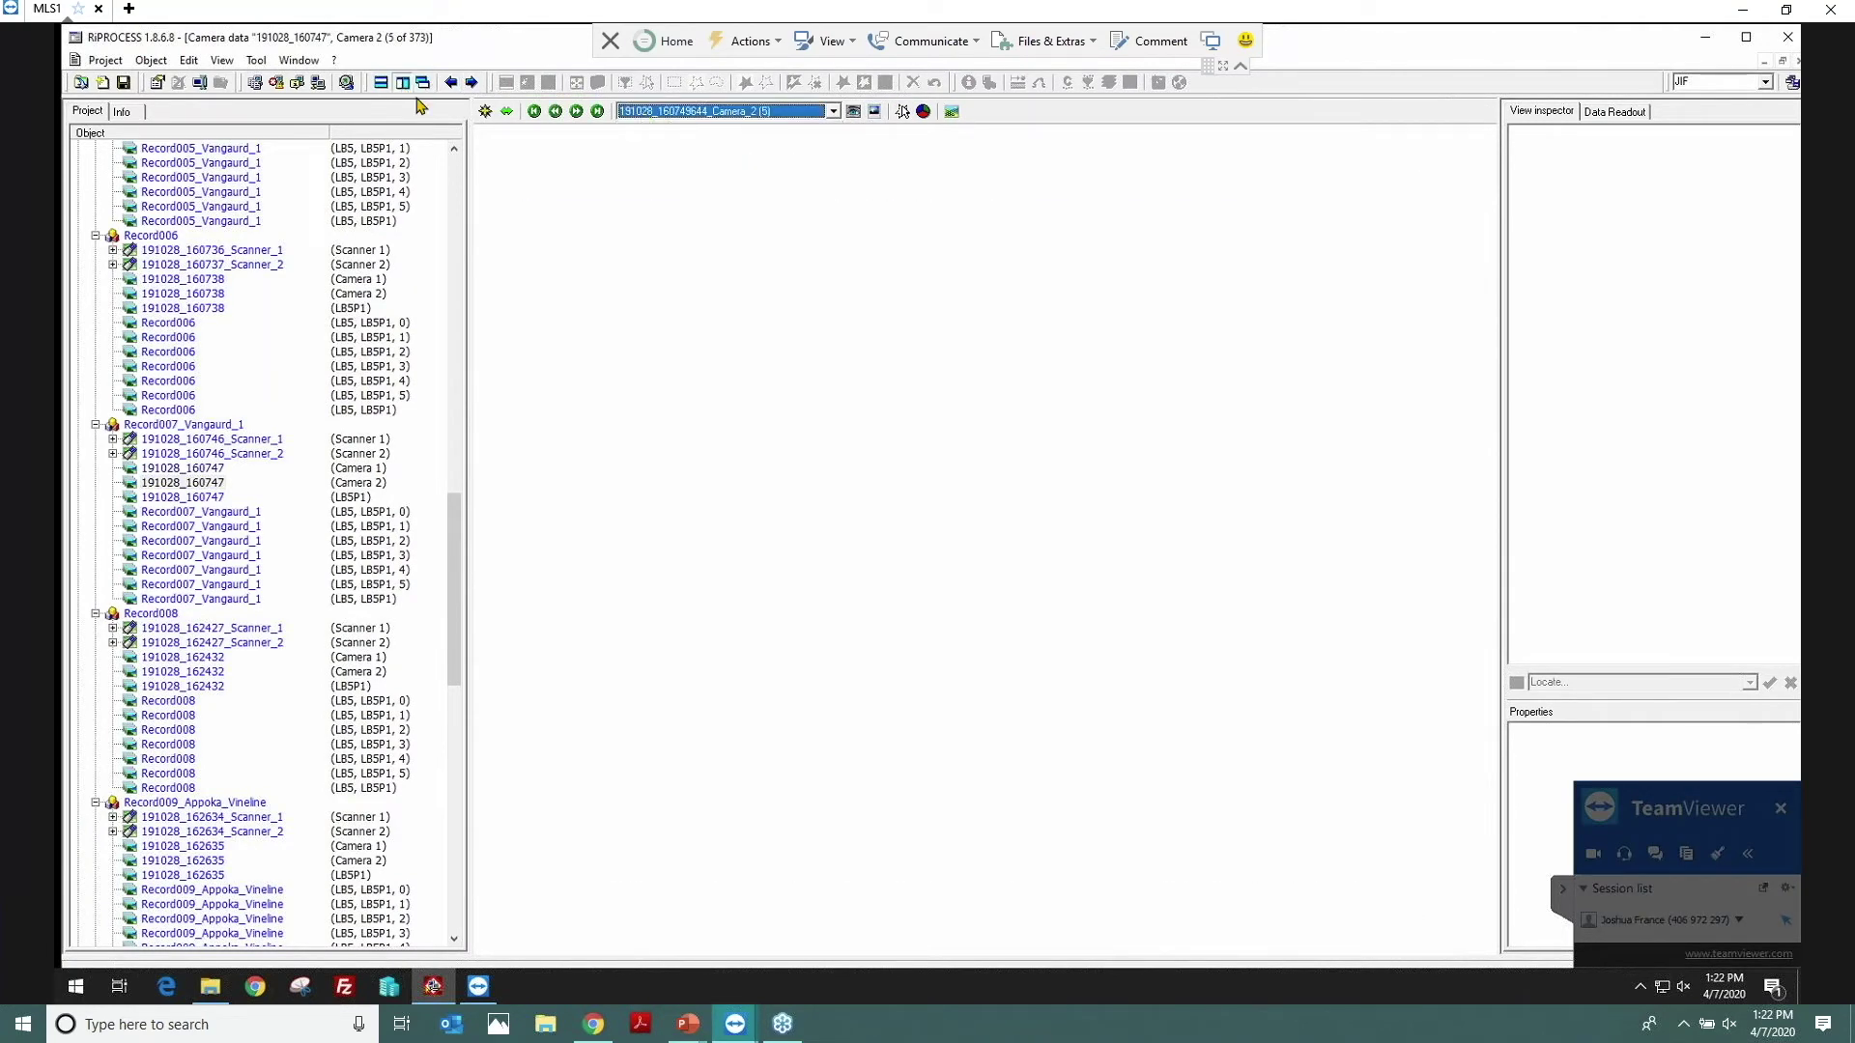
click(731, 530)
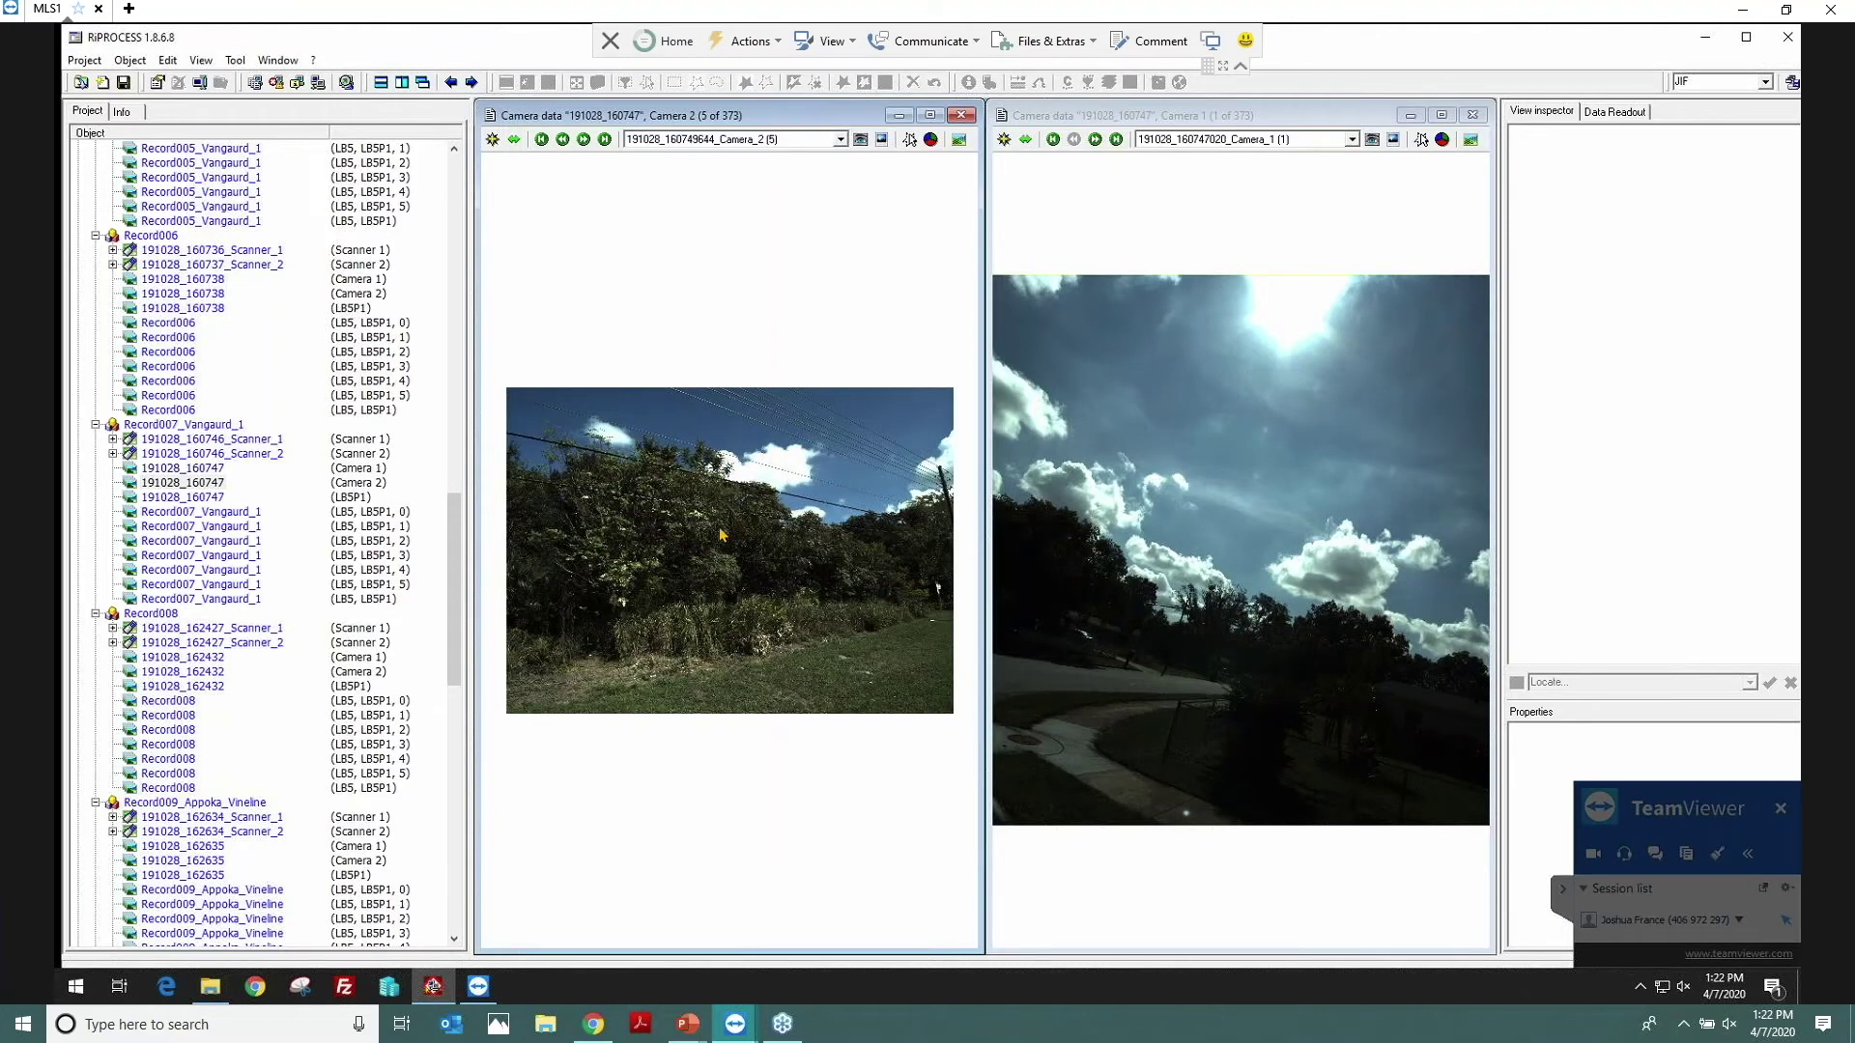
Step: Examine the trees, grass and overhead wires up close in the unadjusted fifth Camera 2 image
scroll(731, 531, up, 3)
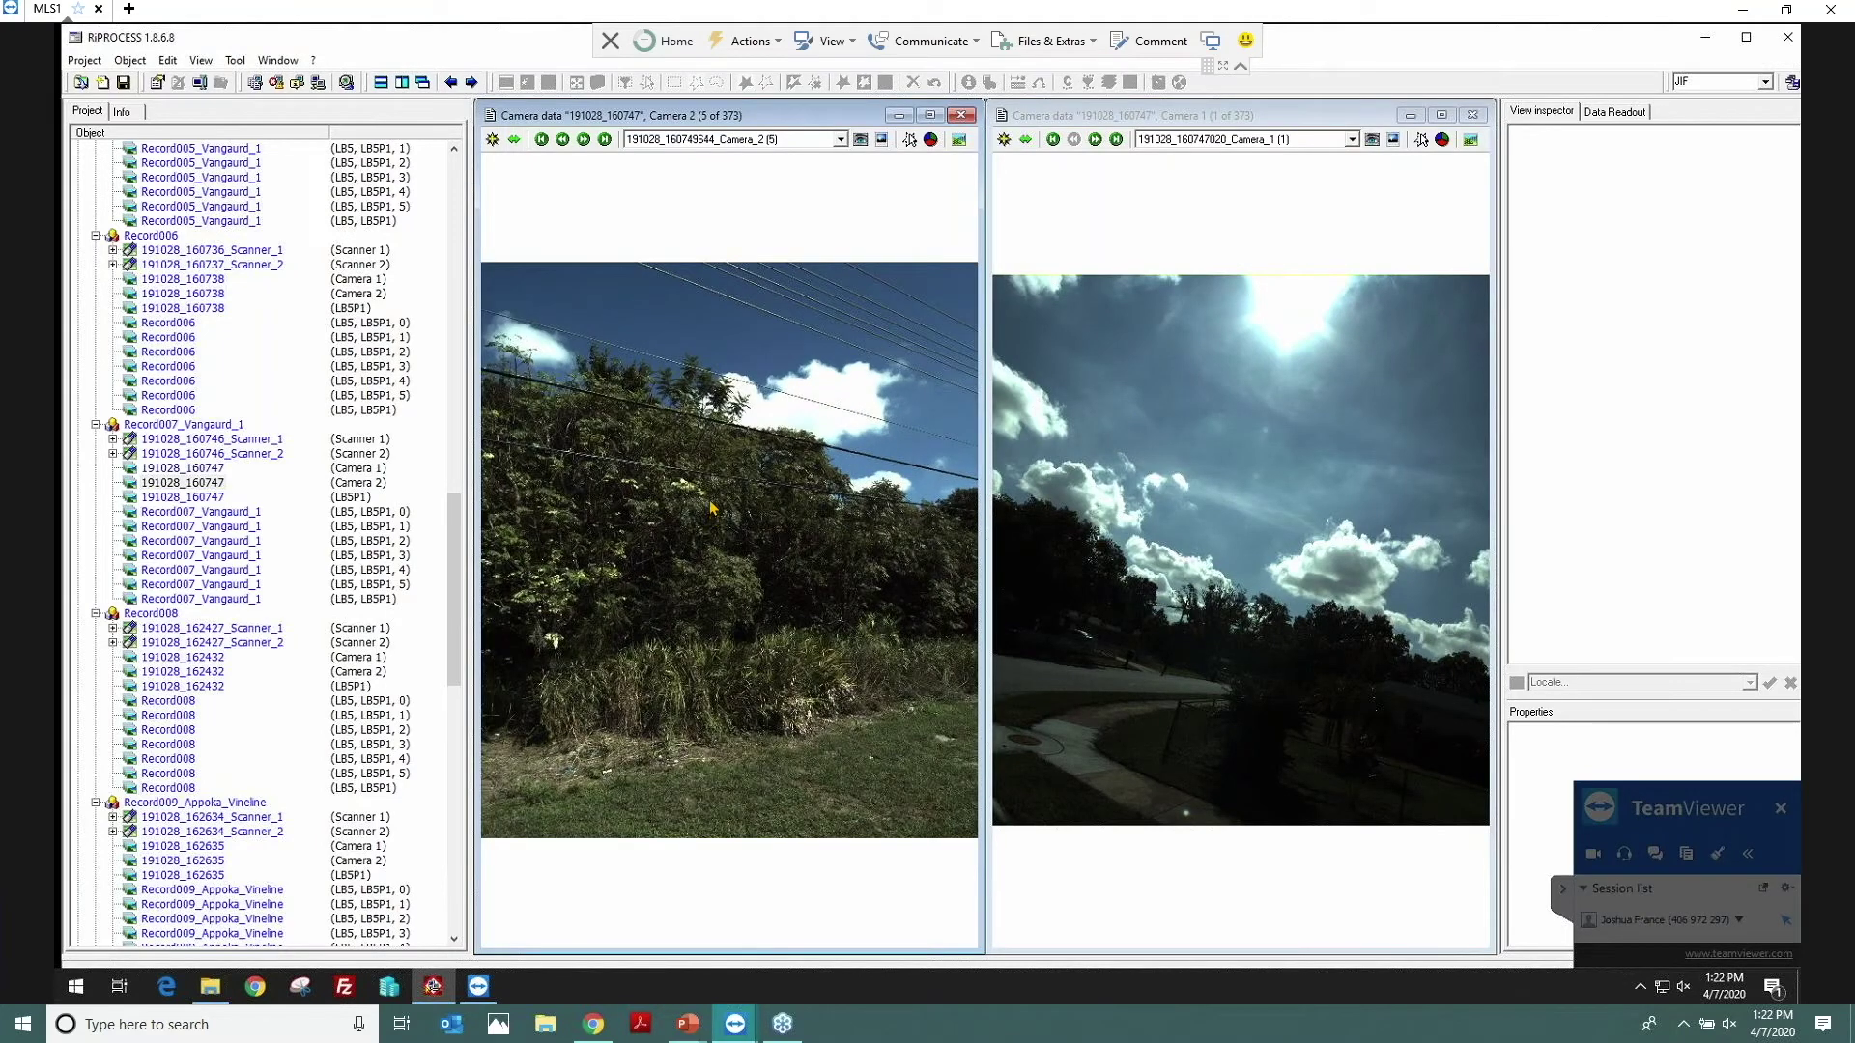
scroll(710, 507, up, 5)
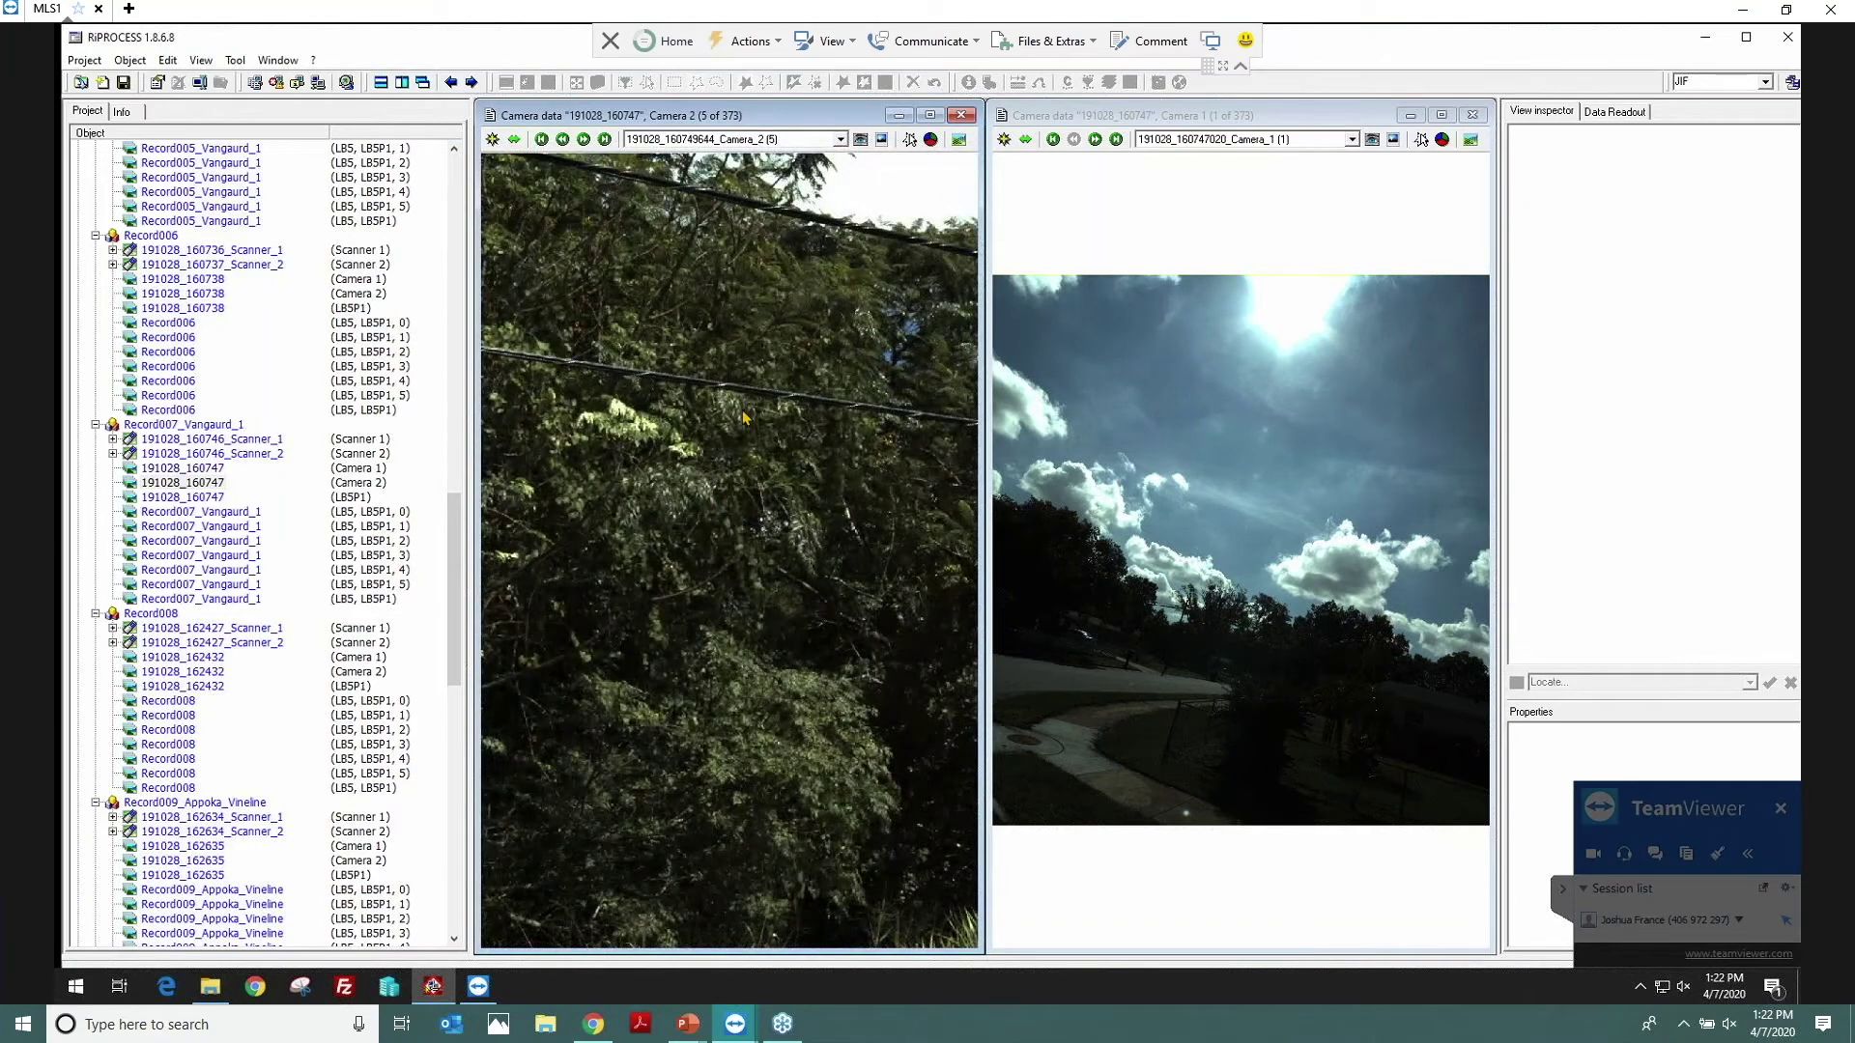
scroll(744, 417, up, 3)
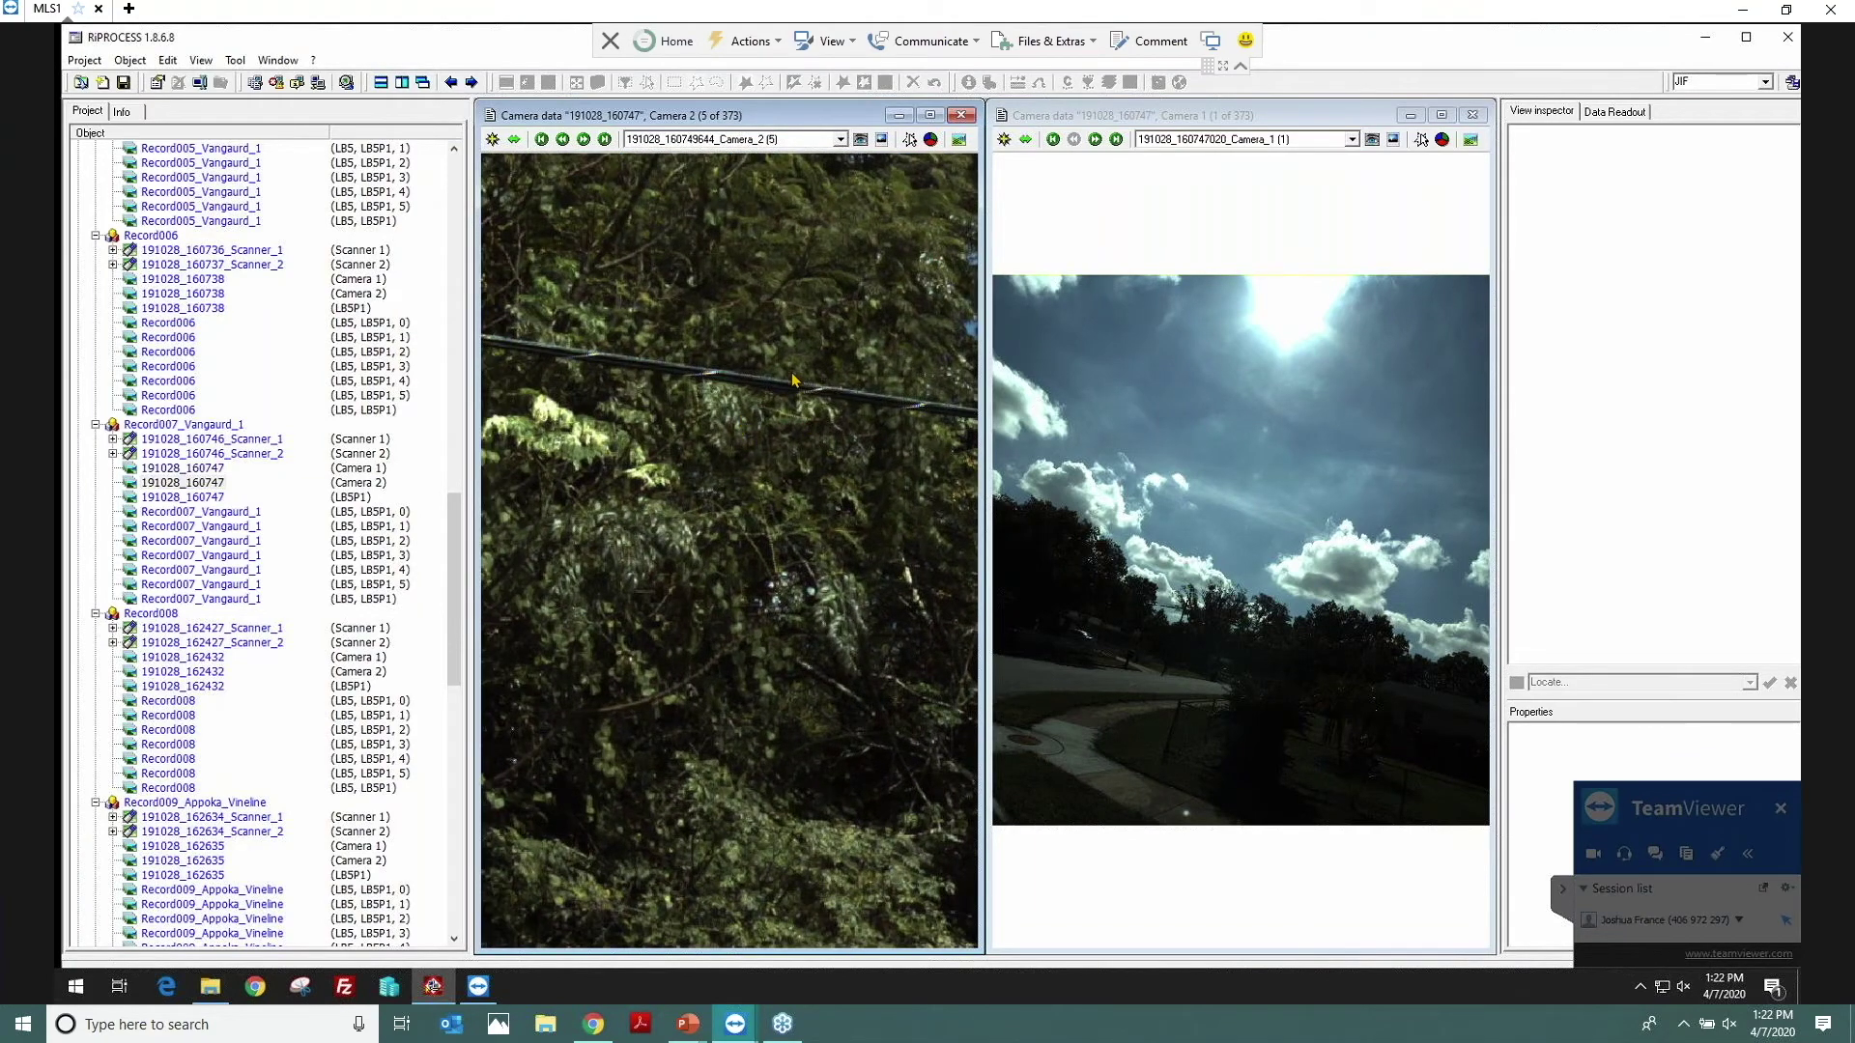
scroll(792, 380, down, 5)
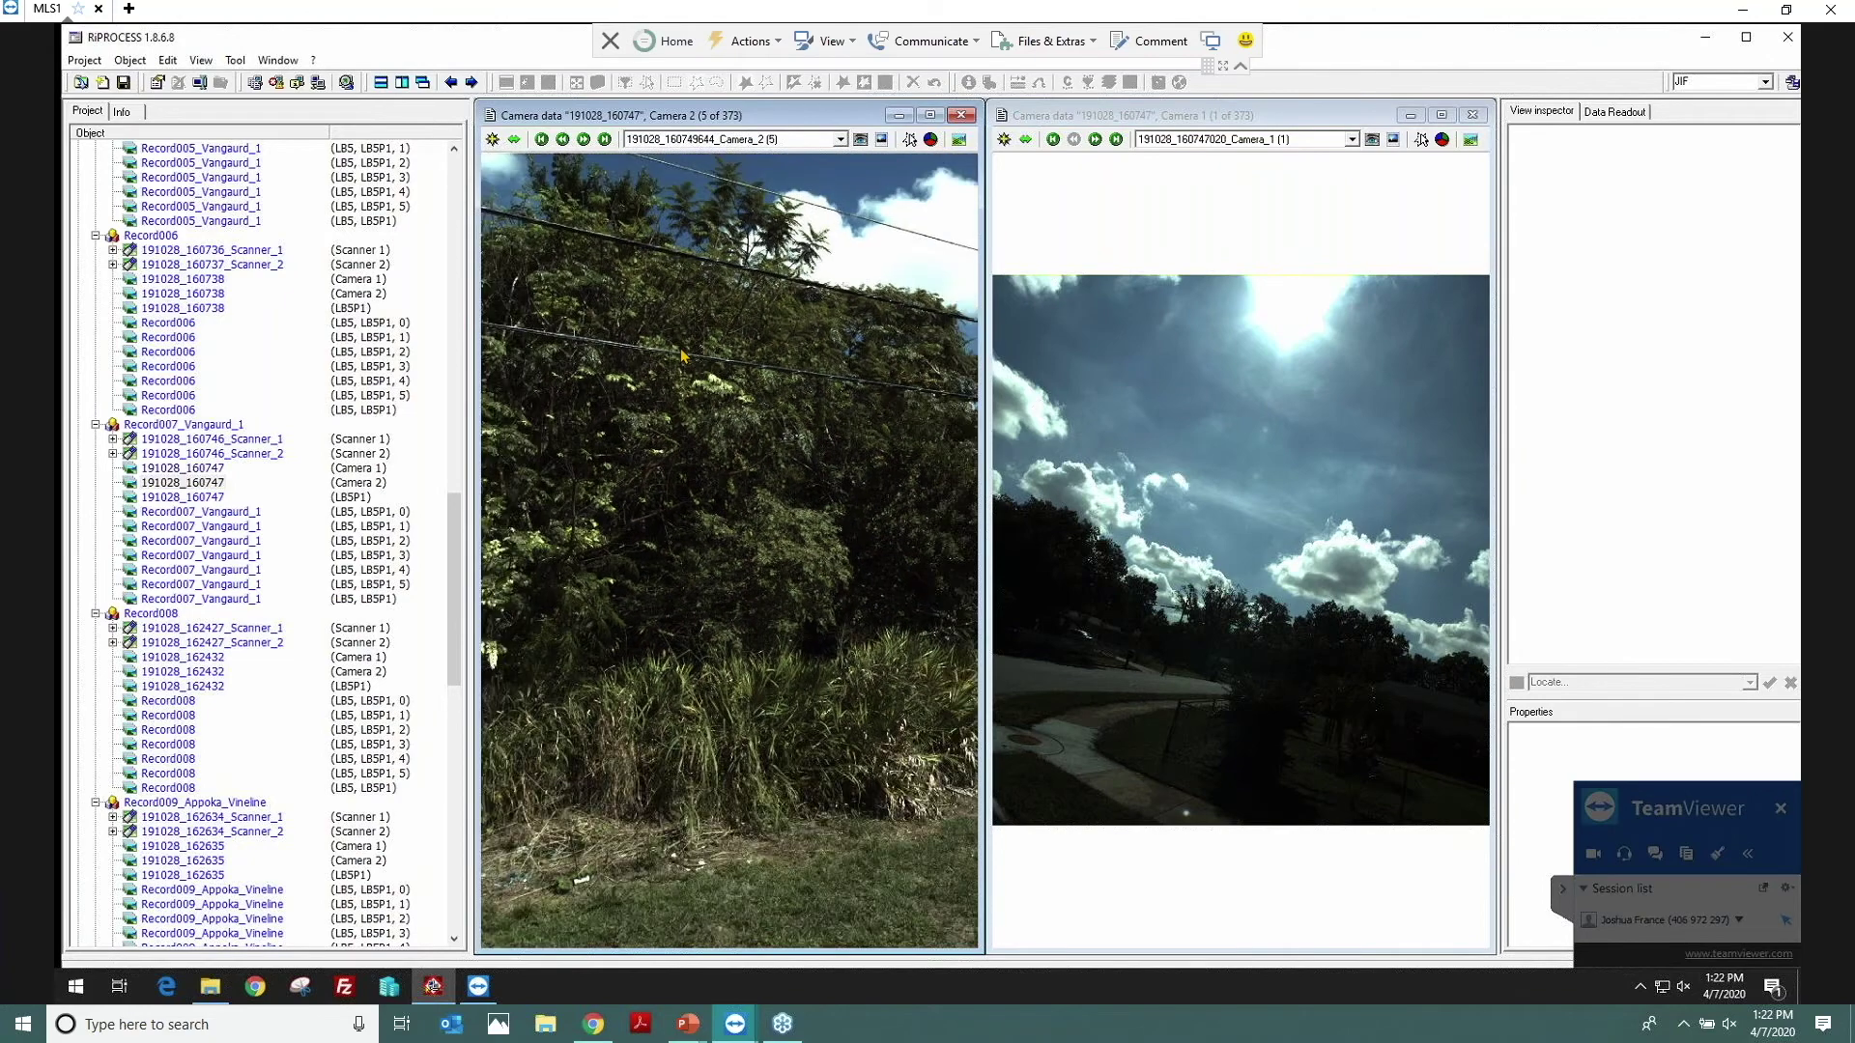
scroll(840, 380, down, 4)
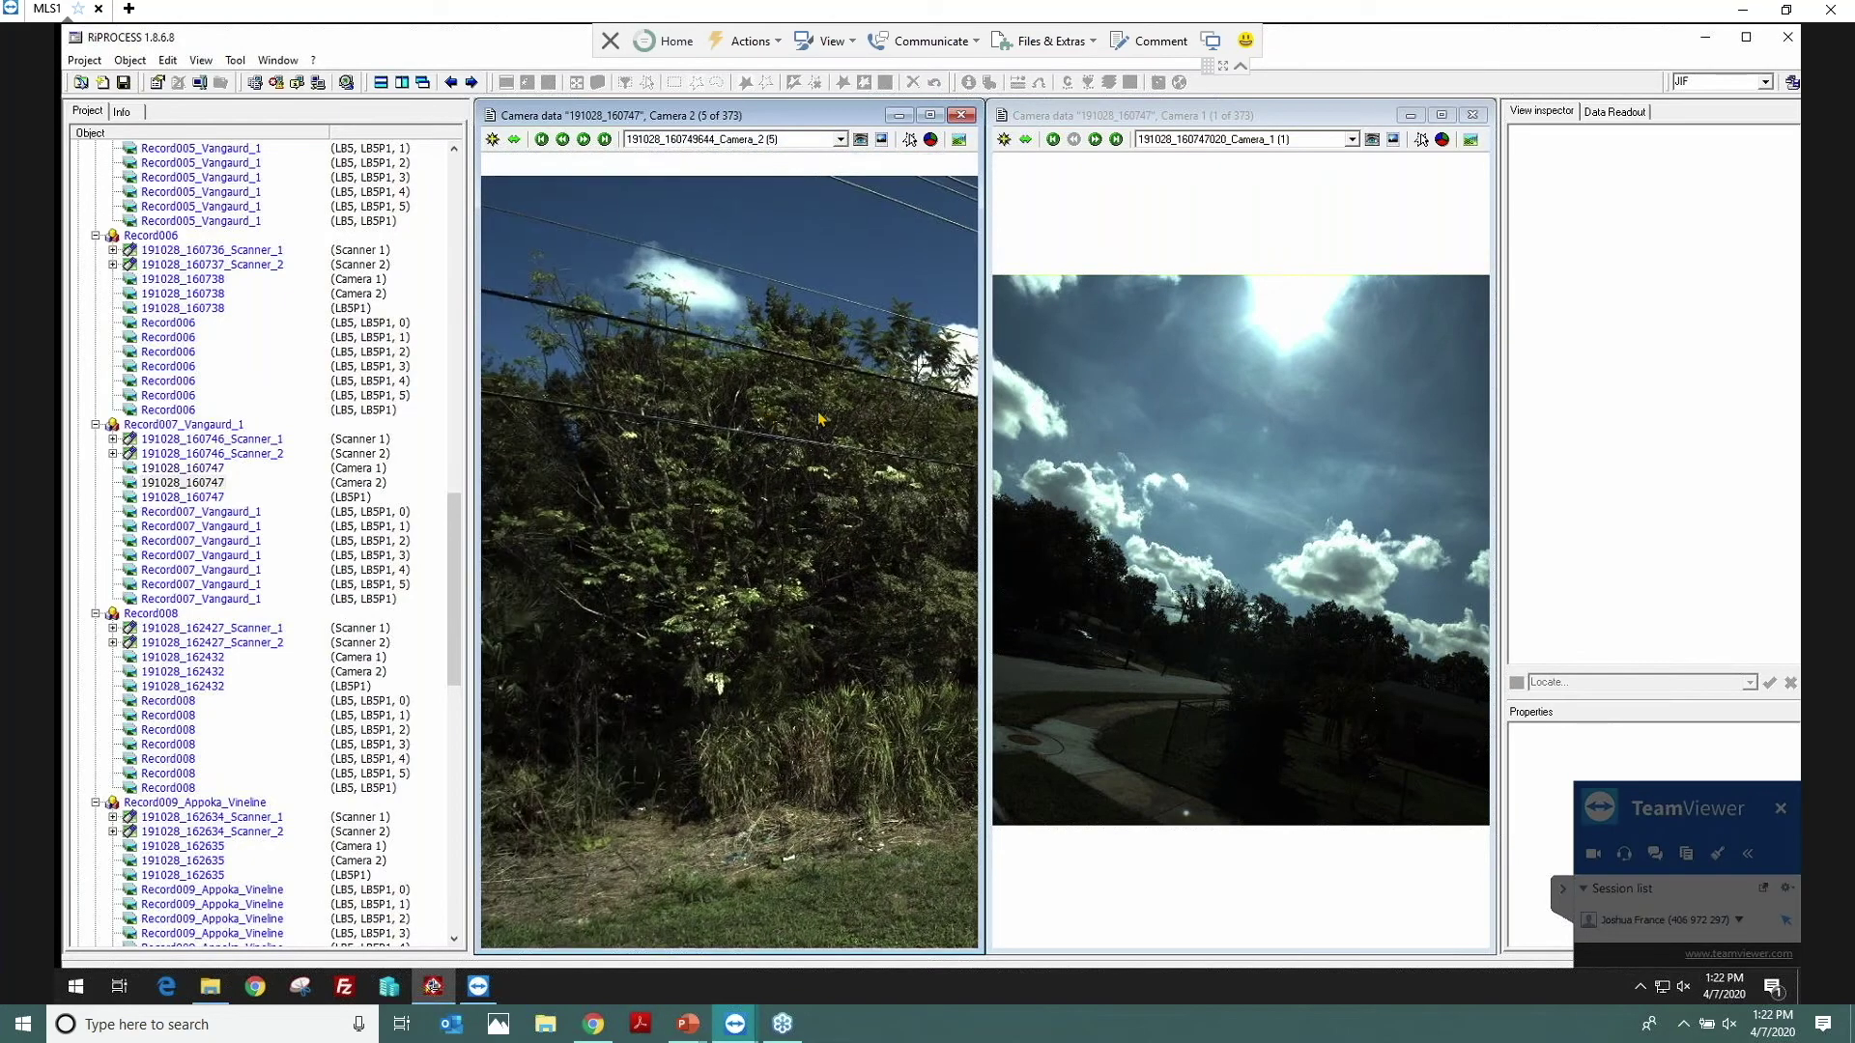
scroll(589, 424, down, 4)
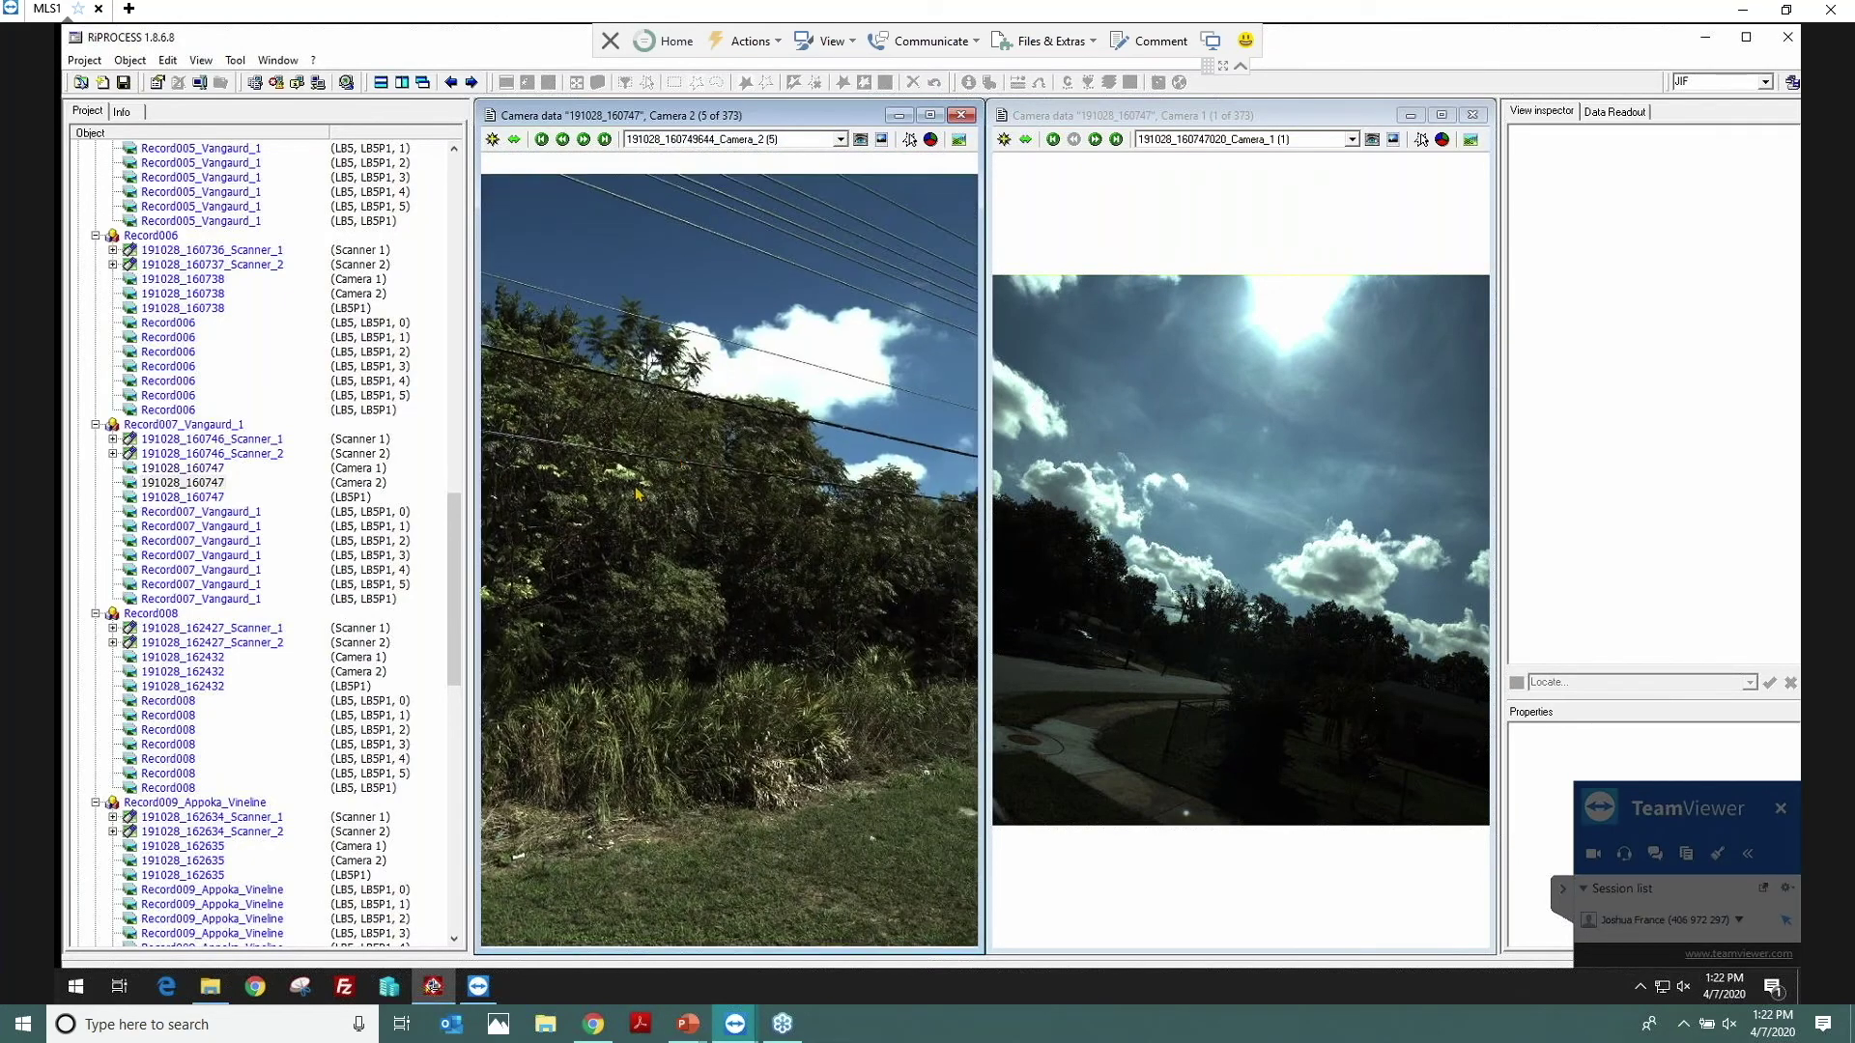
Step: Examine the utility pole, its wires and the dark foliage behind it in the unadjusted fifth Camera 2 image
scroll(917, 520, up, 6)
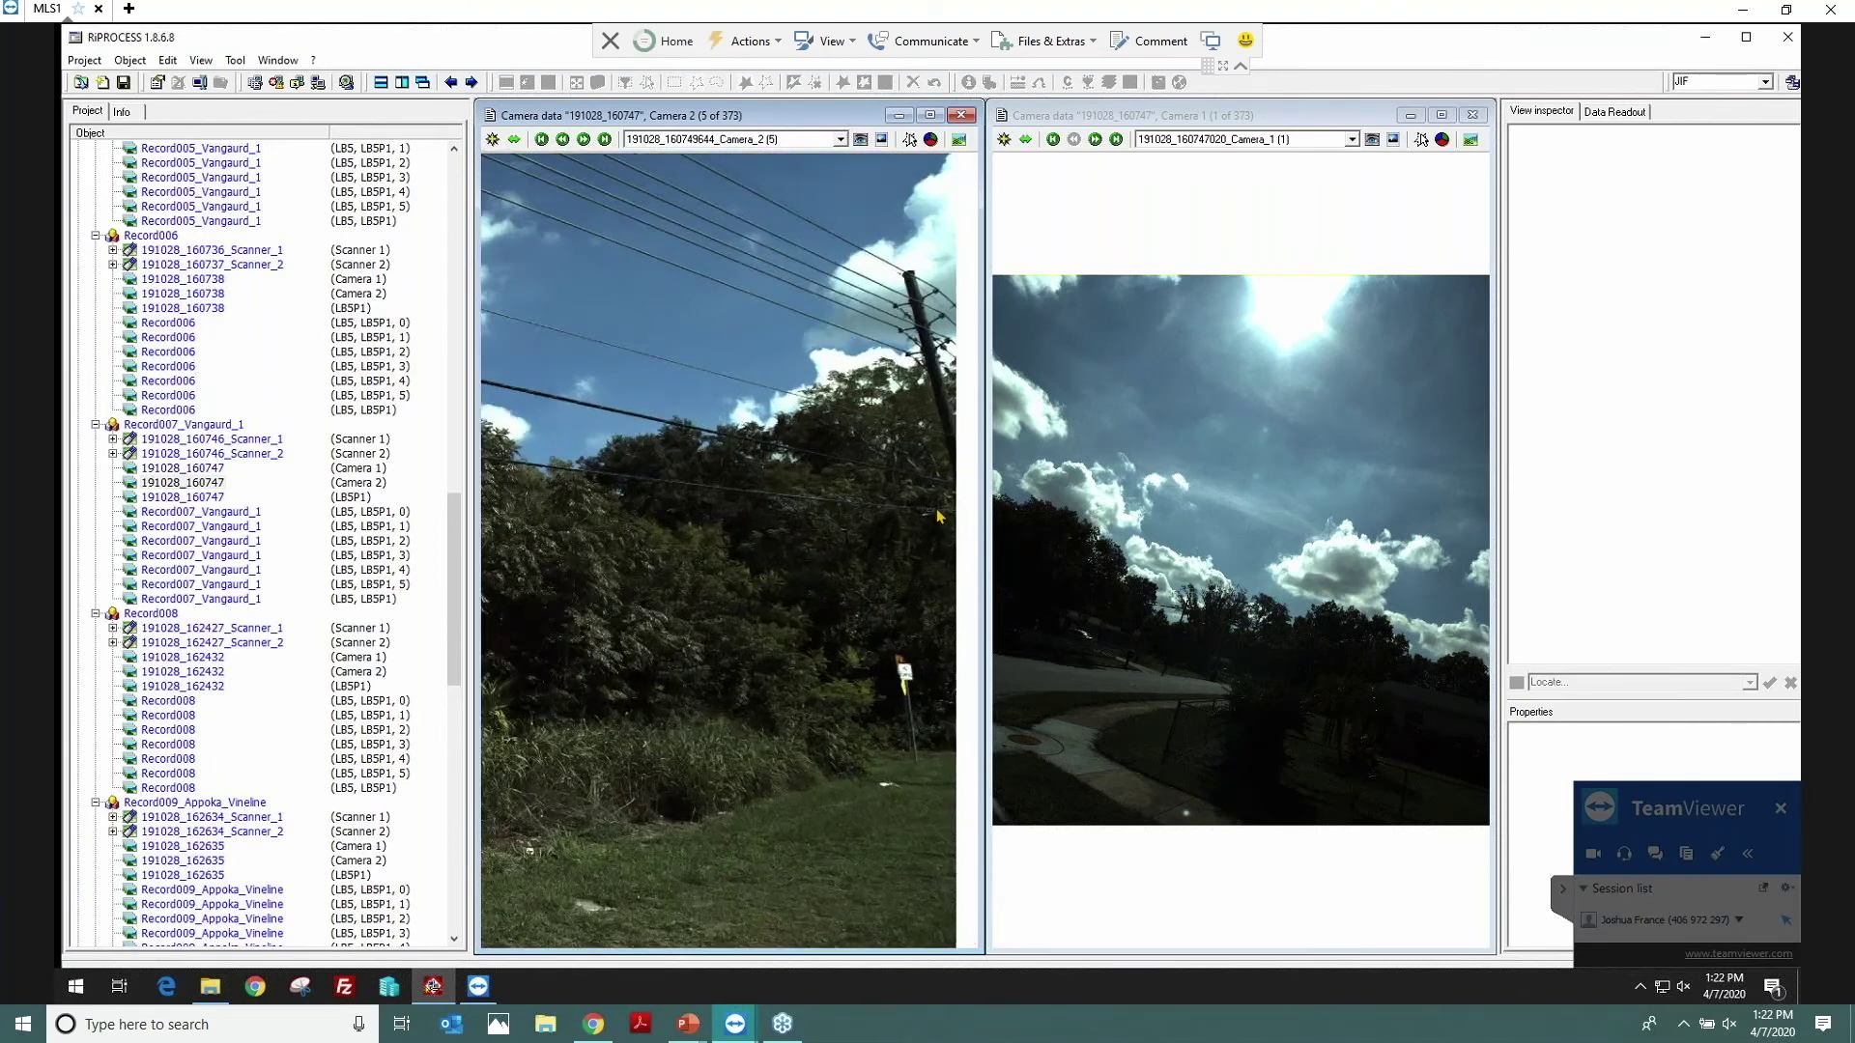
scroll(868, 364, up, 2)
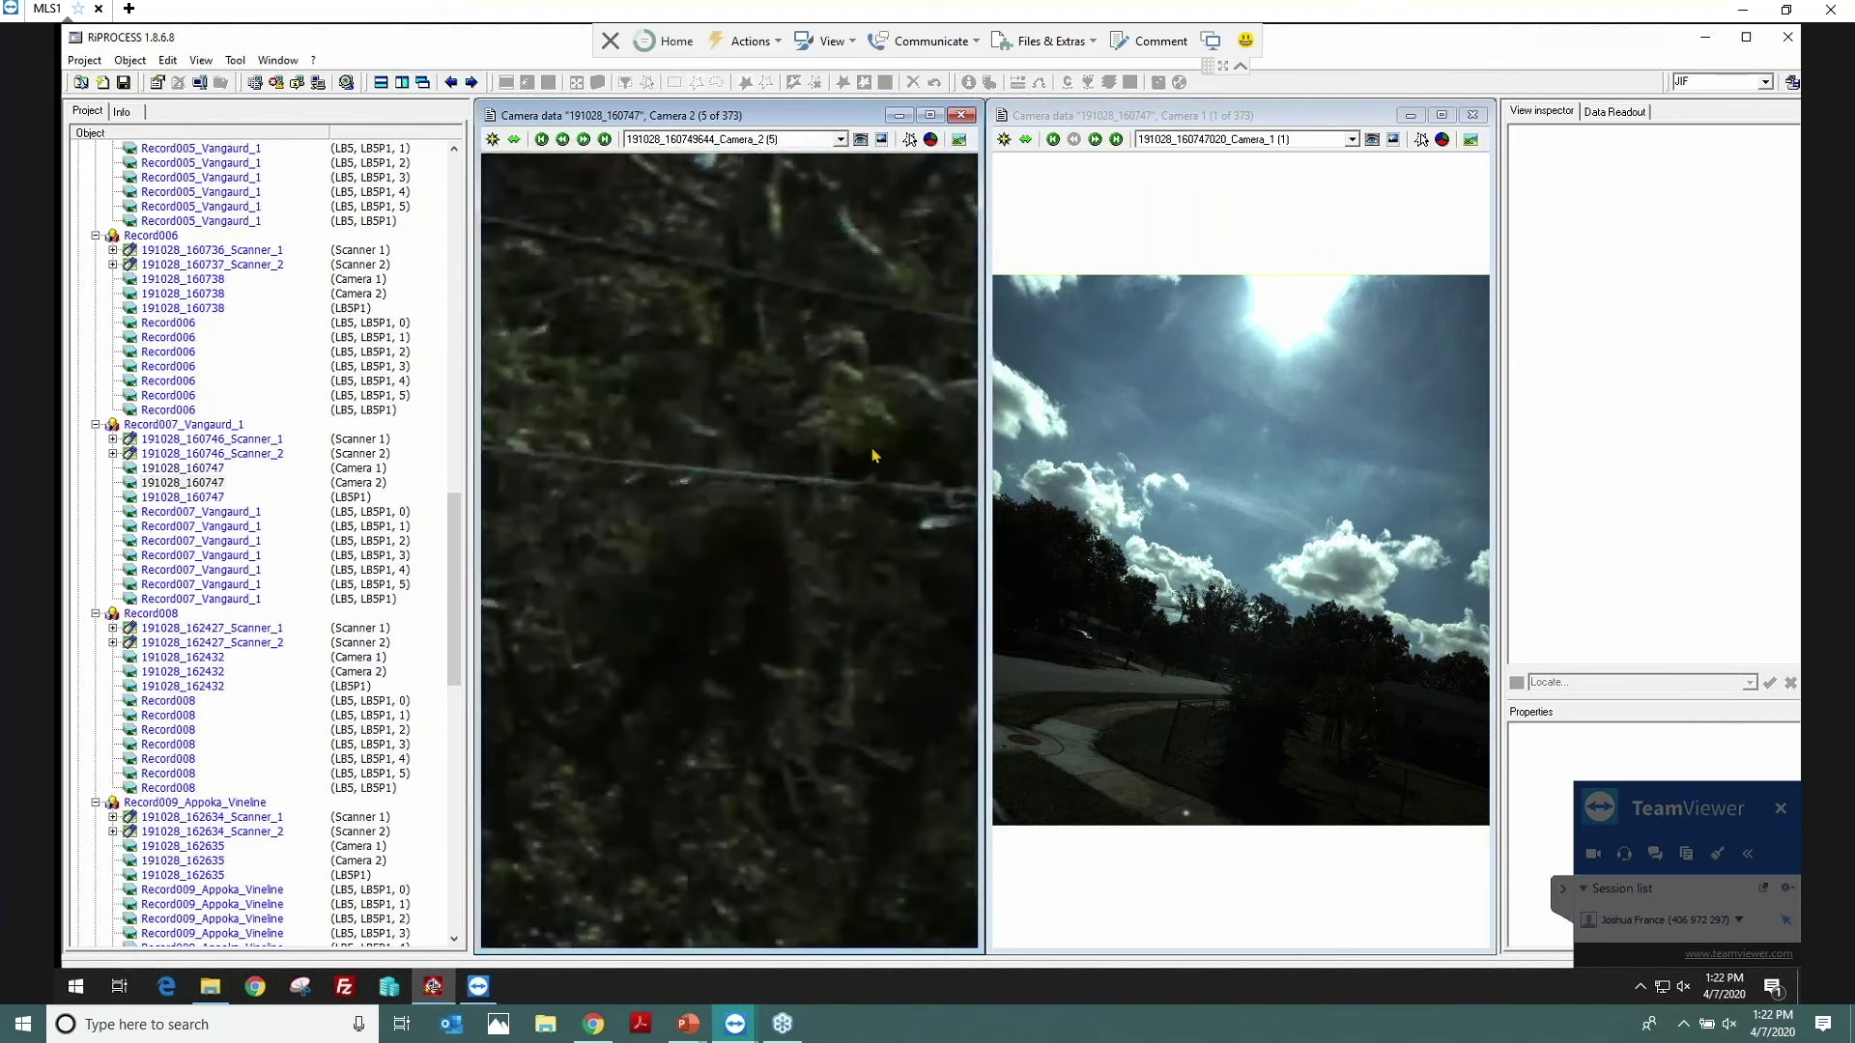
scroll(828, 323, down, 1)
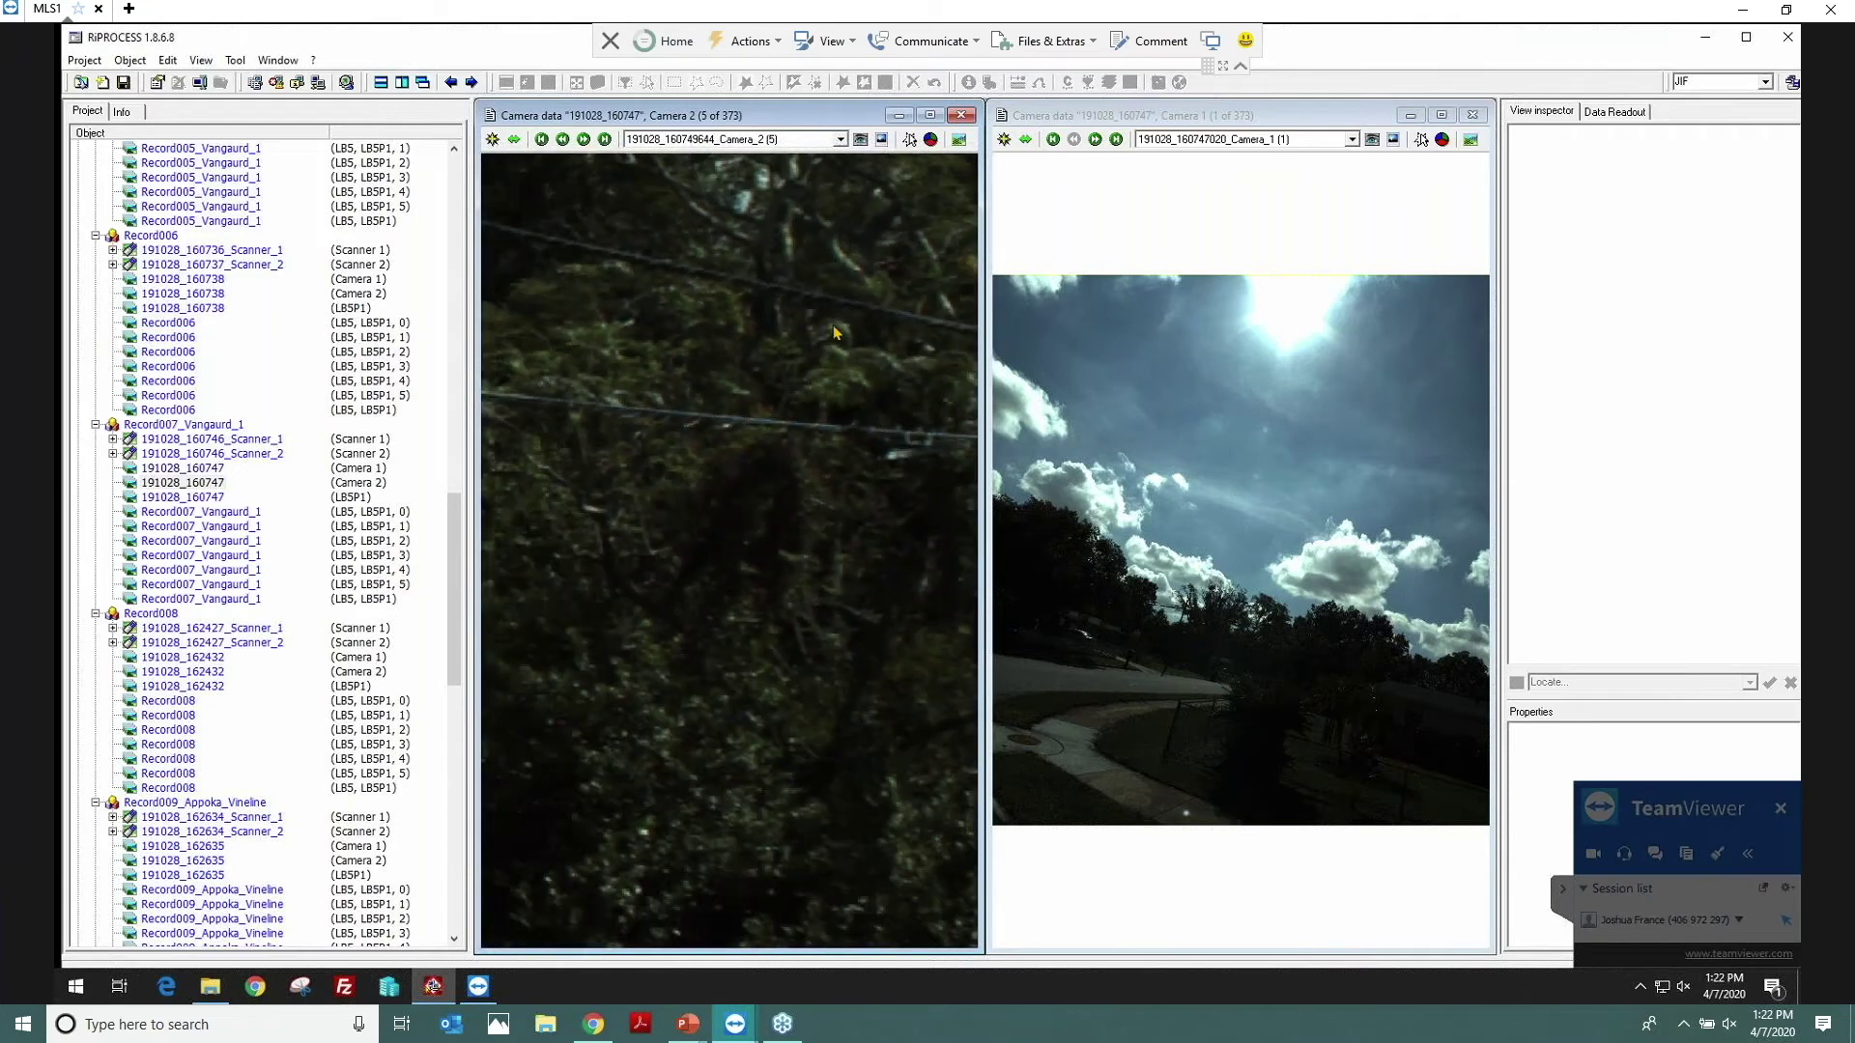
scroll(636, 344, down, 3)
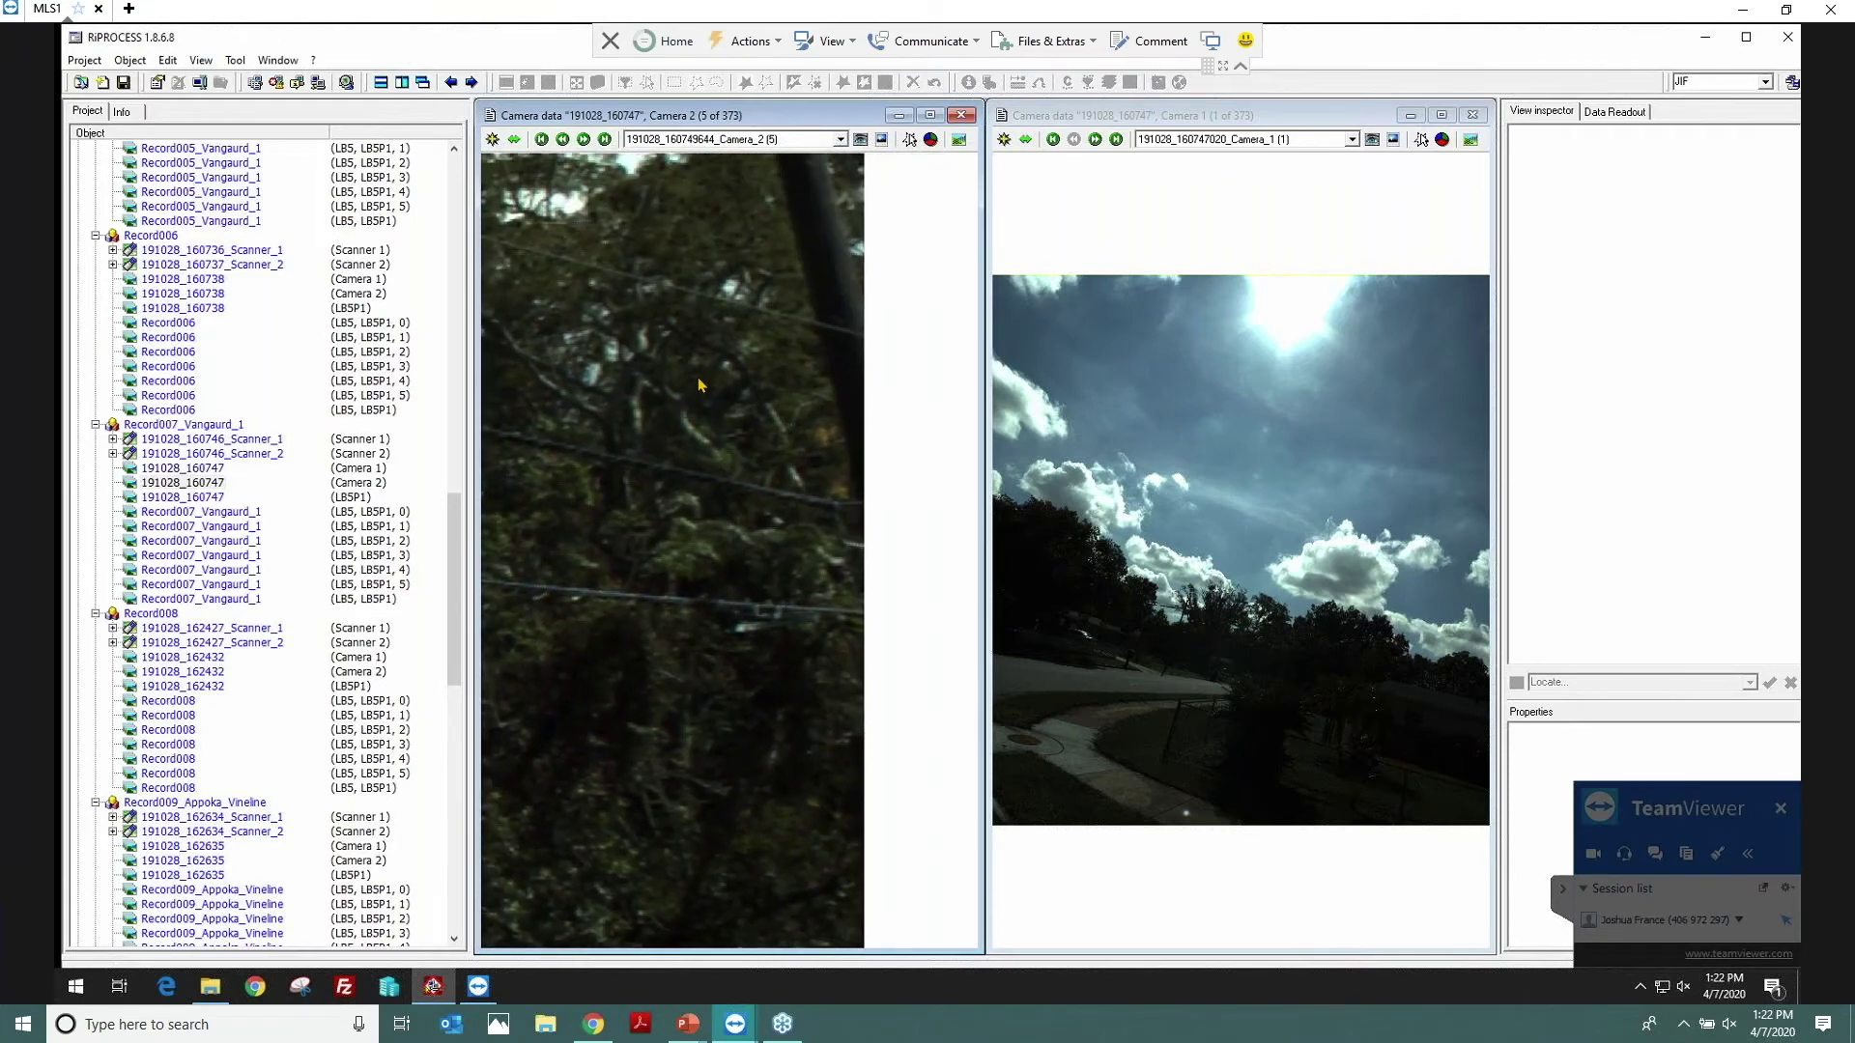
scroll(712, 334, up, 3)
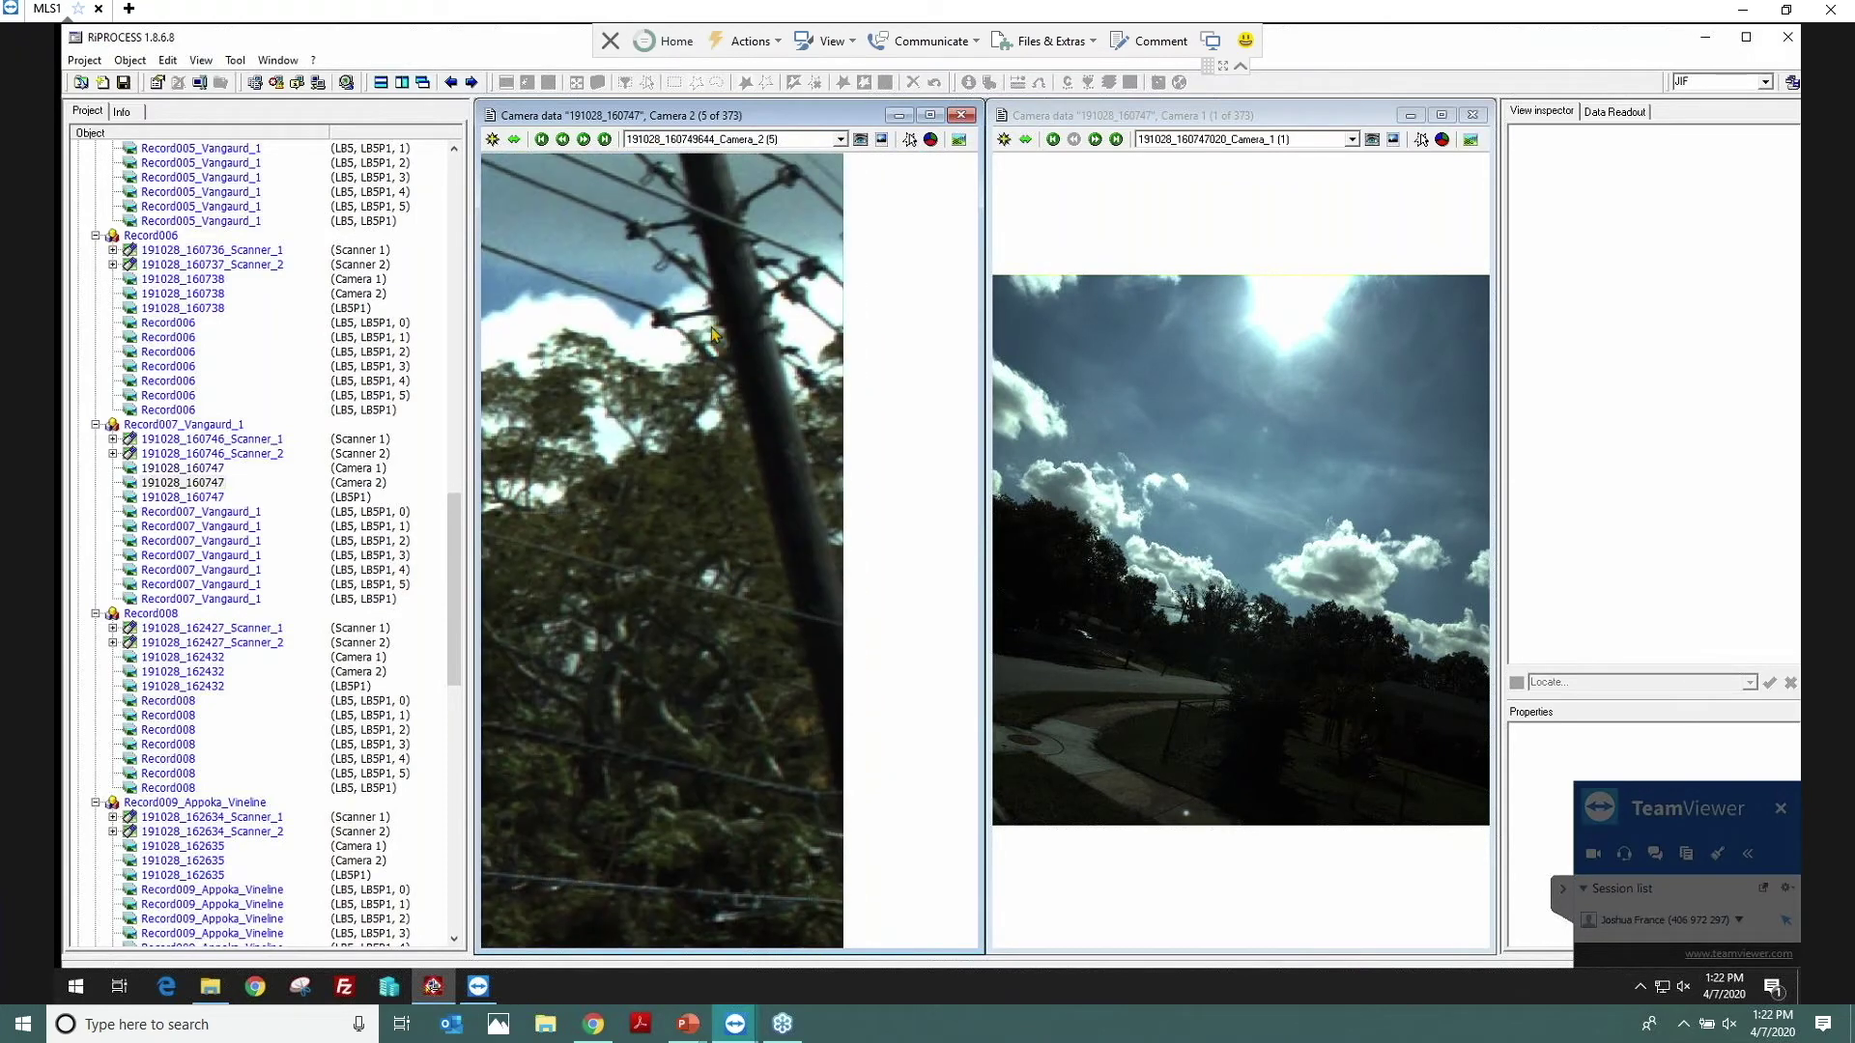
scroll(699, 374, up, 3)
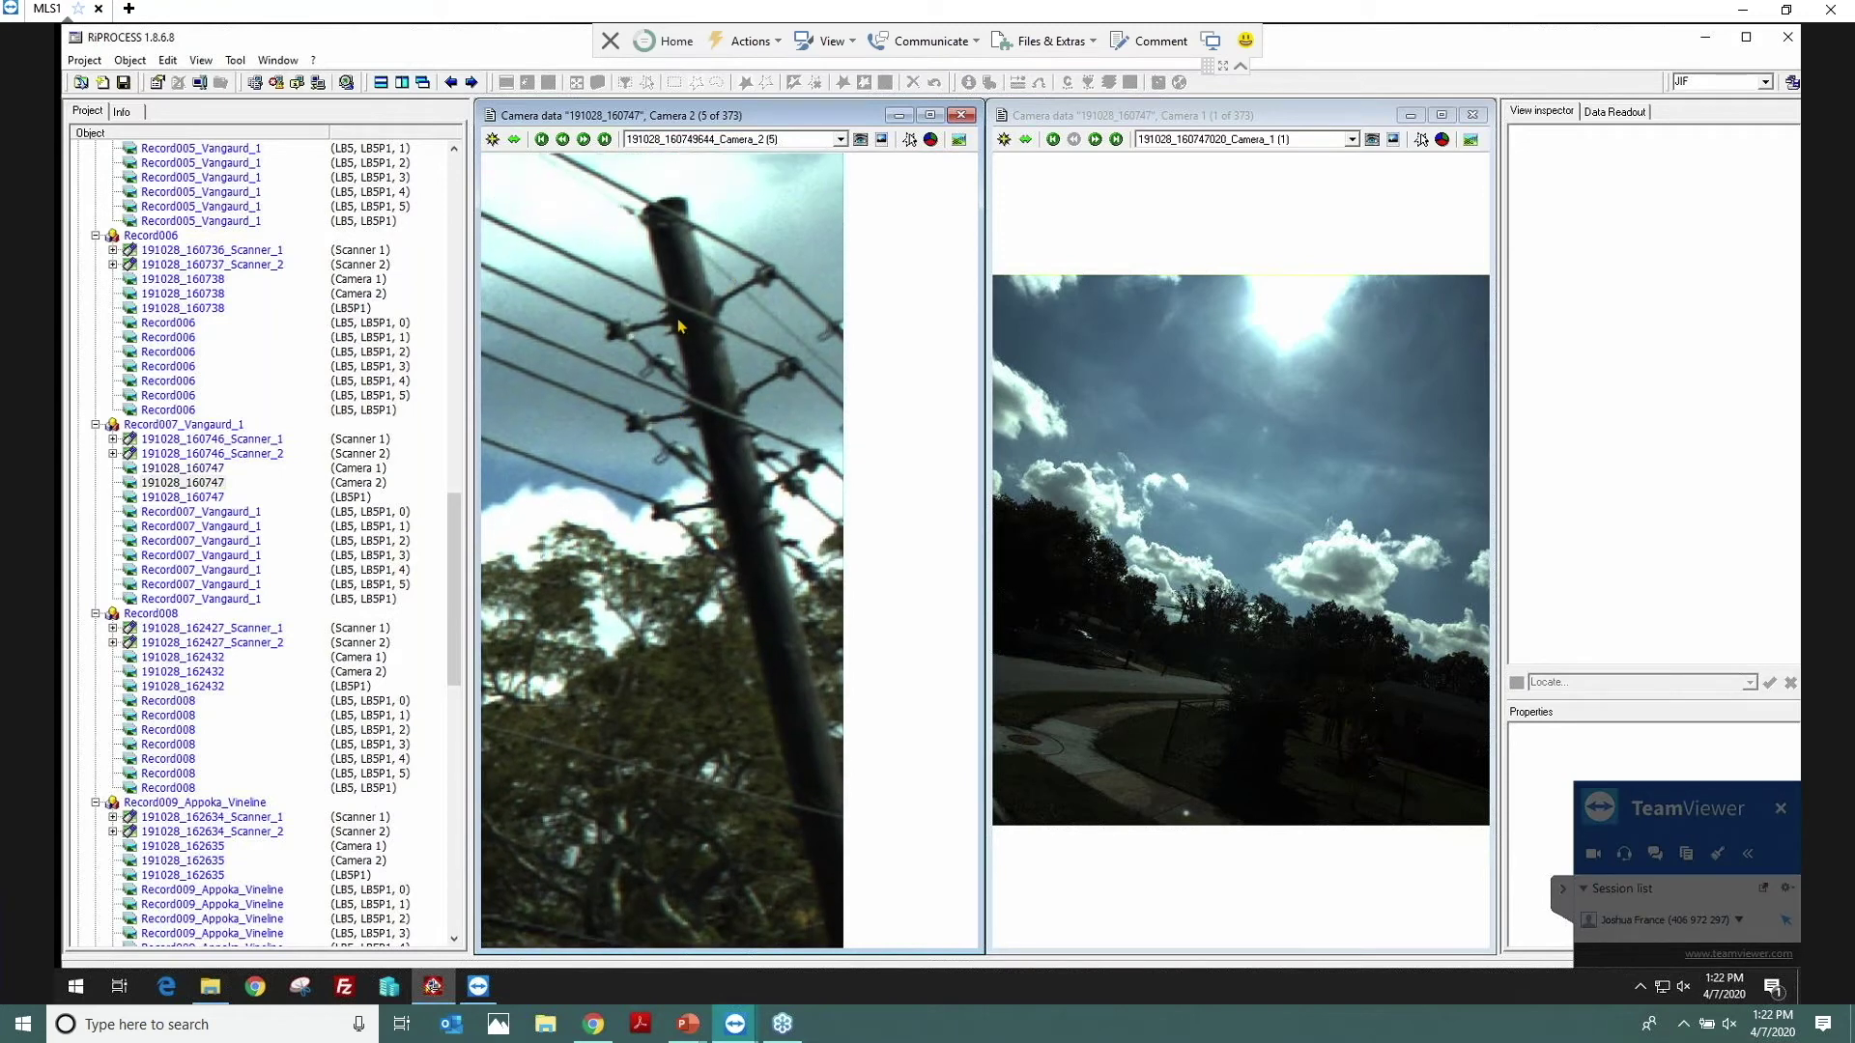
scroll(663, 527, up, 4)
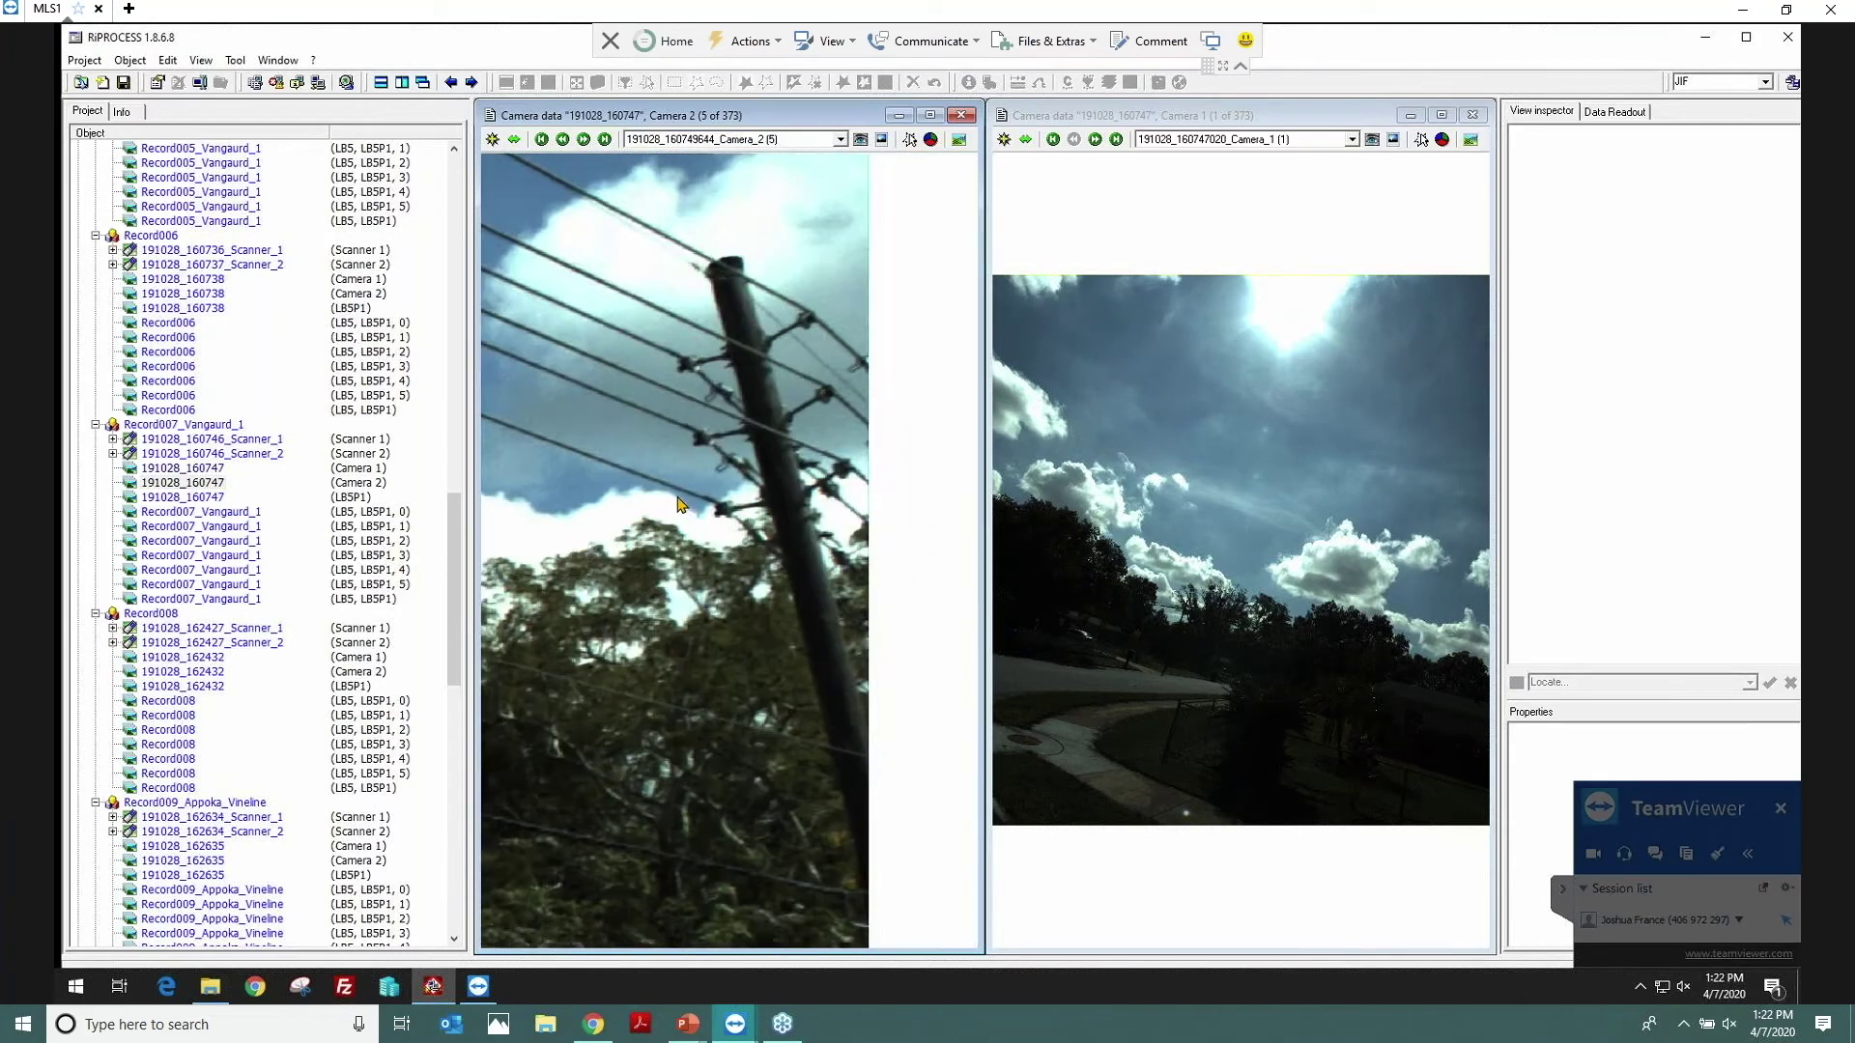
scroll(616, 546, down, 5)
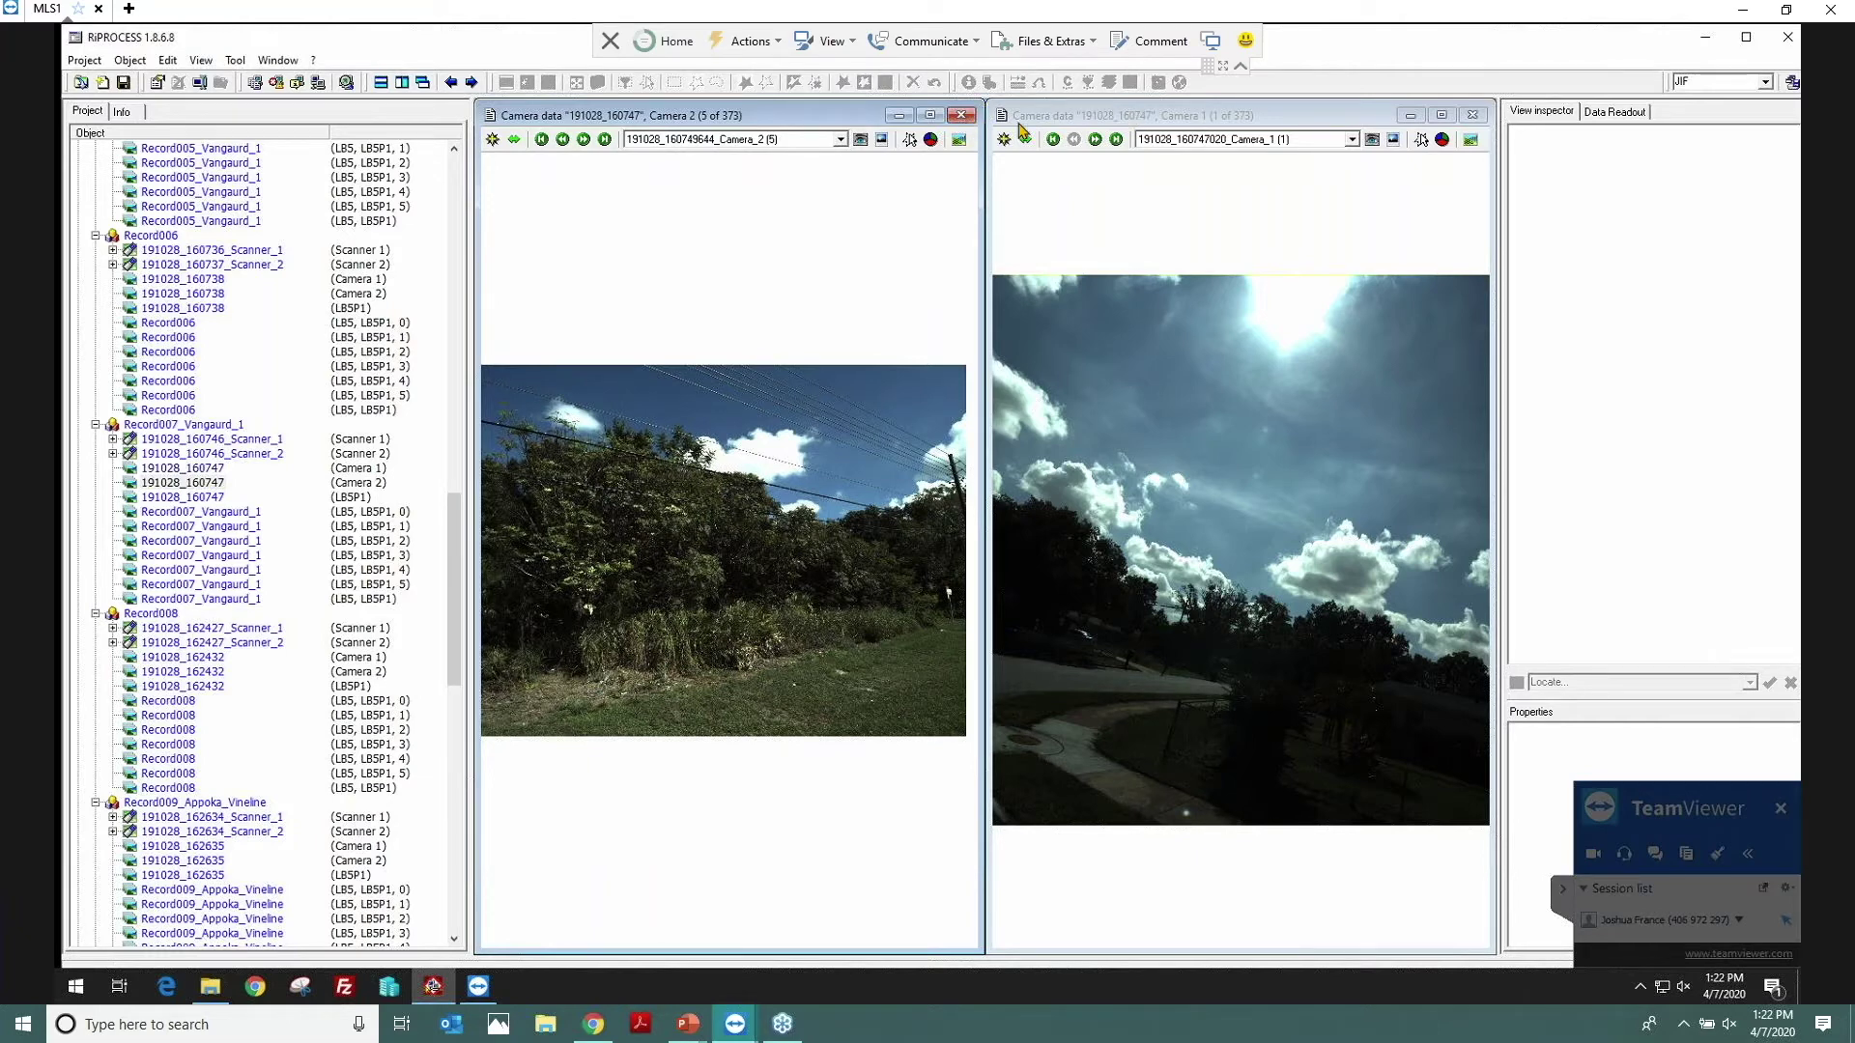
Step: Close the Camera 2 view and browse the first few images in the maximized Camera 1 view, ending on 191028_160747020
click(961, 117)
double_click(1162, 118)
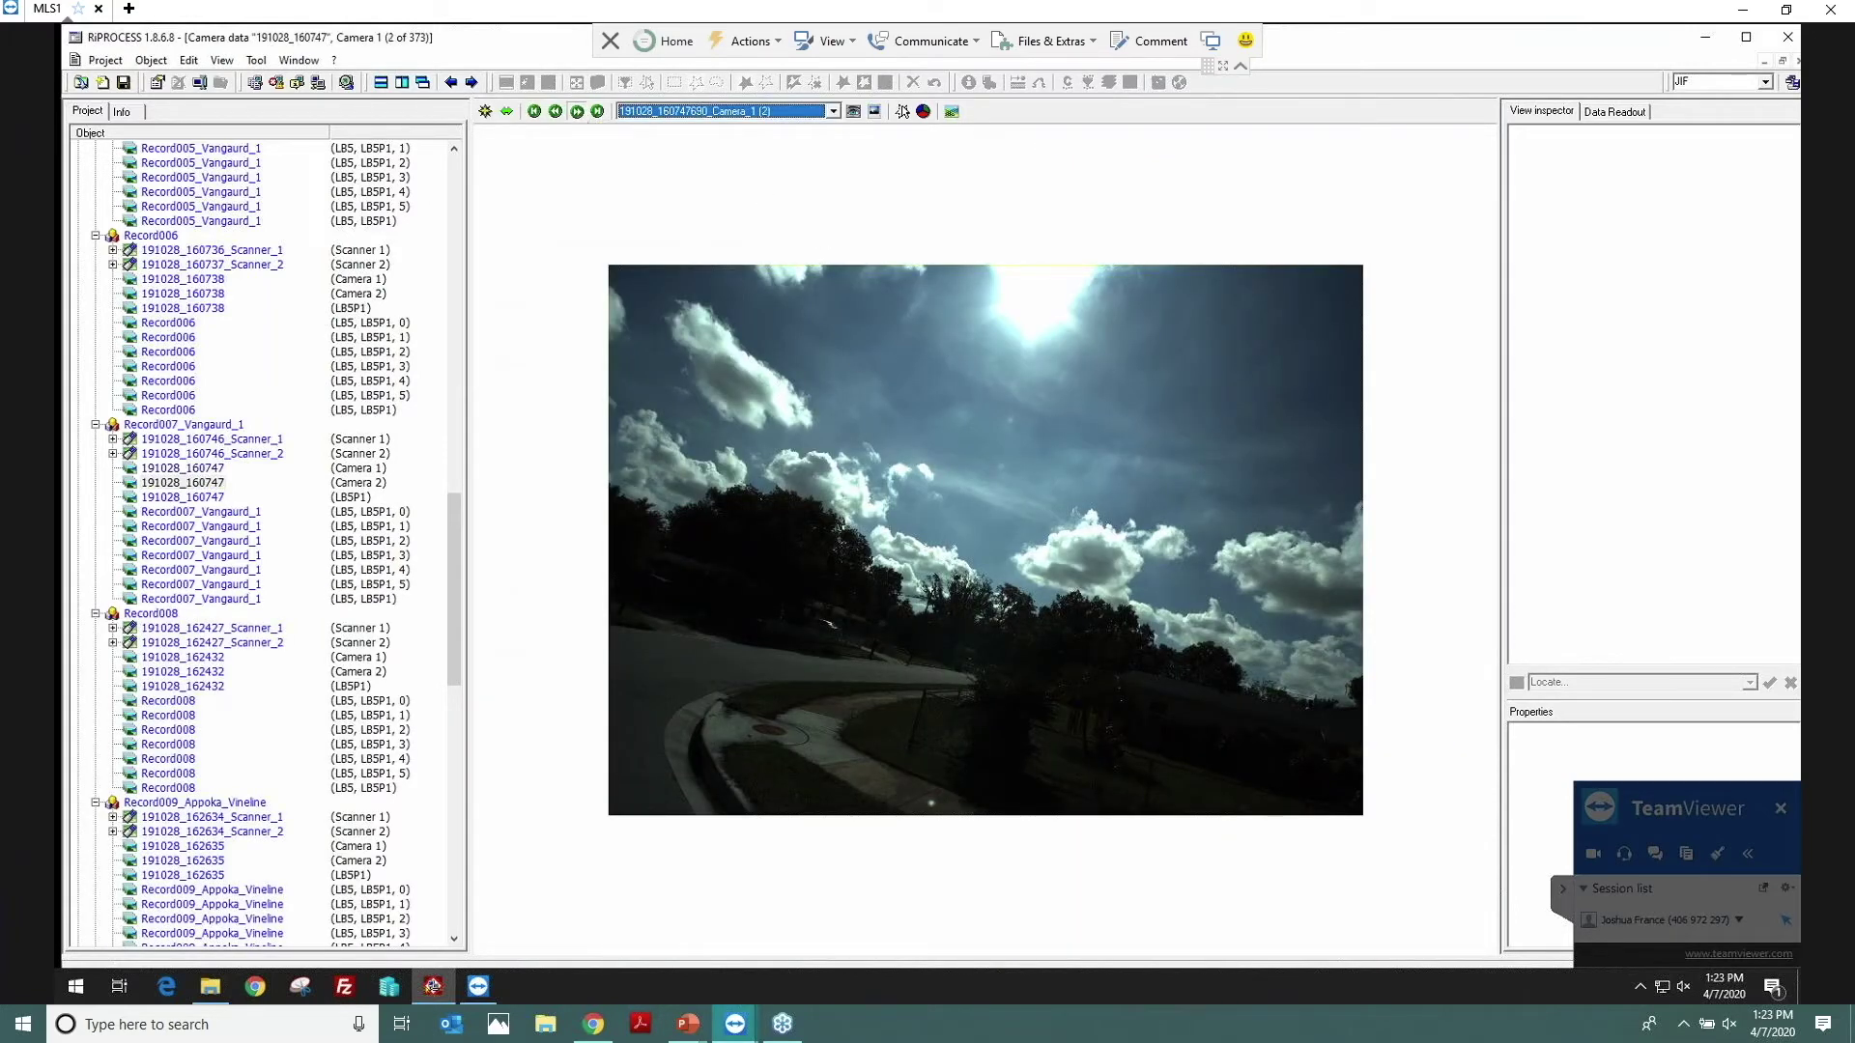
click(577, 112)
click(577, 111)
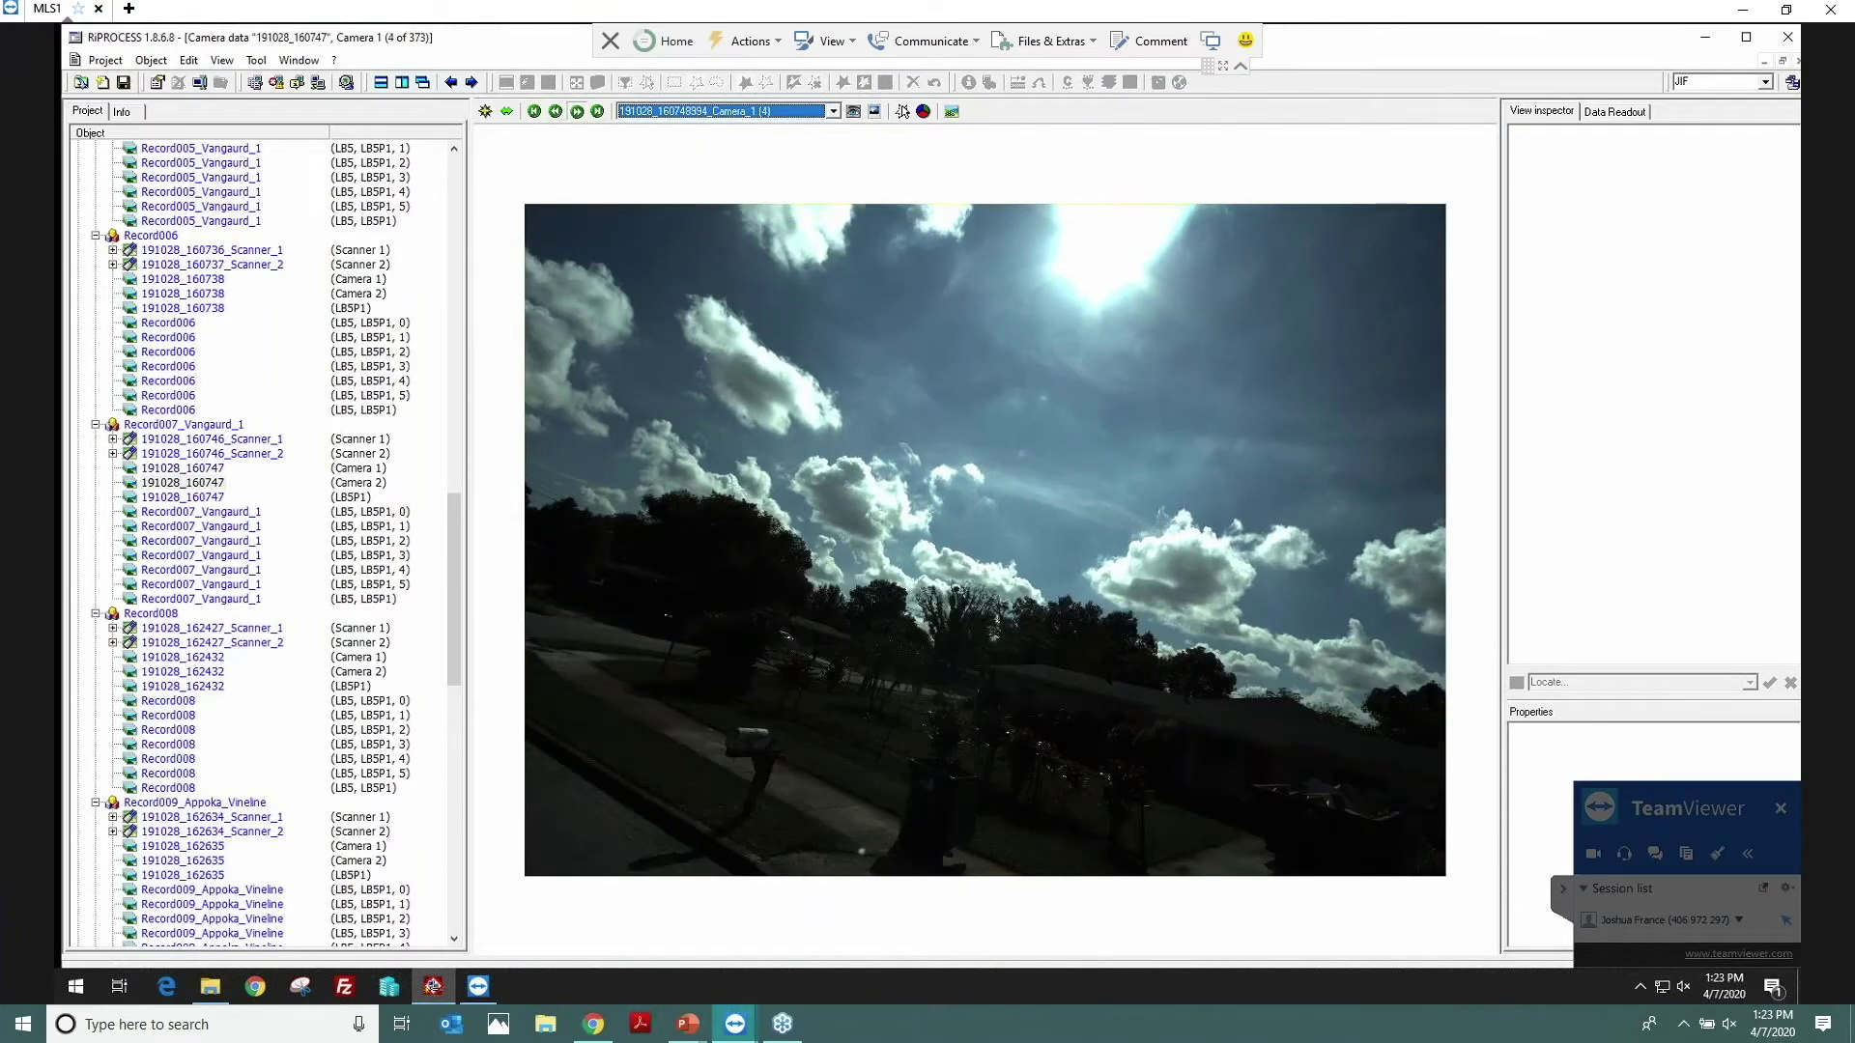
click(577, 111)
click(557, 111)
click(556, 111)
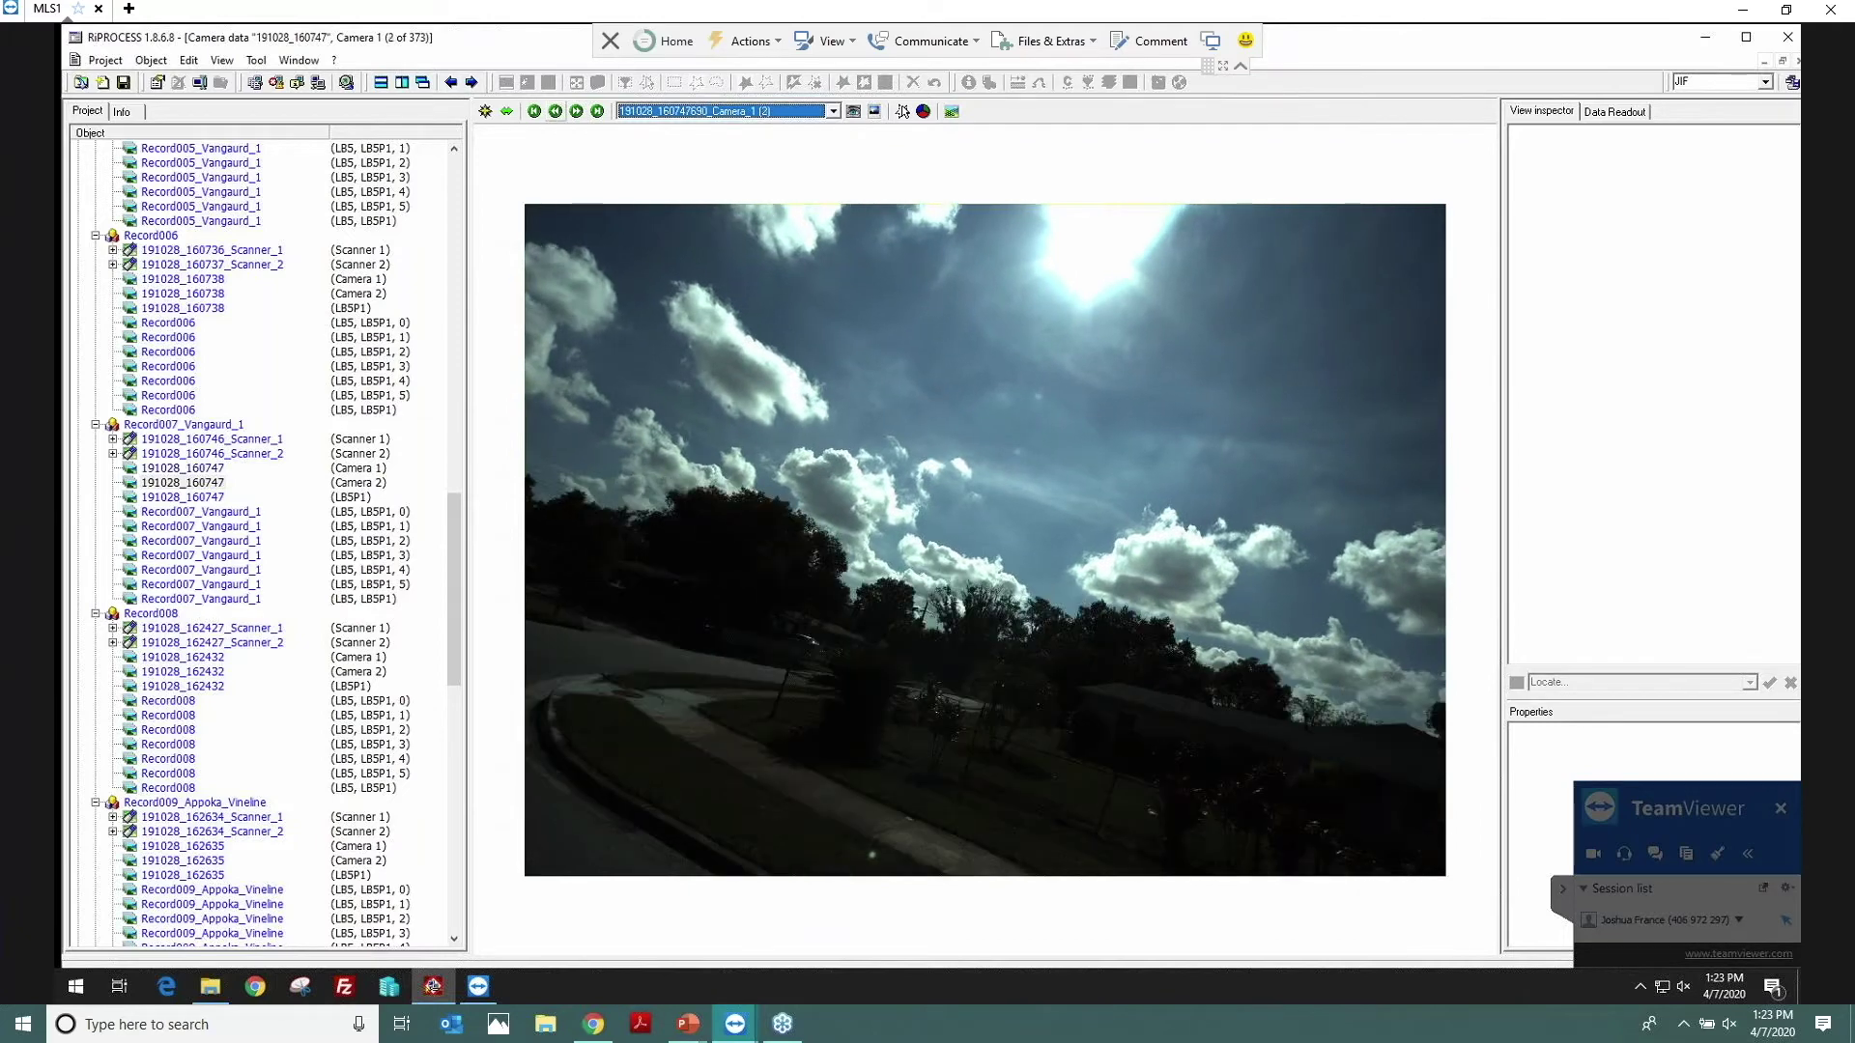
click(557, 111)
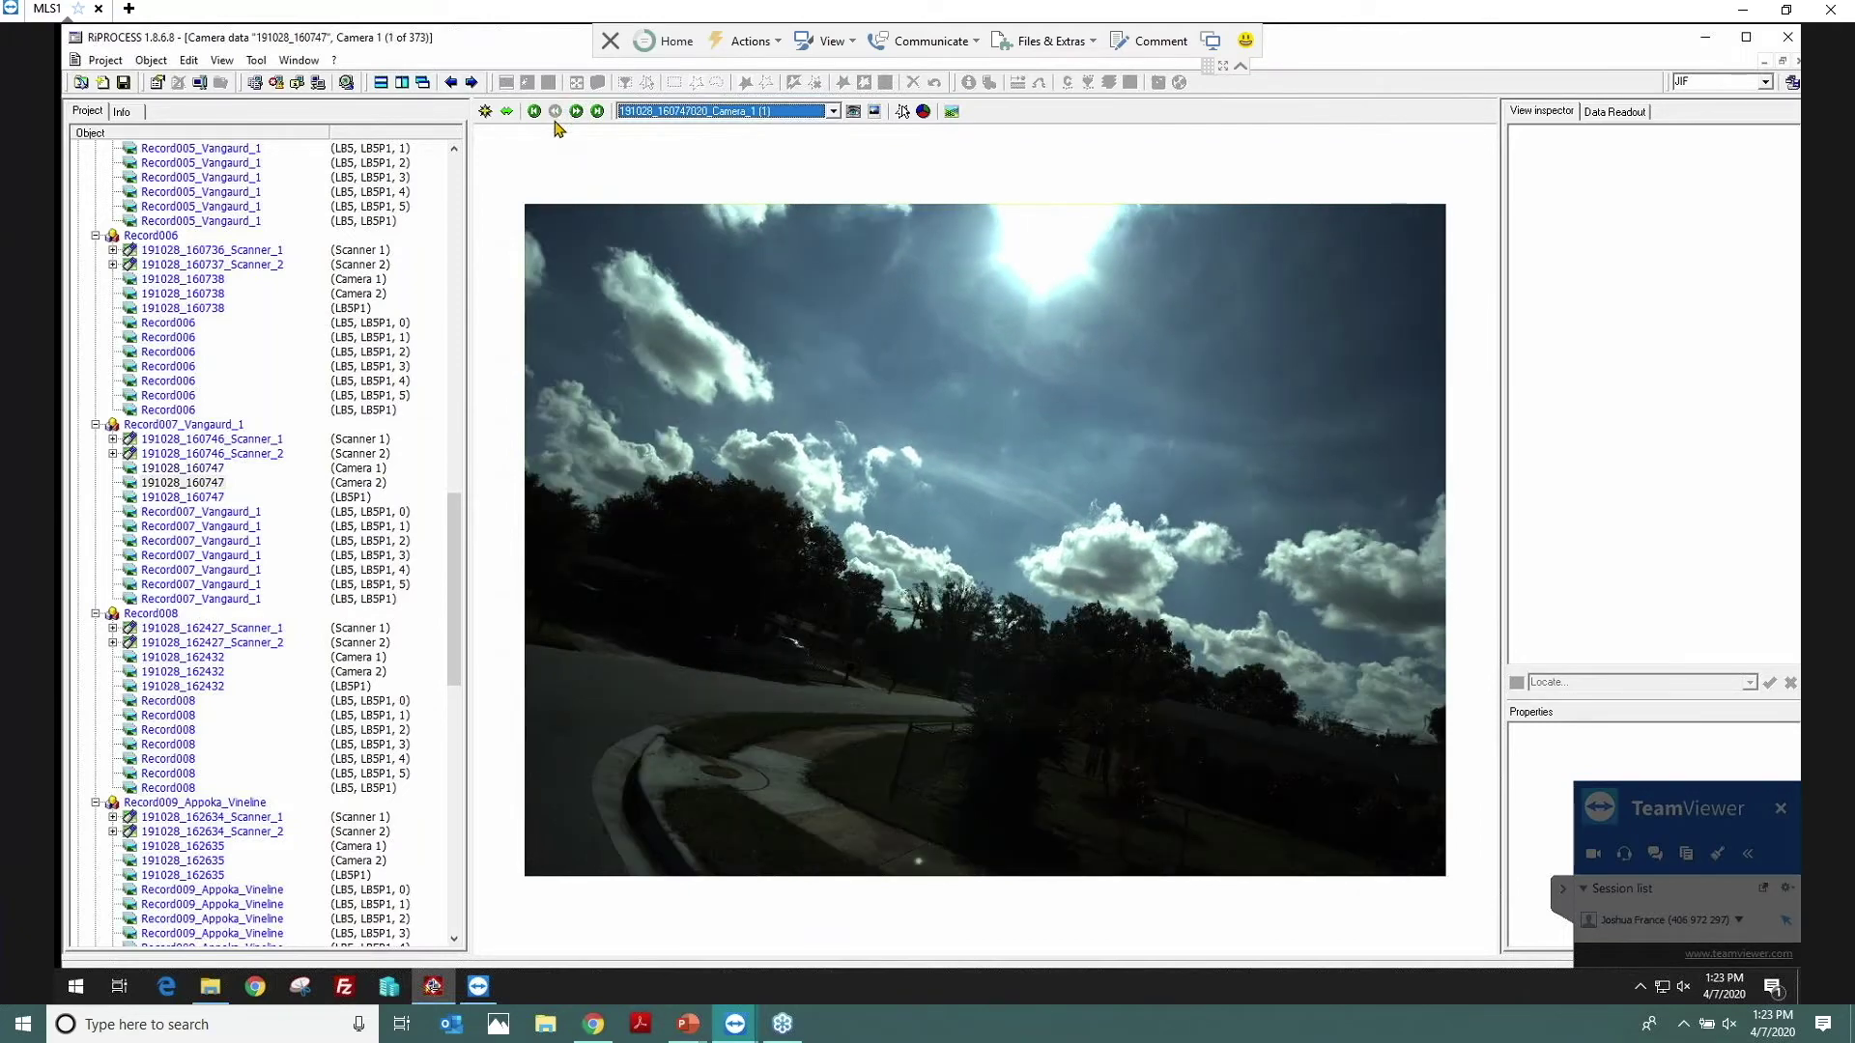
Step: Draw a polygon mask for Color Correction around the sun in Camera 1 image 191028_160747020
click(901, 111)
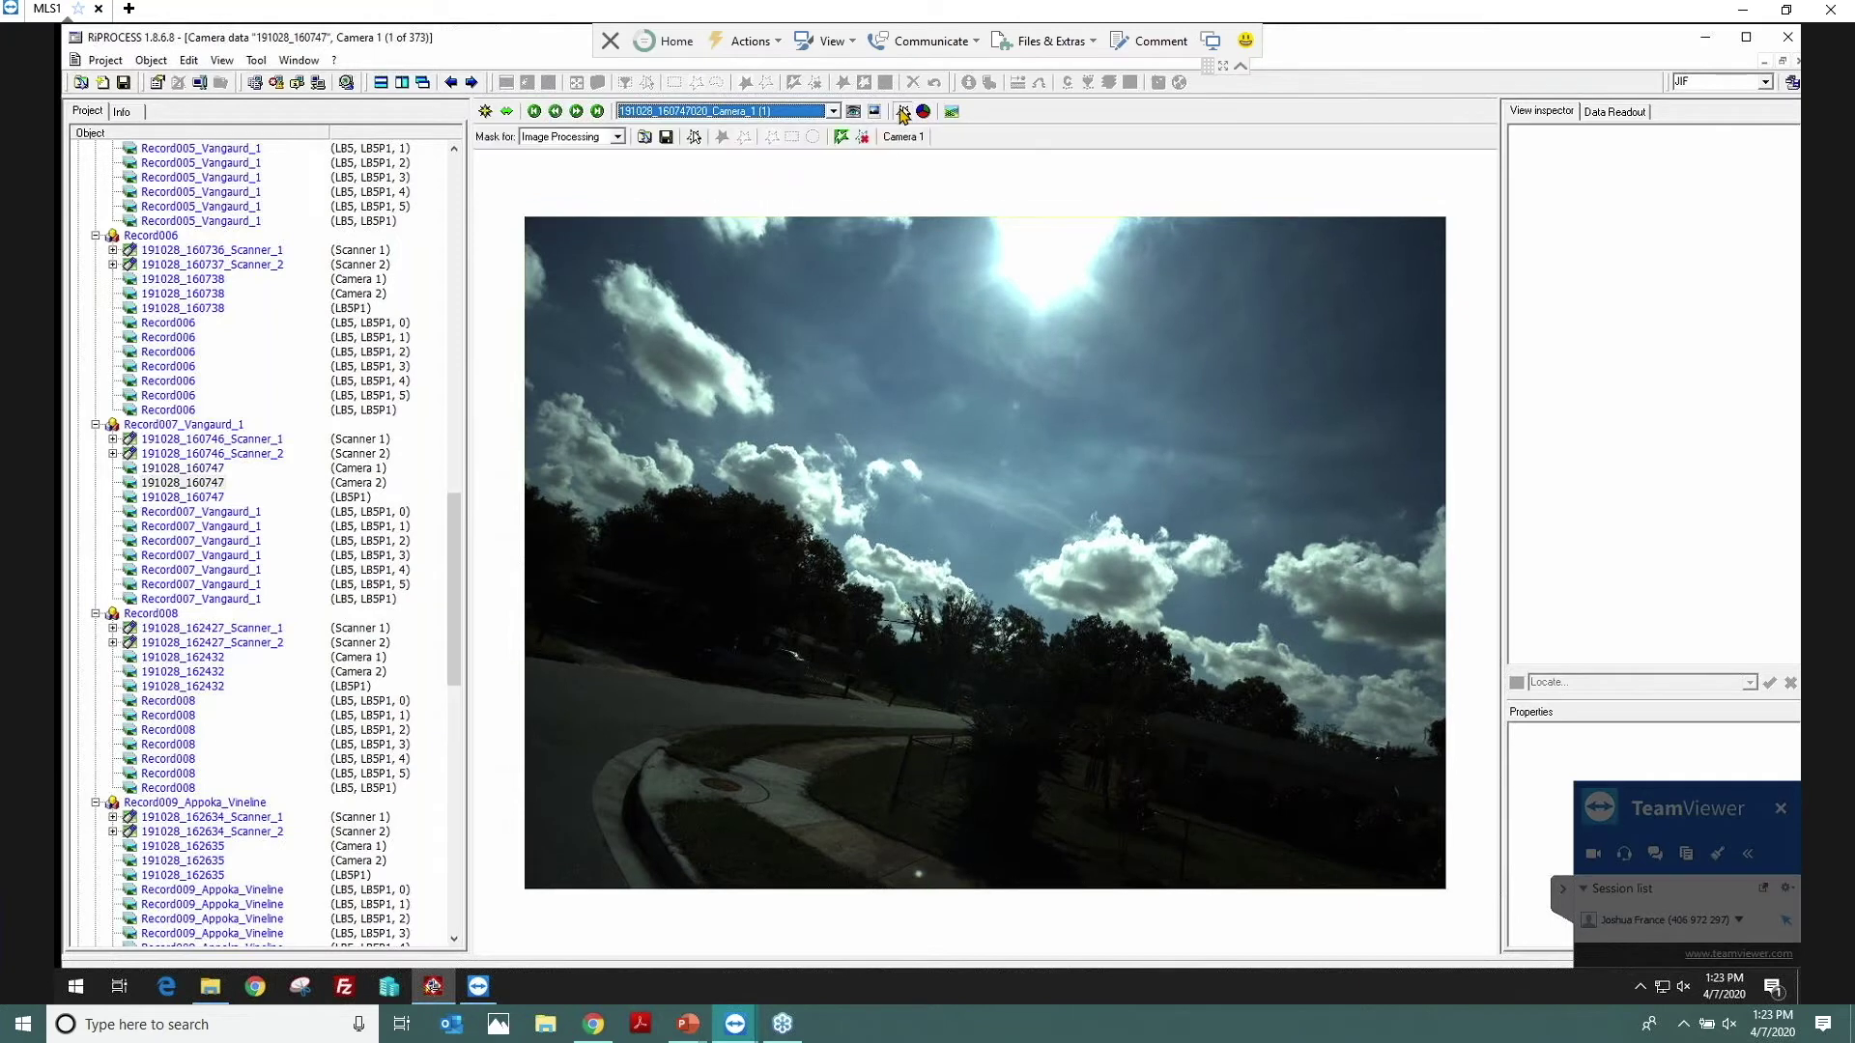
click(618, 137)
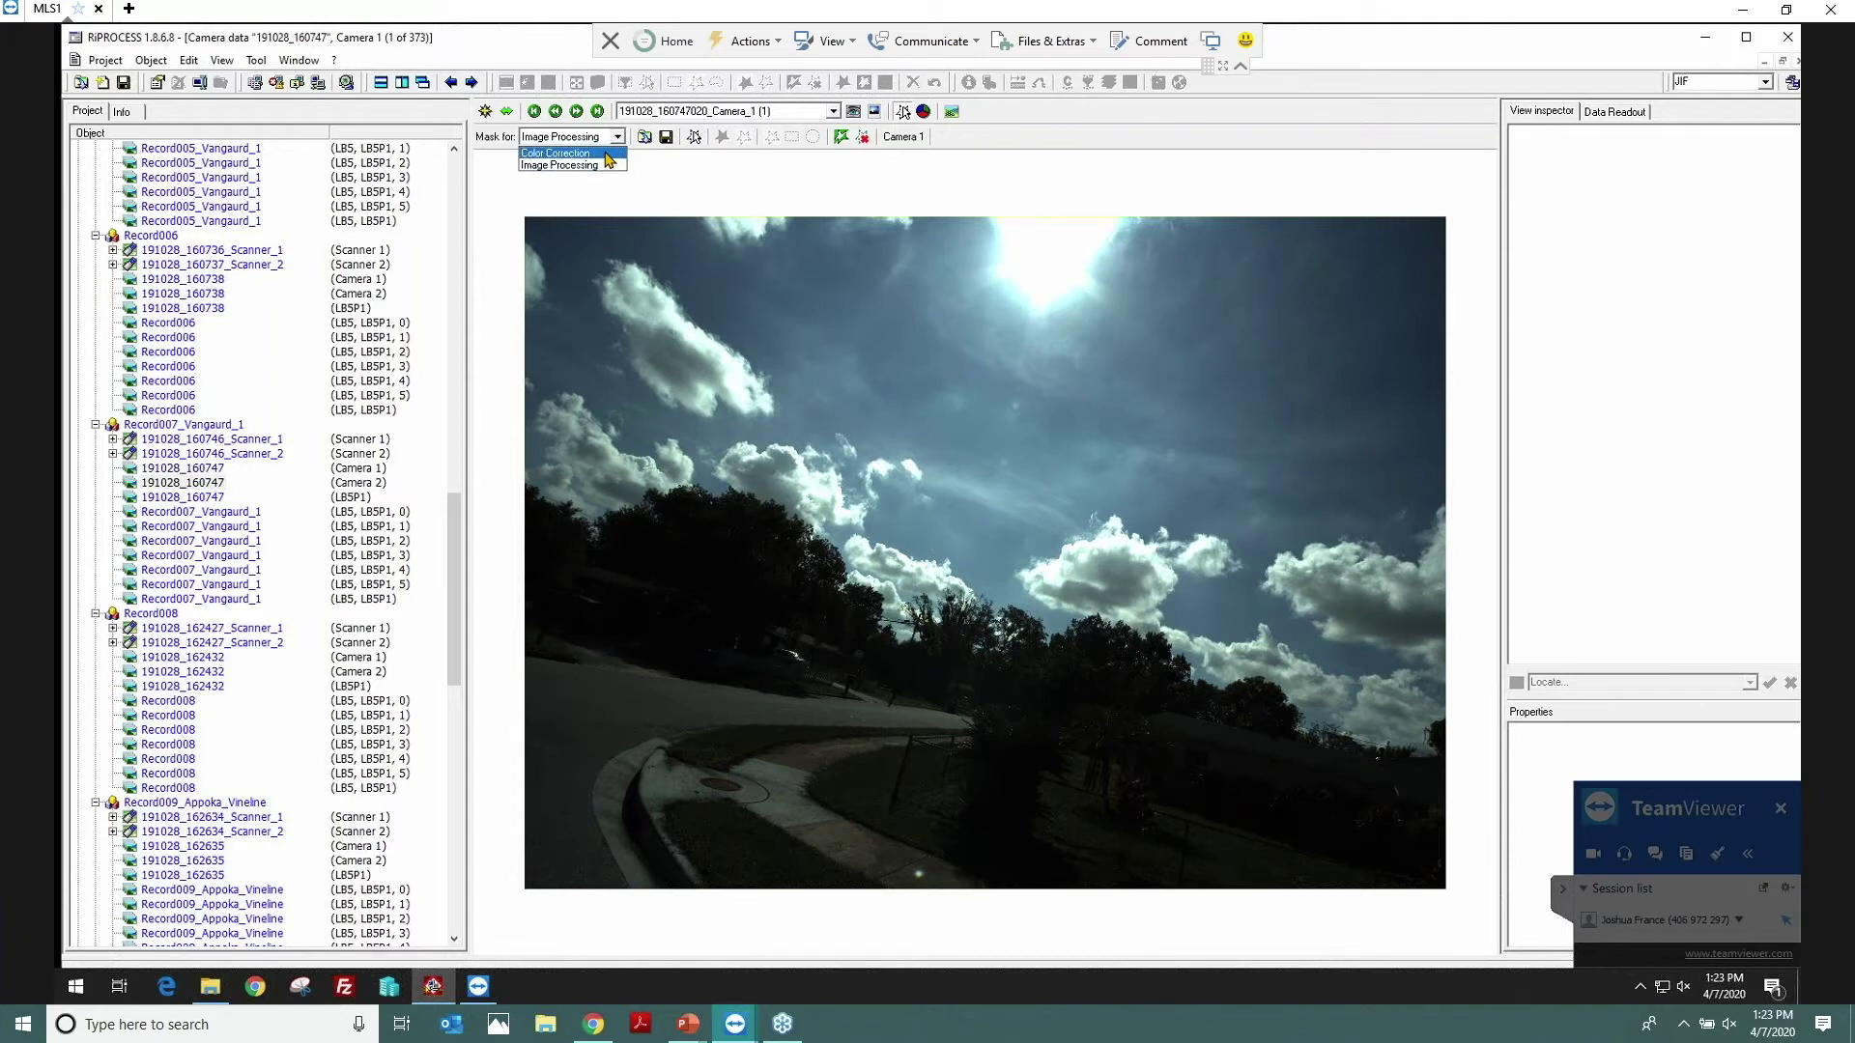
click(607, 154)
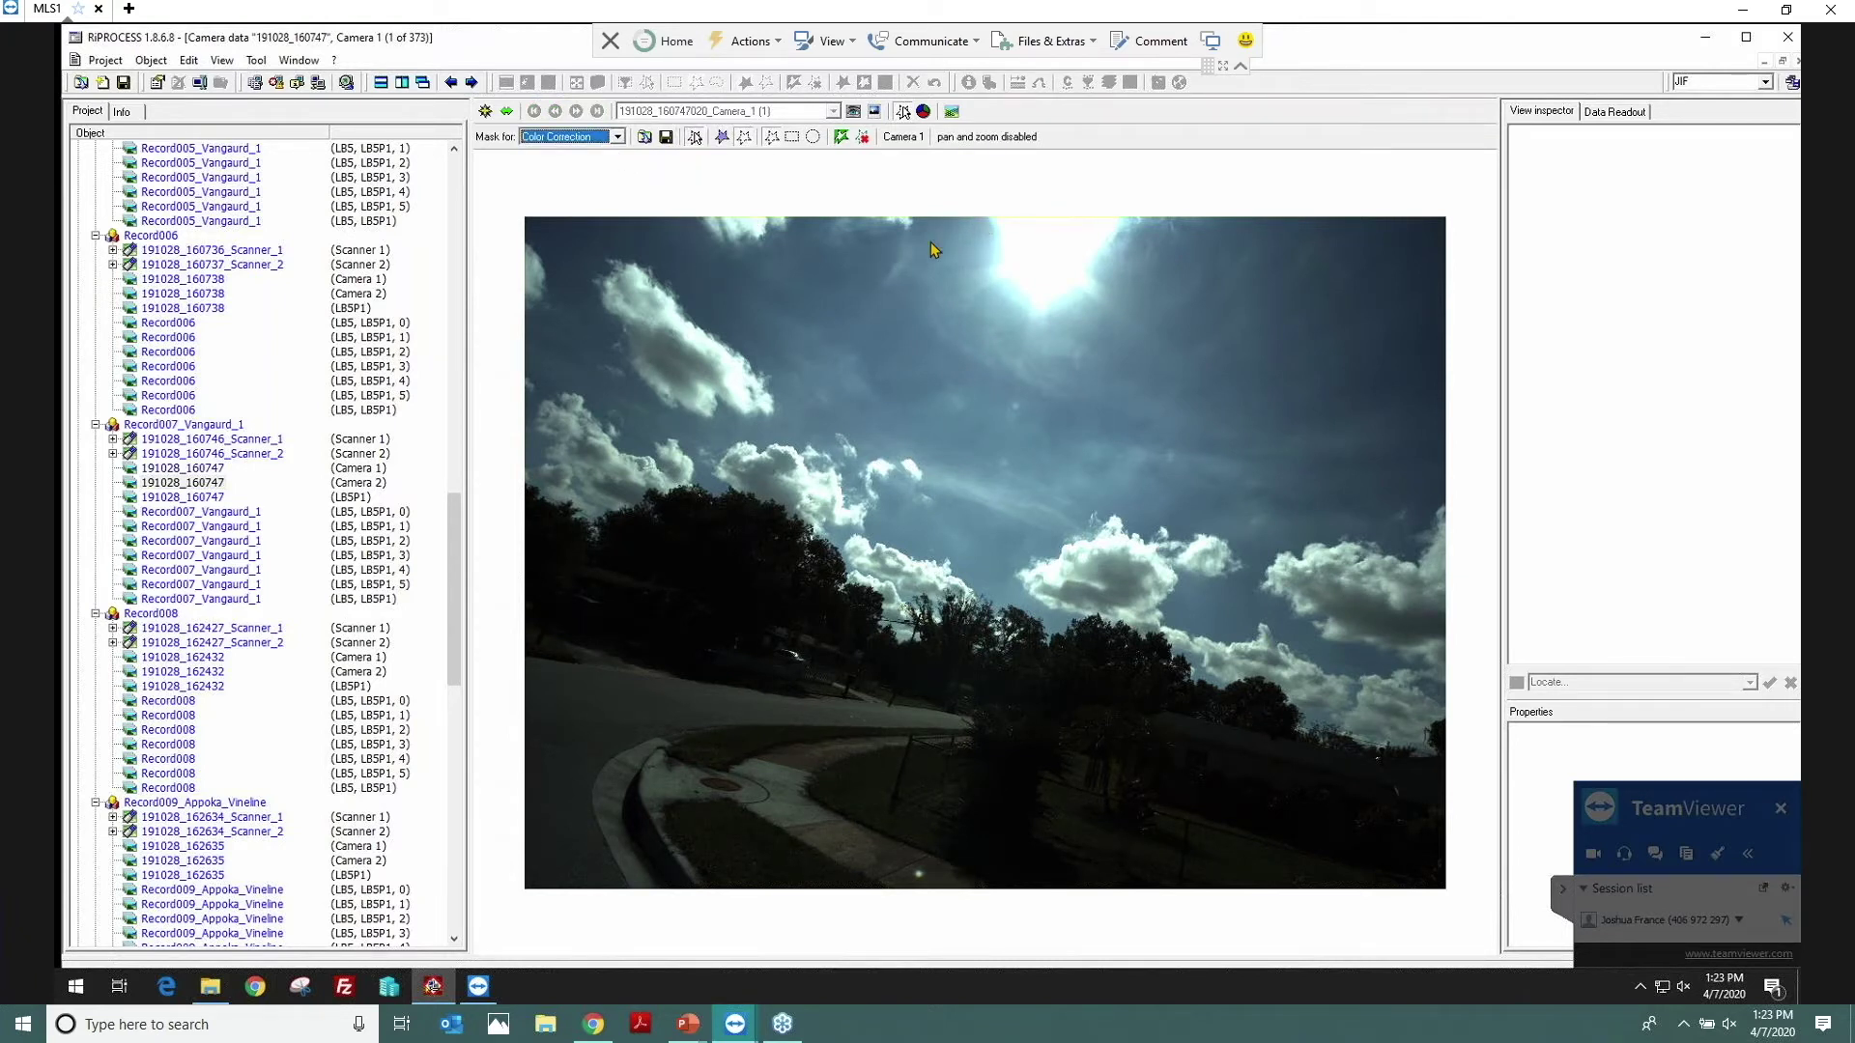
click(937, 208)
click(980, 323)
click(1049, 343)
click(1120, 325)
click(1153, 280)
click(1166, 220)
double_click(1167, 212)
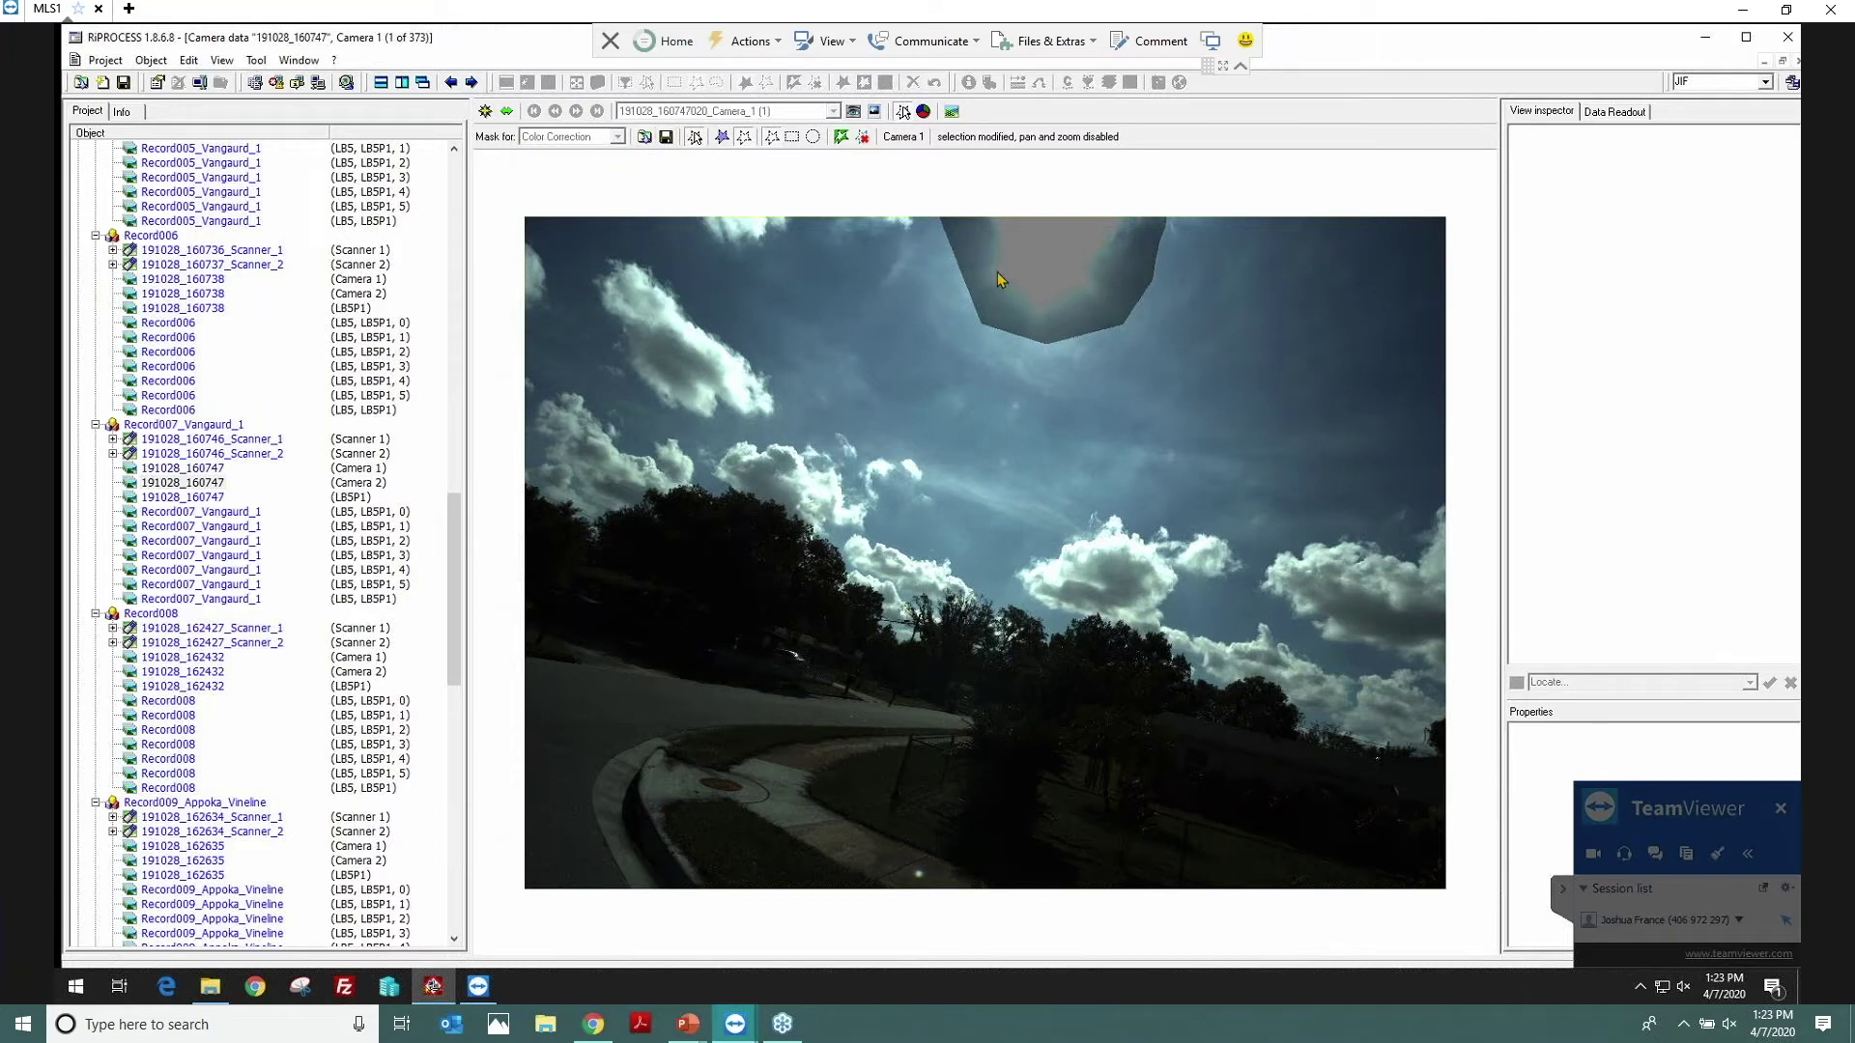
Step: Save the Color Correction mask for Camera 1, and open and dismiss the mask file browser
click(665, 136)
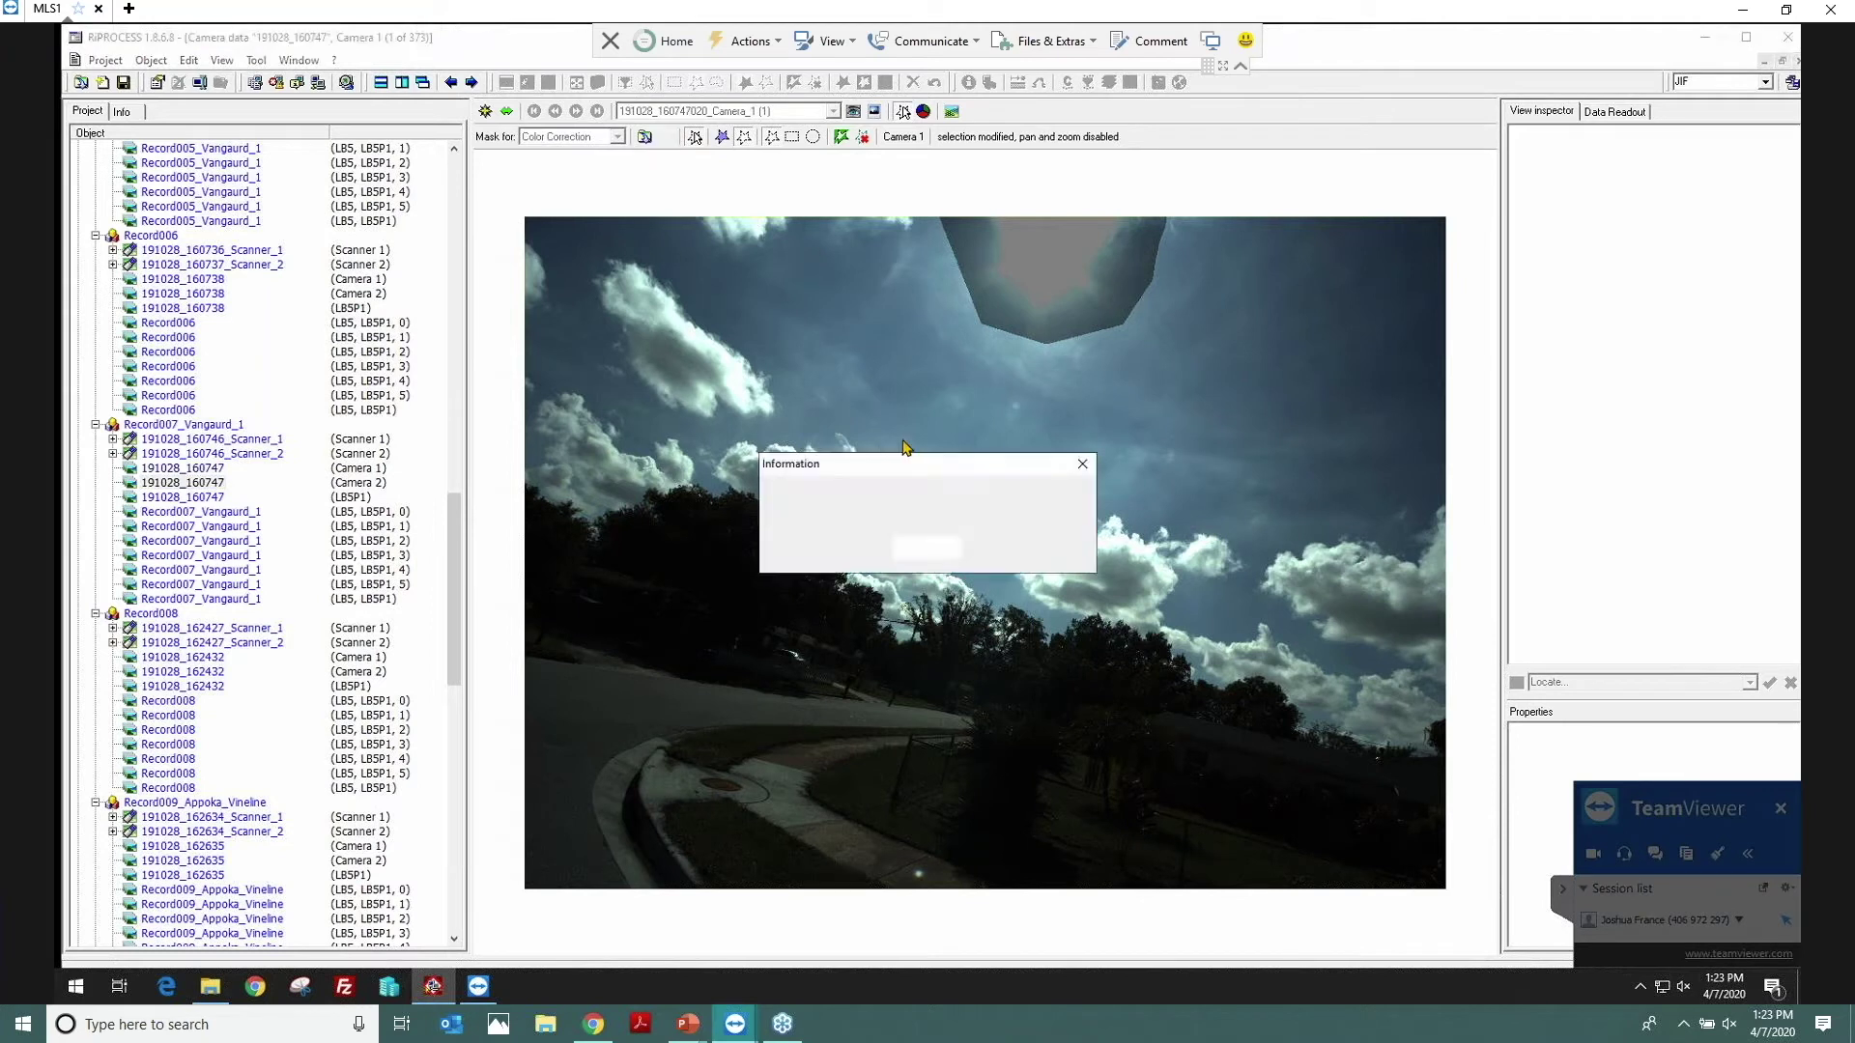
click(942, 554)
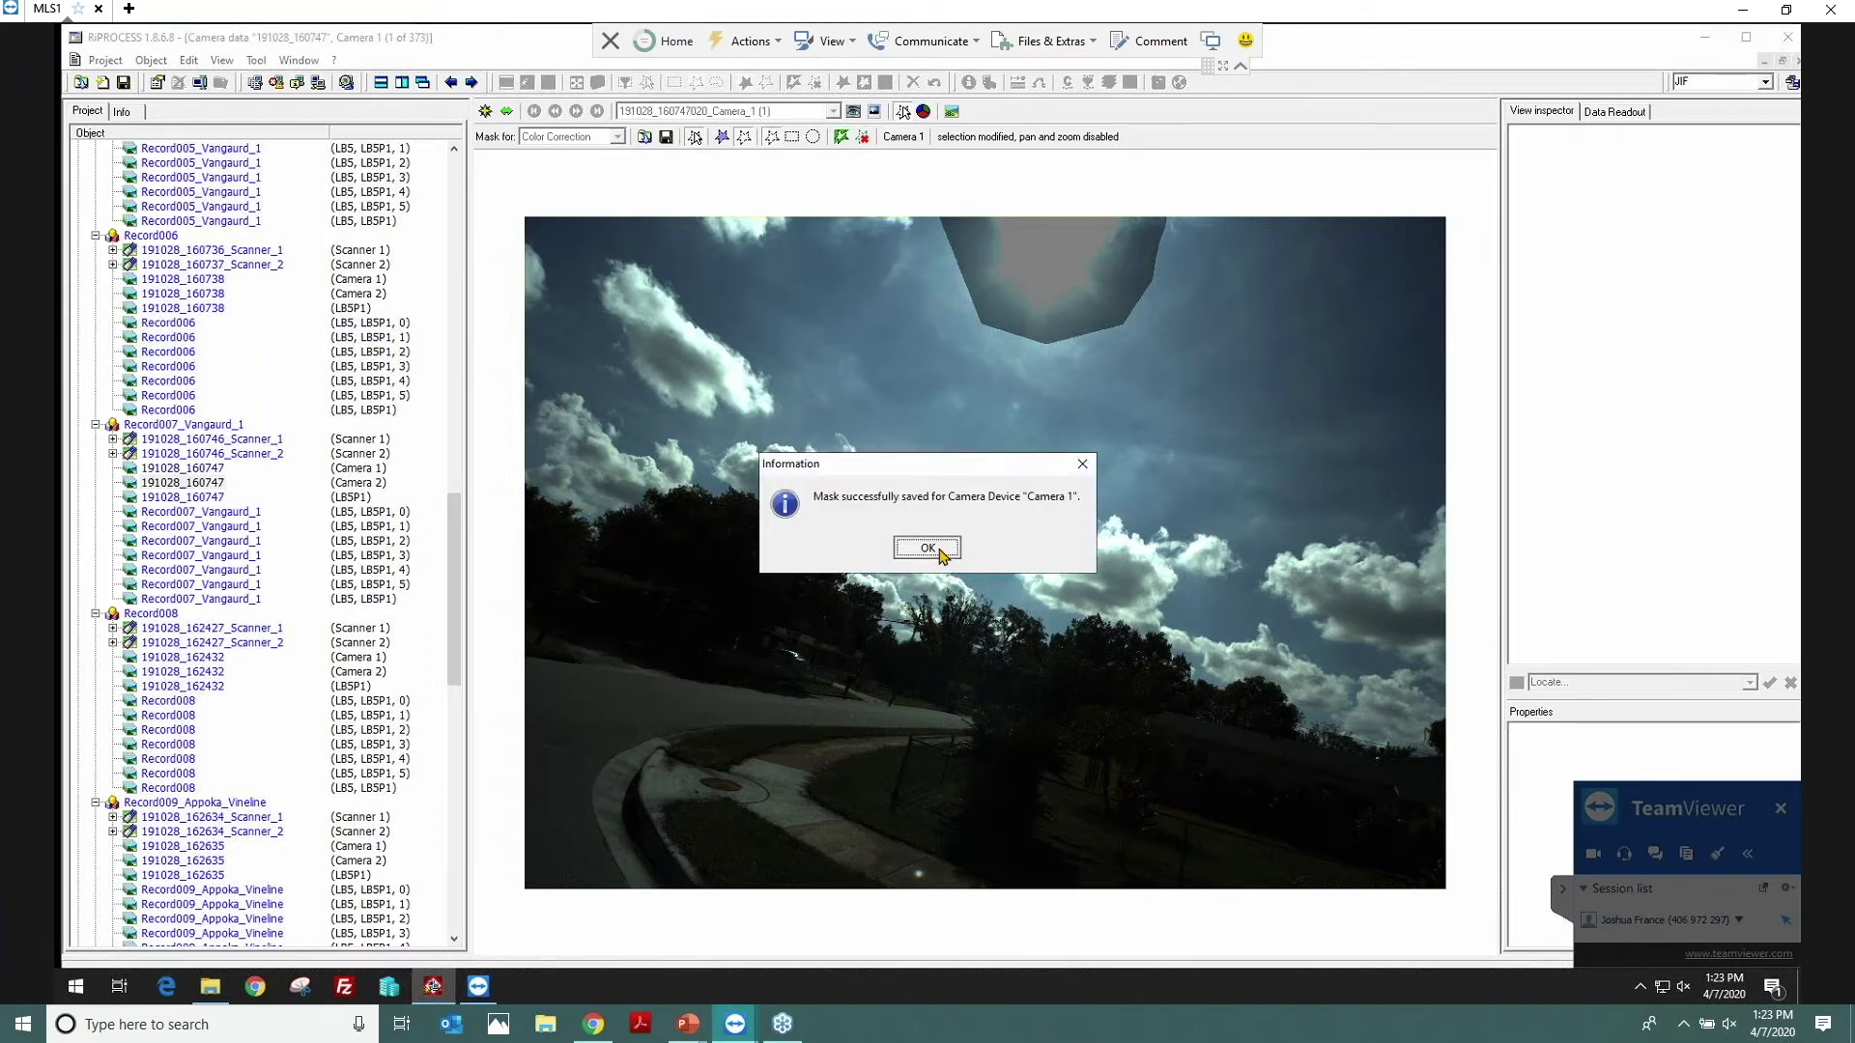
click(942, 554)
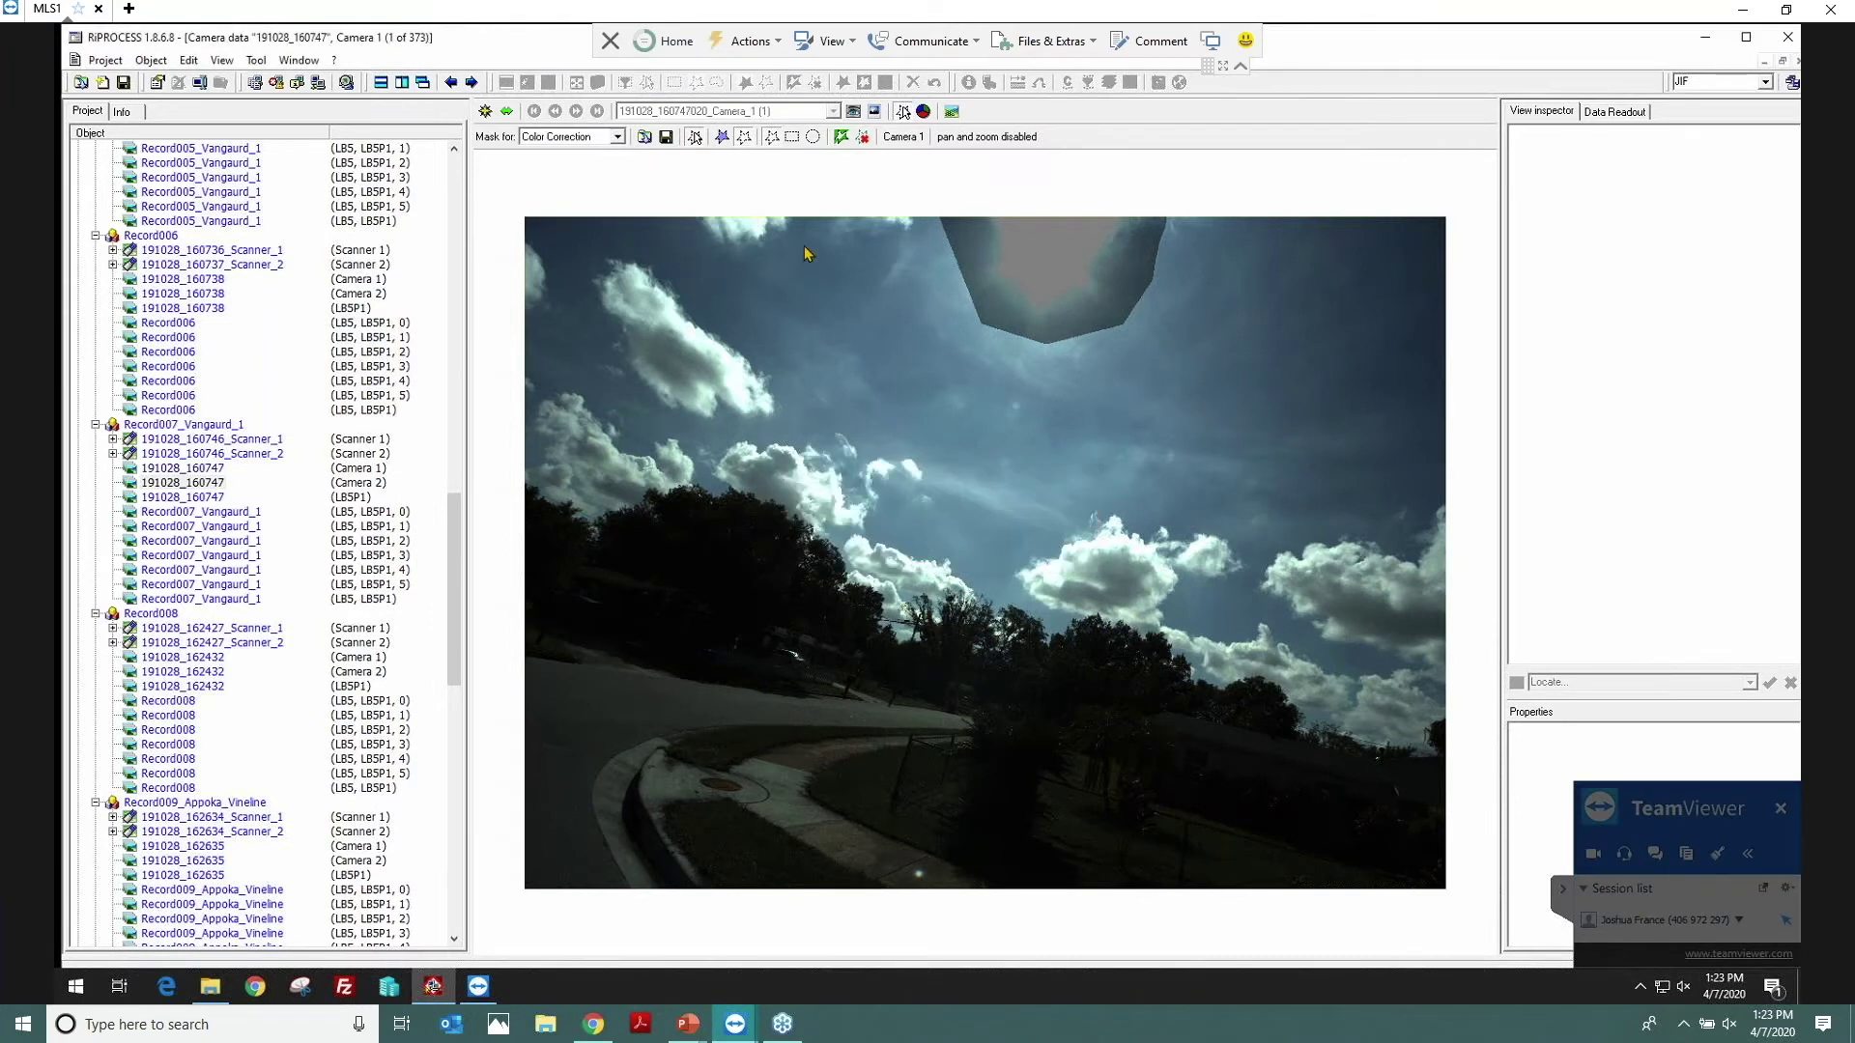
click(644, 138)
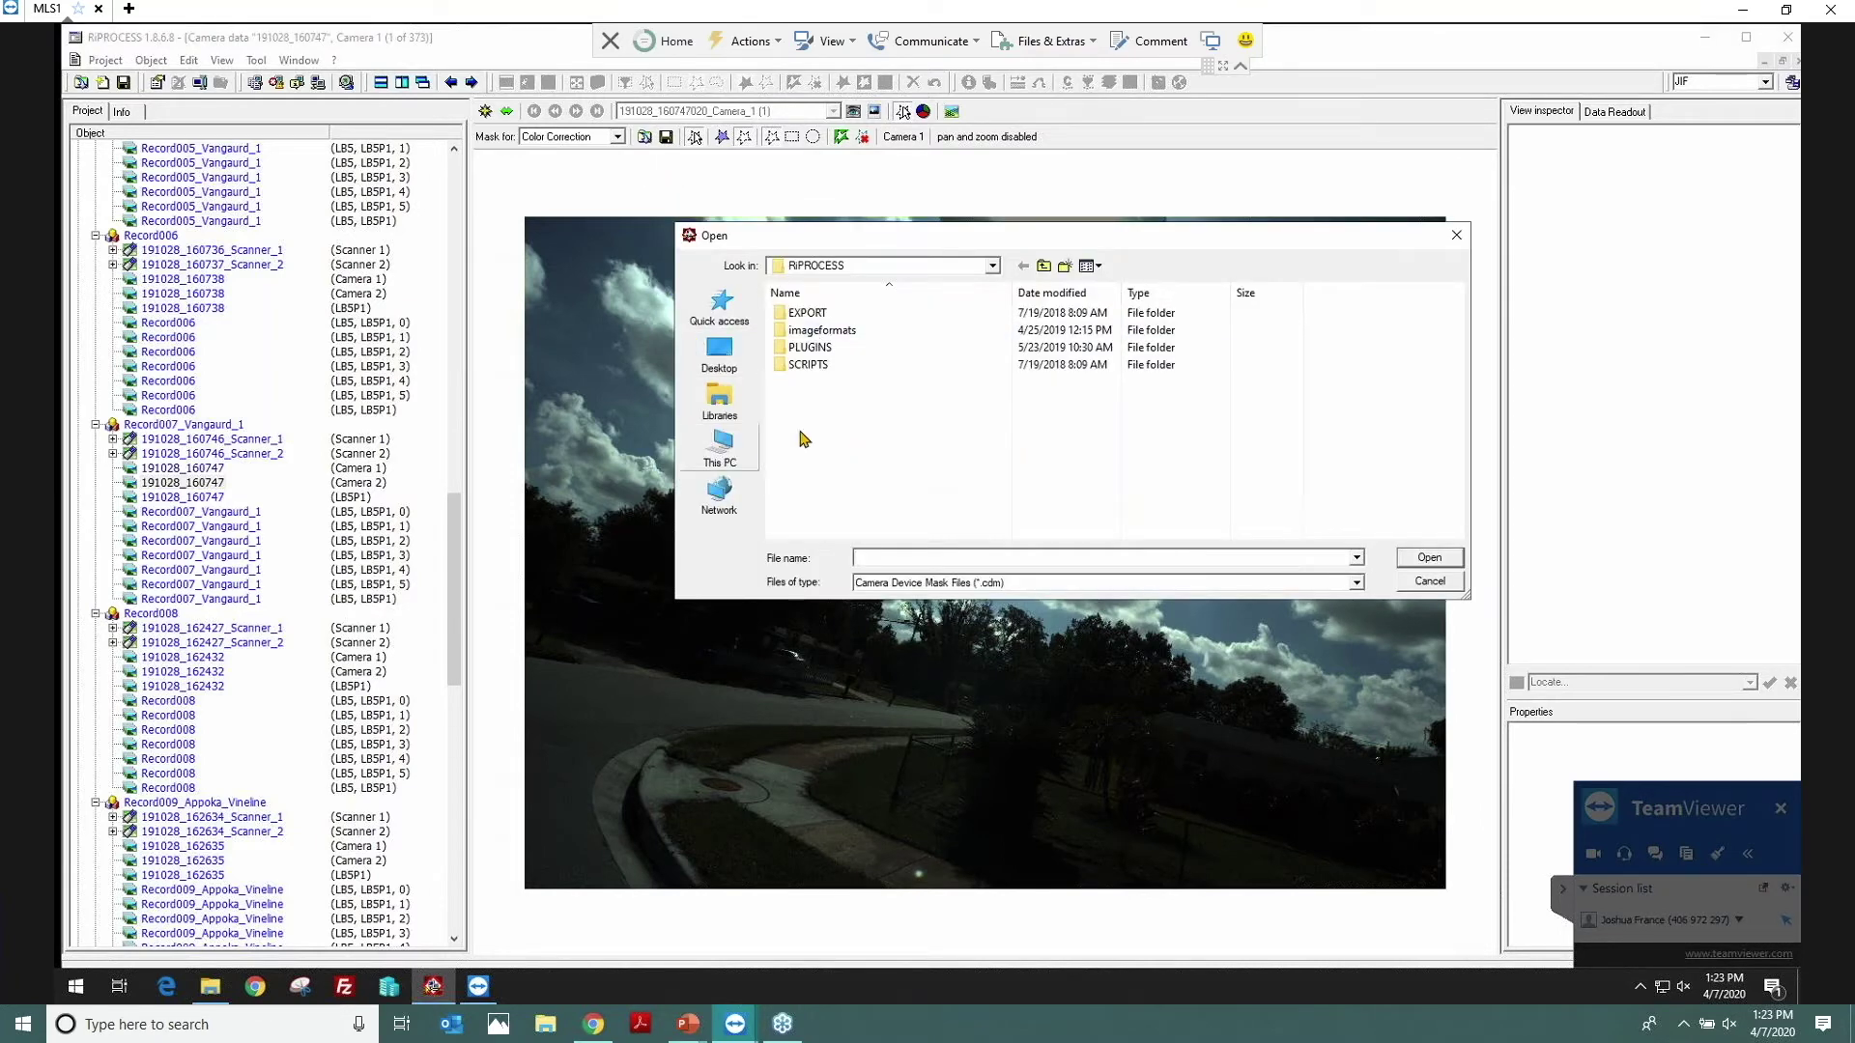
click(1429, 582)
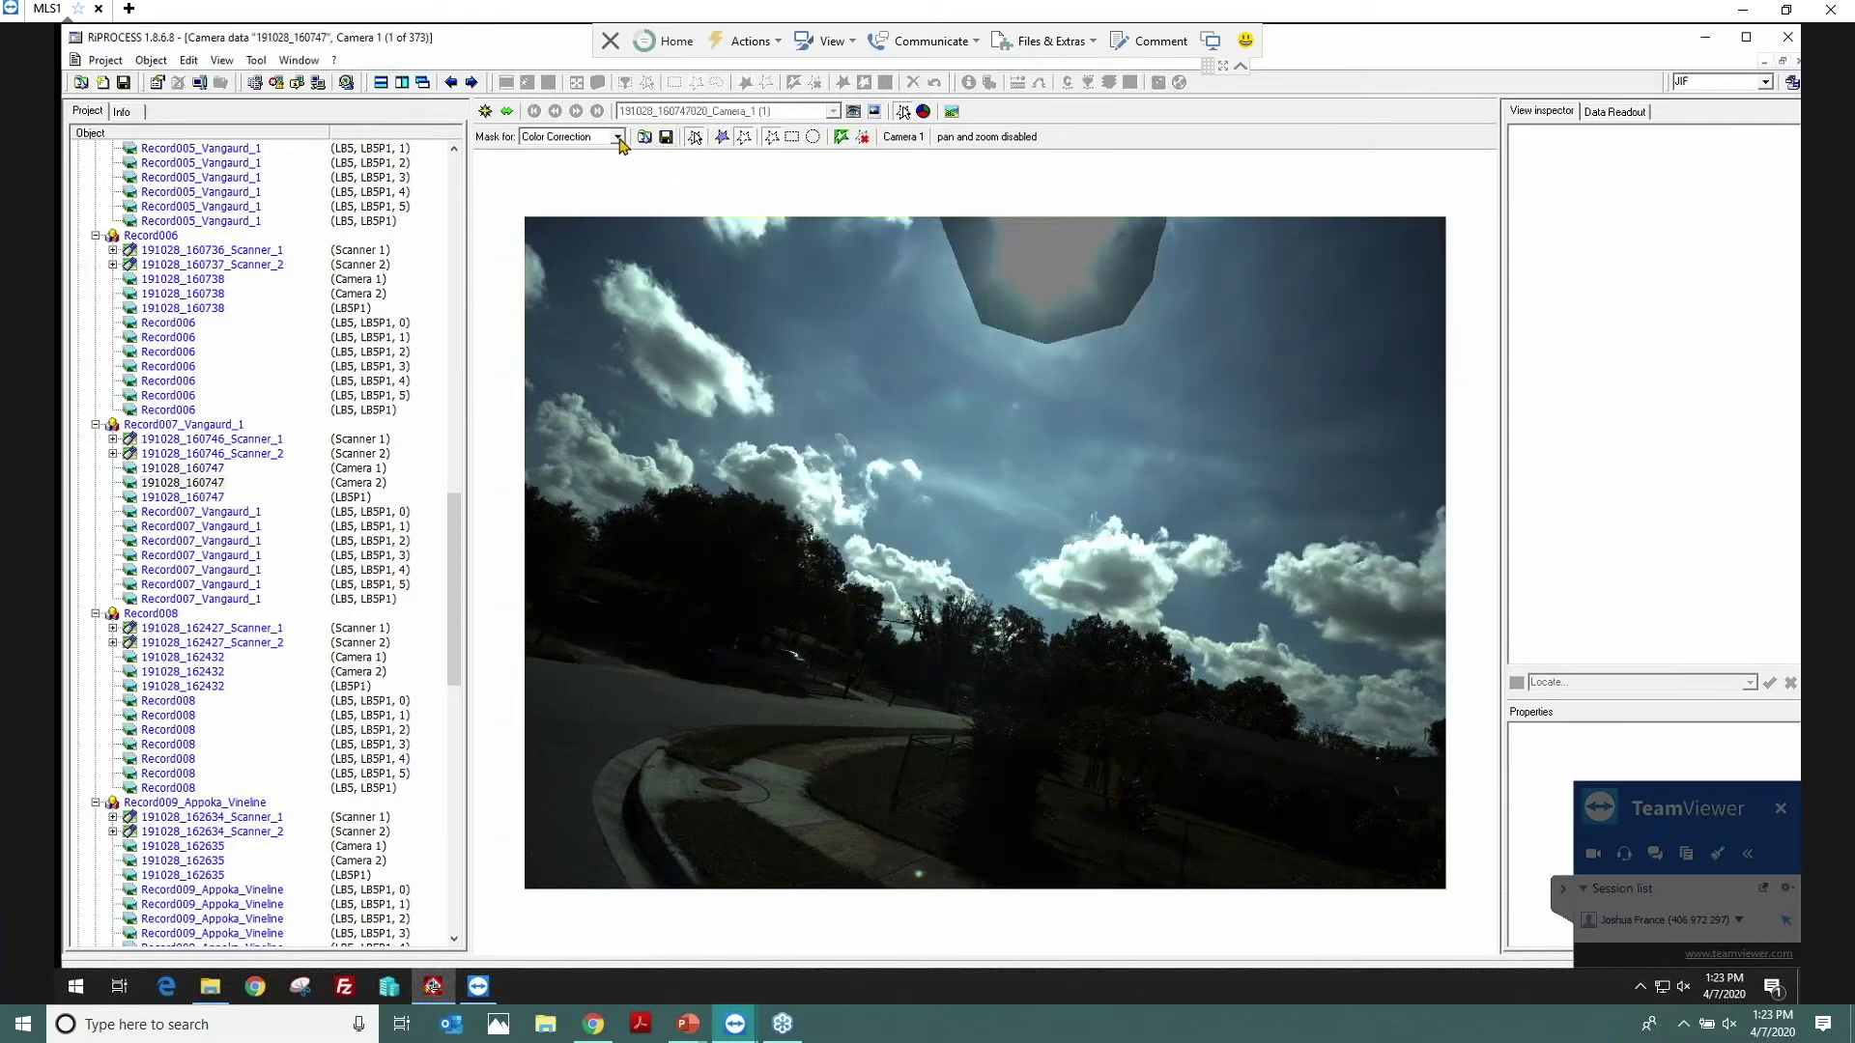
Step: Draw a polygon mask for Image Processing around the sun and save it for Camera 1
click(619, 139)
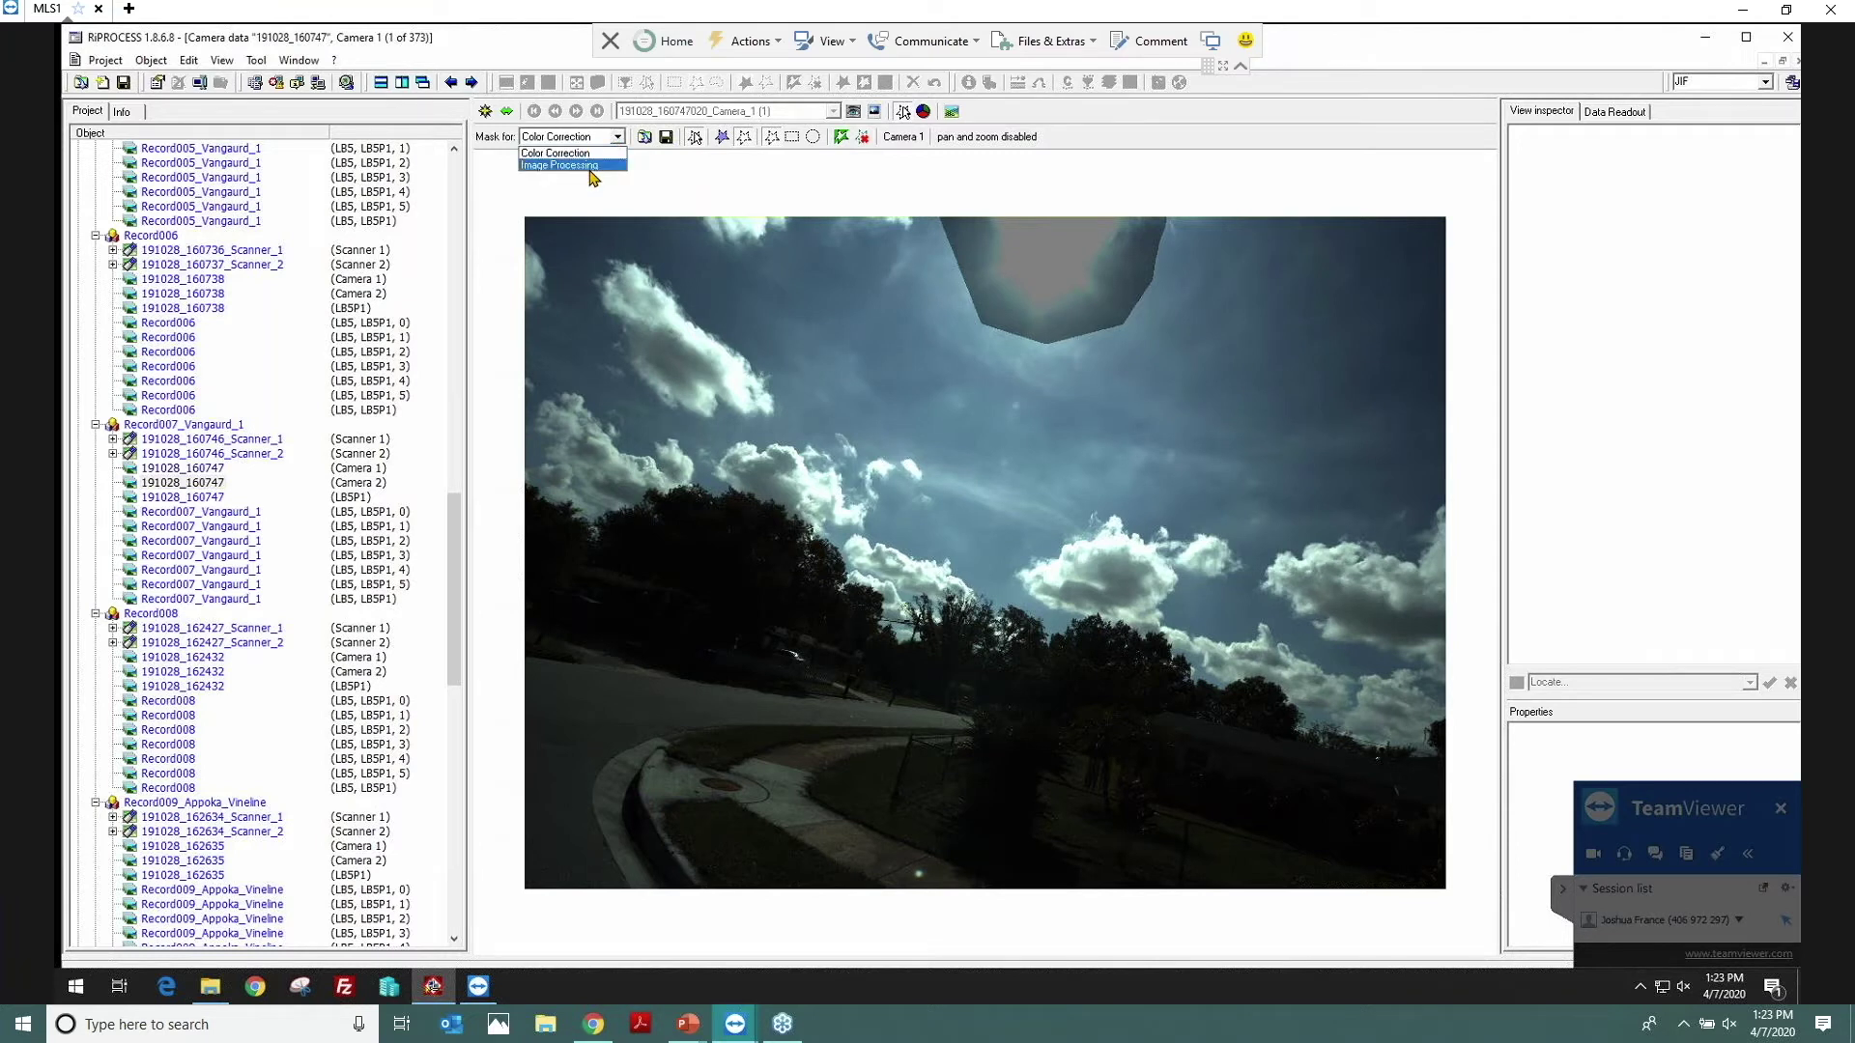
click(592, 166)
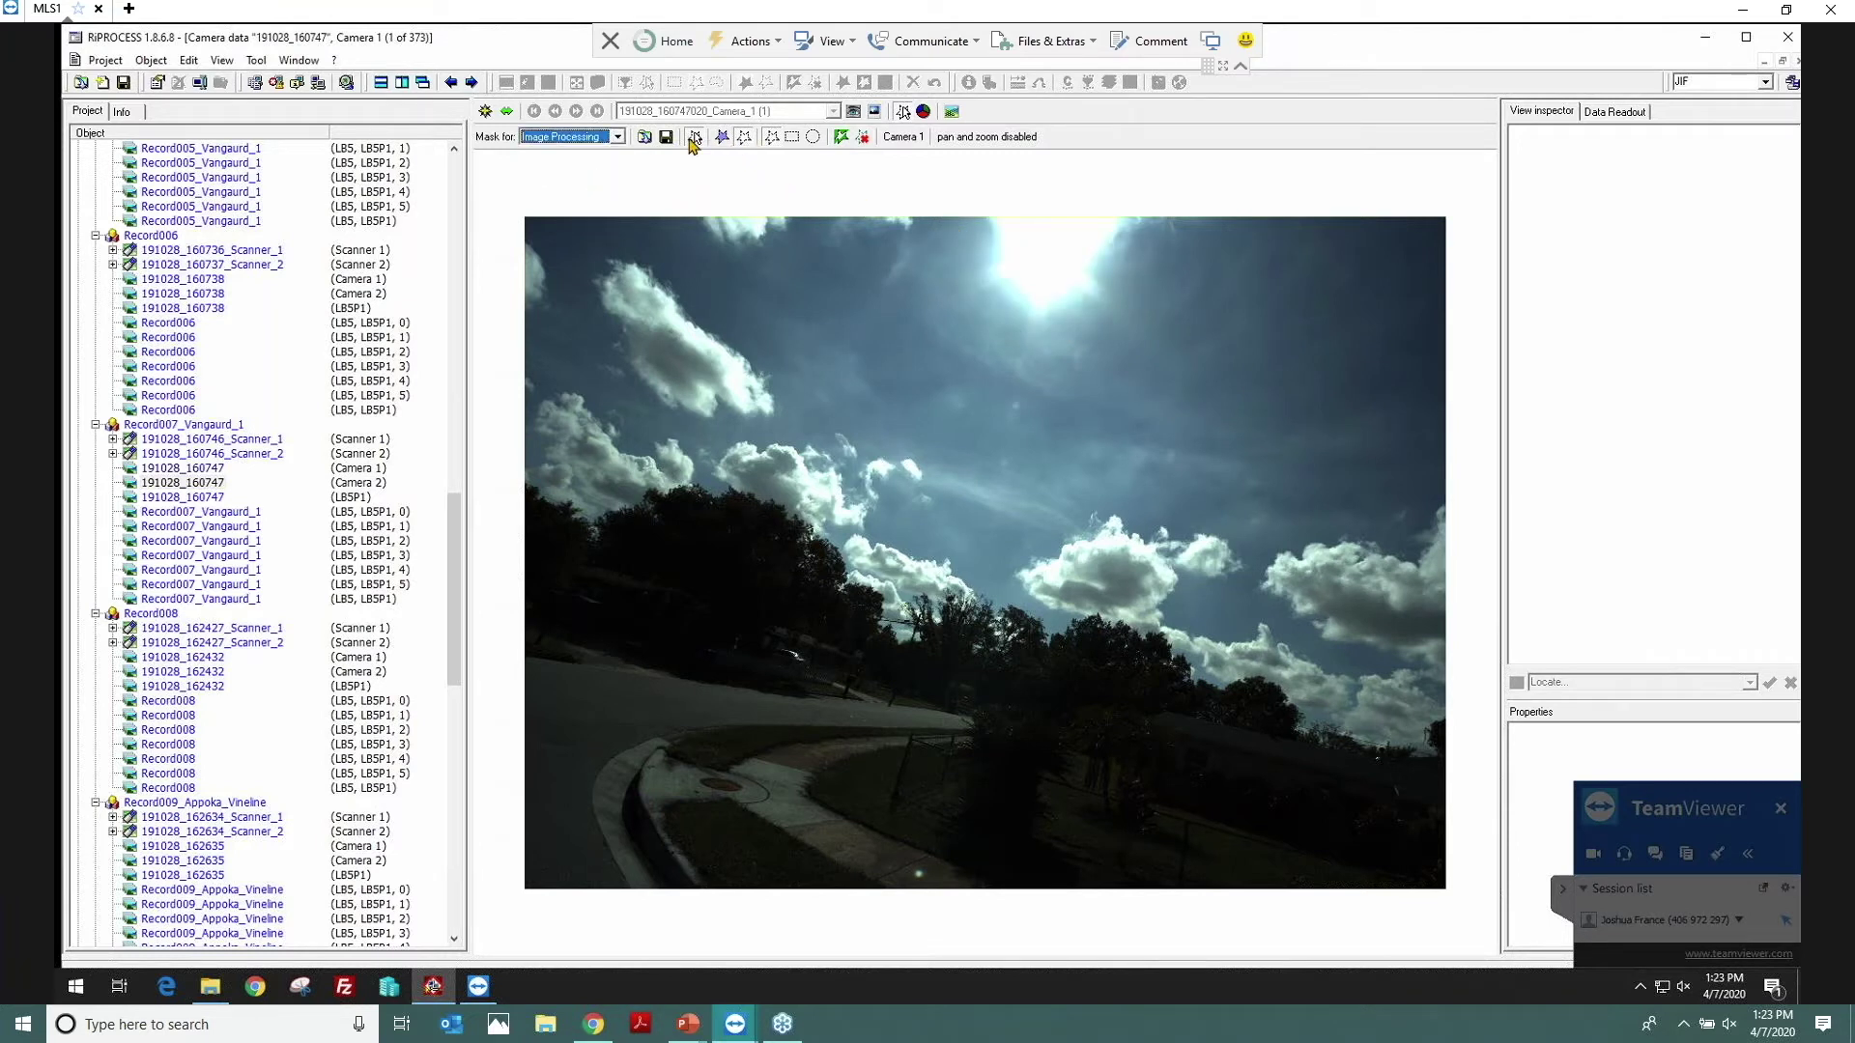
click(963, 320)
click(1044, 345)
click(1143, 257)
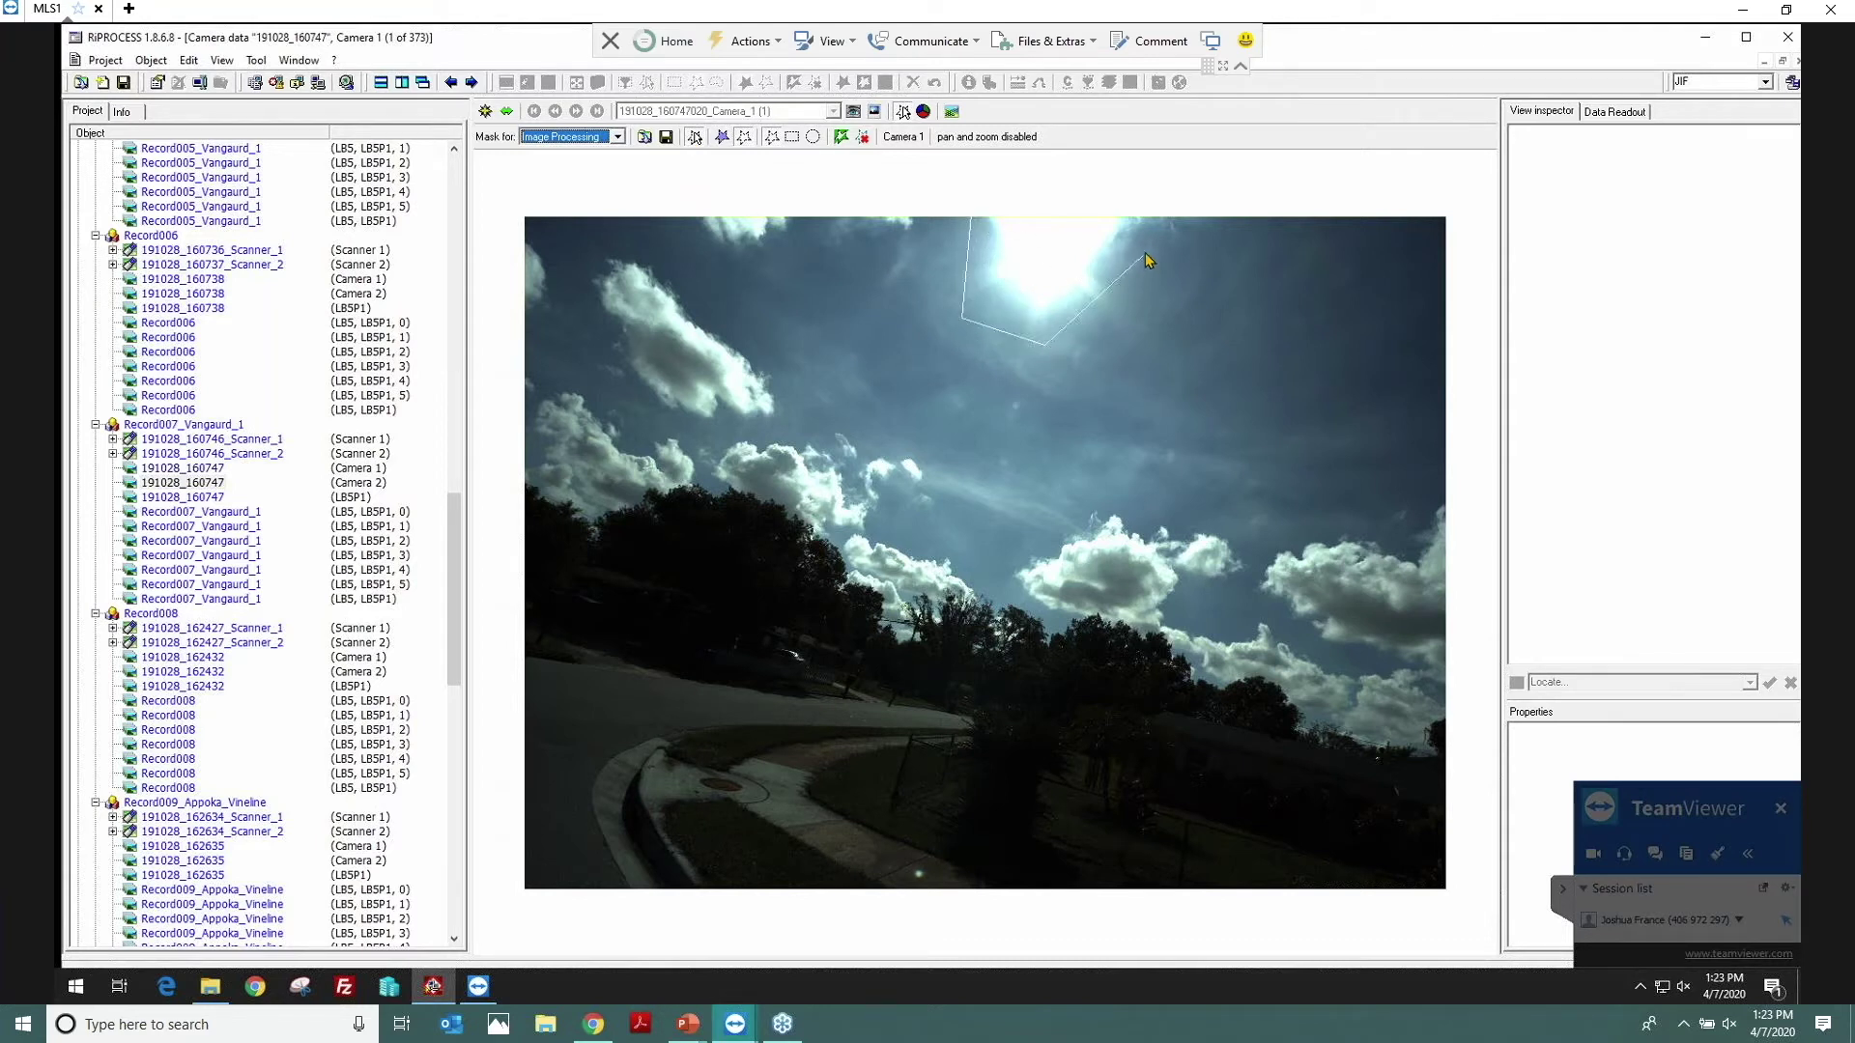
double_click(1158, 205)
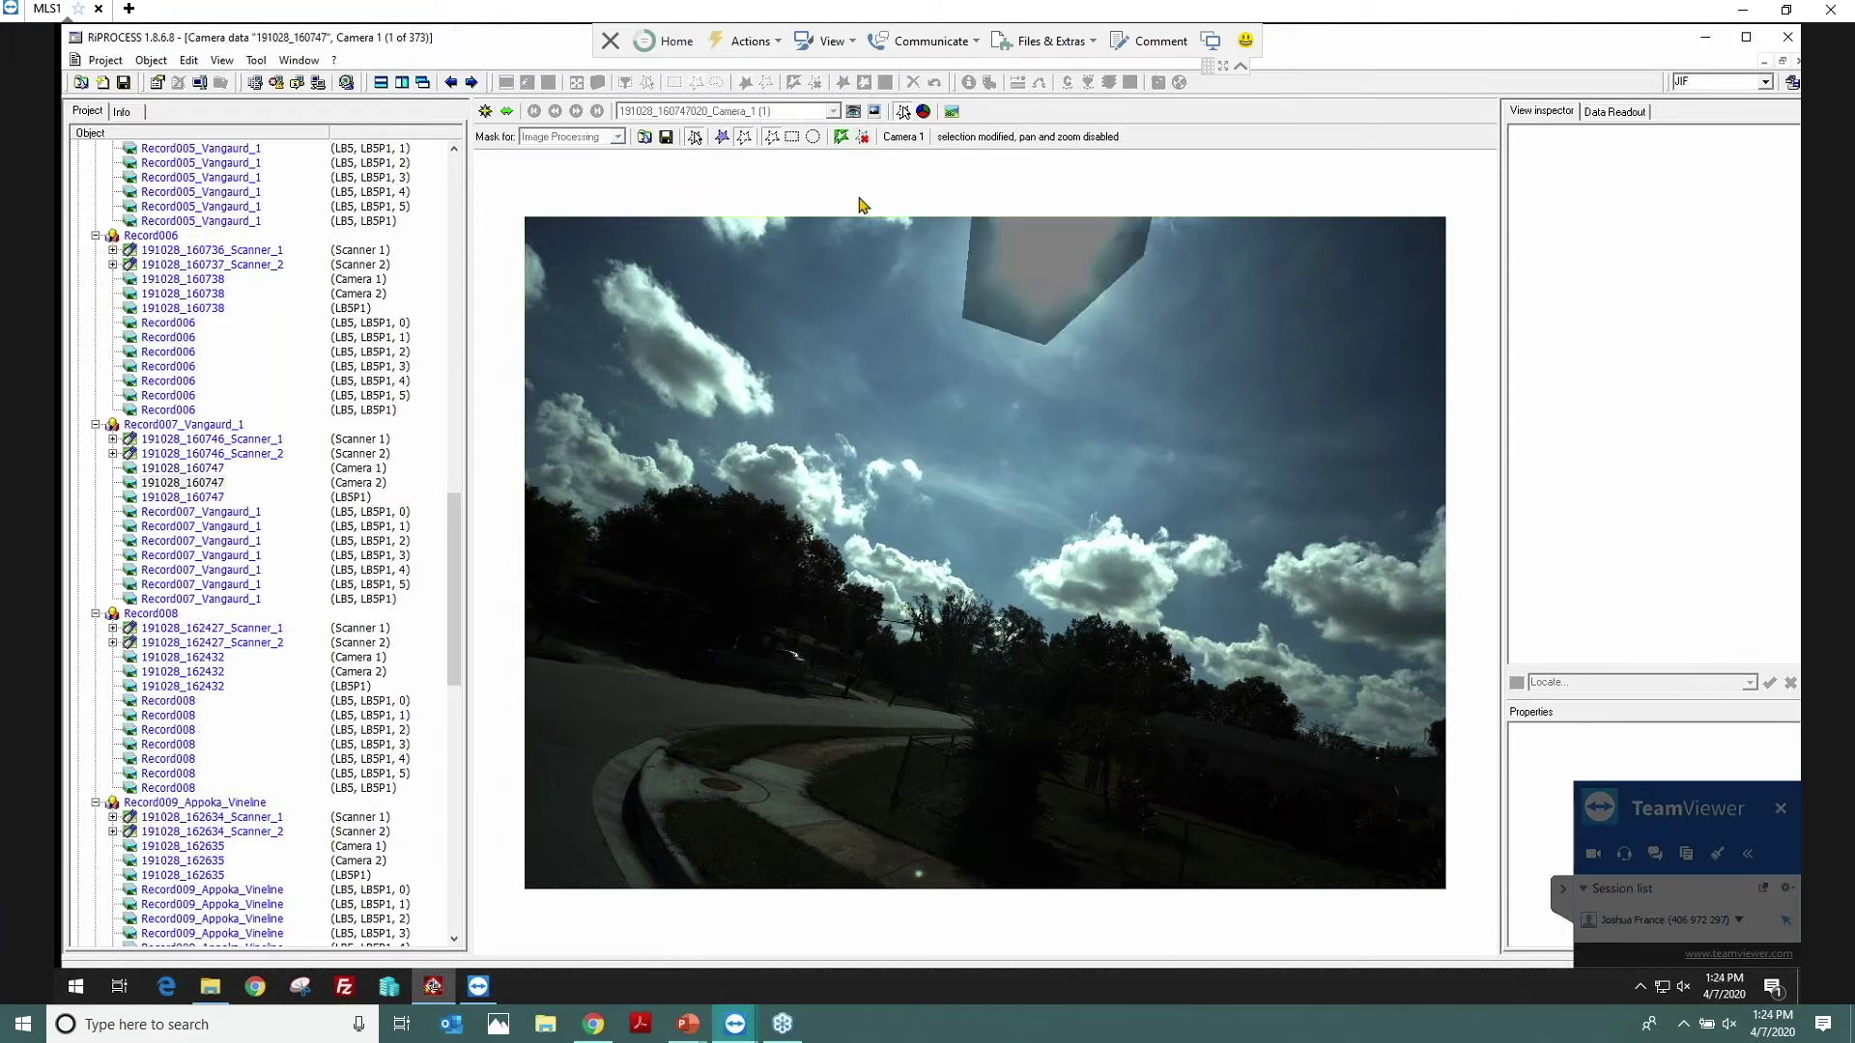
click(667, 137)
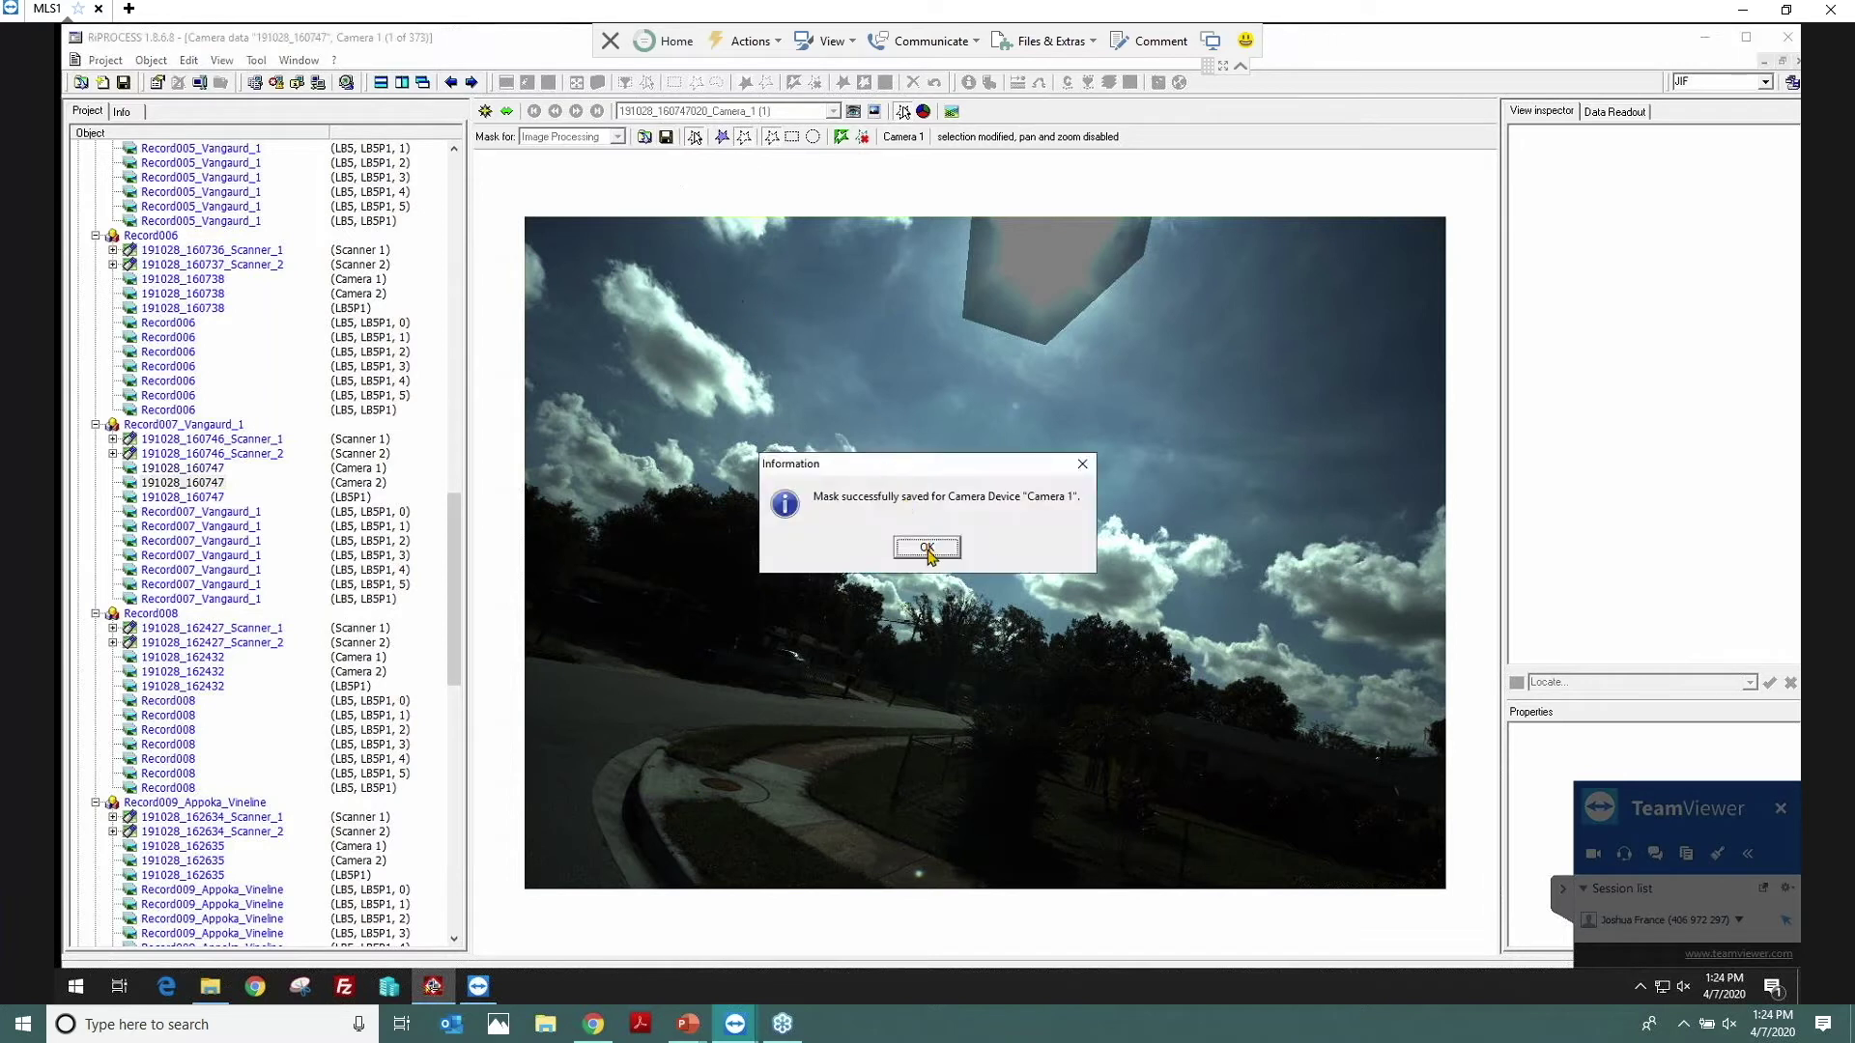
click(926, 548)
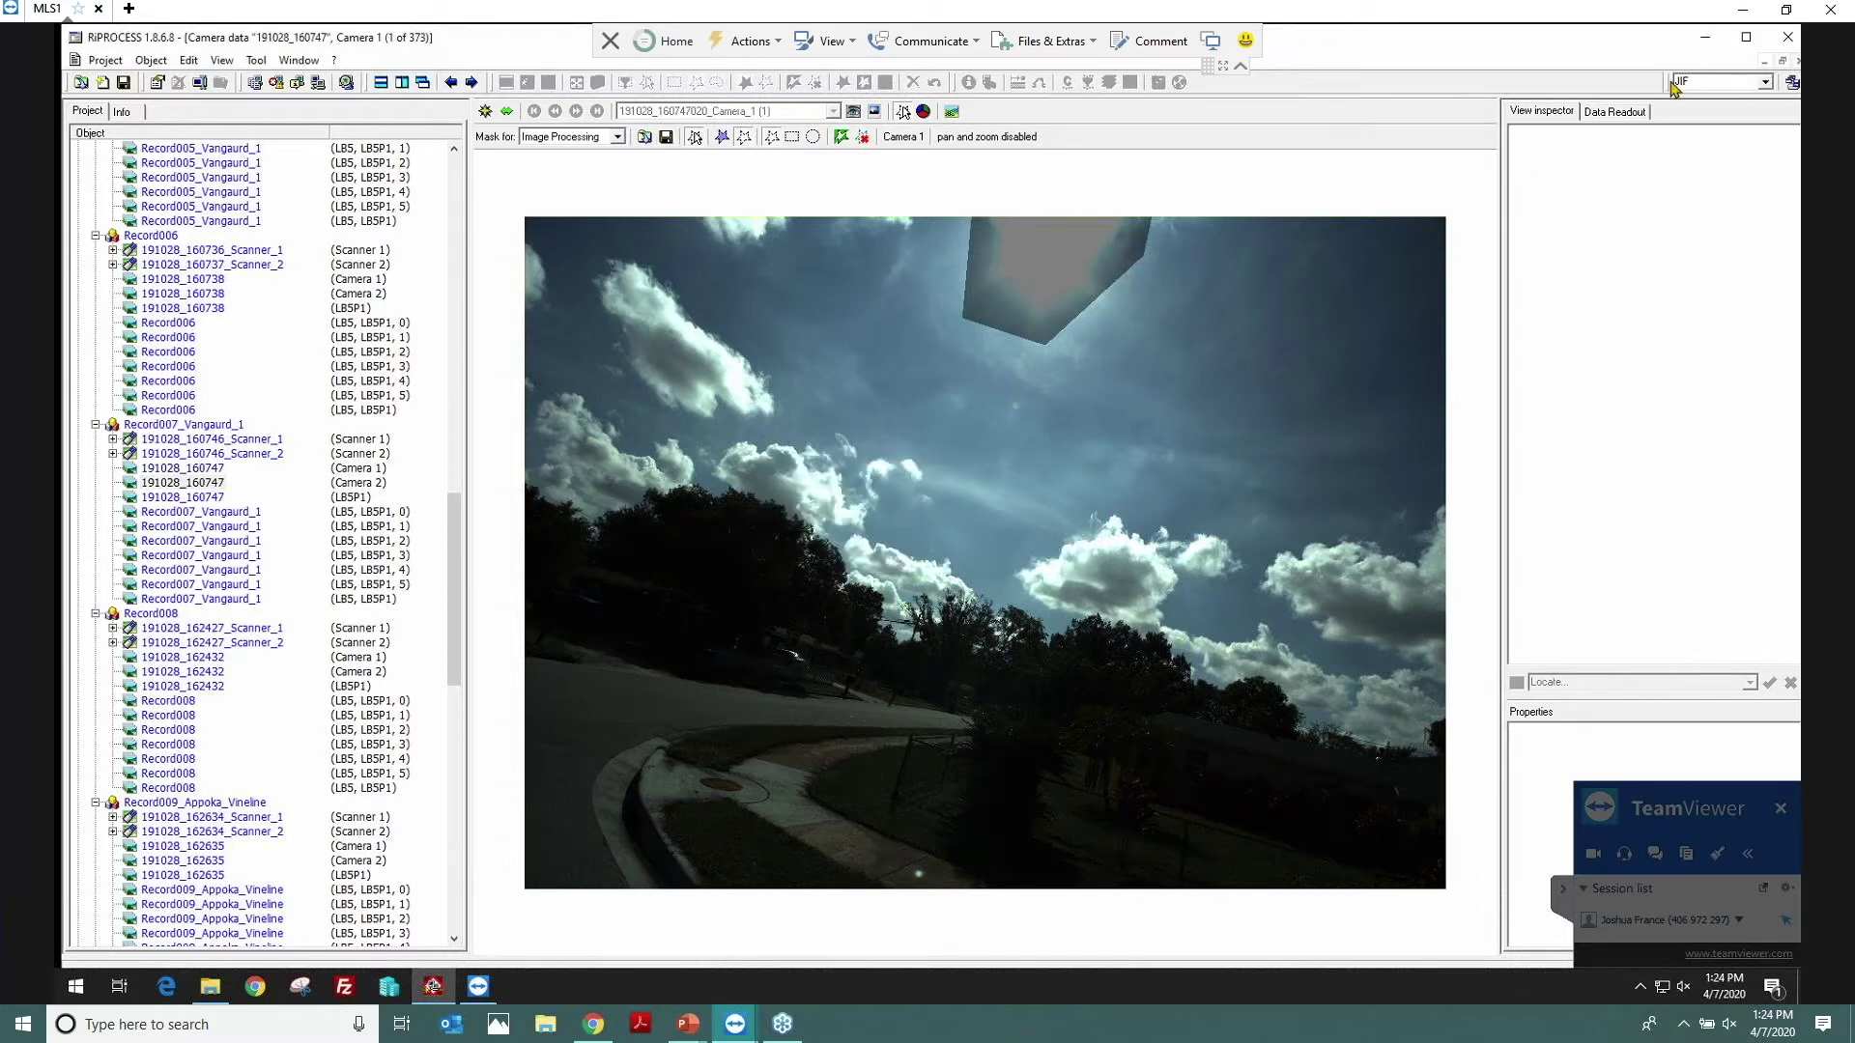
Step: Close the image view and set Camera 1's automatic brightness adjustment model to Horizontal orientation, keeping histogram-based adjustment active
click(1797, 61)
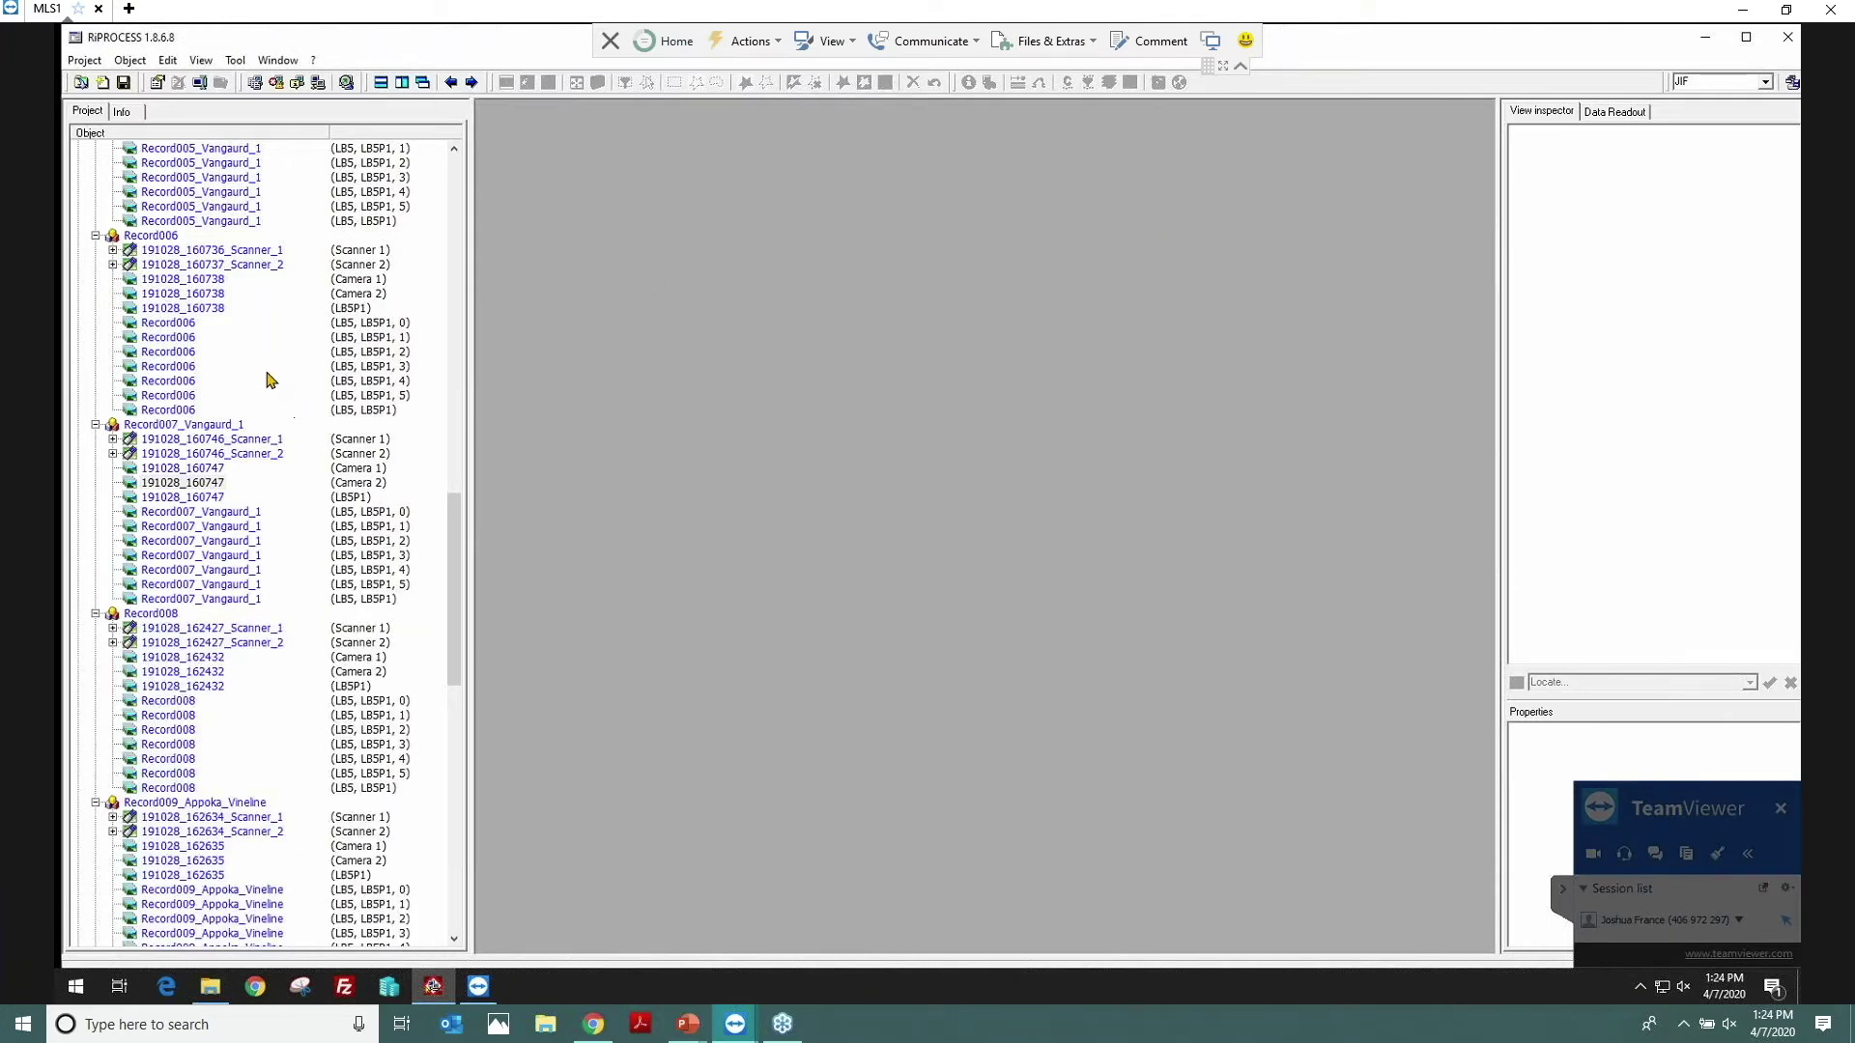
scroll(261, 372, up, 13)
scroll(246, 321, up, 19)
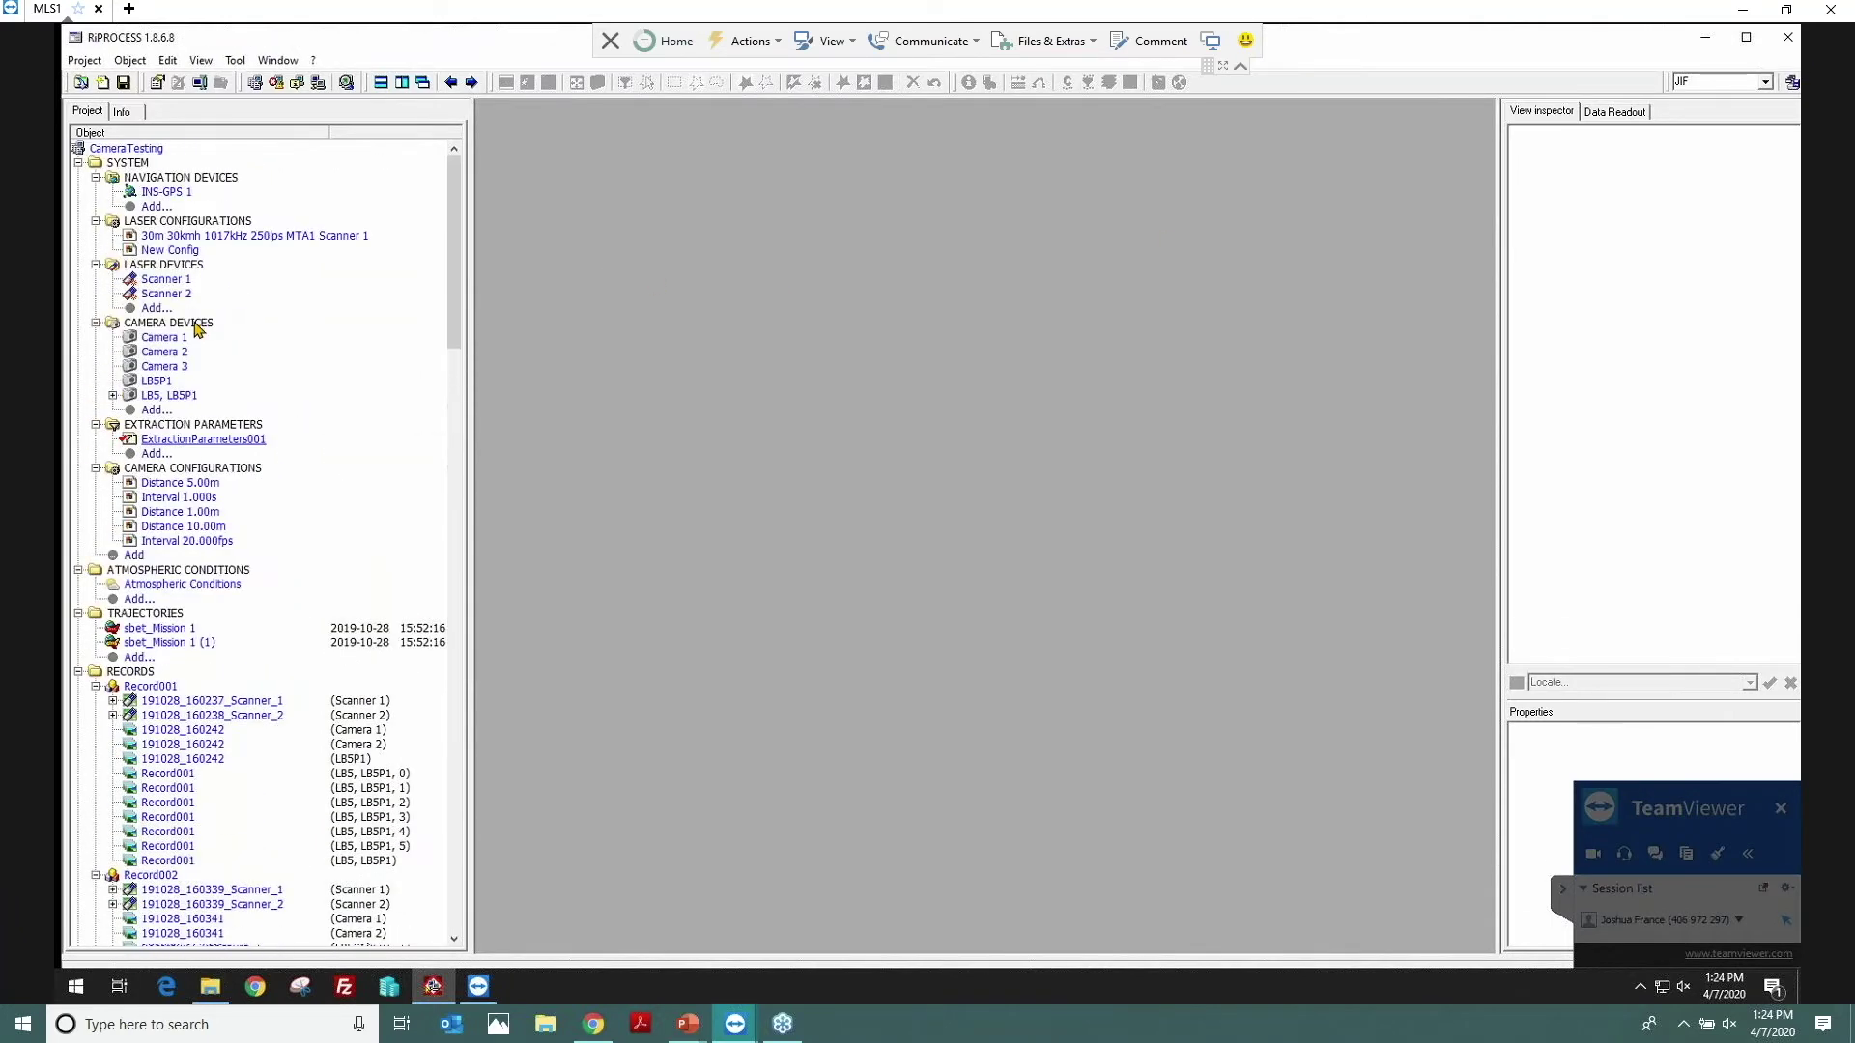
click(168, 340)
right_click(168, 340)
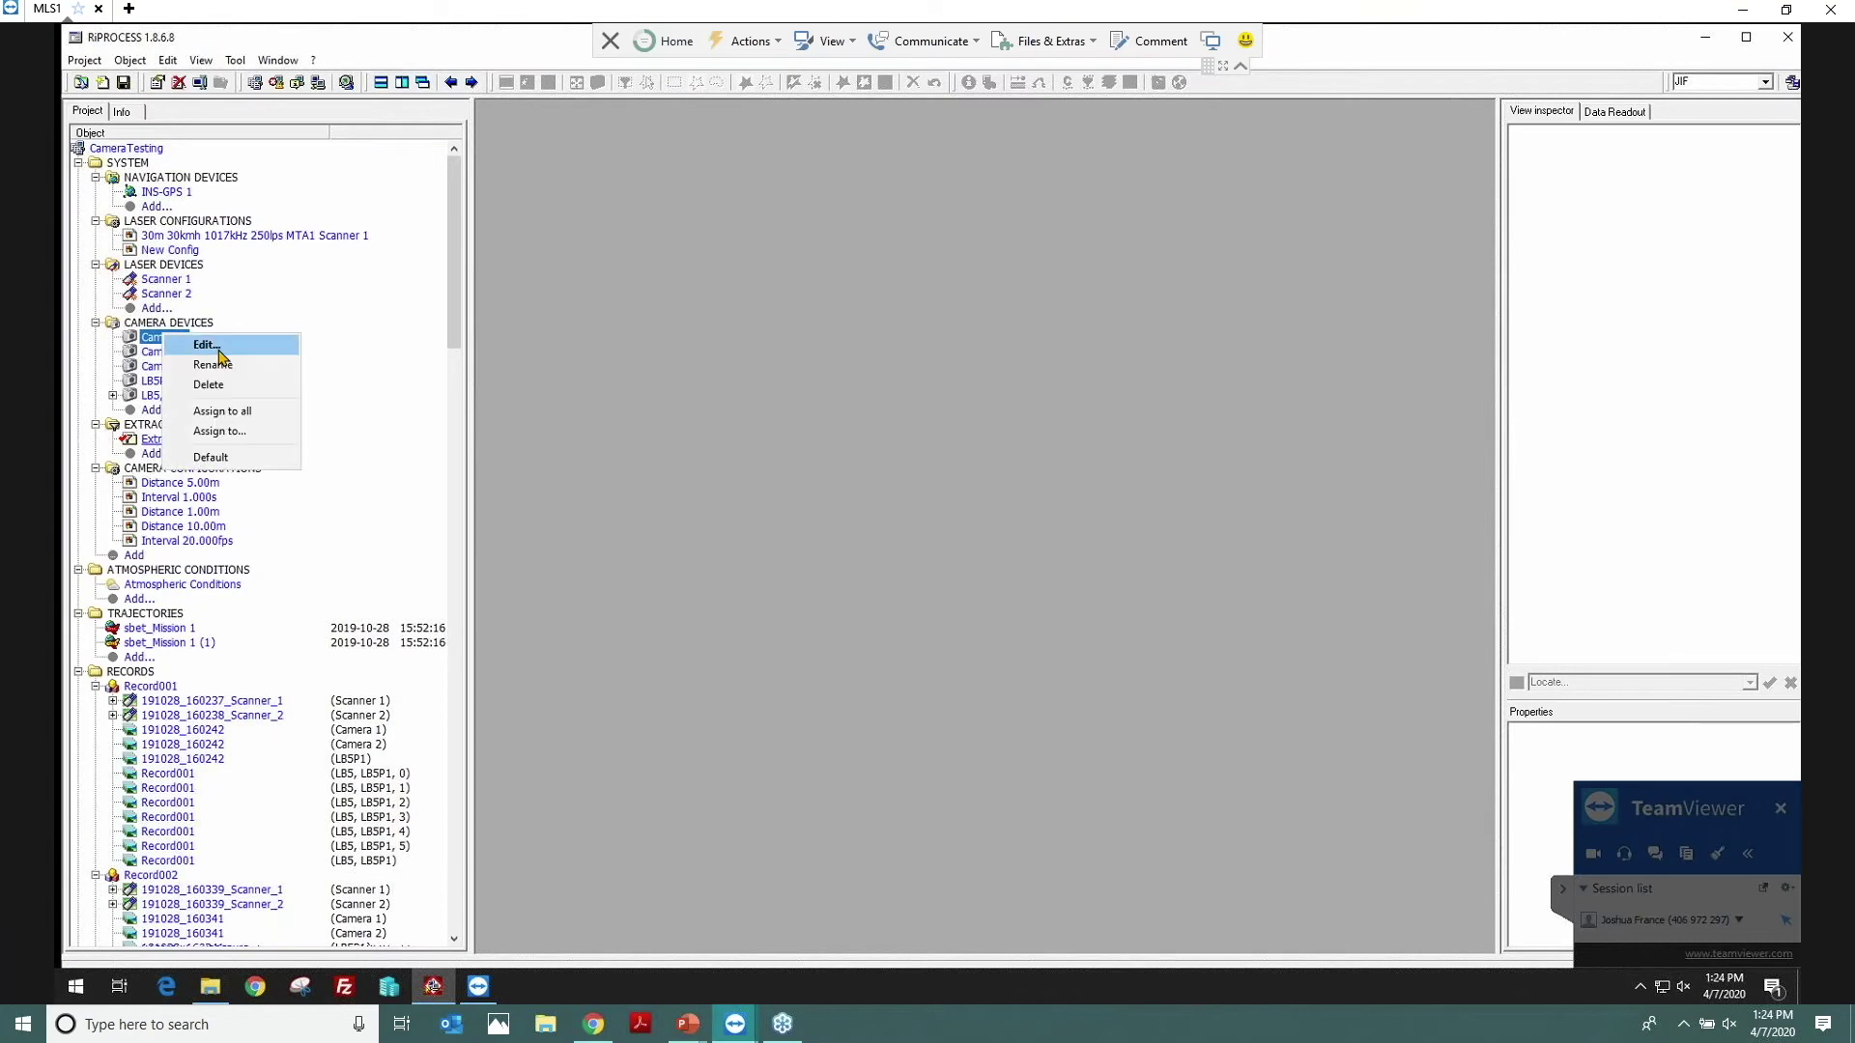
click(188, 347)
click(862, 371)
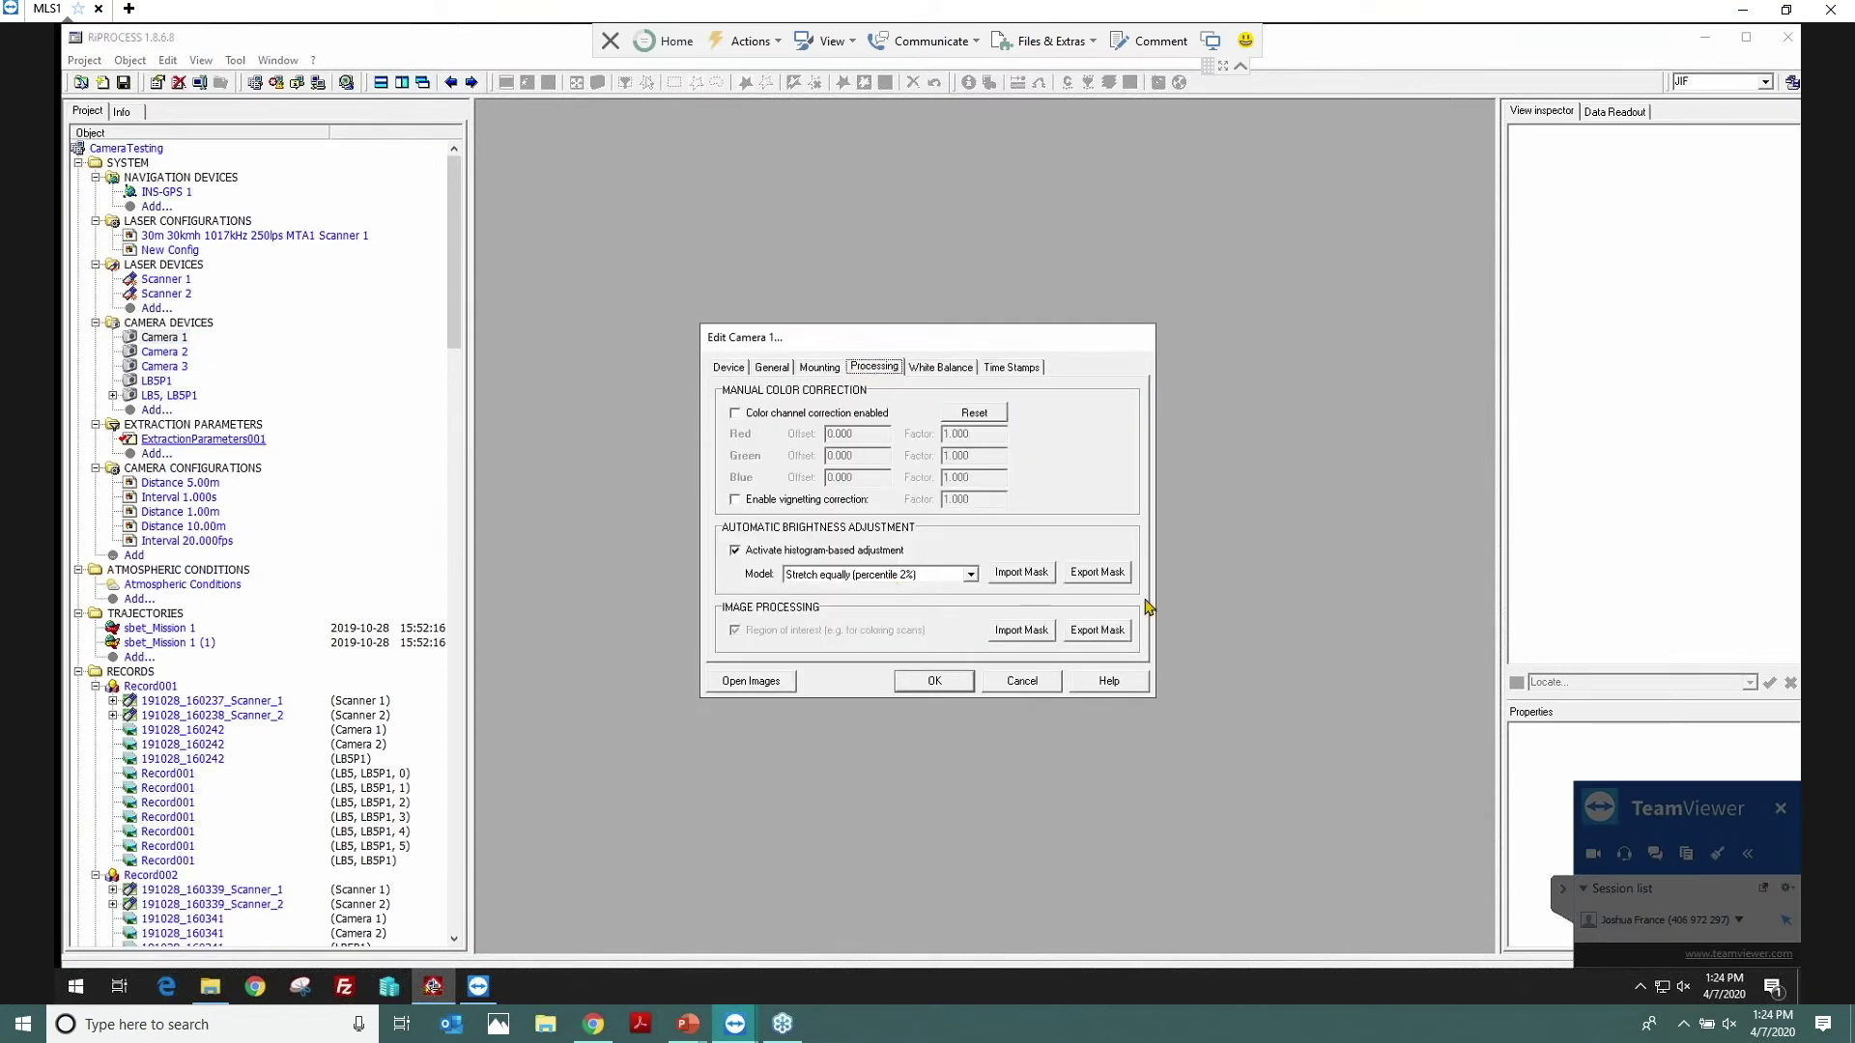
click(898, 576)
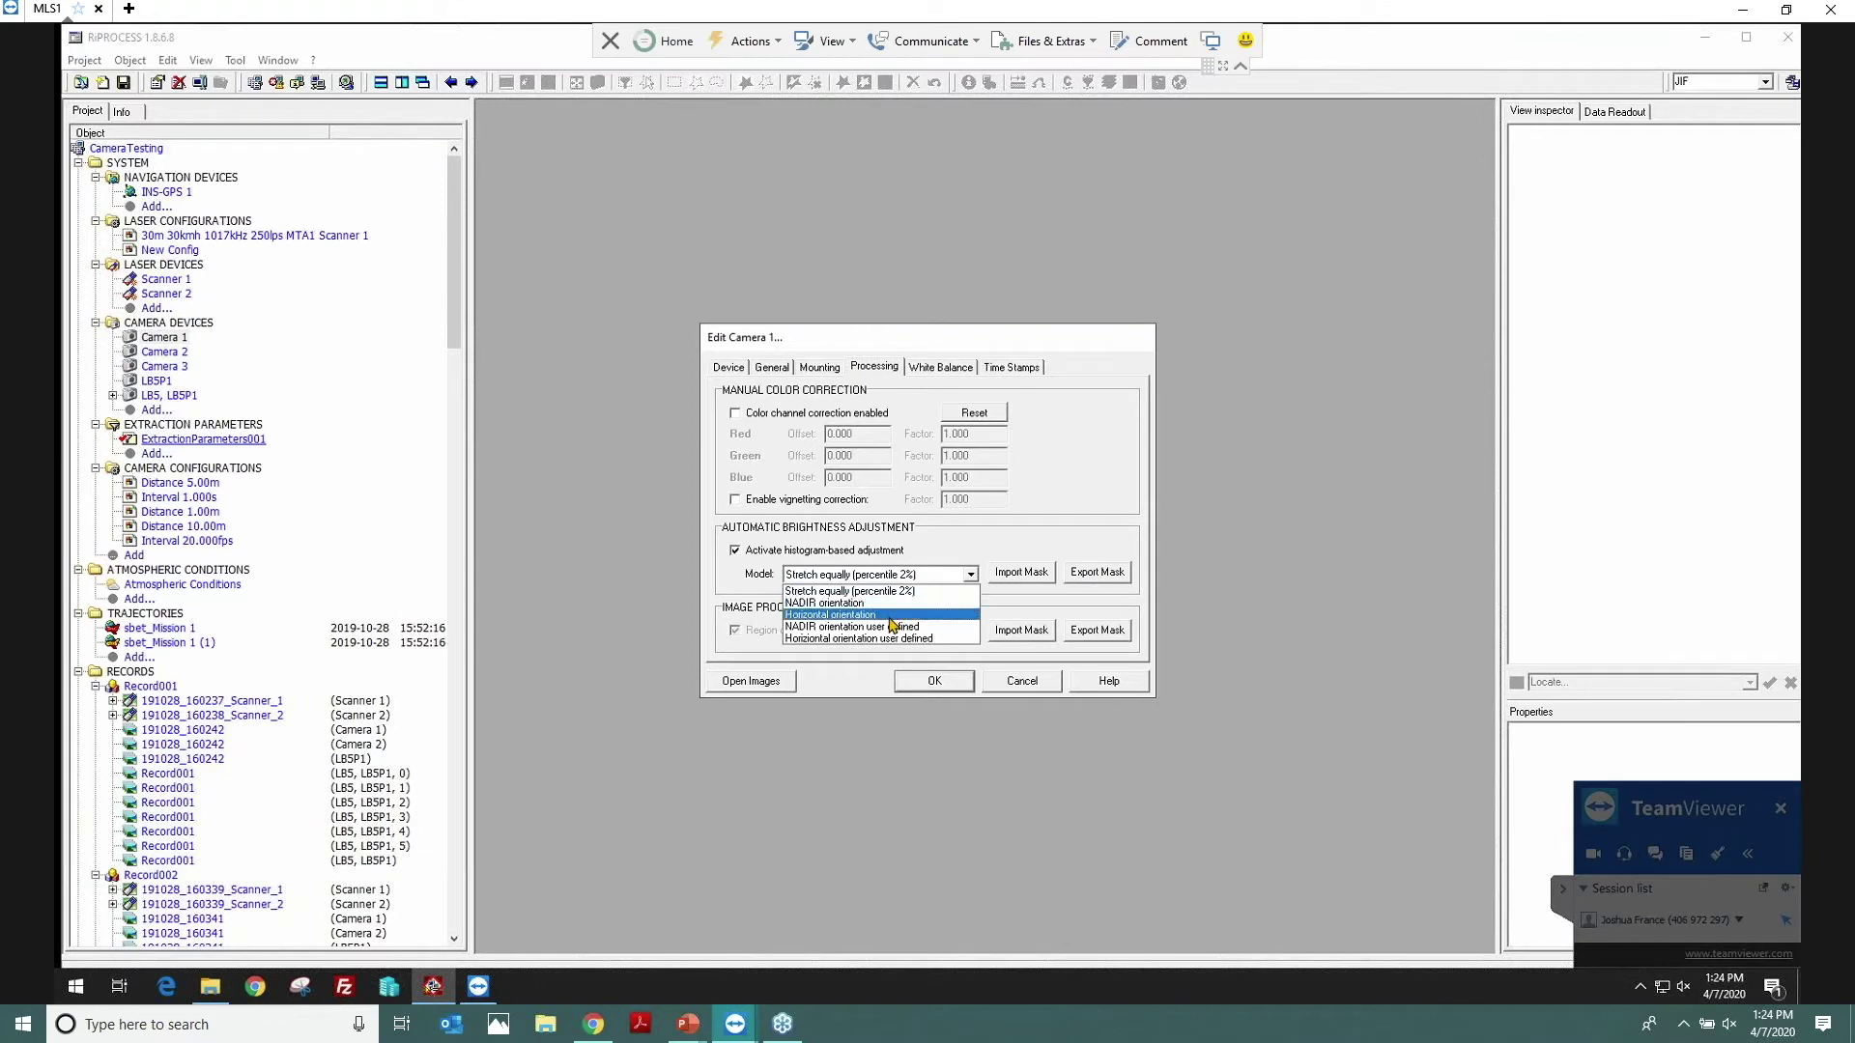
click(890, 617)
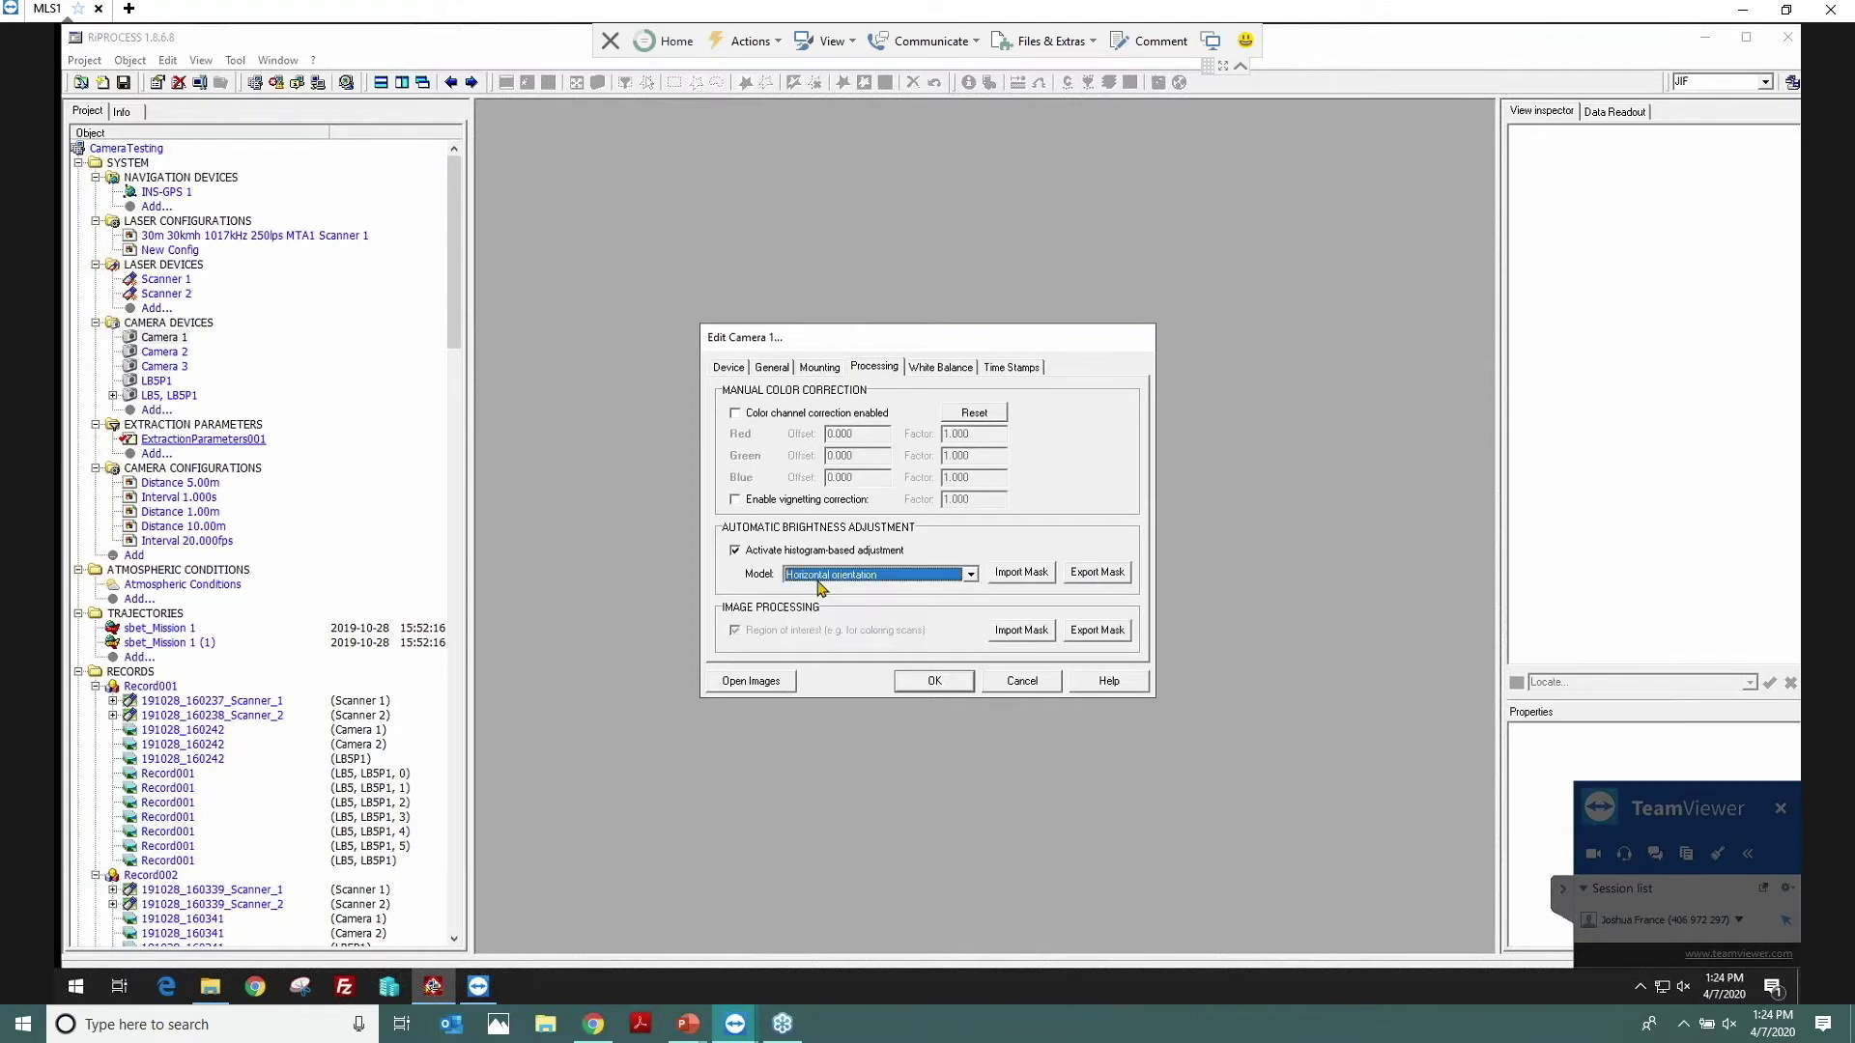
click(735, 551)
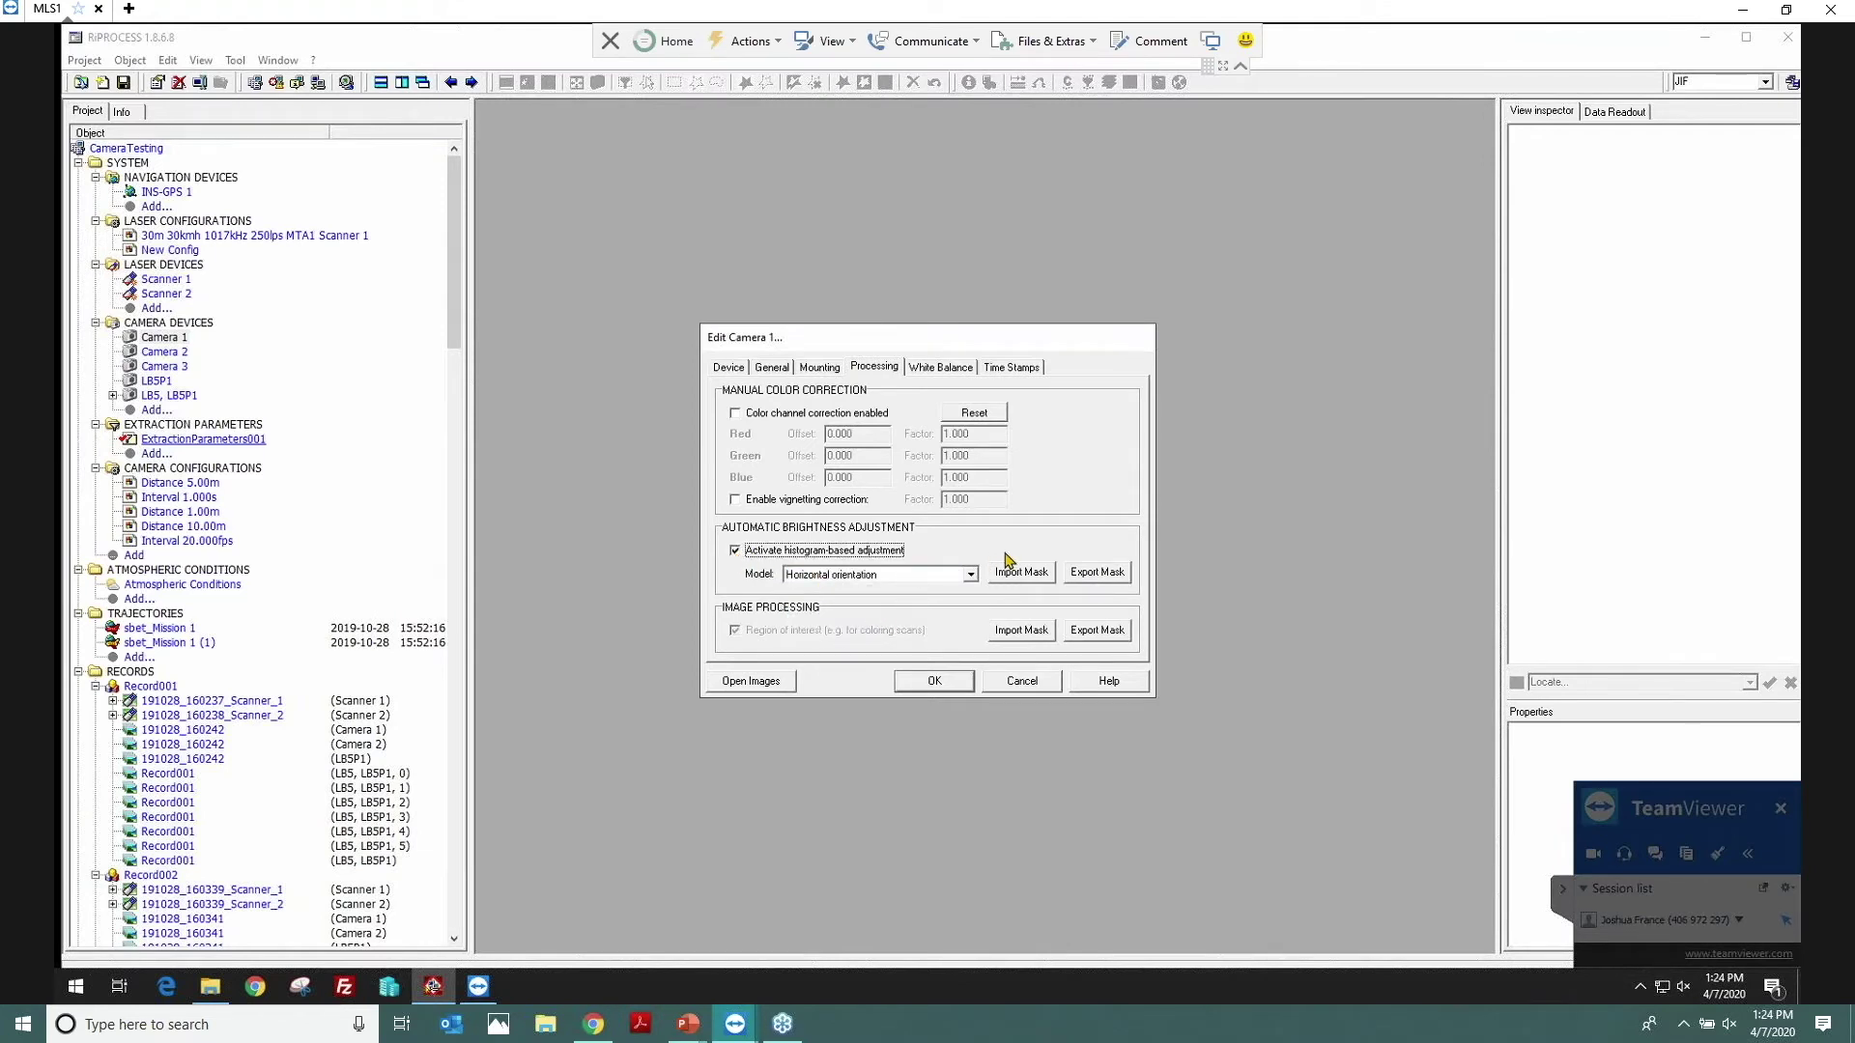
Step: Try to import Camera 1.ccm from the 04_CAM_RAW folder as the brightness adjustment mask, cancelling the file copy
click(1051, 577)
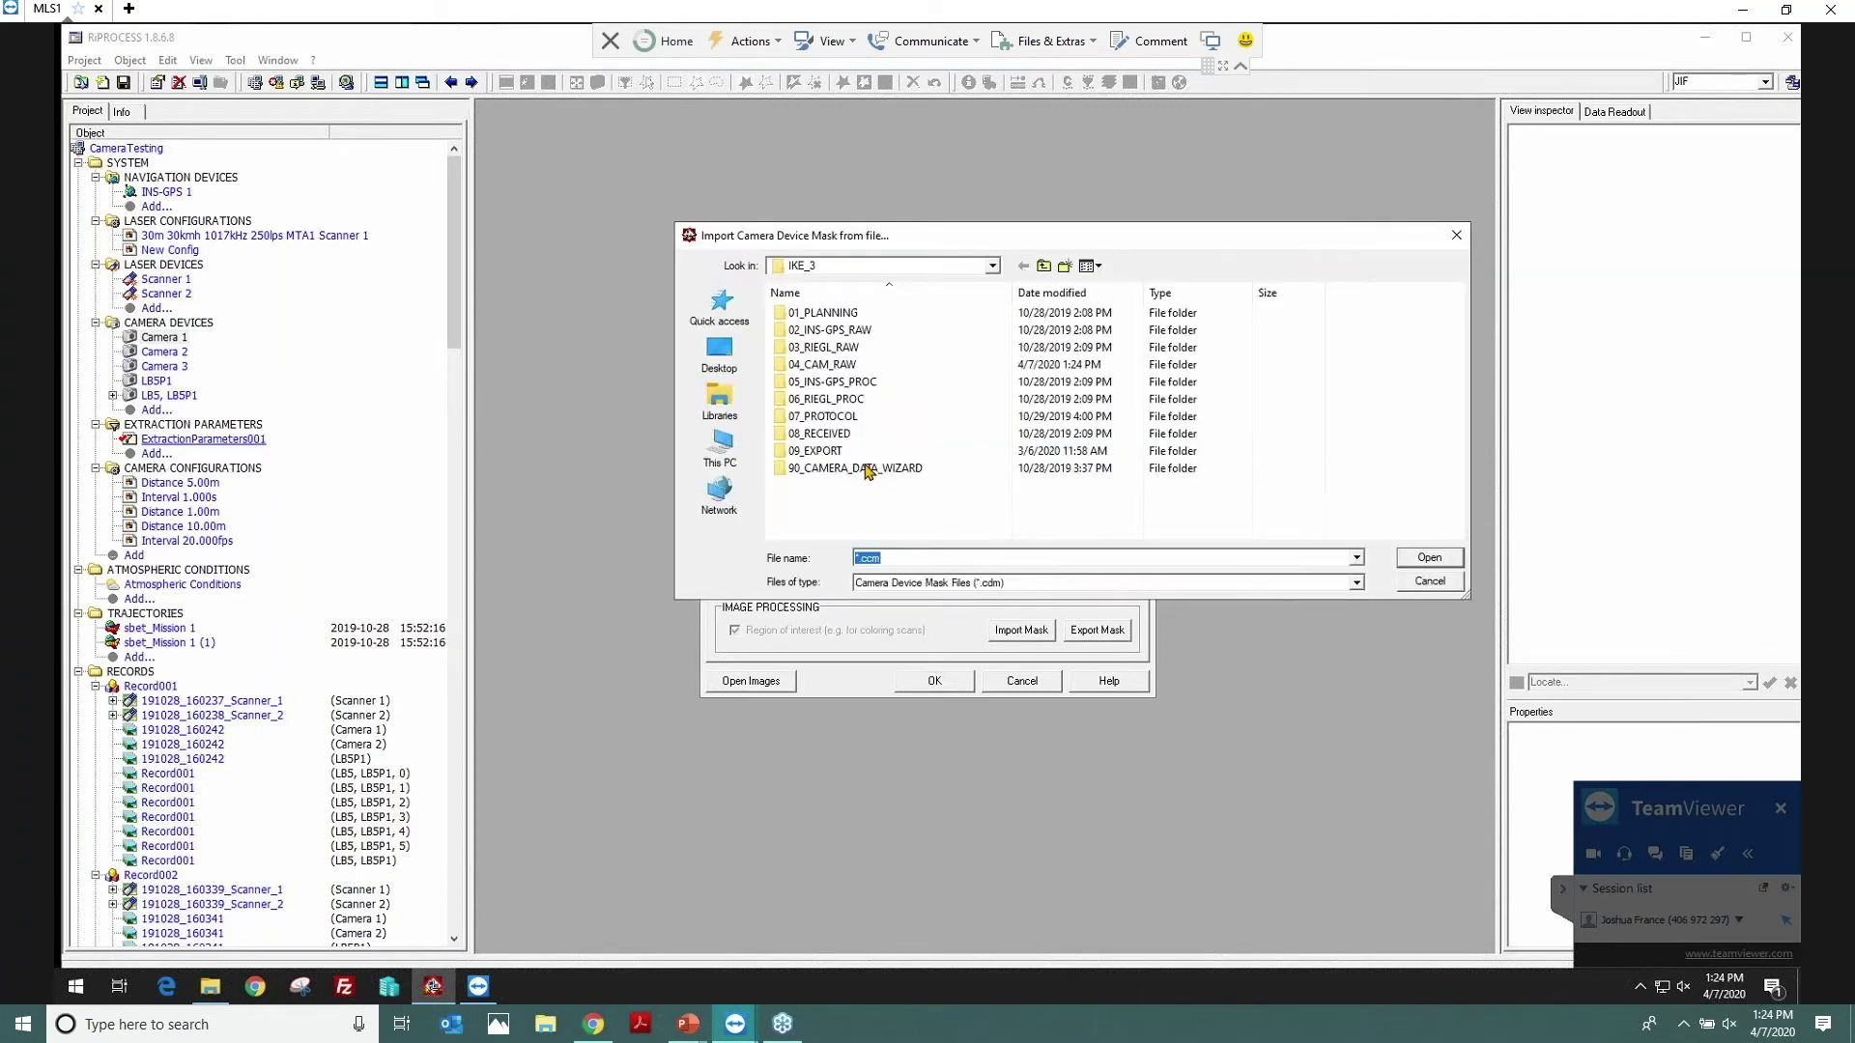
double_click(867, 451)
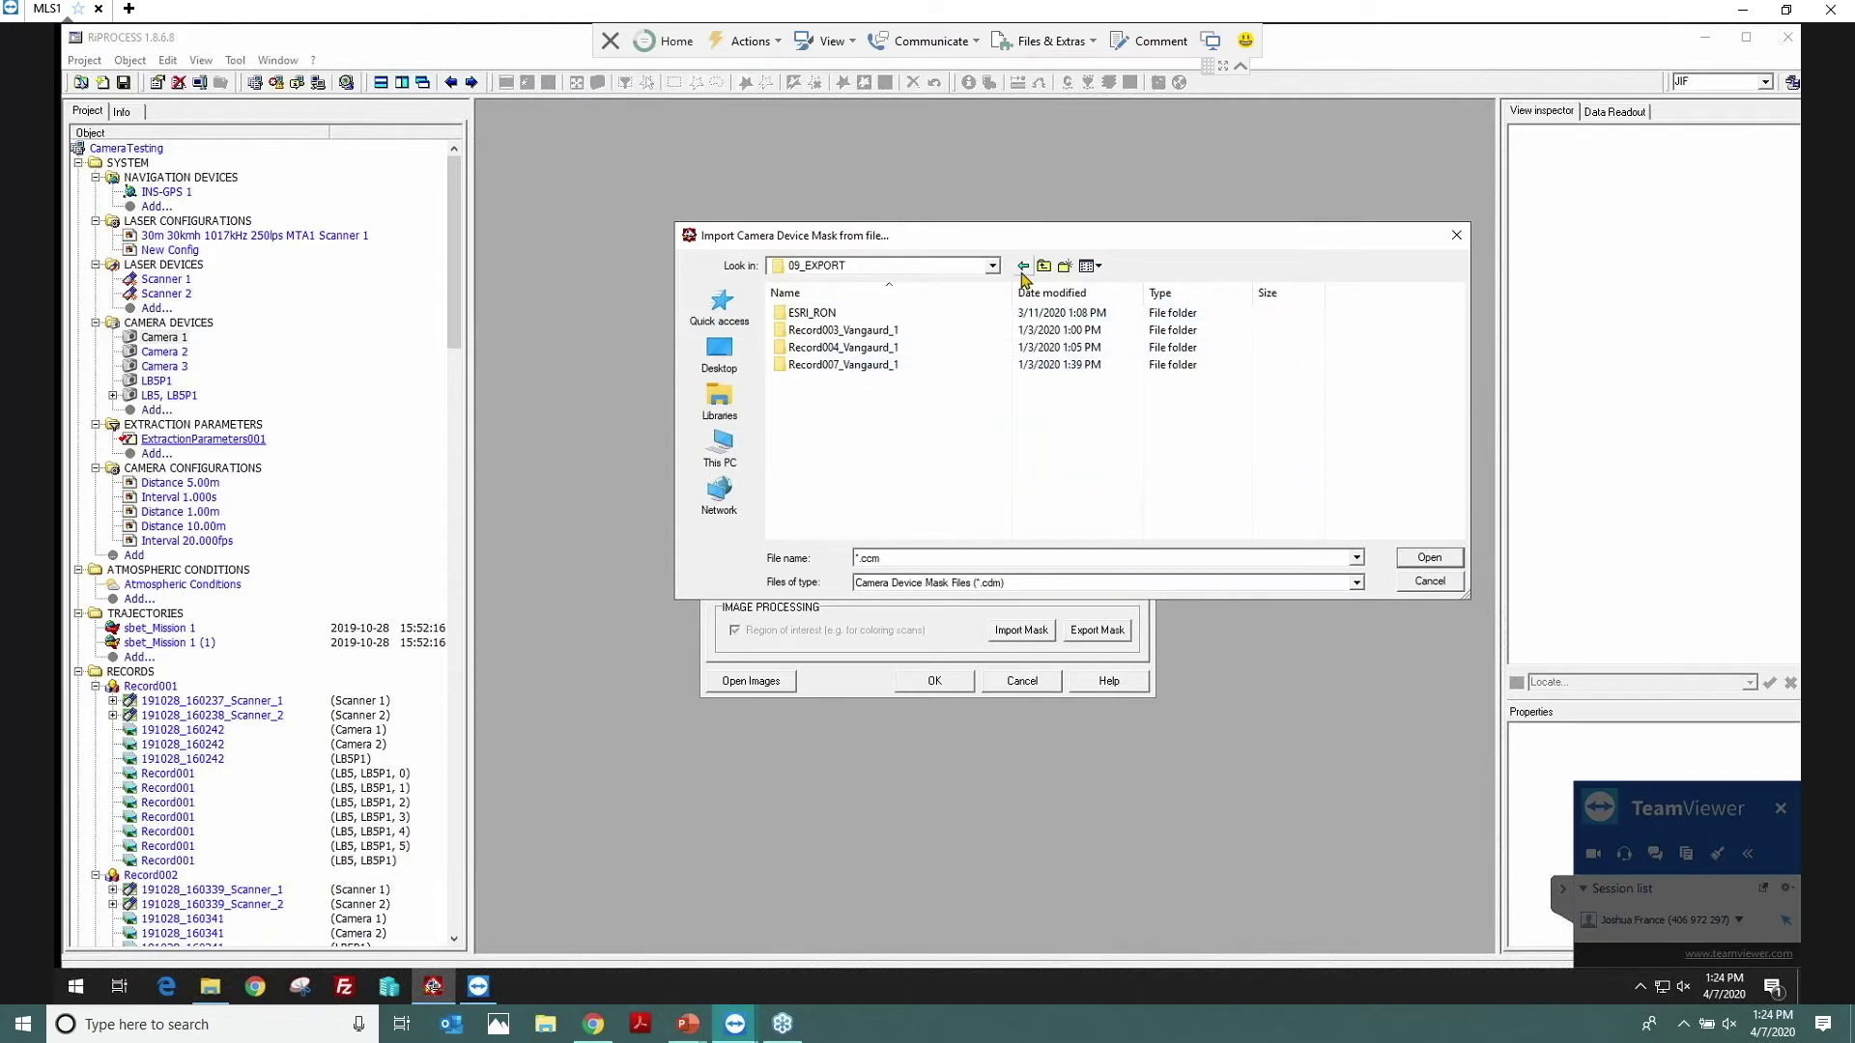
click(1024, 267)
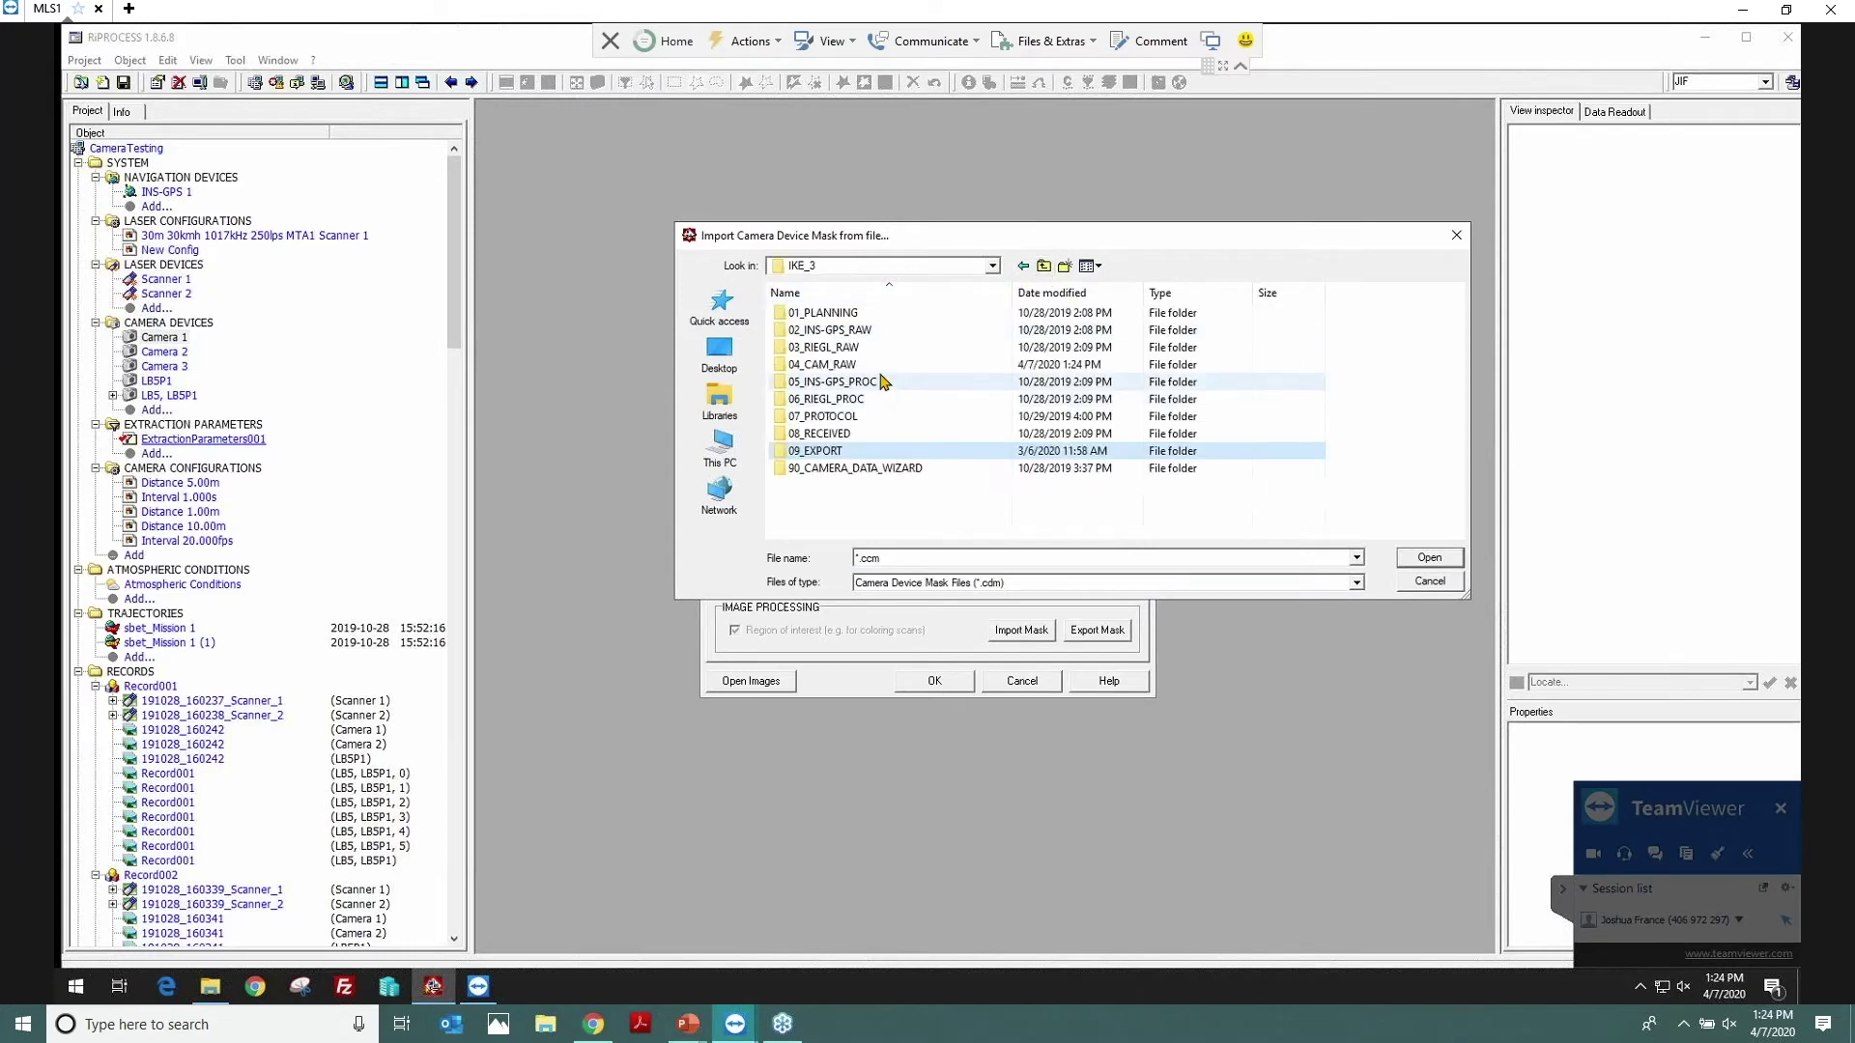
double_click(881, 366)
click(881, 367)
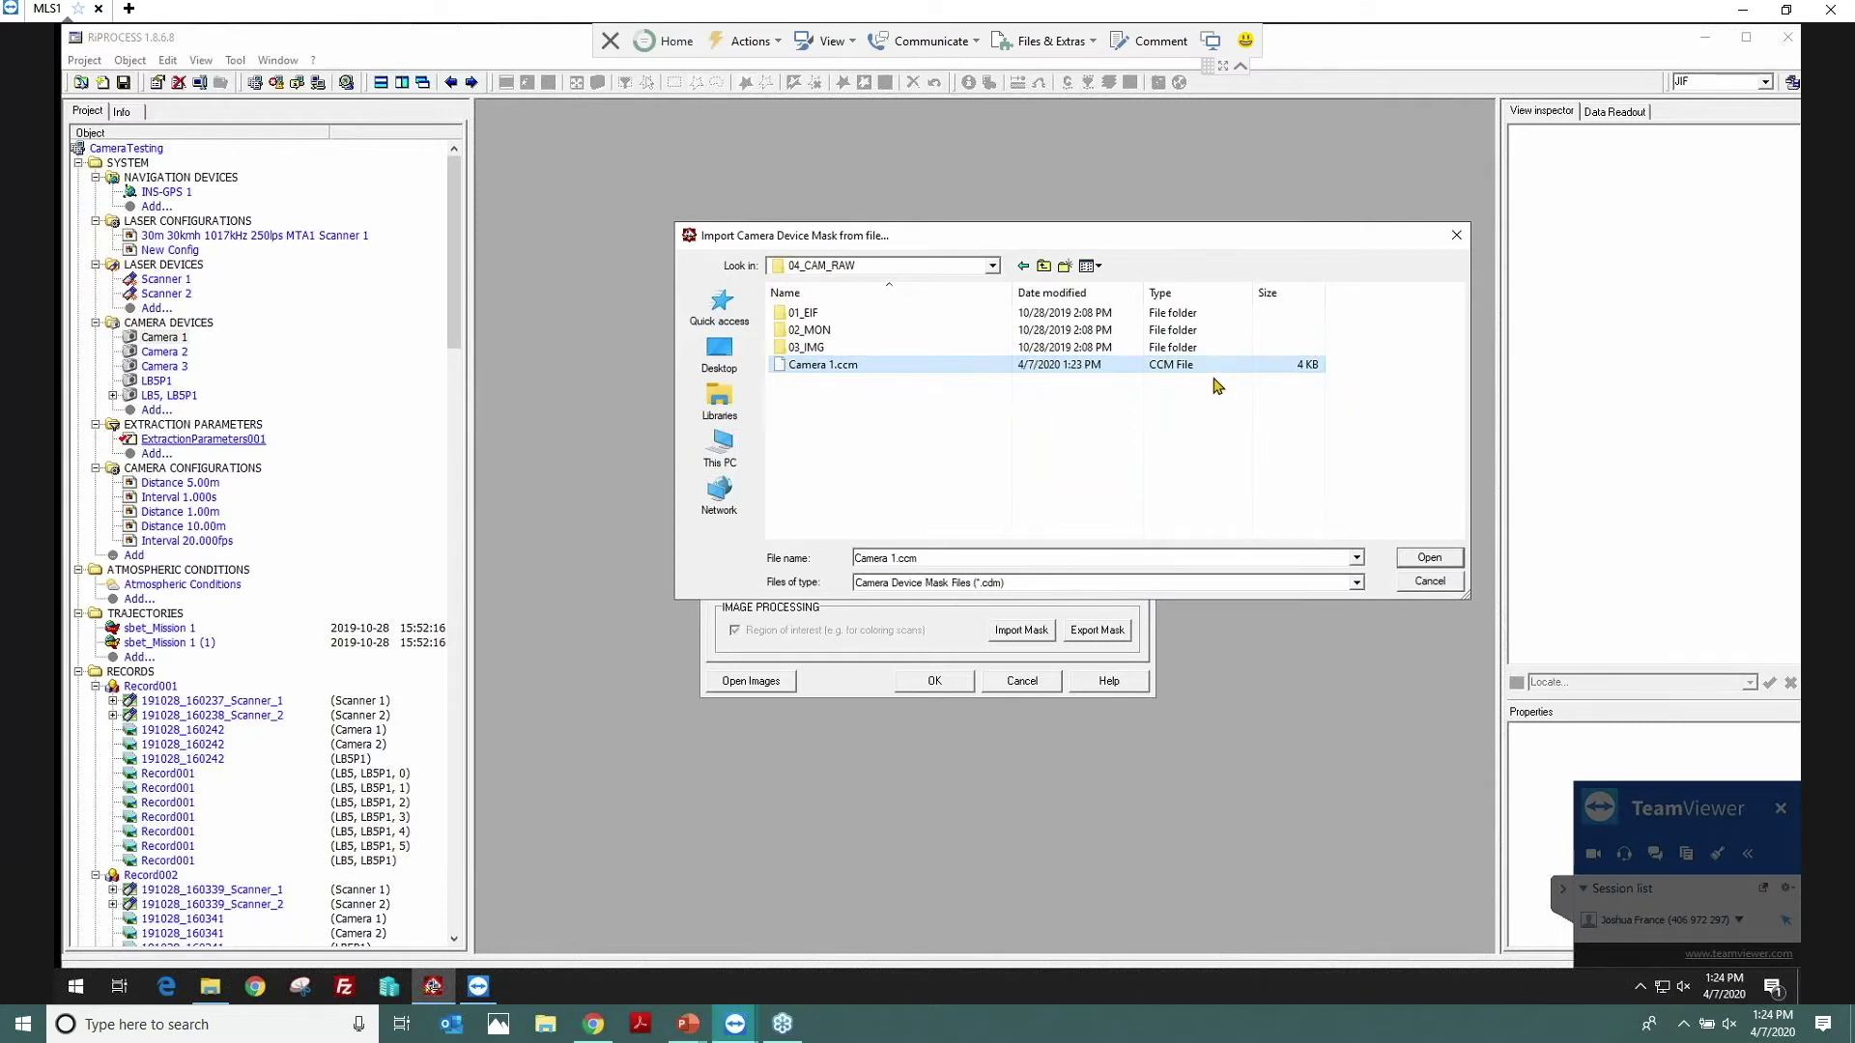
click(1358, 585)
click(1357, 590)
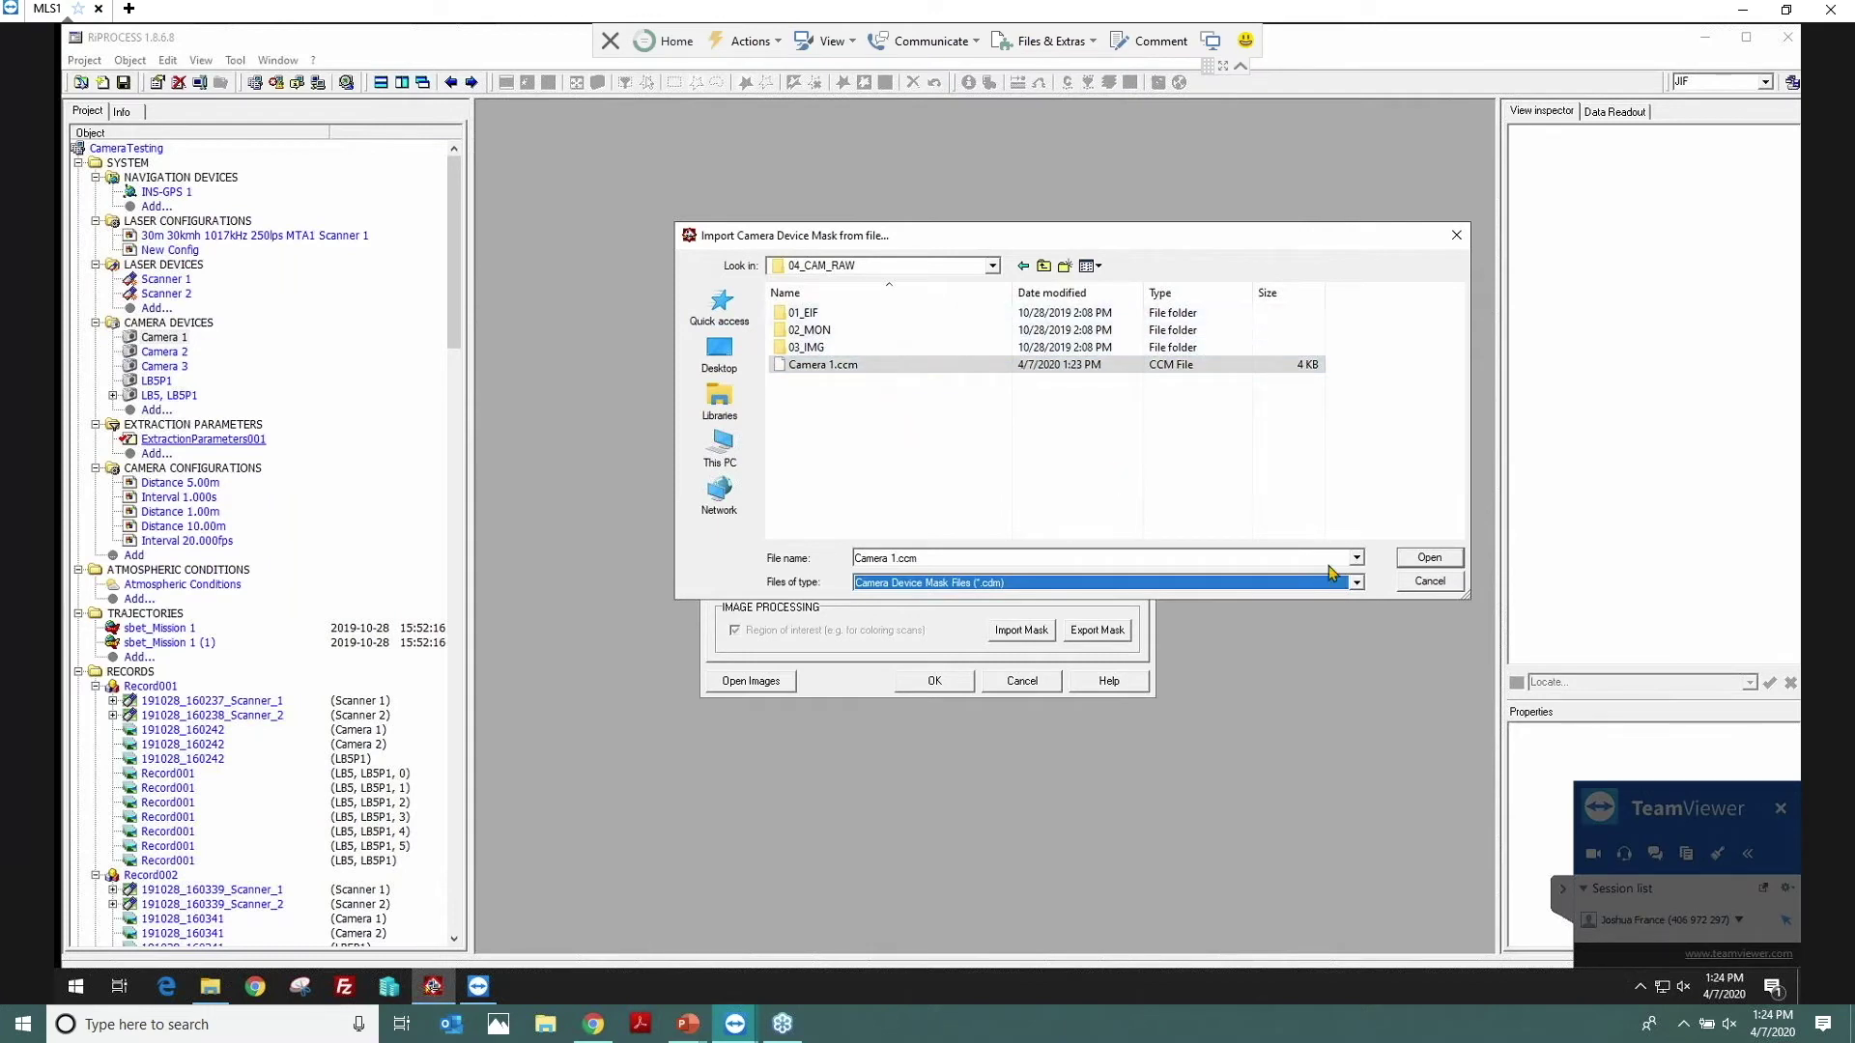
click(1430, 558)
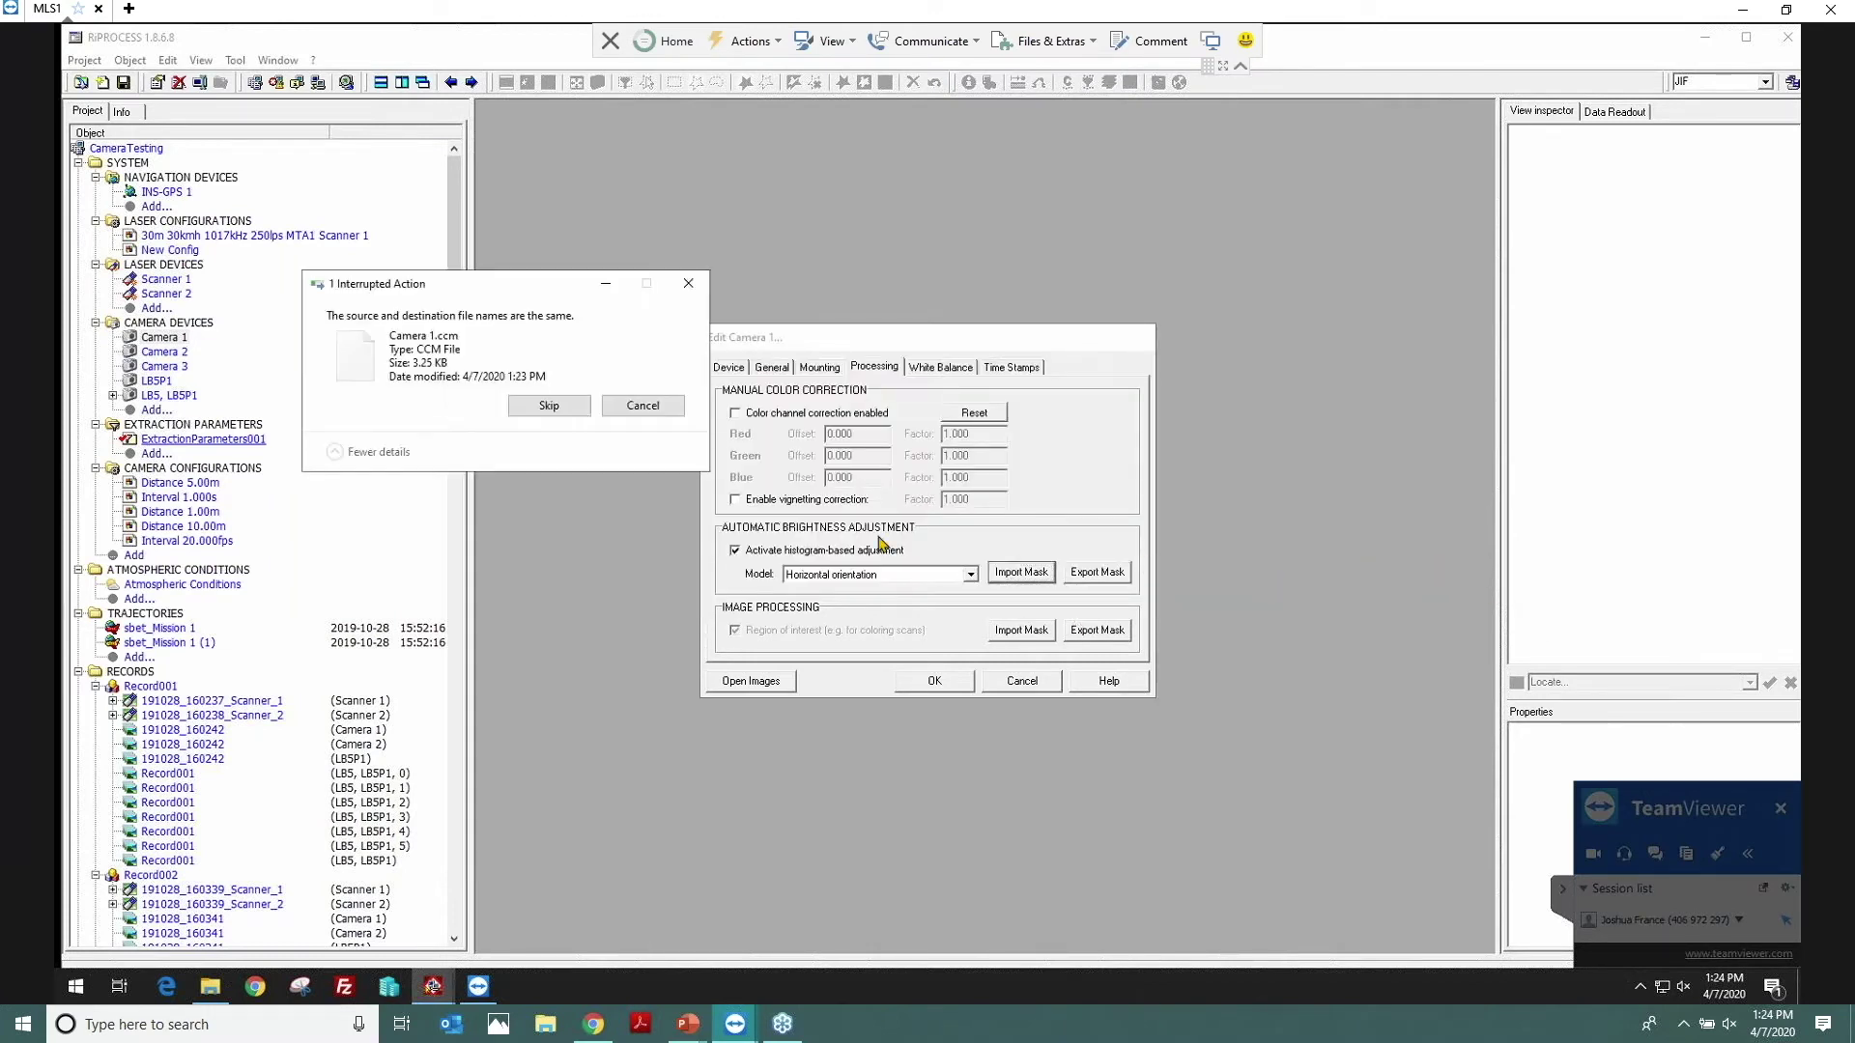
click(658, 412)
Step: Import Camera 1.ccm from 04_CAM_RAW again as Camera 1's brightness adjustment mask, skipping the duplicate file copy
click(1022, 574)
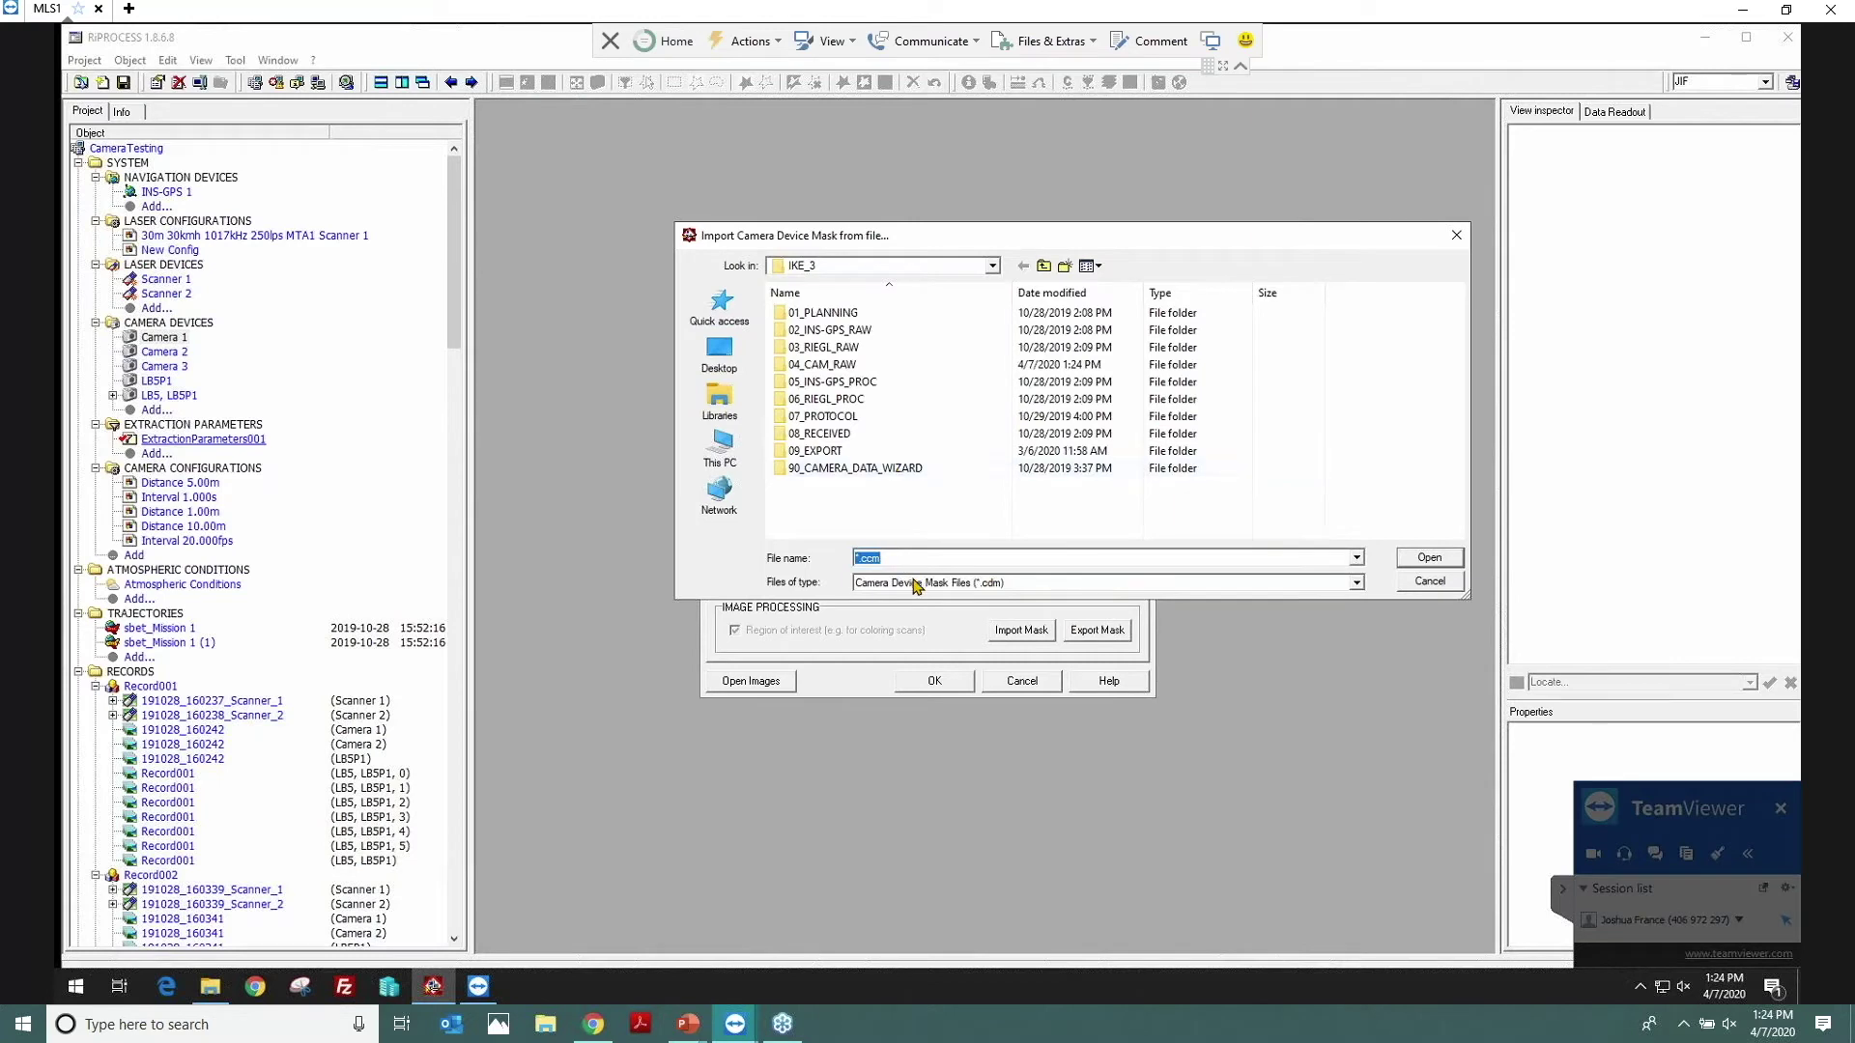
double_click(865, 433)
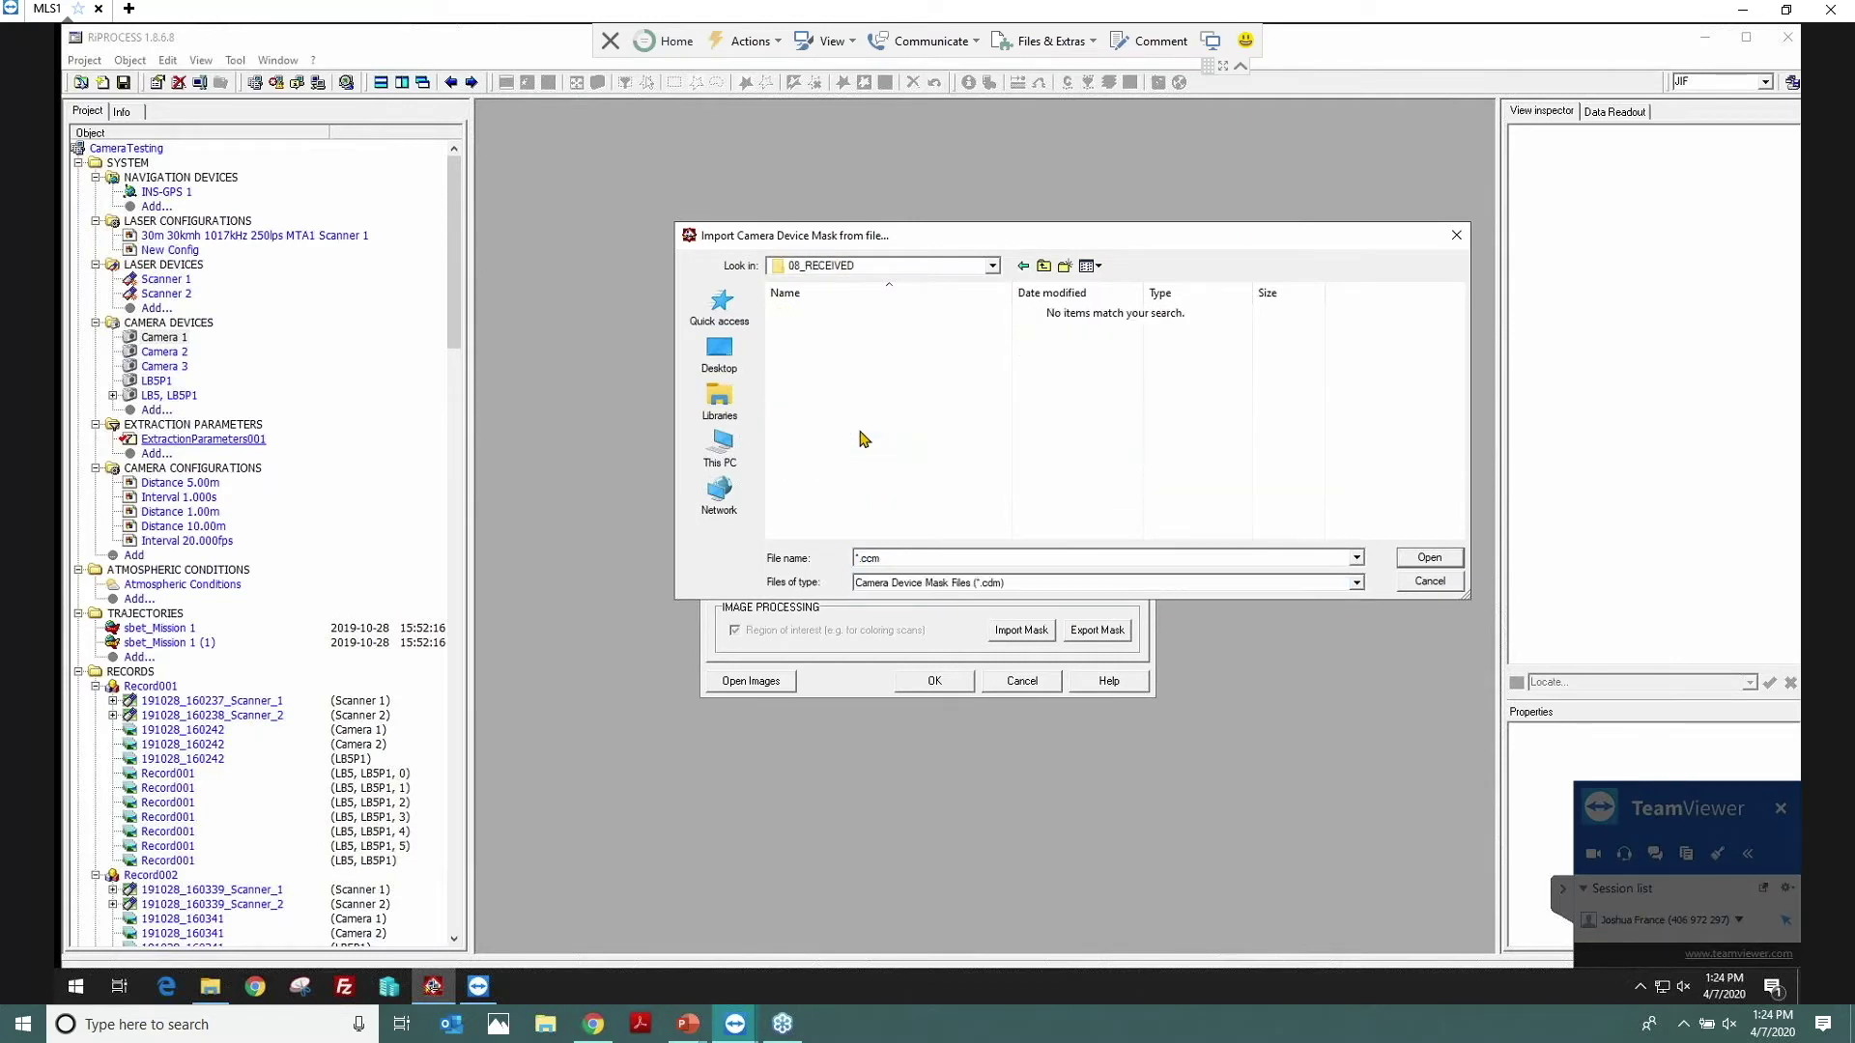
click(1043, 266)
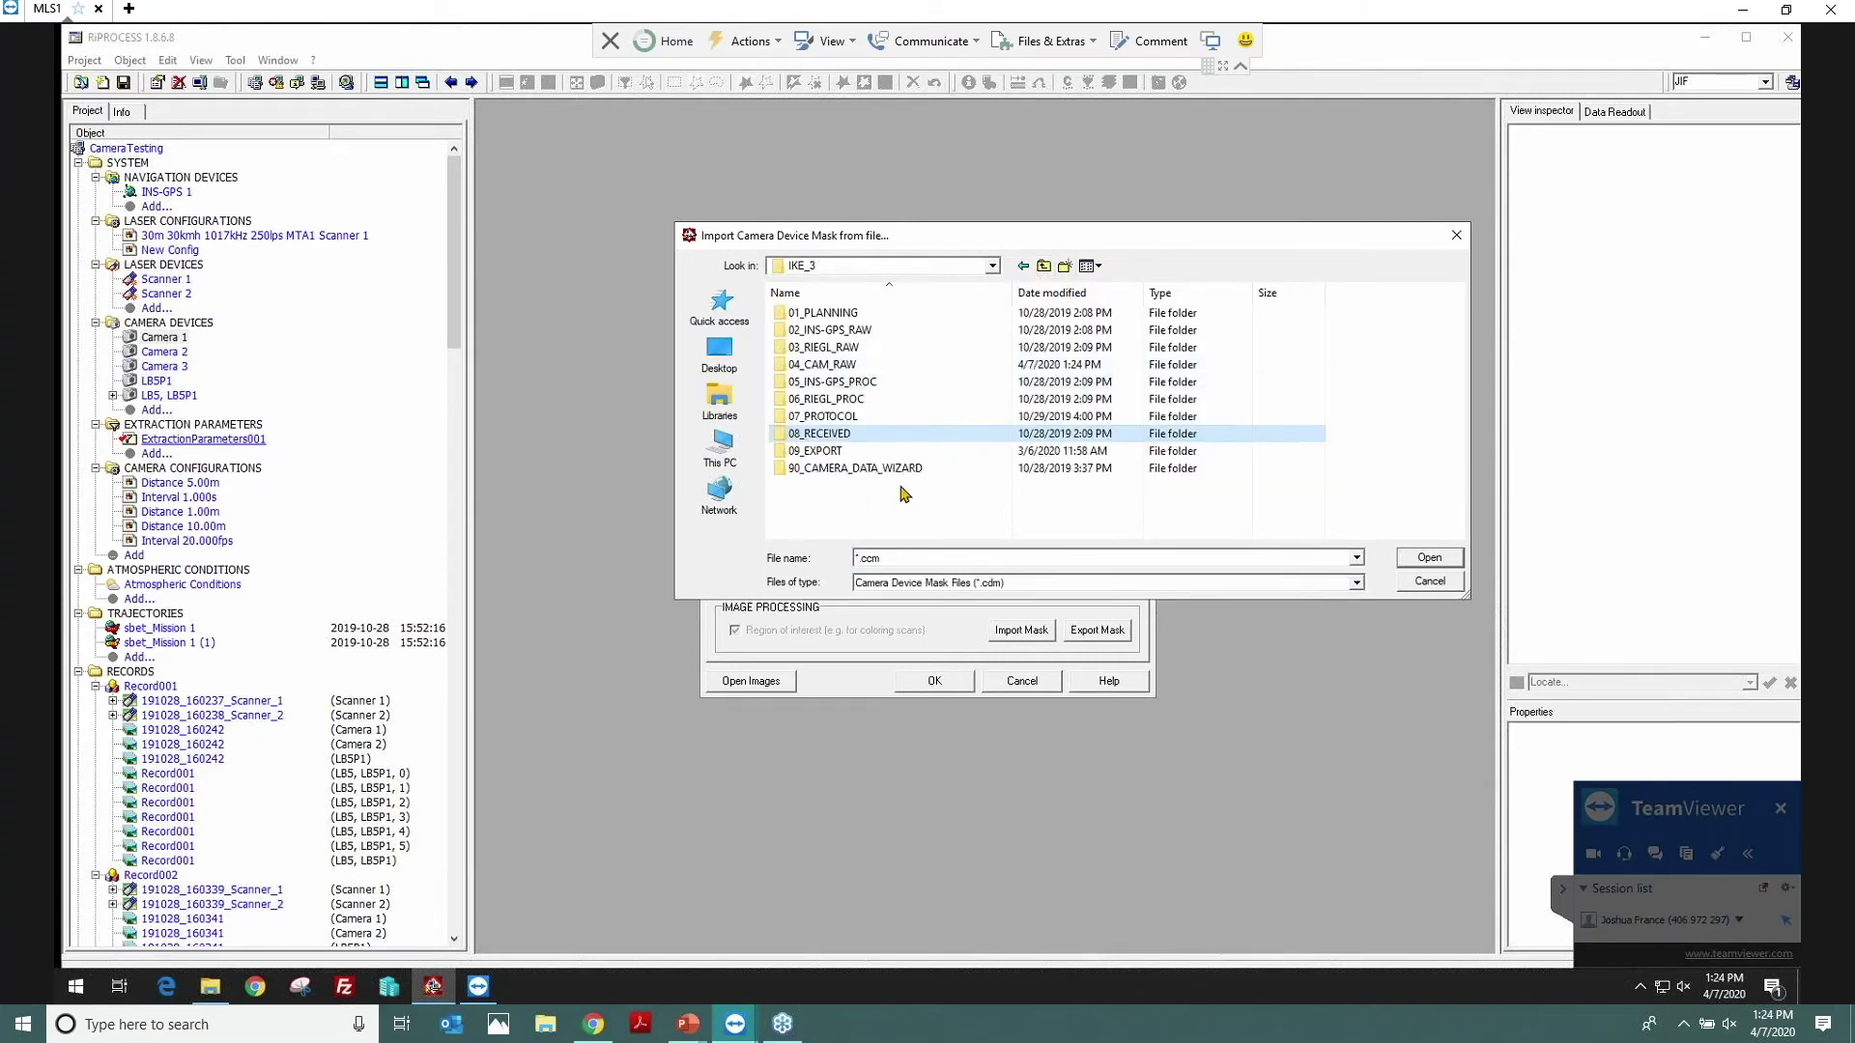
double_click(896, 426)
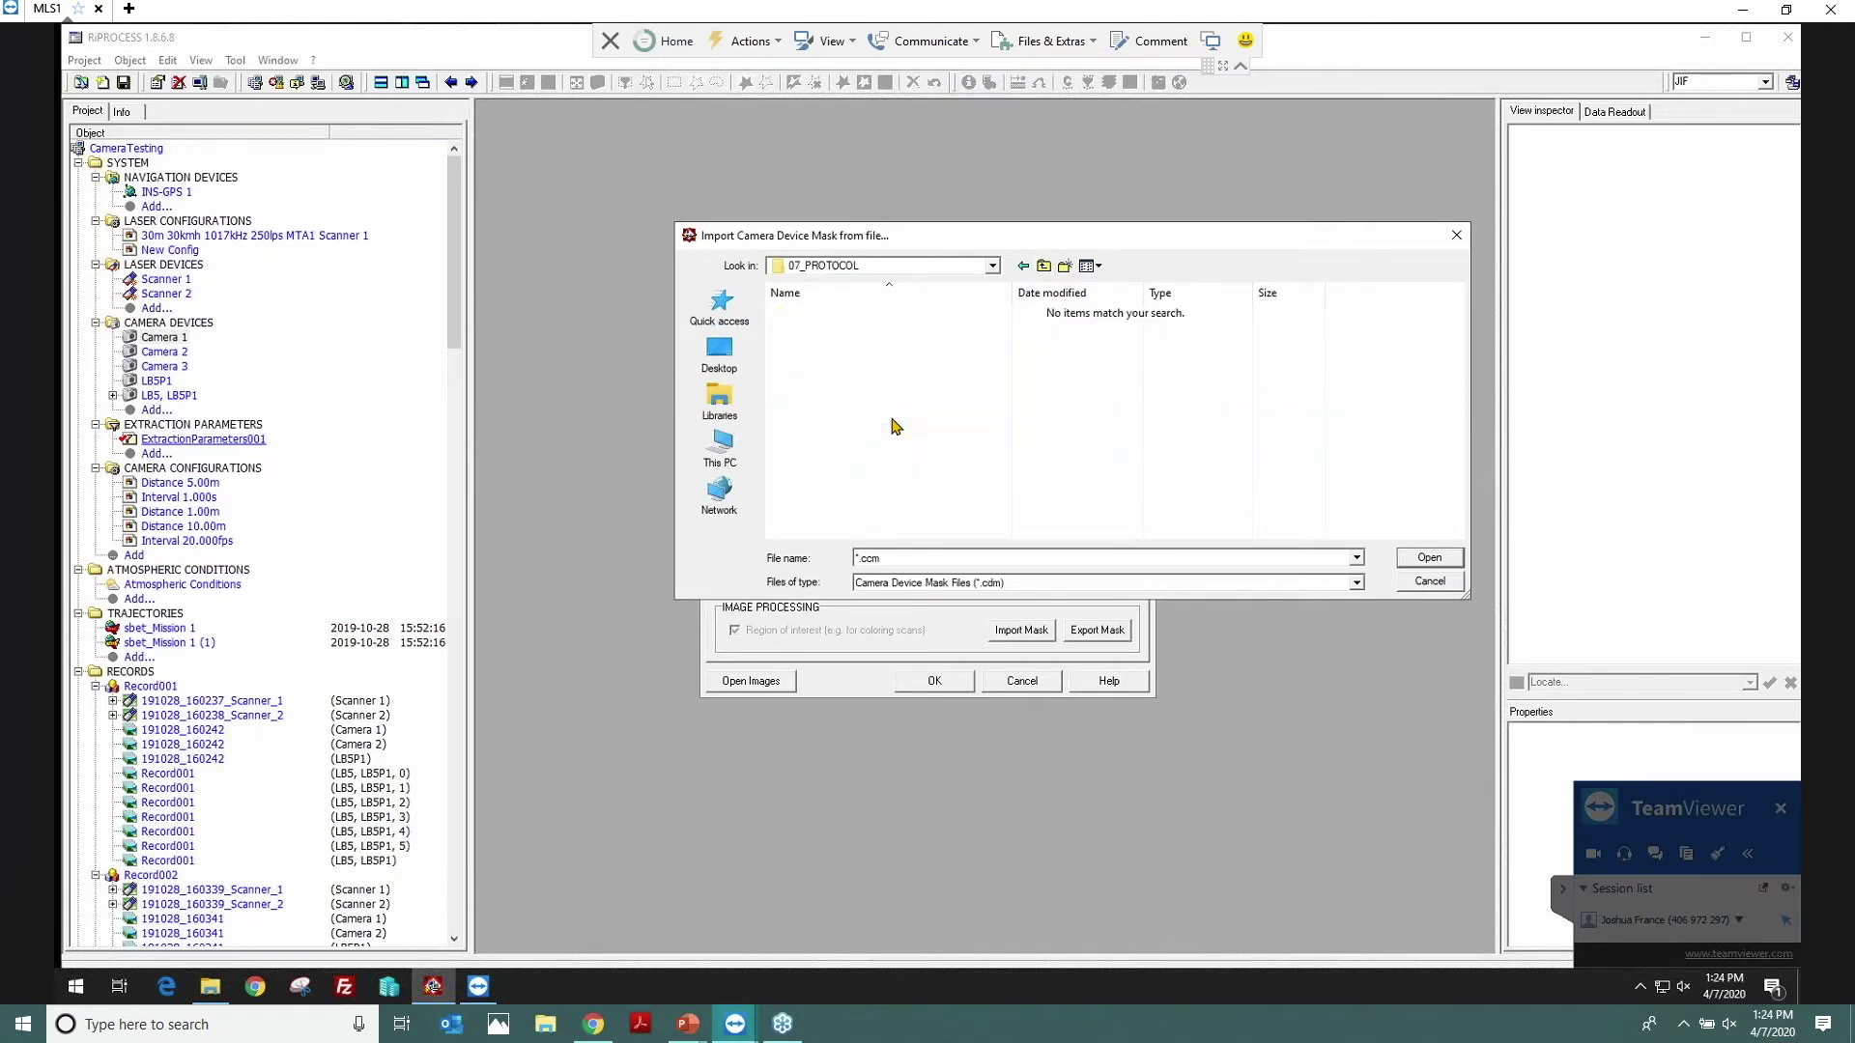
click(1044, 265)
double_click(900, 367)
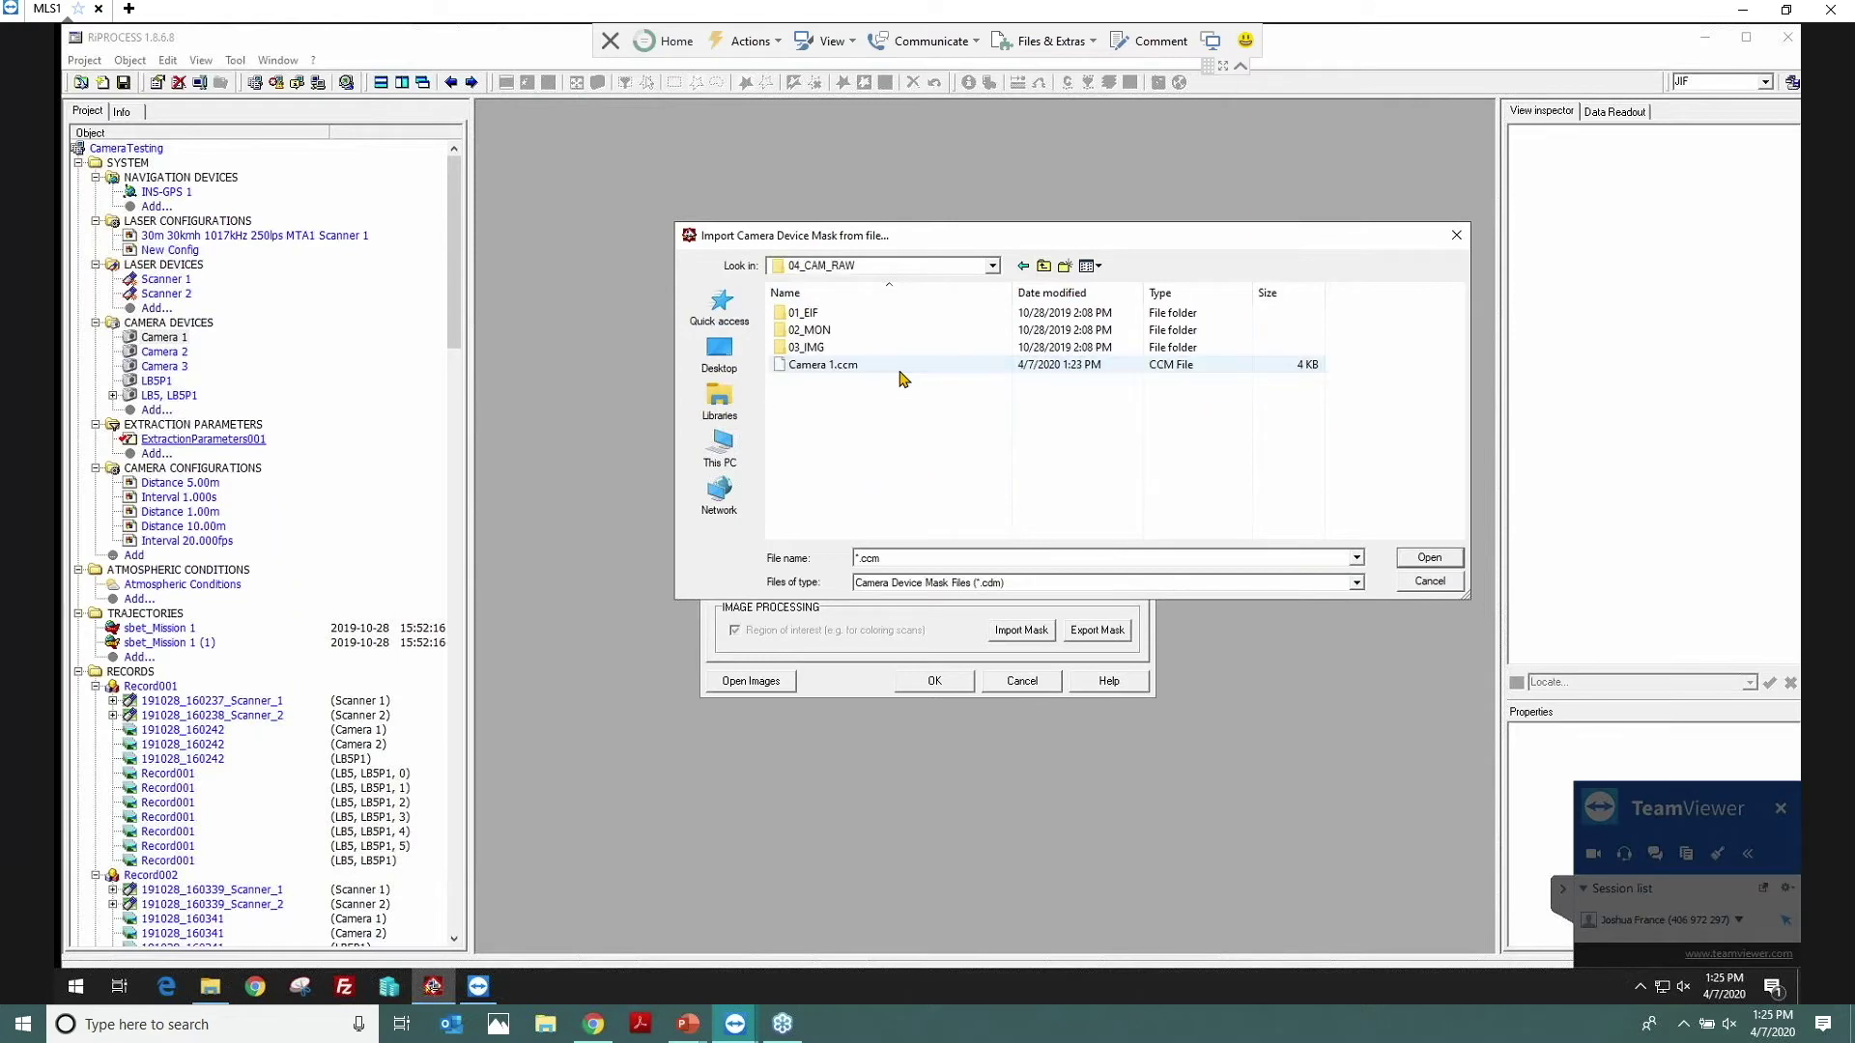
click(905, 373)
click(1430, 561)
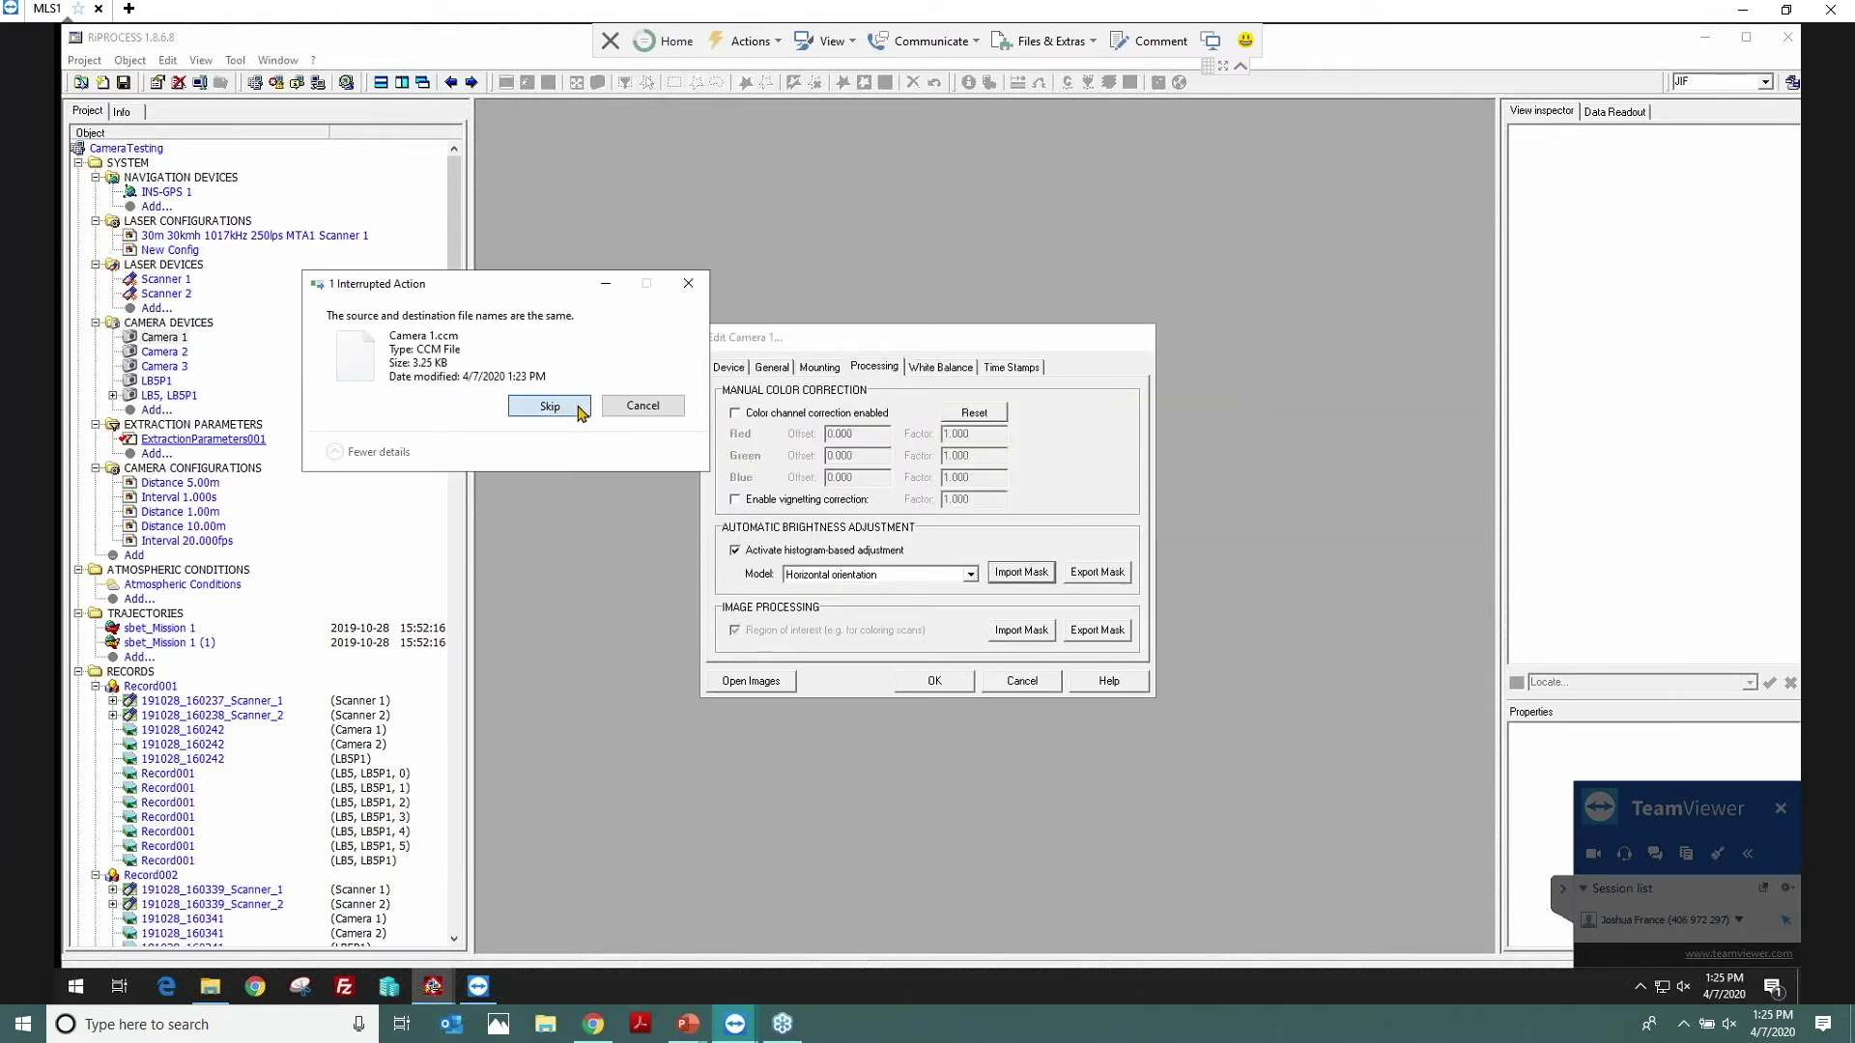
click(580, 408)
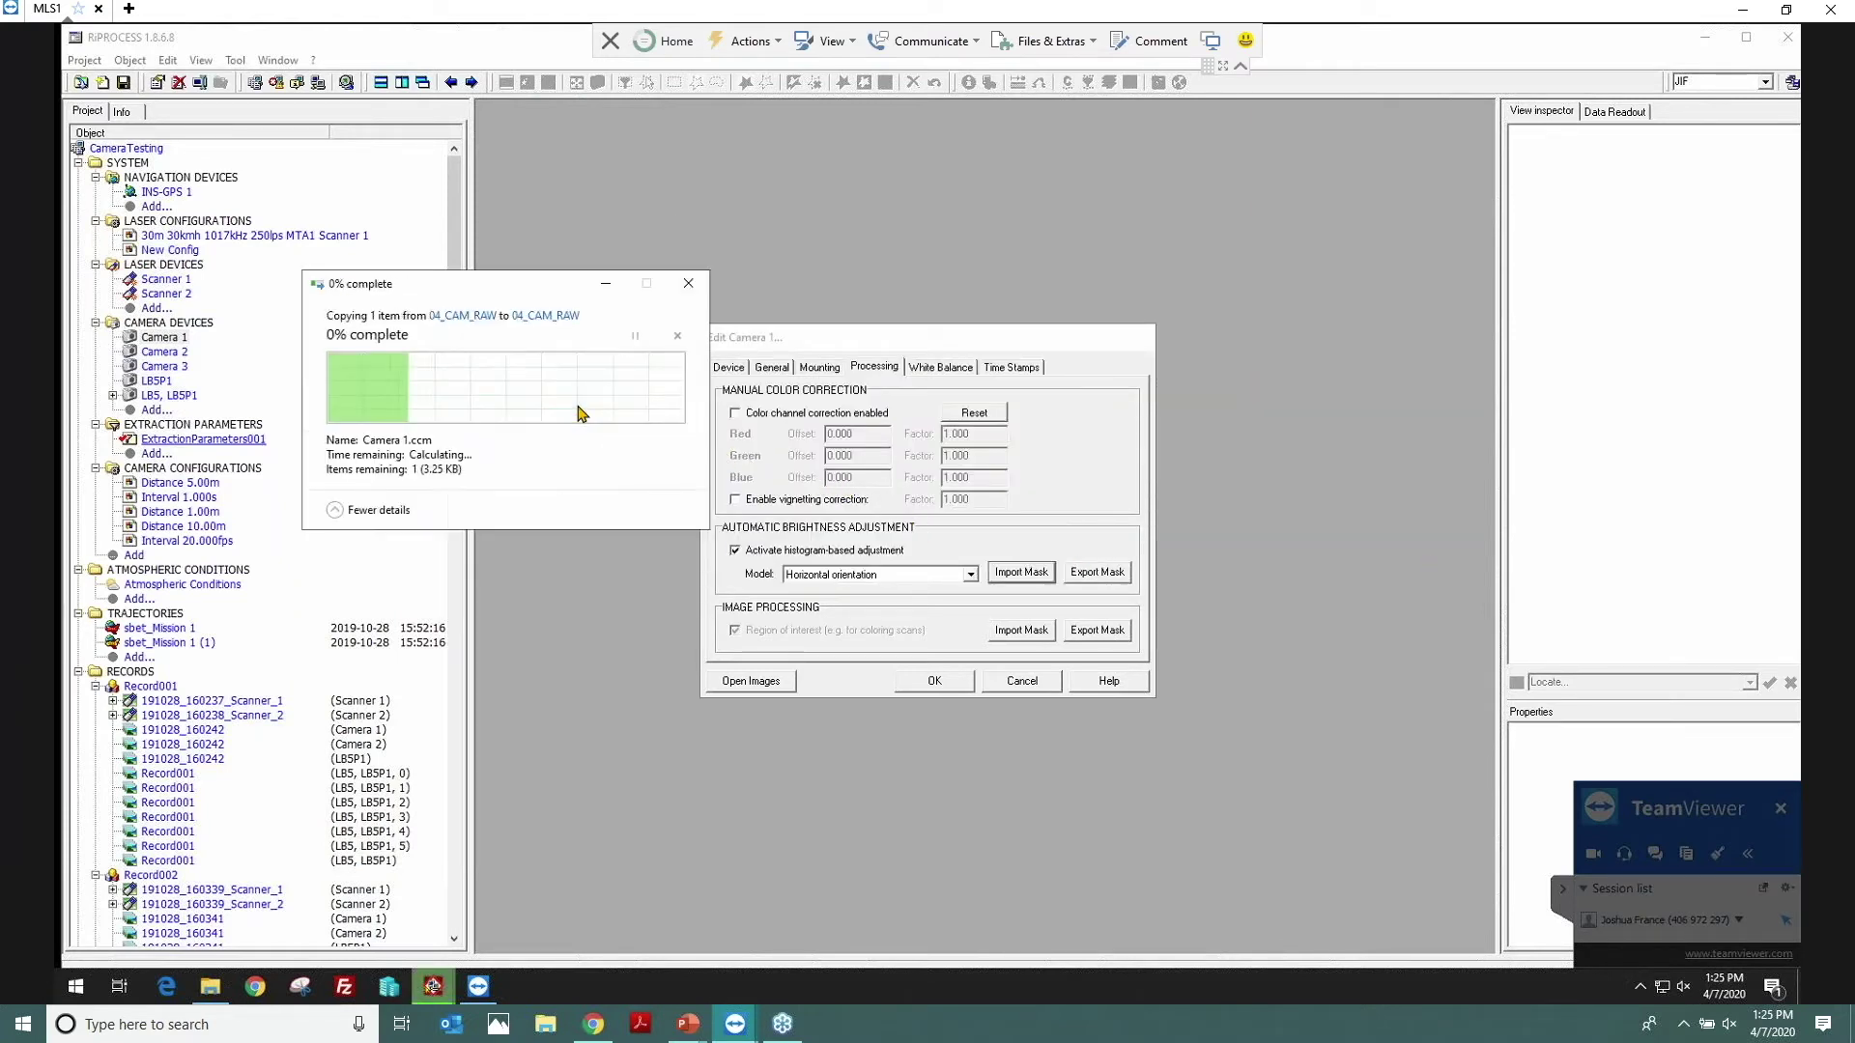
Step: Confirm Camera 1's settings and activate histogram-based automatic brightness adjustment in Camera 2's processing settings
click(949, 688)
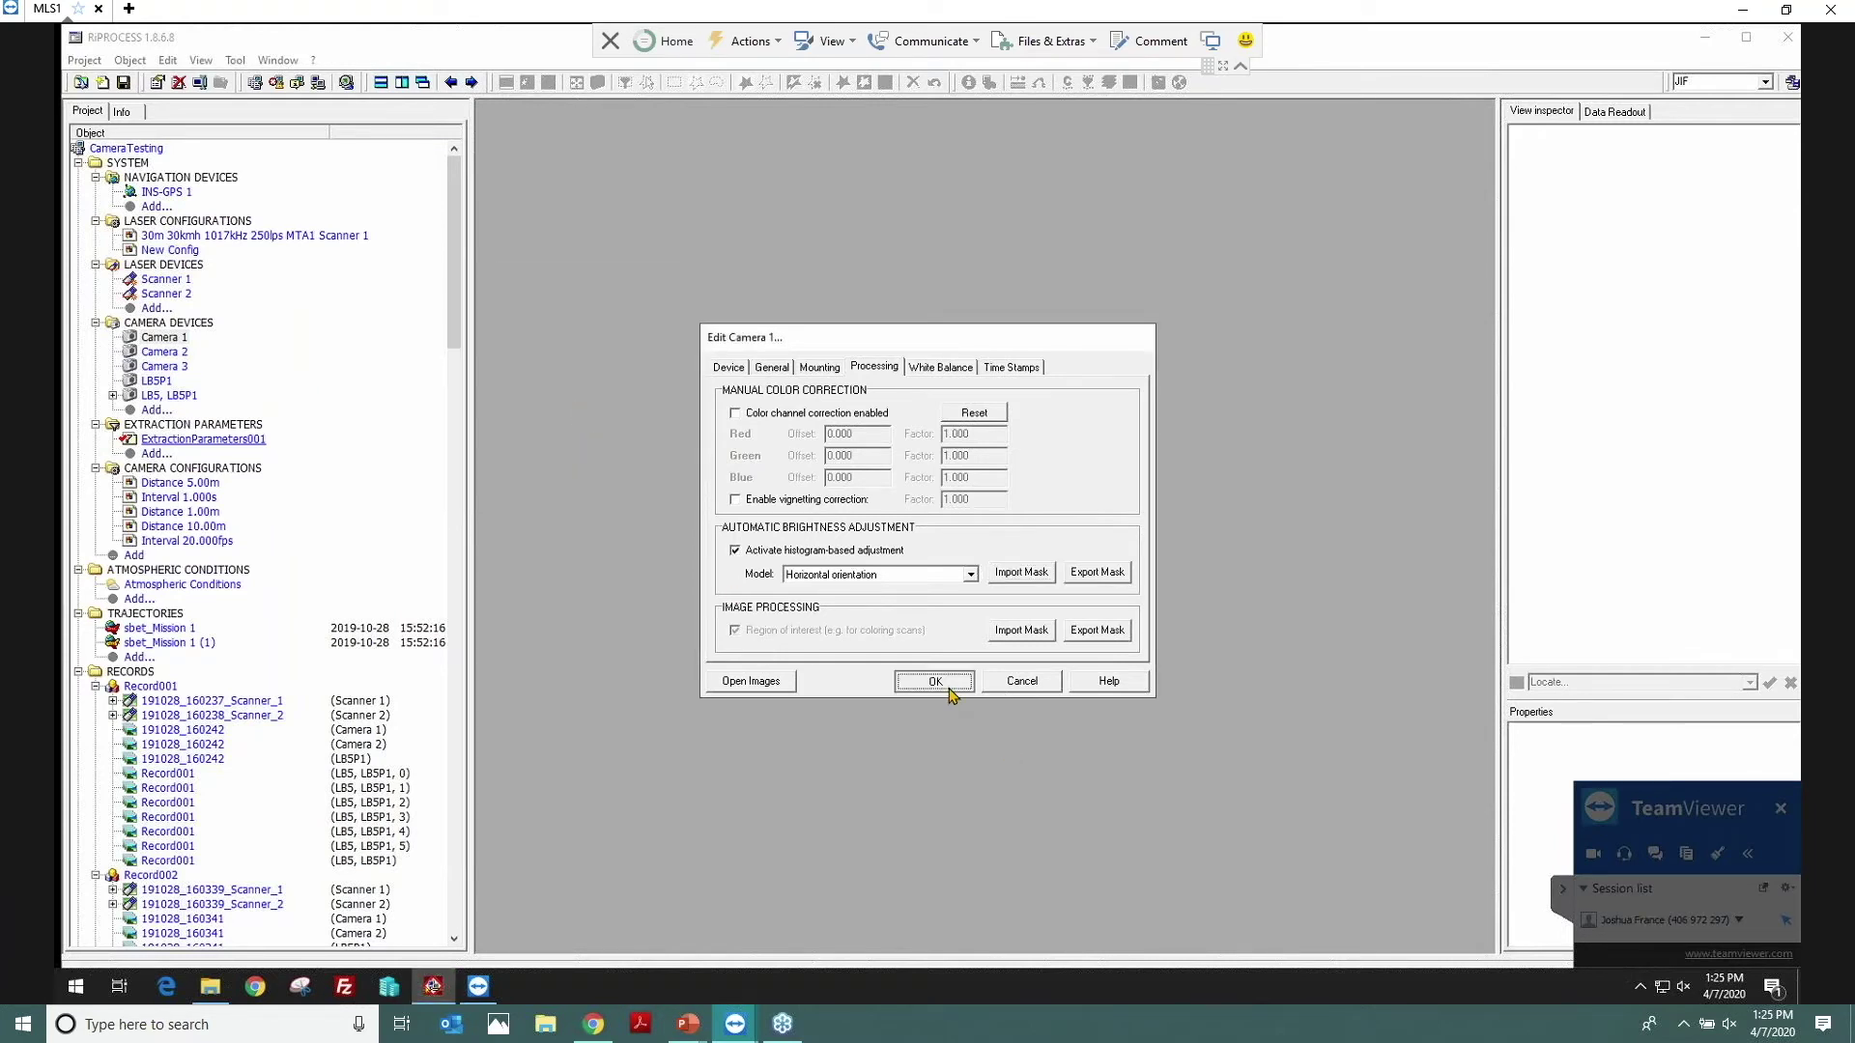
double_click(174, 353)
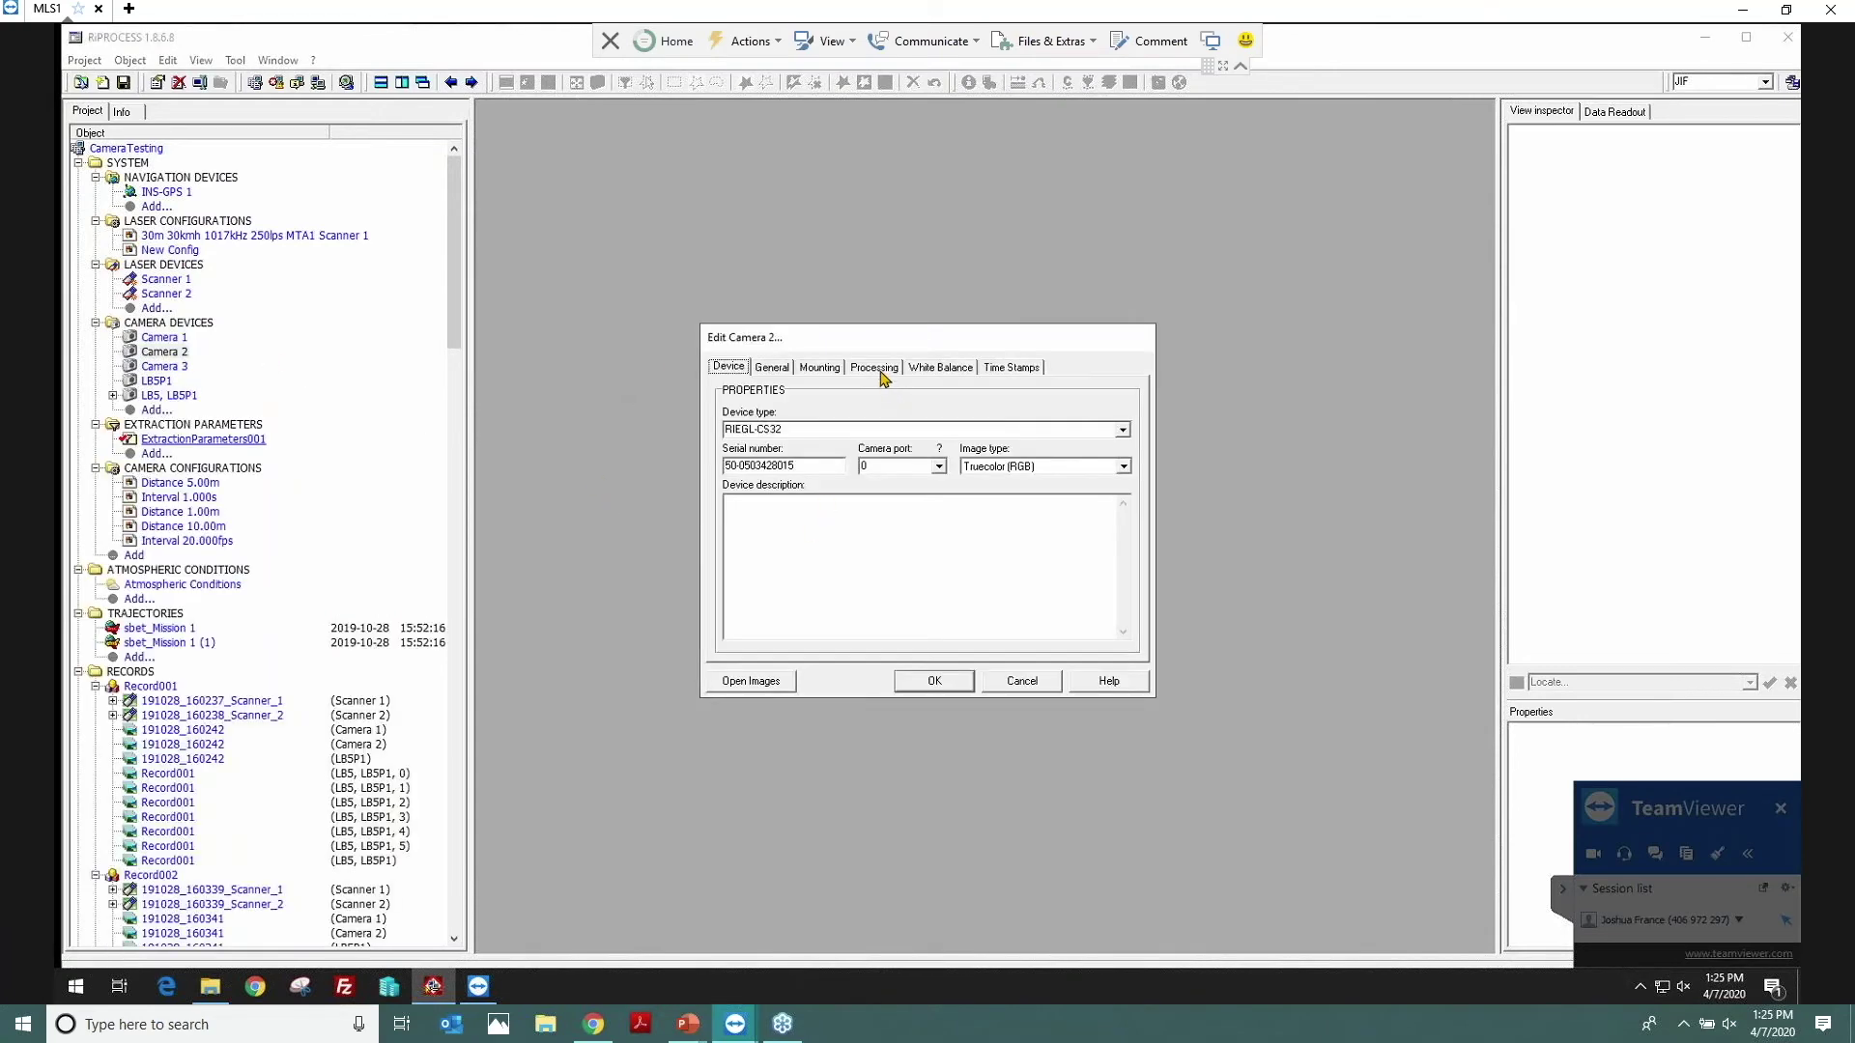
click(879, 372)
click(736, 551)
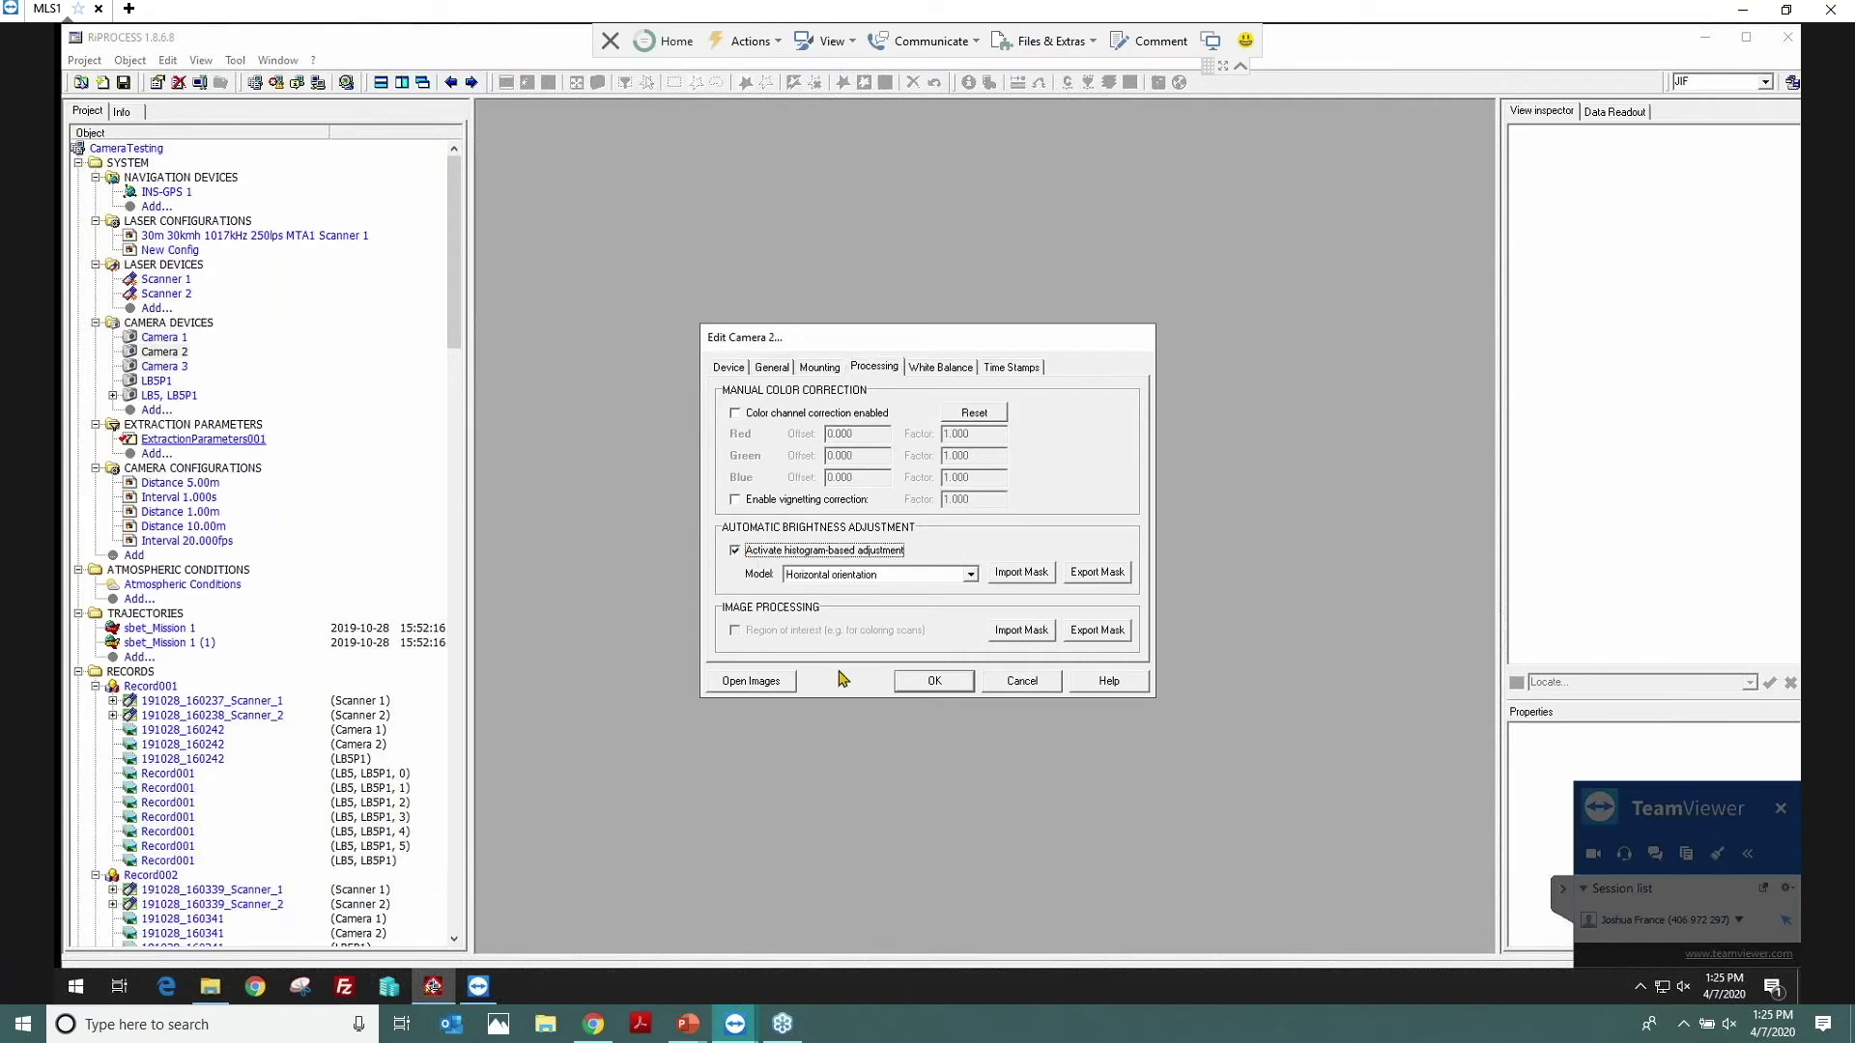
click(934, 681)
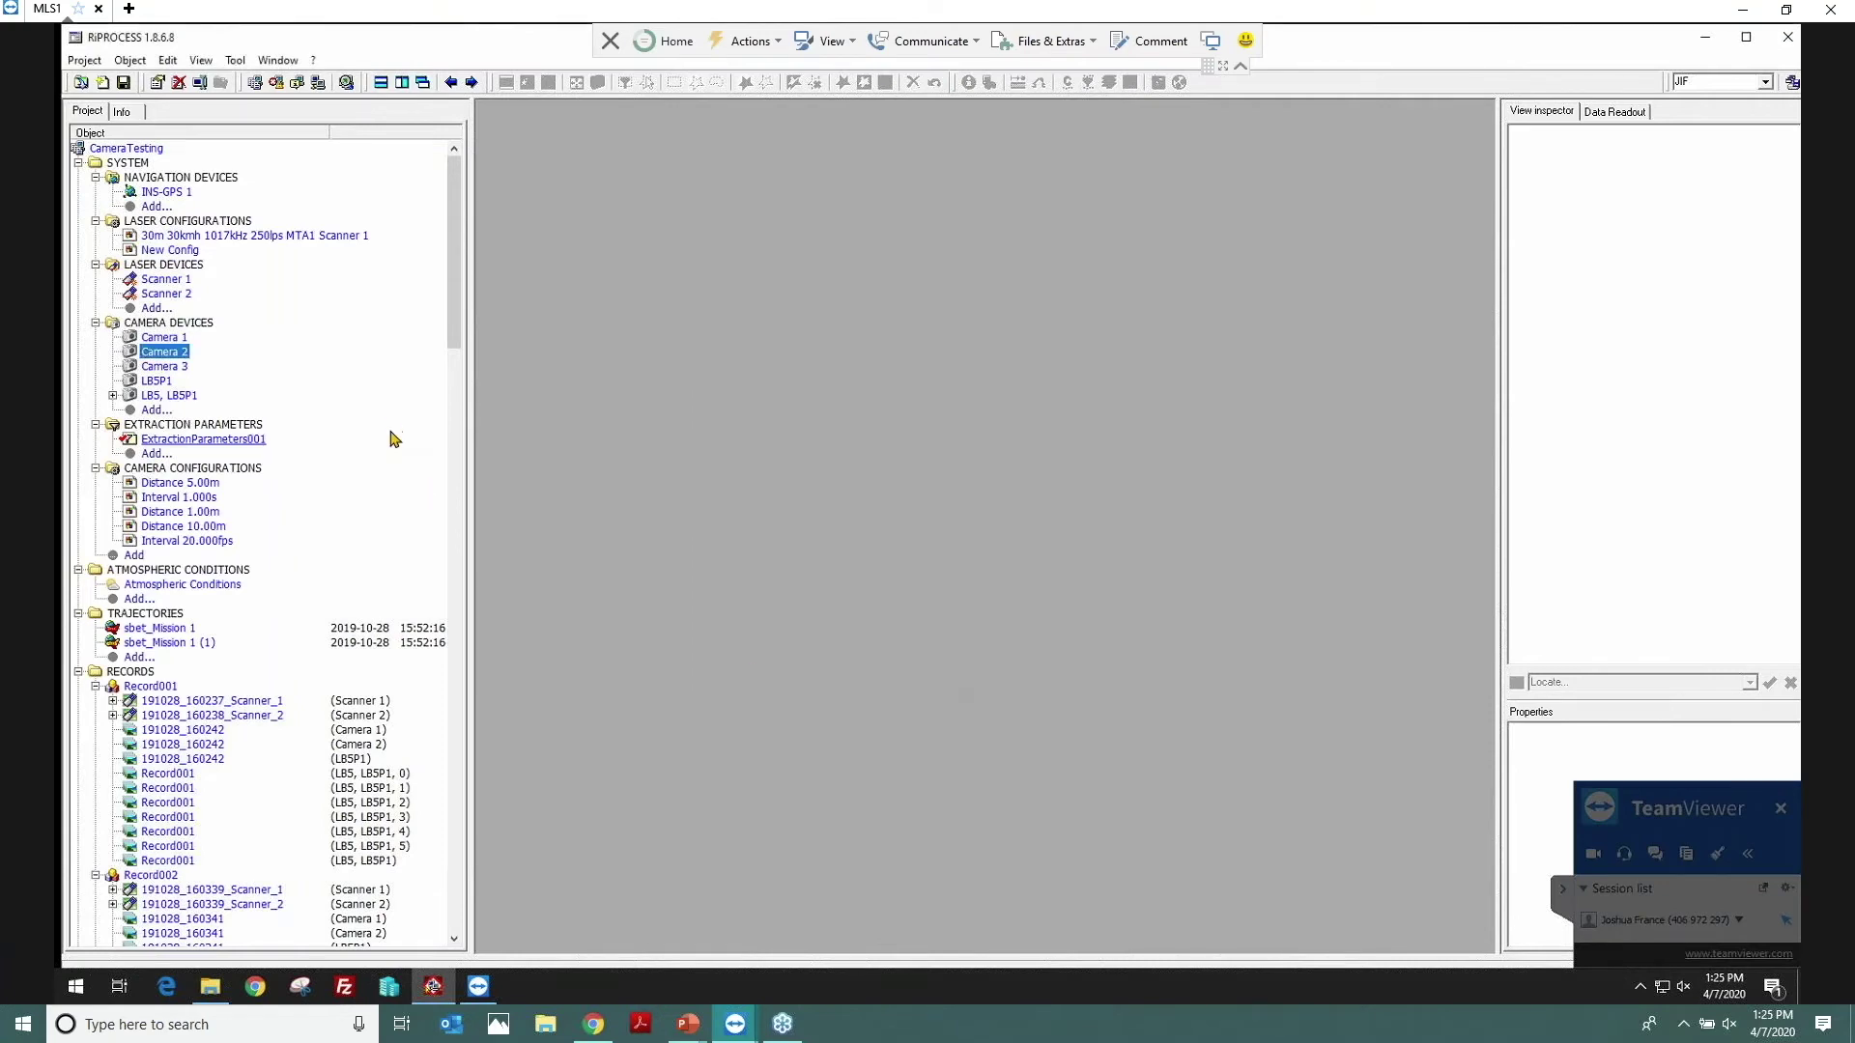
Step: Show Record007_Vangaurd_1's Camera 1 and Camera 2 images side by side with the thumbnail lists hidden
scroll(392, 434, down, 5)
scroll(382, 439, down, 12)
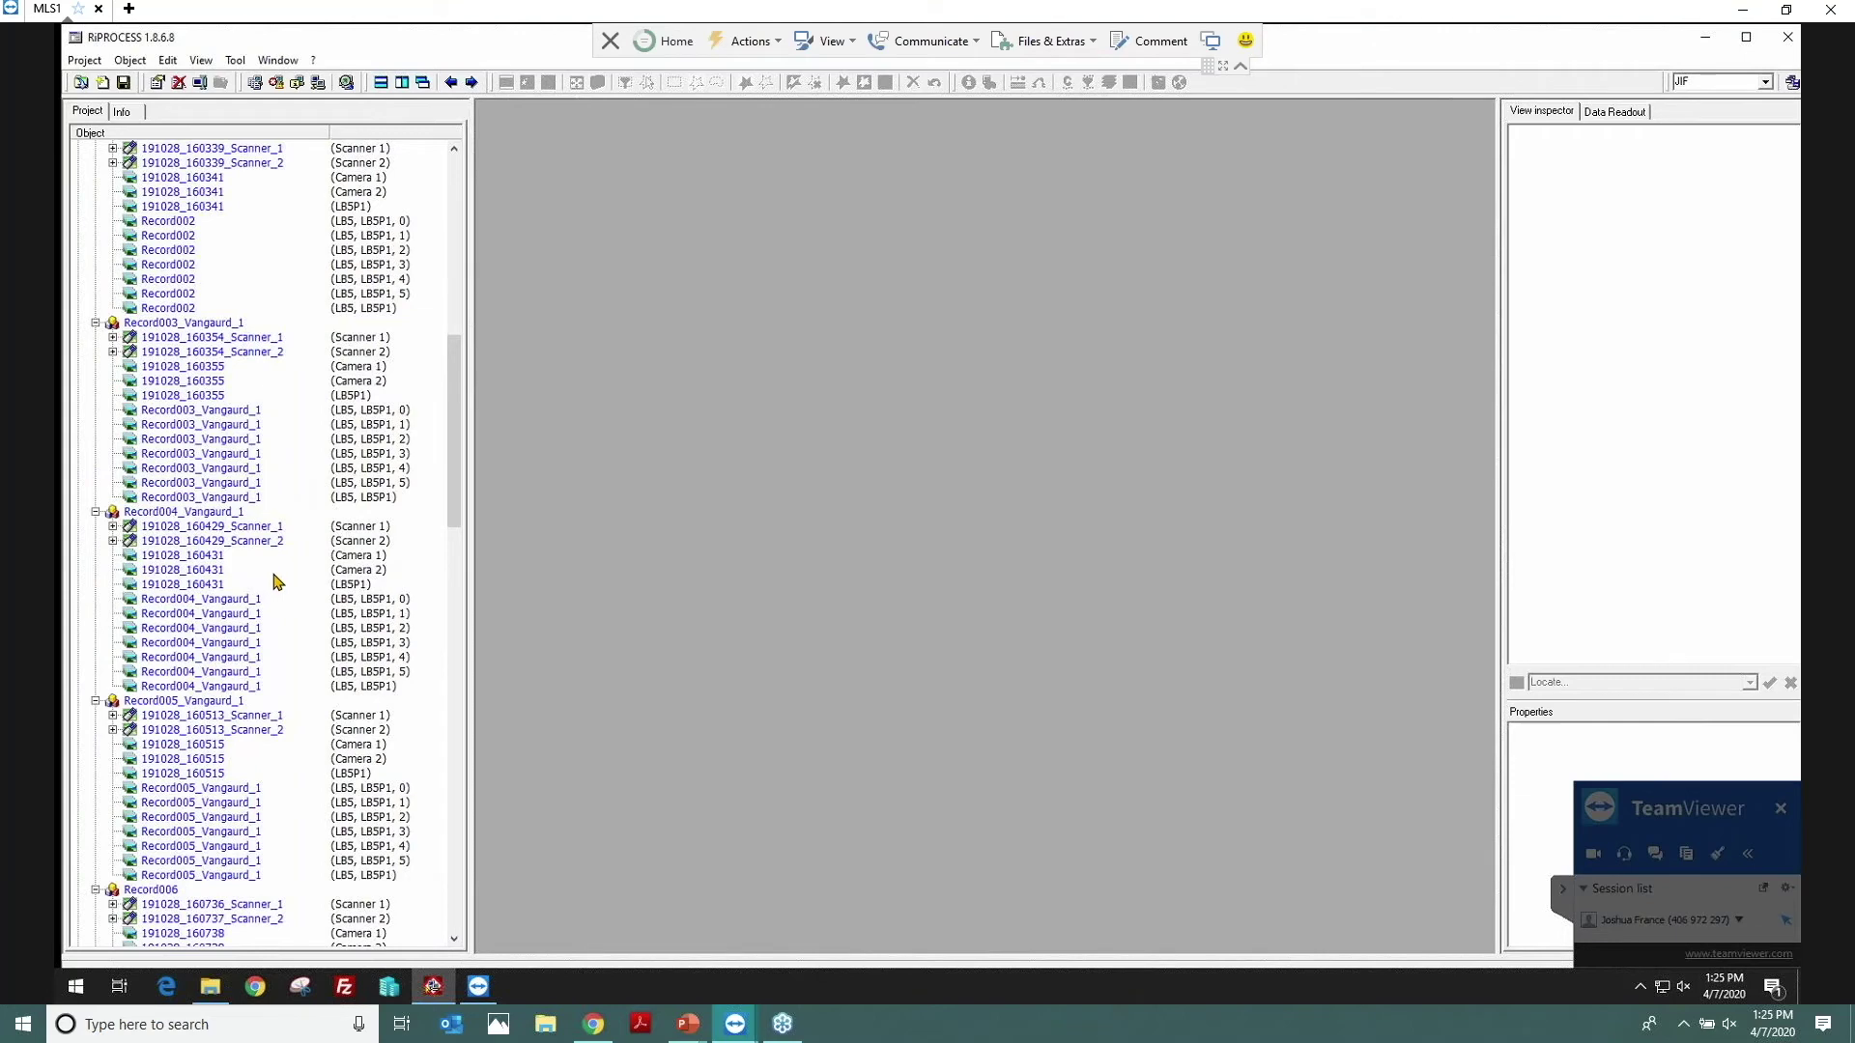
scroll(278, 581, down, 5)
scroll(283, 571, down, 7)
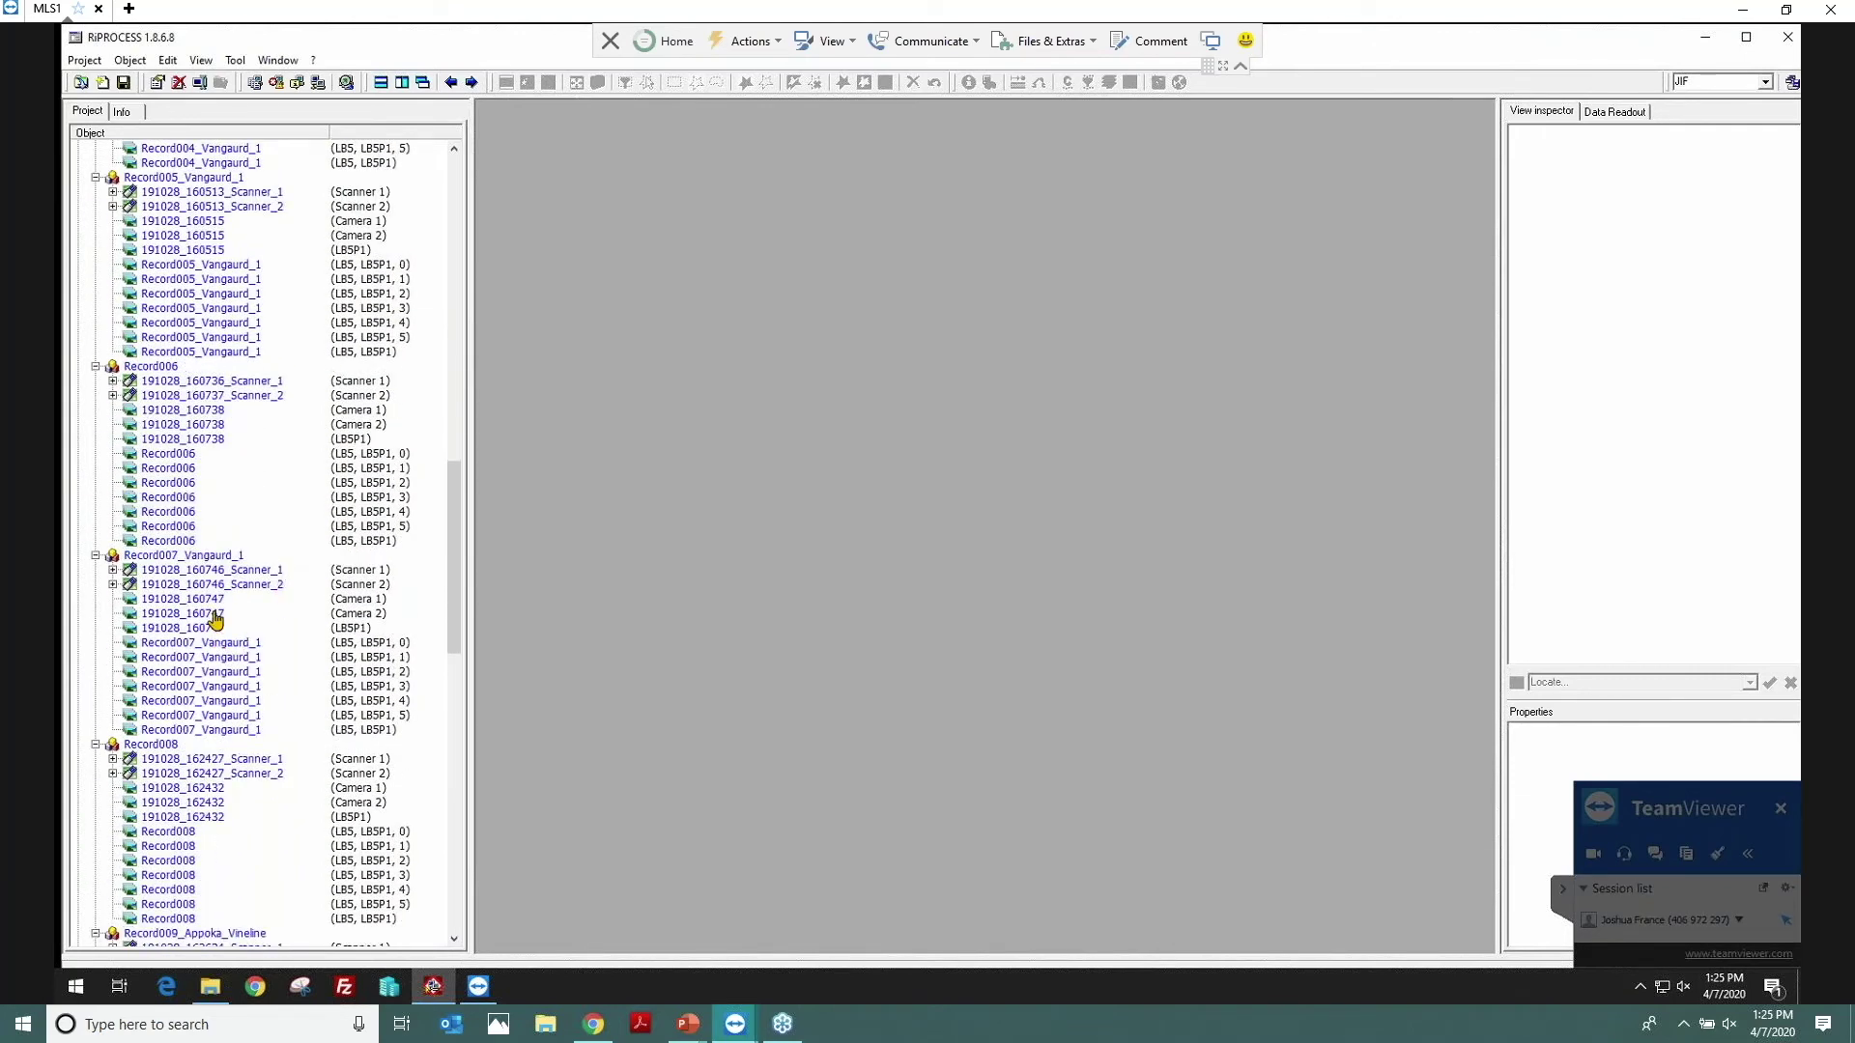
double_click(214, 600)
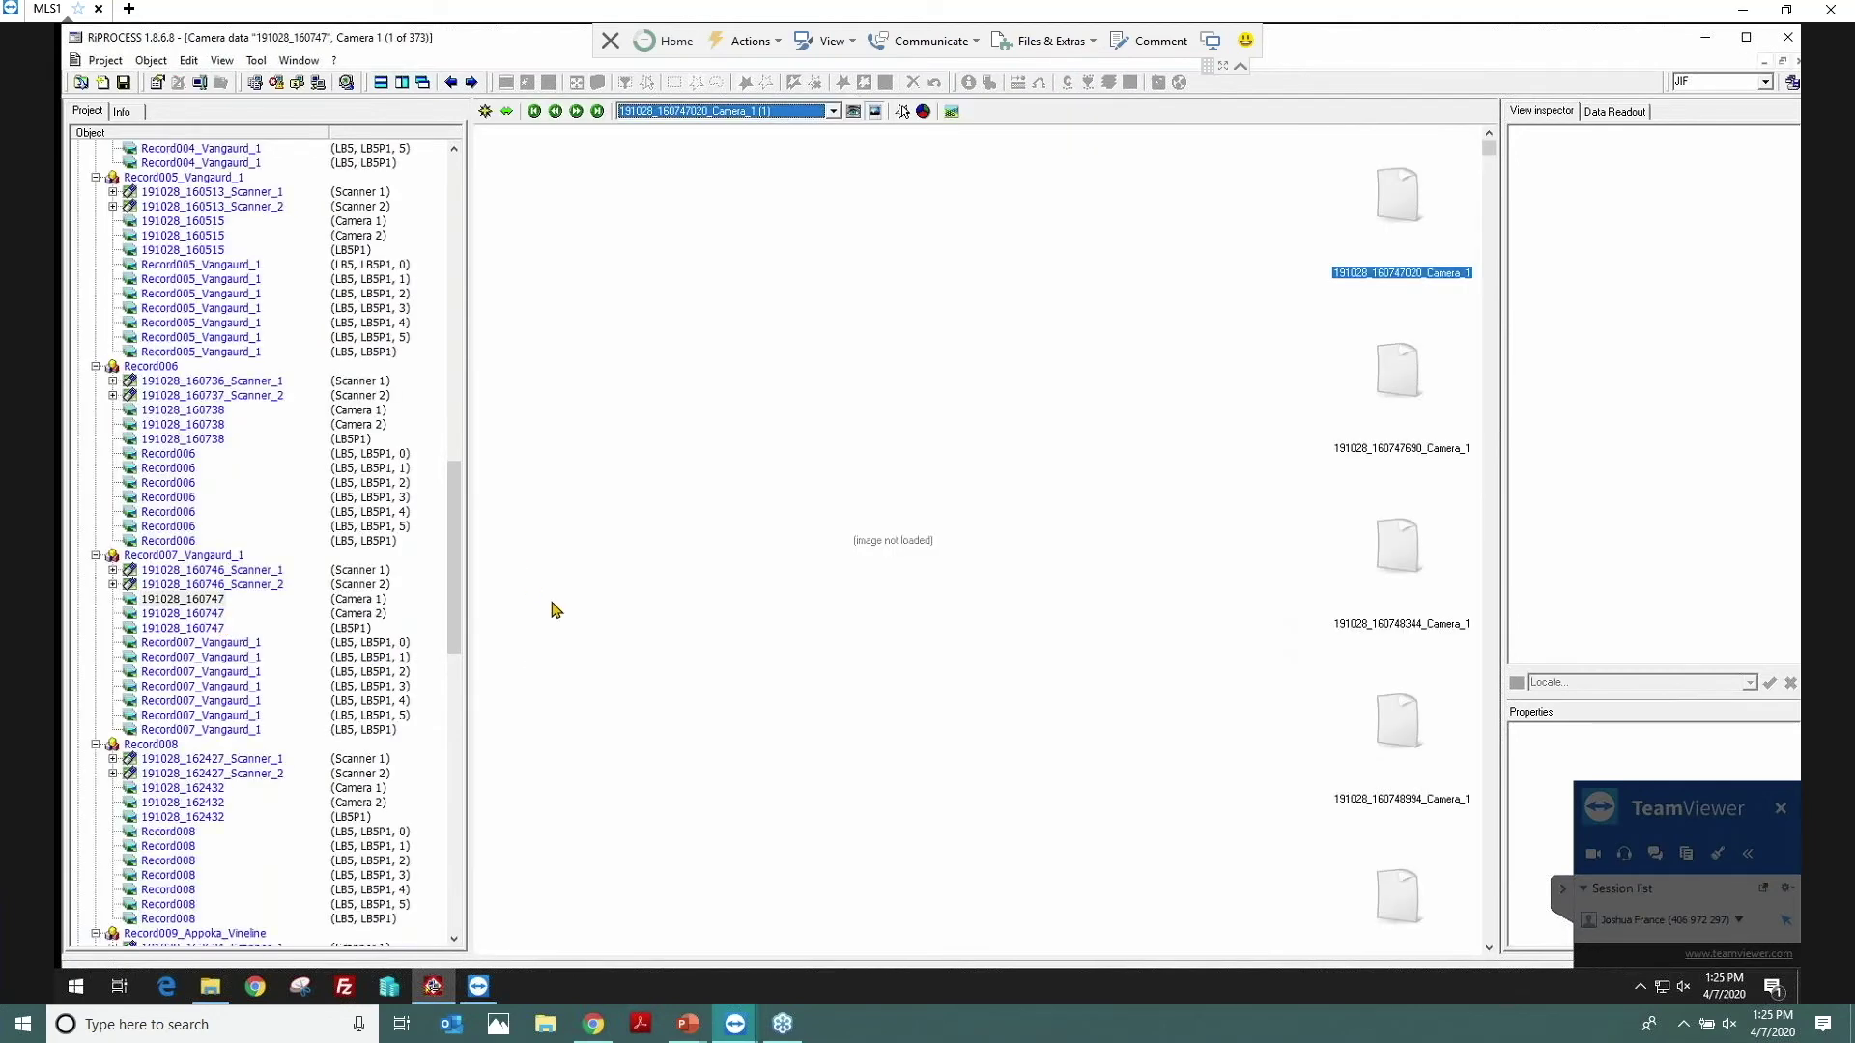
double_click(207, 614)
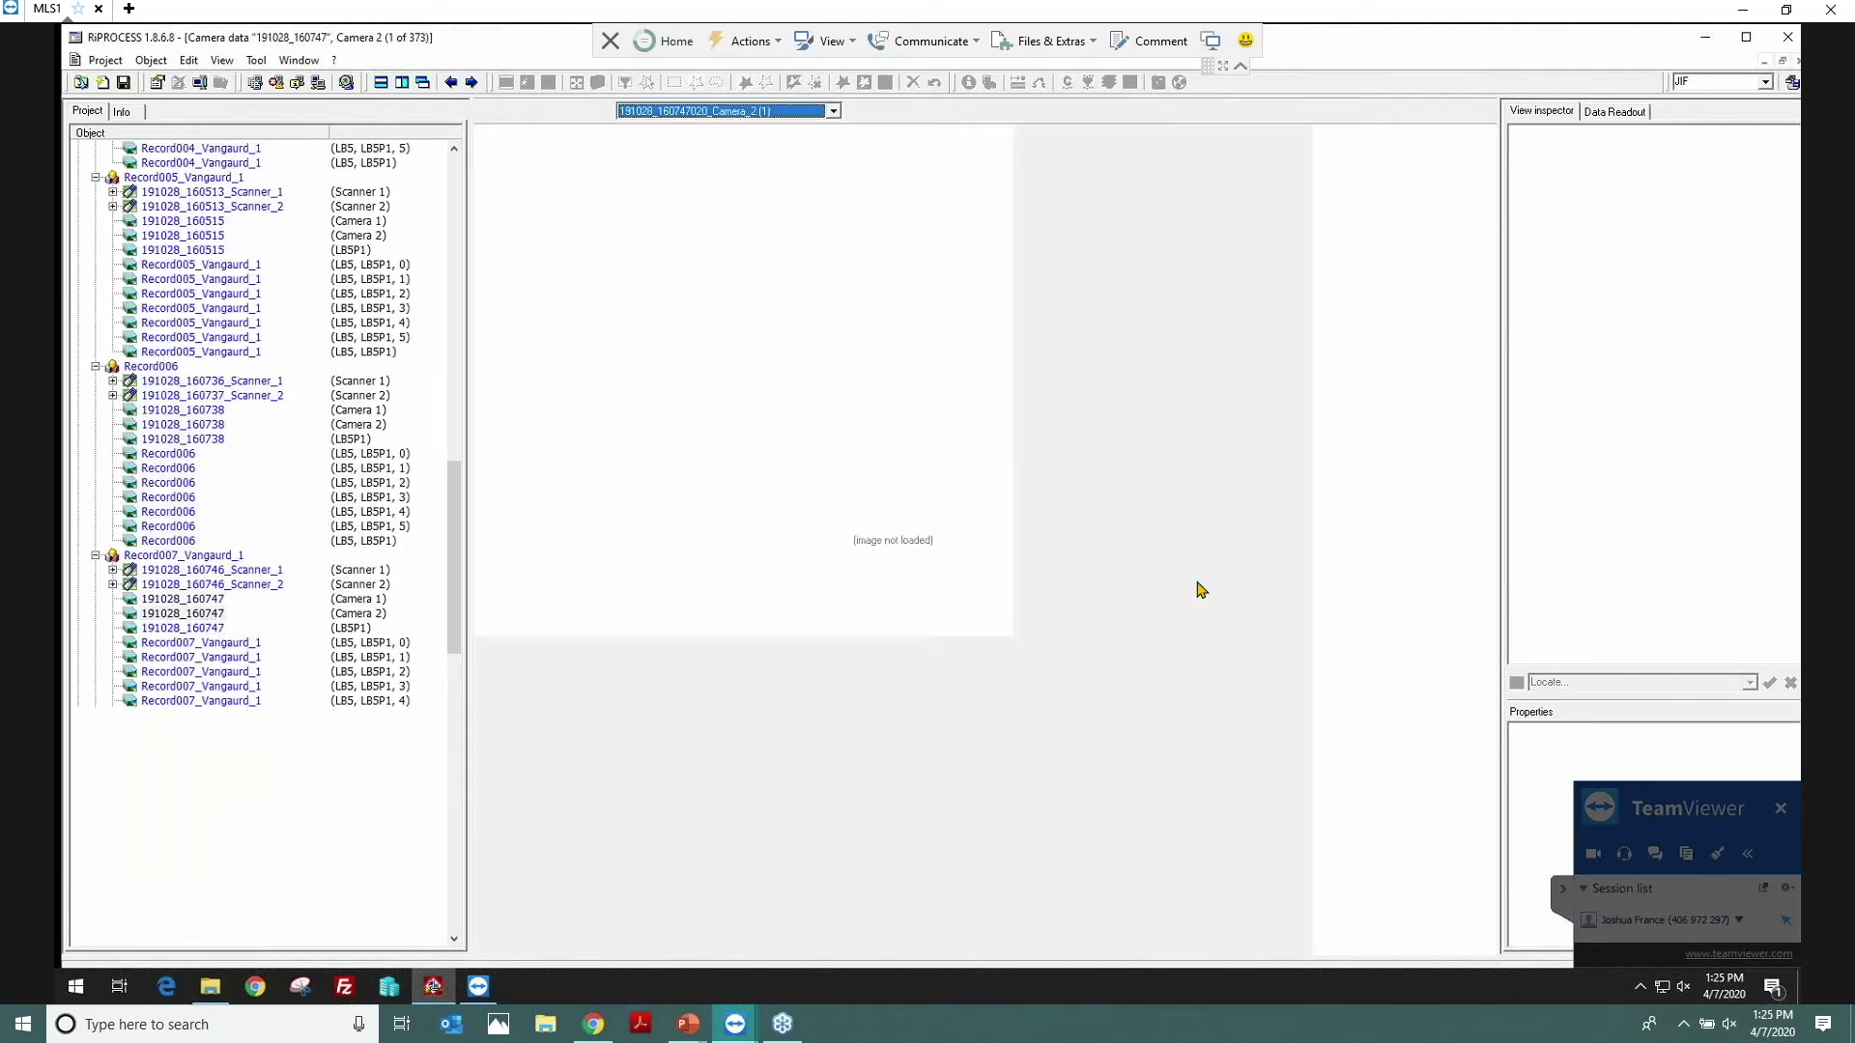
click(402, 83)
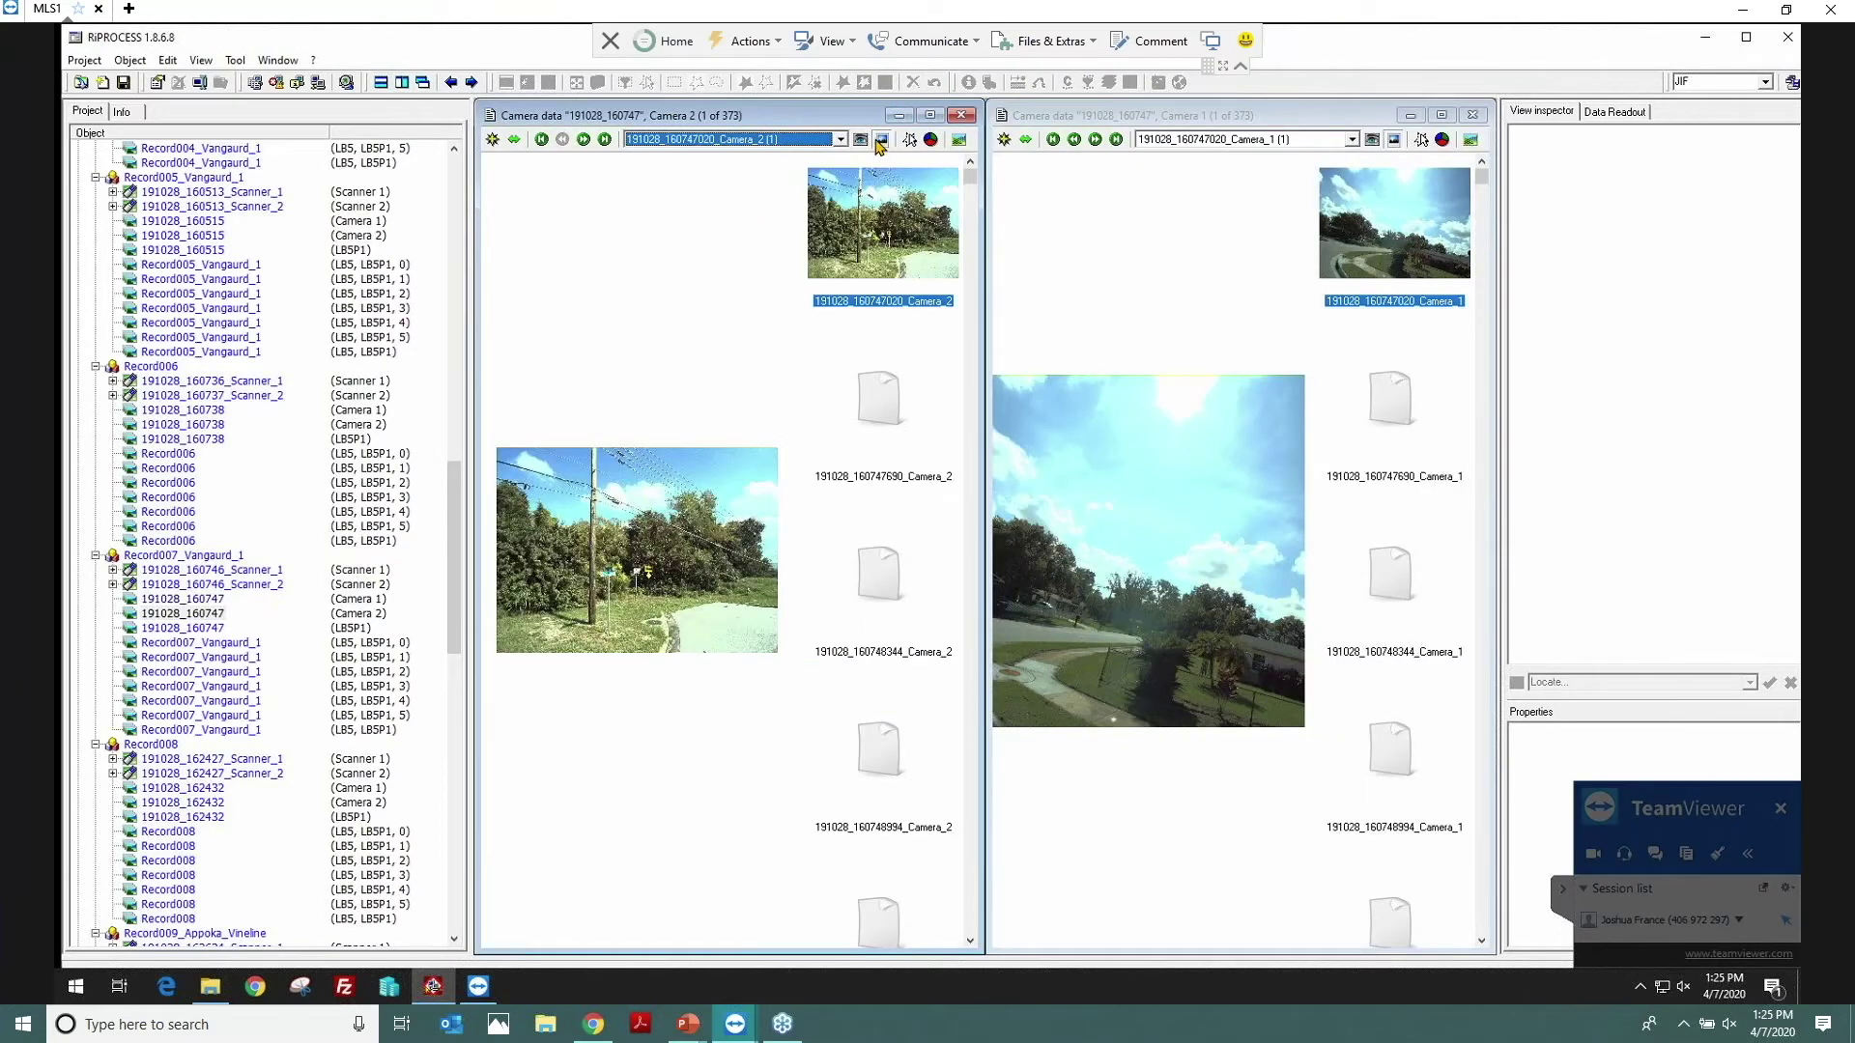
click(881, 141)
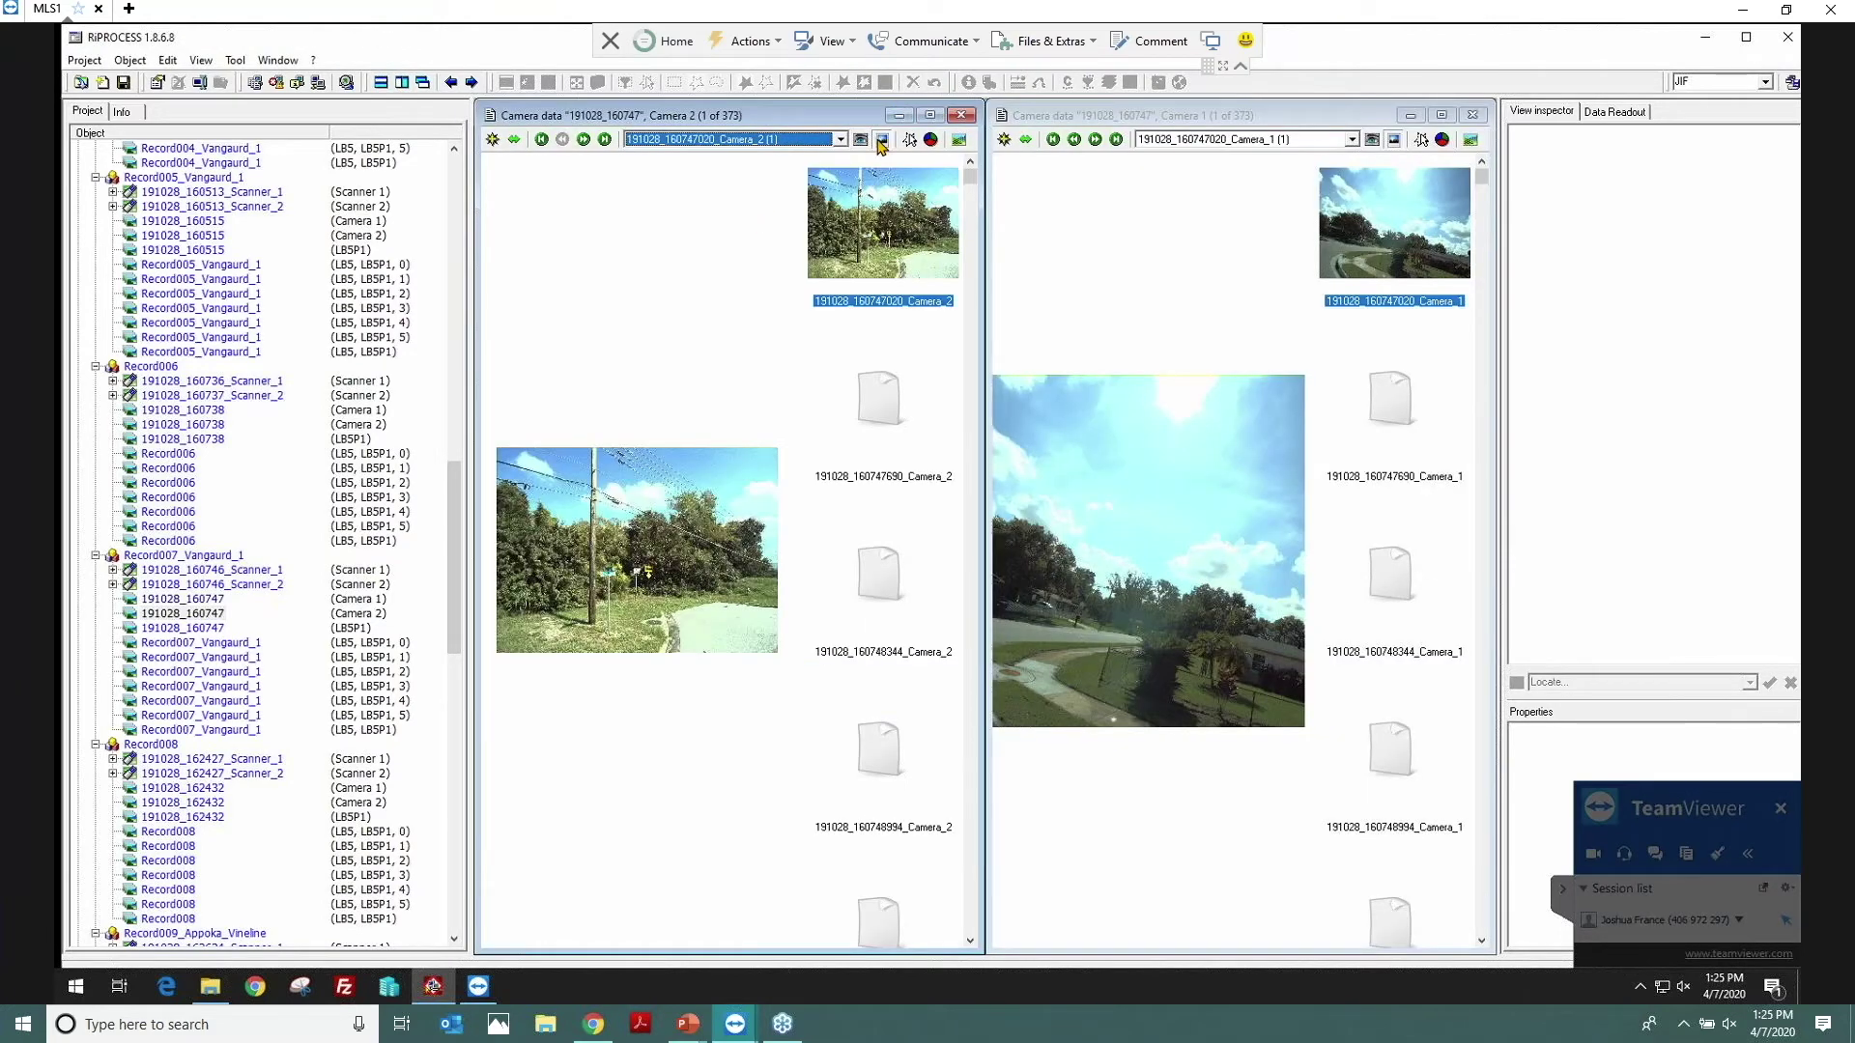
click(1394, 140)
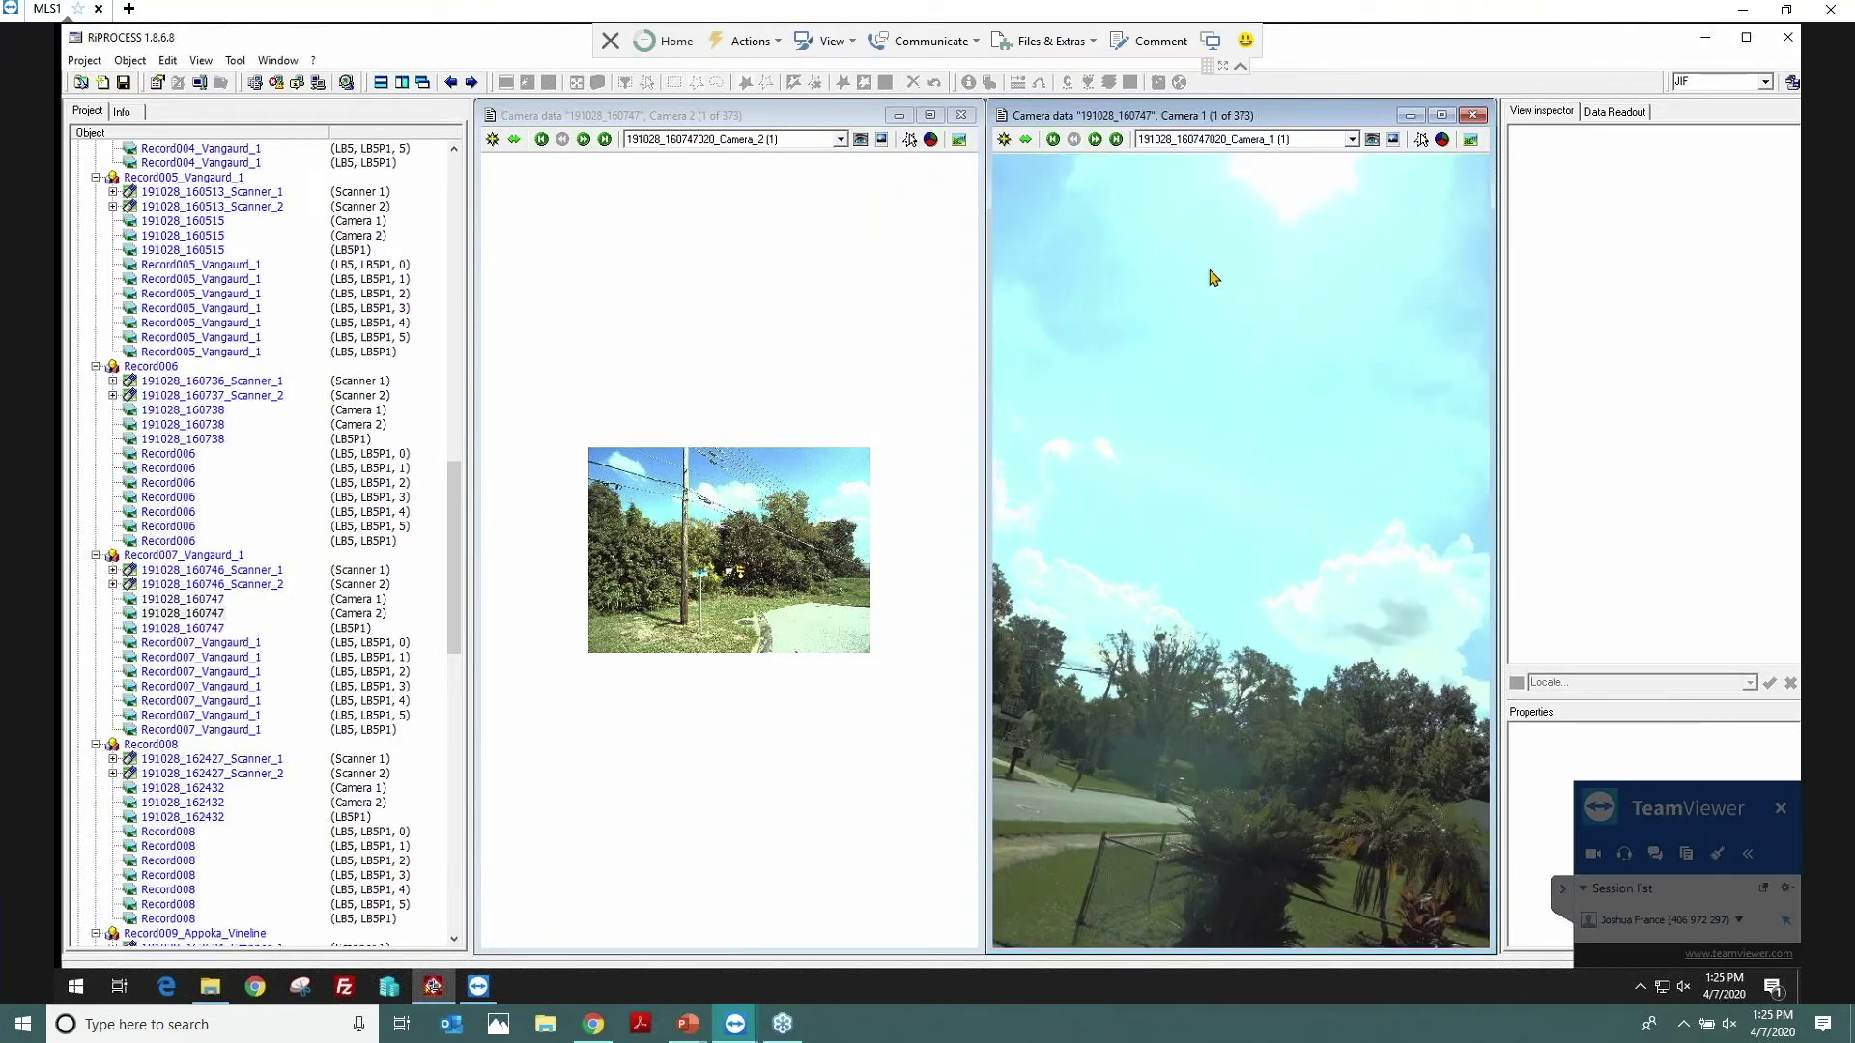
Step: Advance the Camera 1 view to the sixth image of 191028_160747
click(1095, 139)
click(1095, 139)
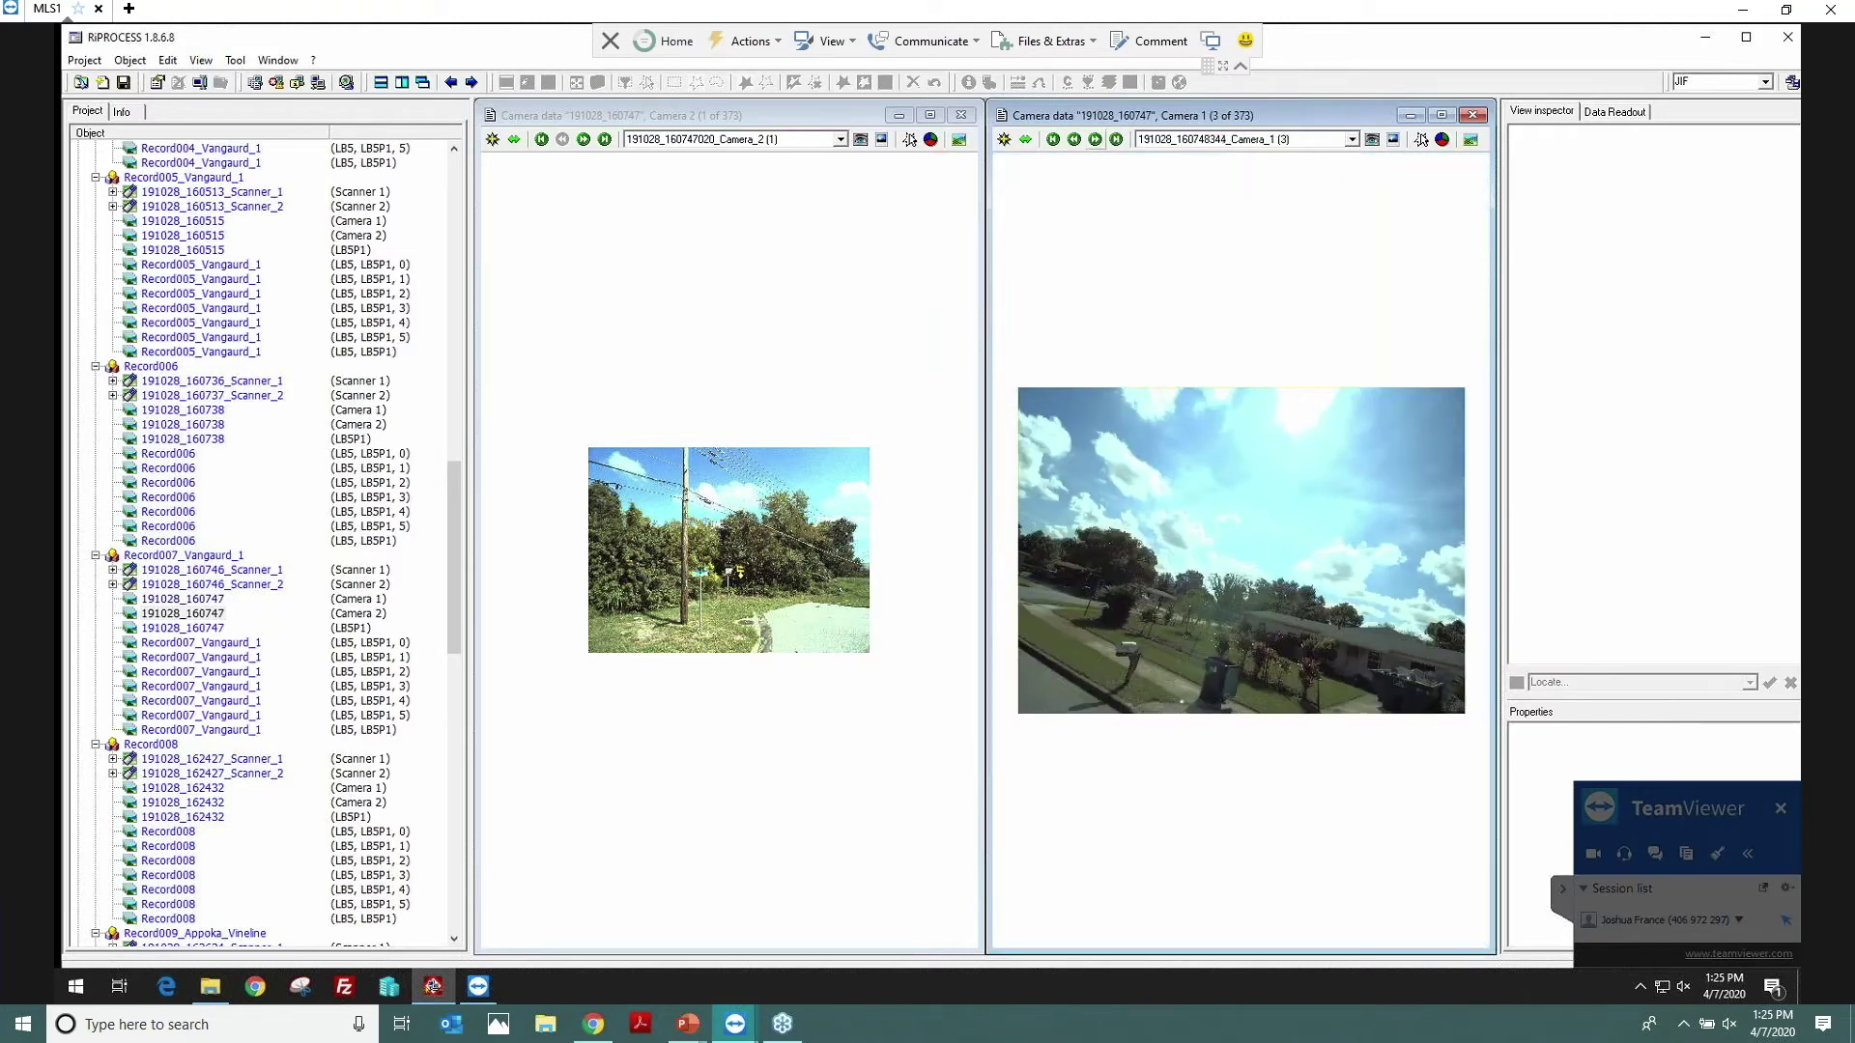
click(1095, 139)
click(1094, 139)
click(1095, 139)
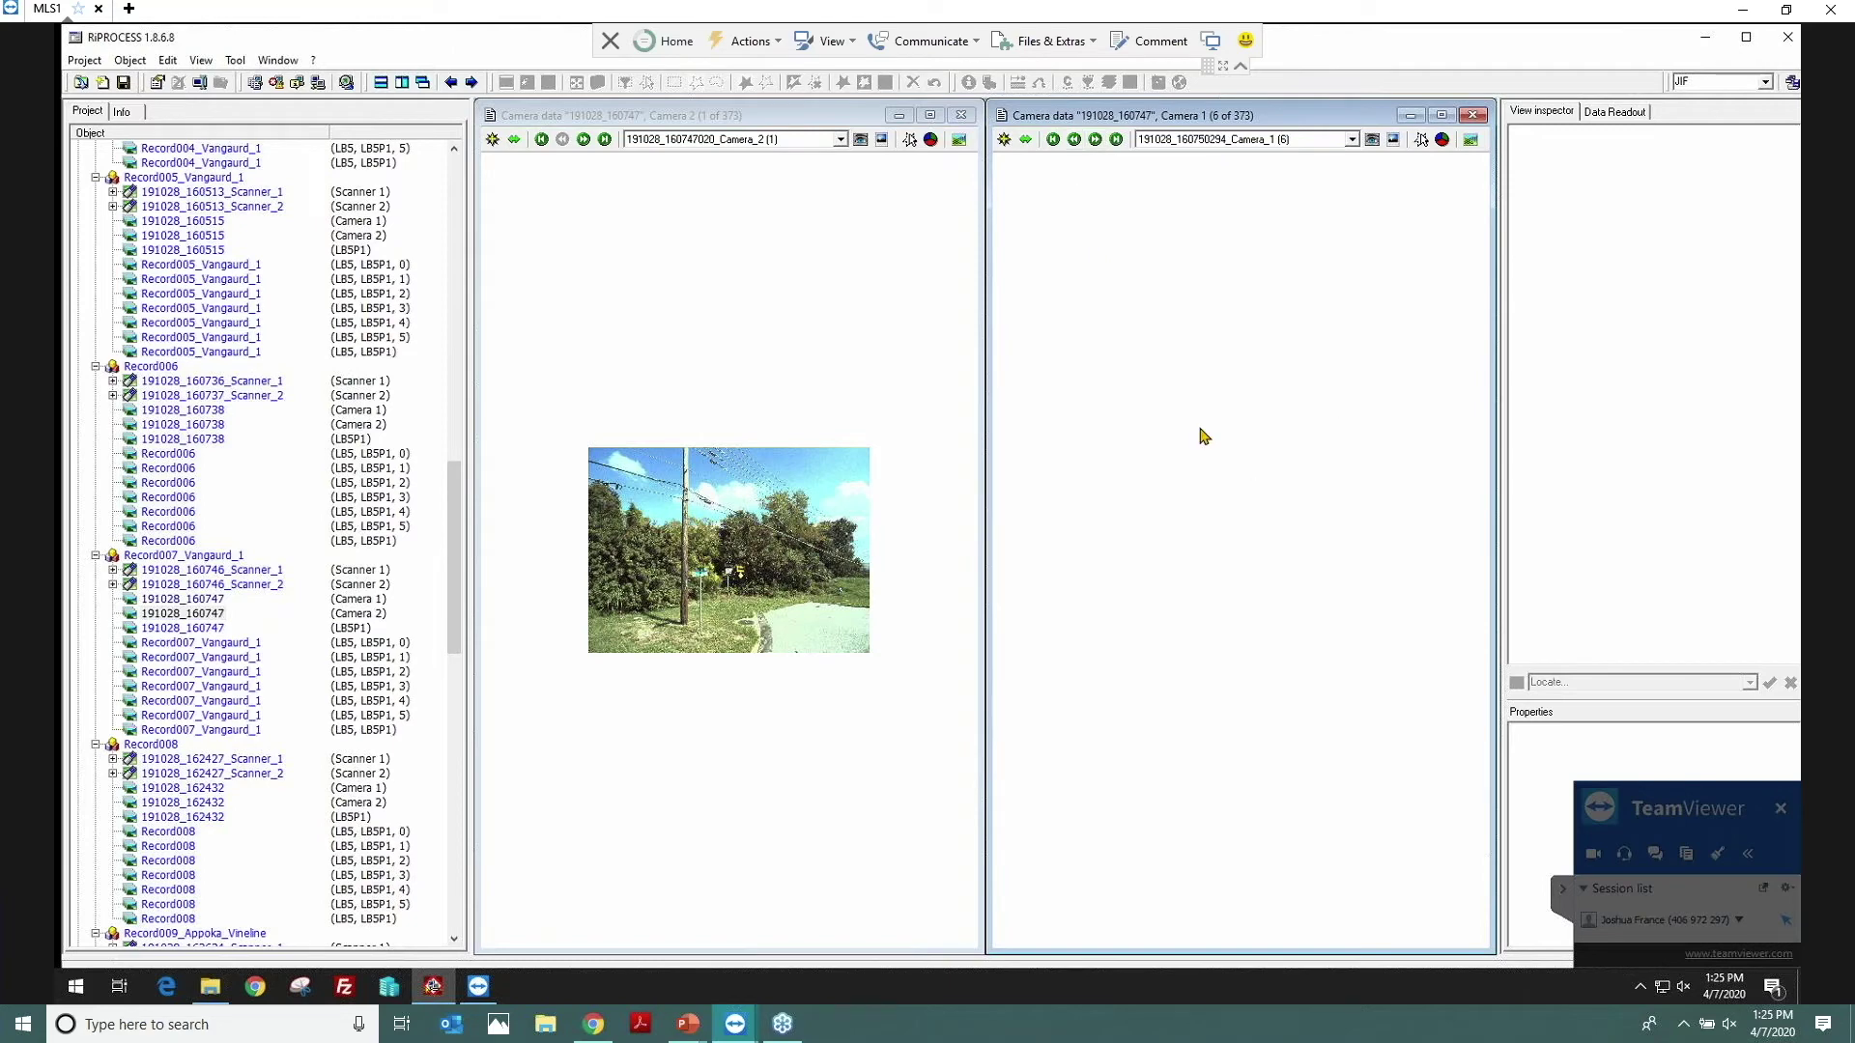
Step: Examine the adjusted brightness of the sky, trash bins and van lettering in the Camera 1 image
scroll(1290, 568, up, 2)
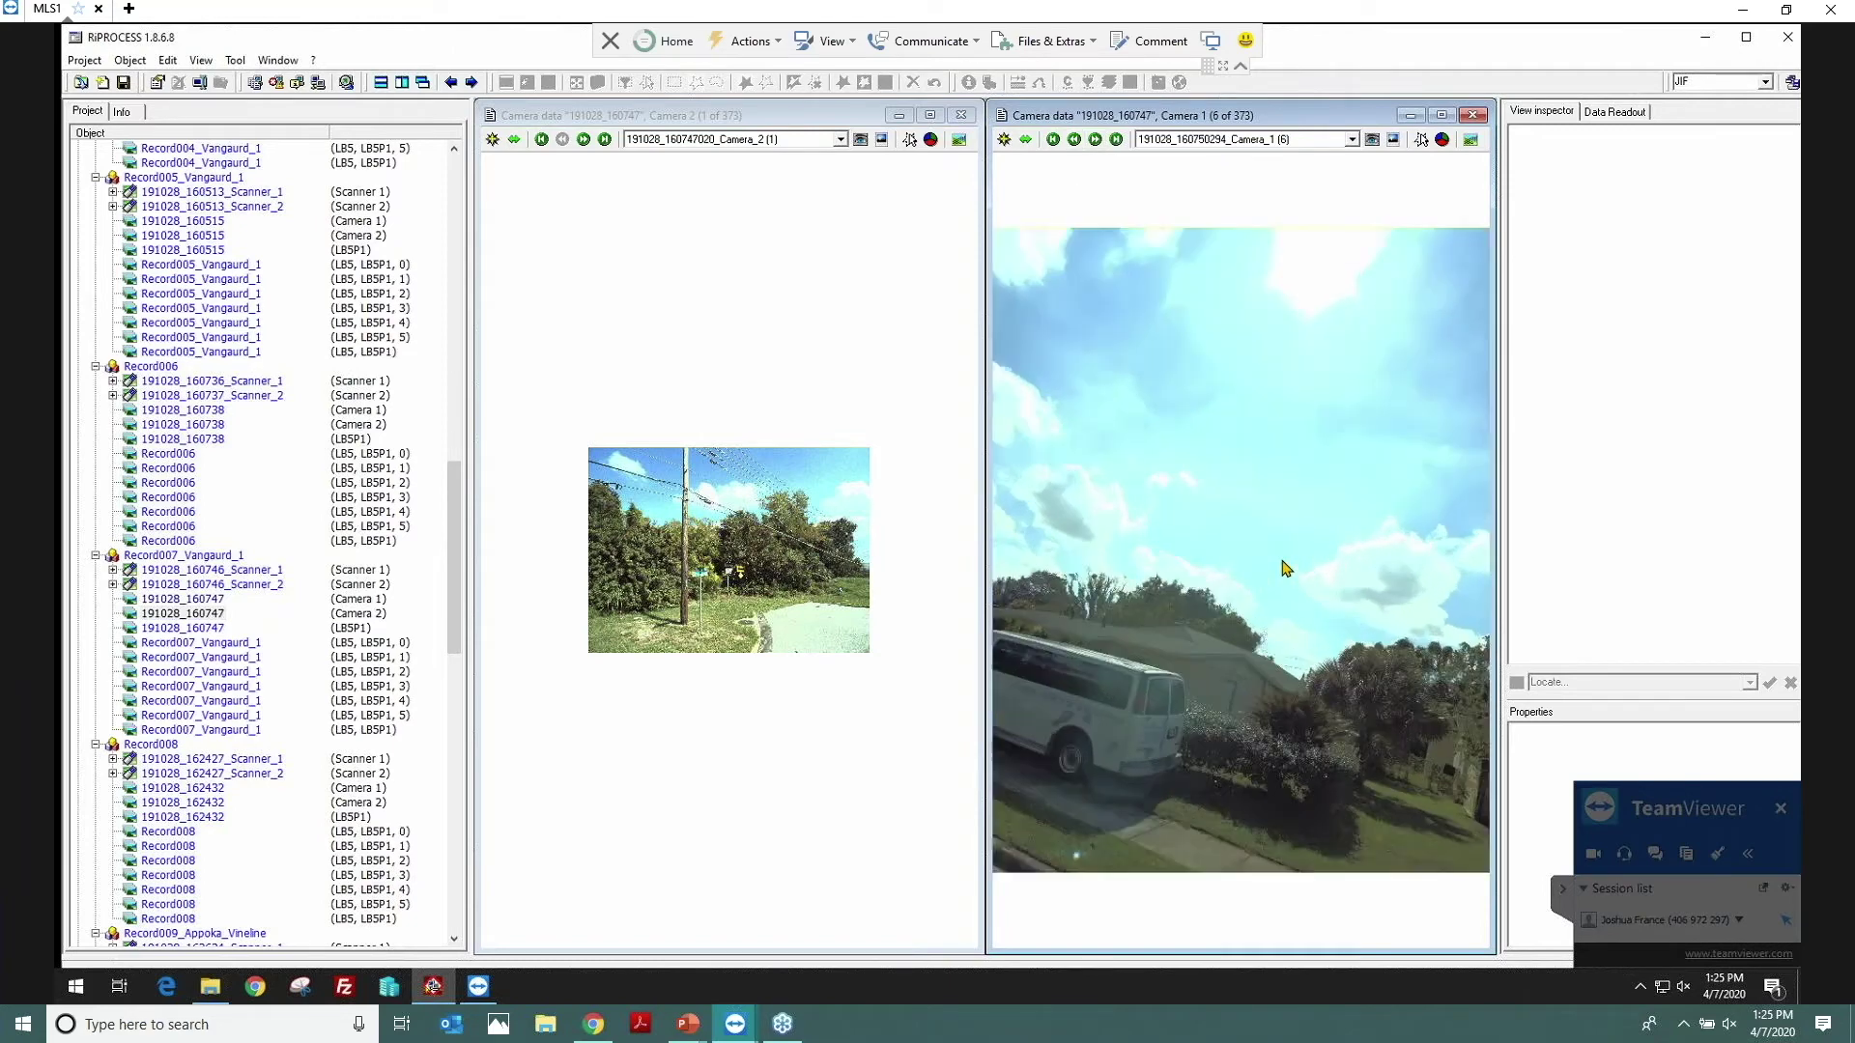
scroll(1283, 556, up, 1)
scroll(1292, 578, down, 2)
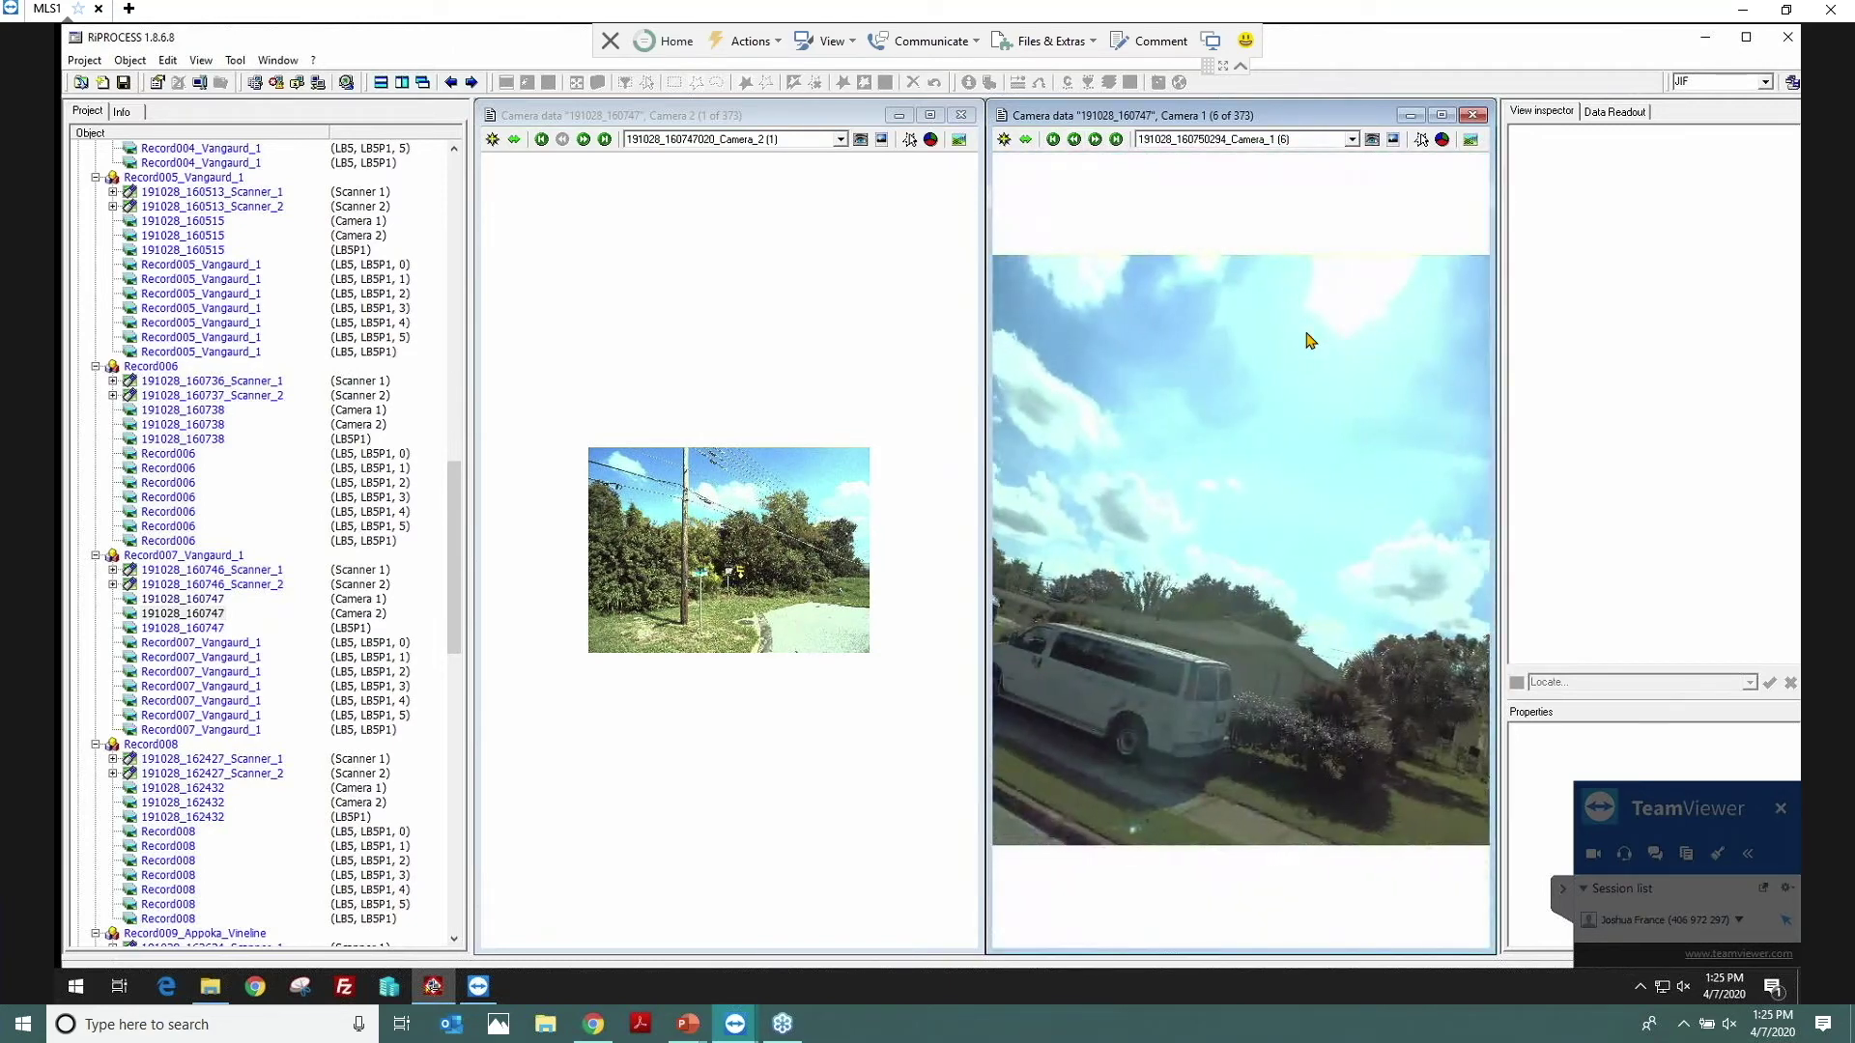
drag(1311, 340, 1488, 502)
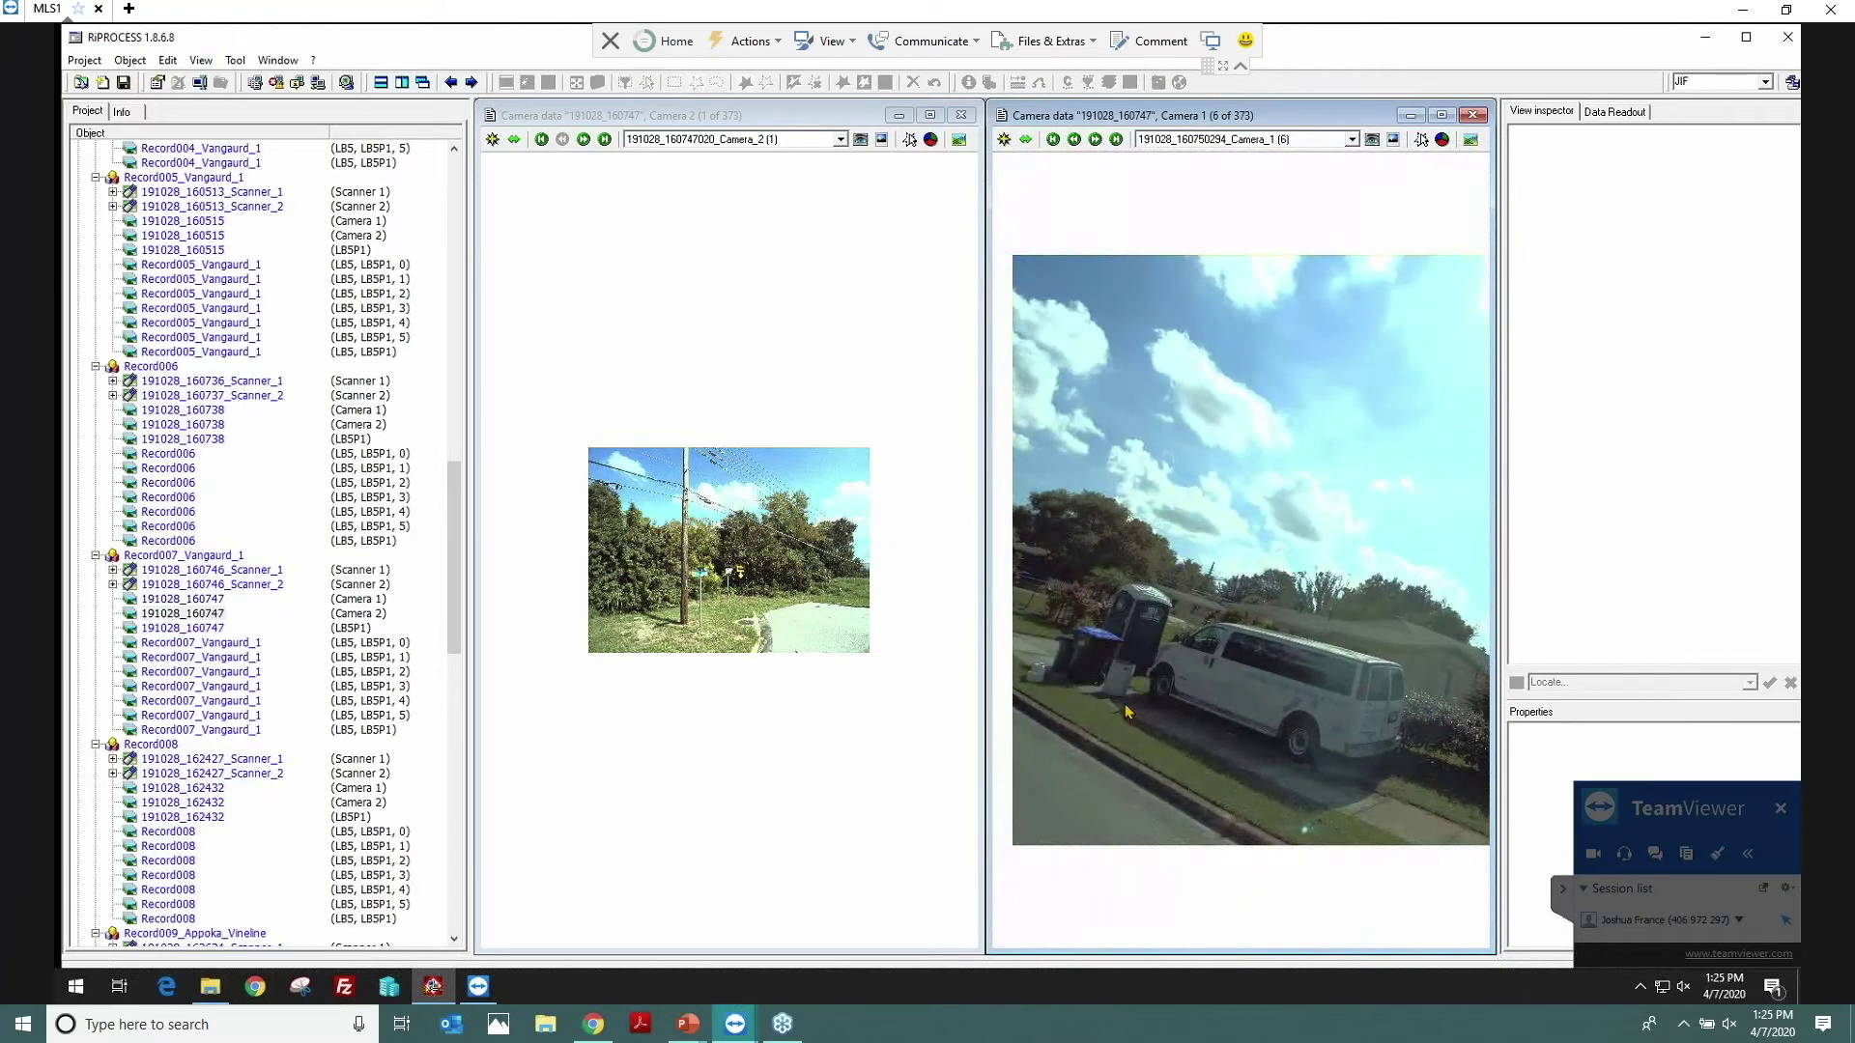
scroll(1125, 712, up, 4)
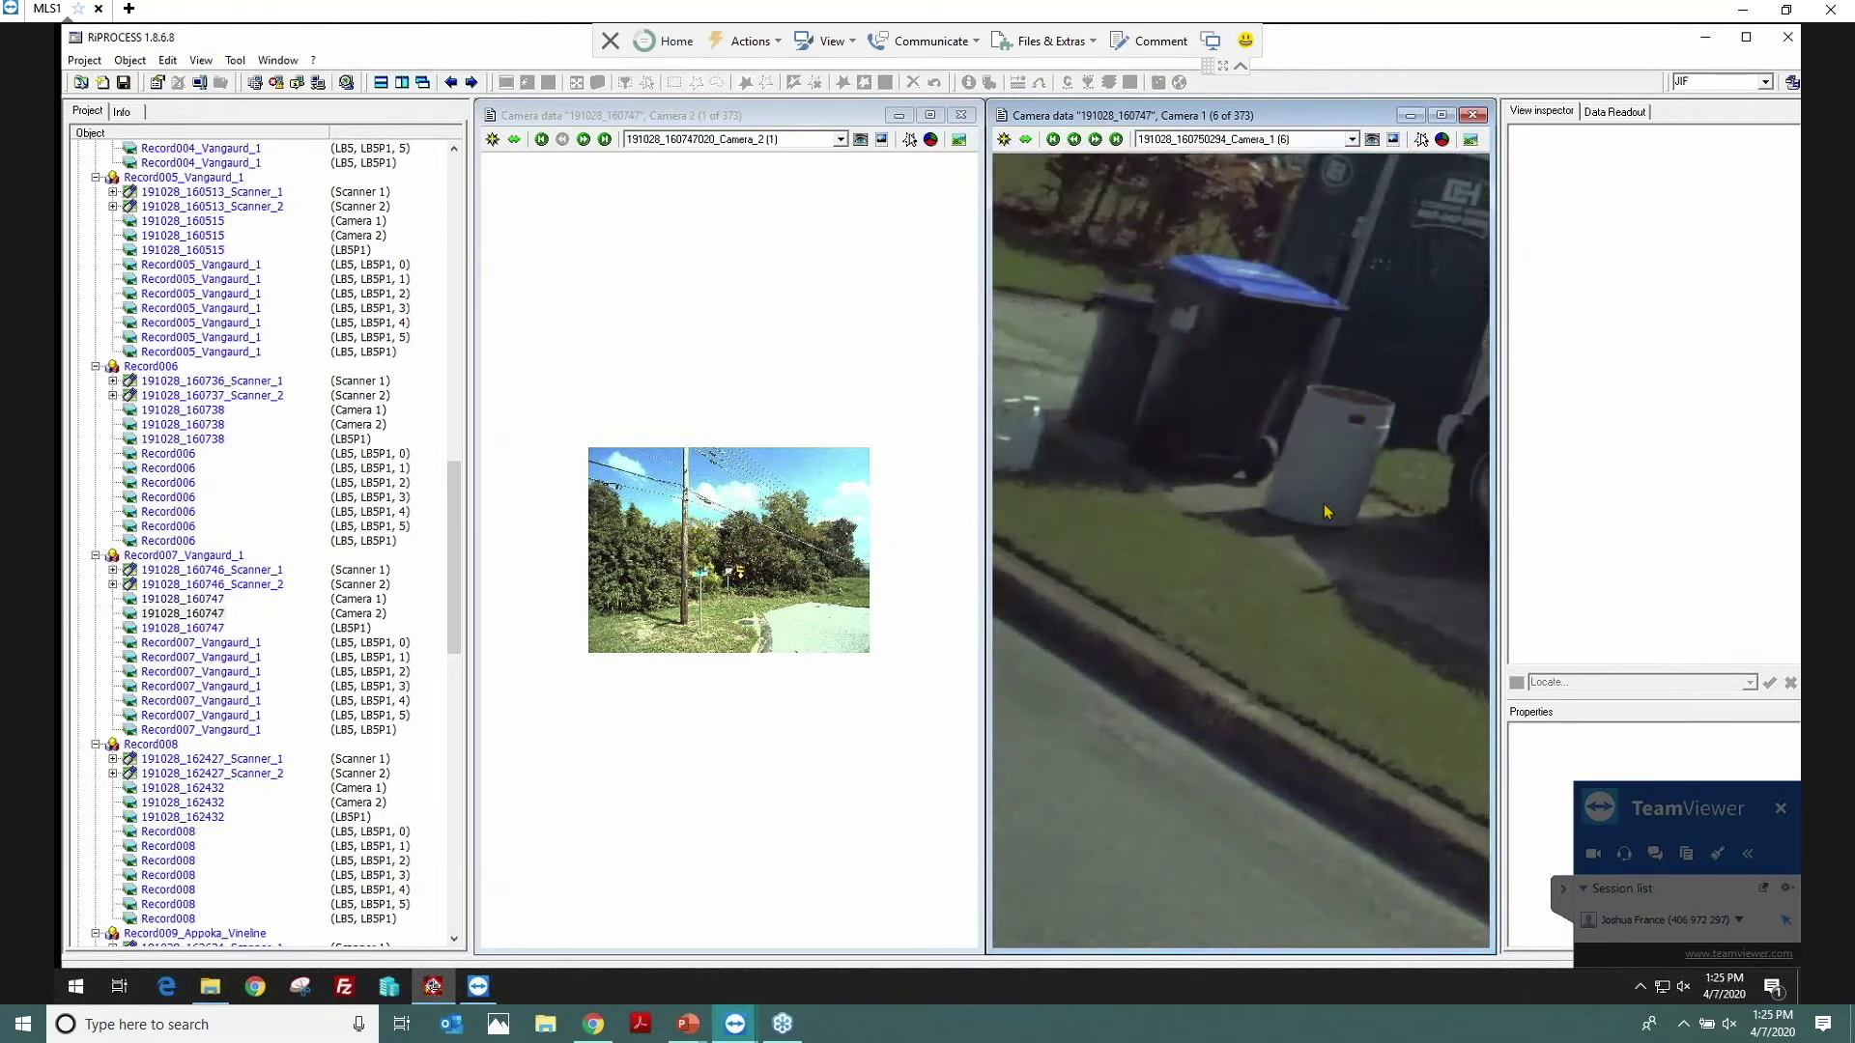
scroll(1326, 512, down, 2)
scroll(1120, 580, up, 5)
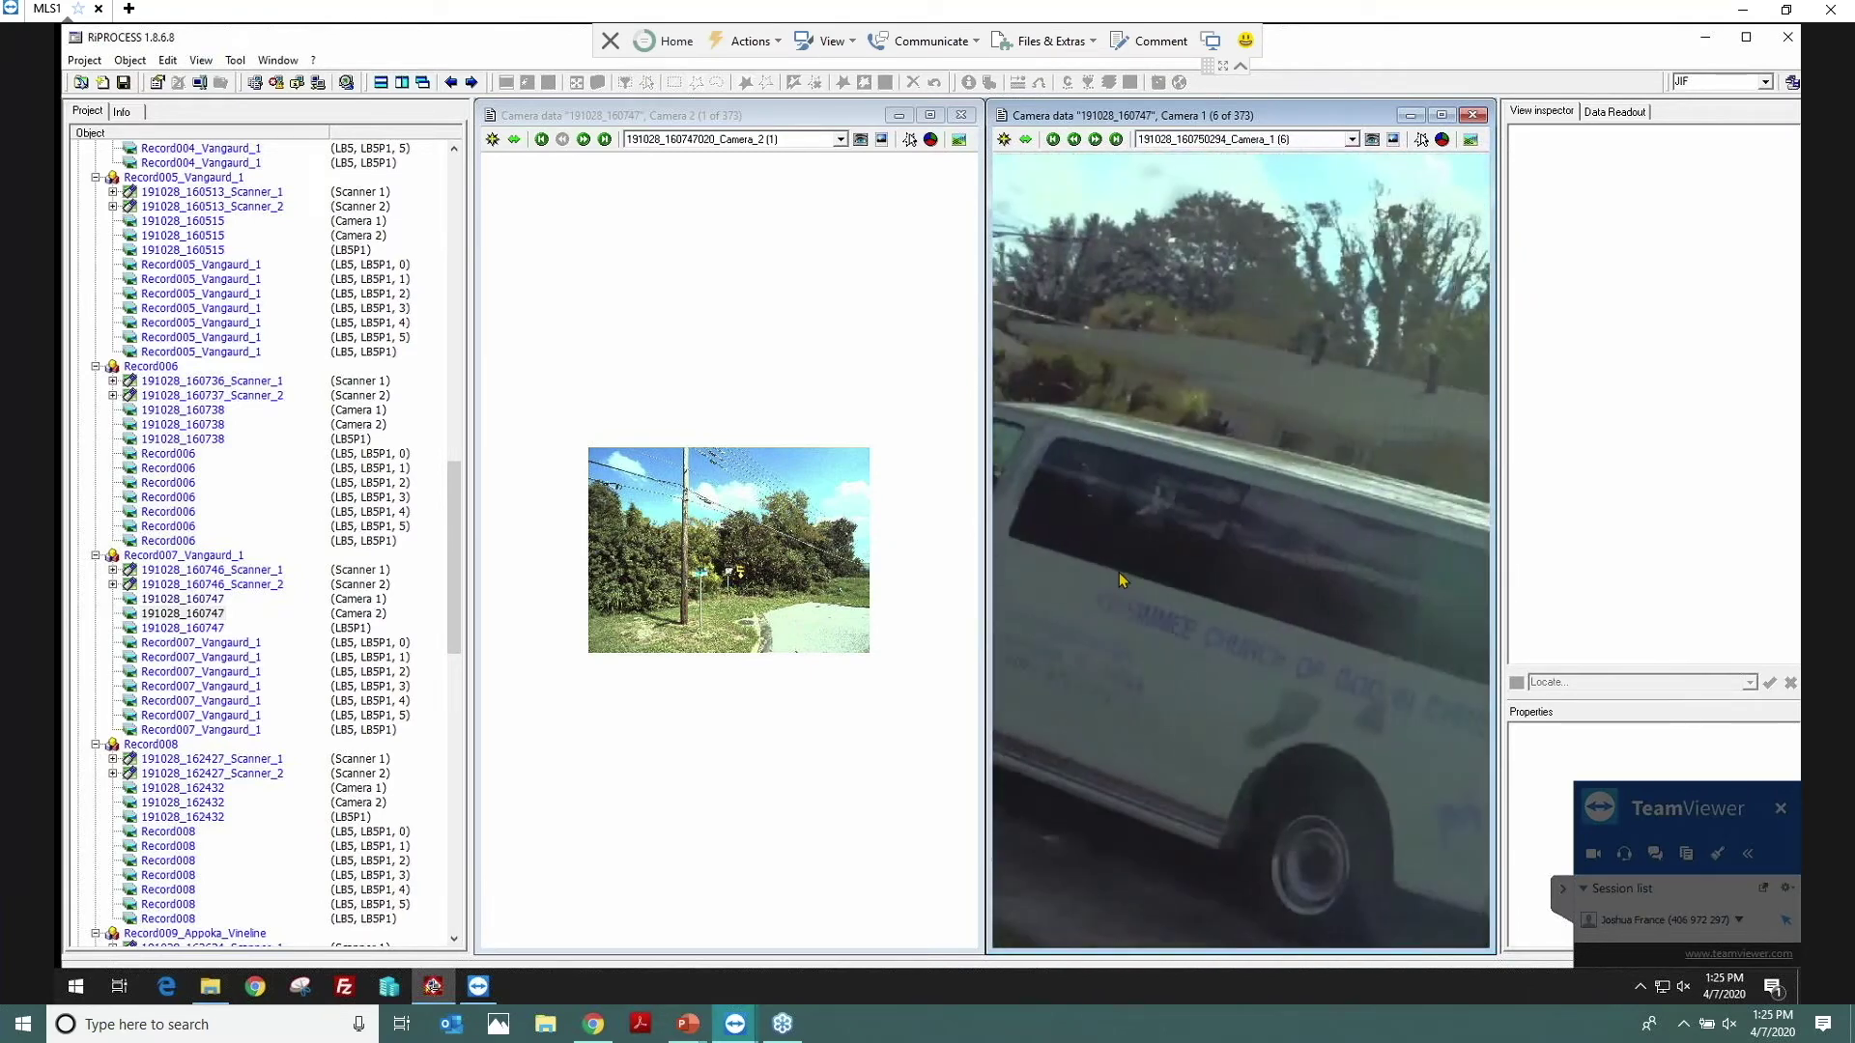
drag(1280, 628, 1150, 493)
drag(1227, 589, 1341, 592)
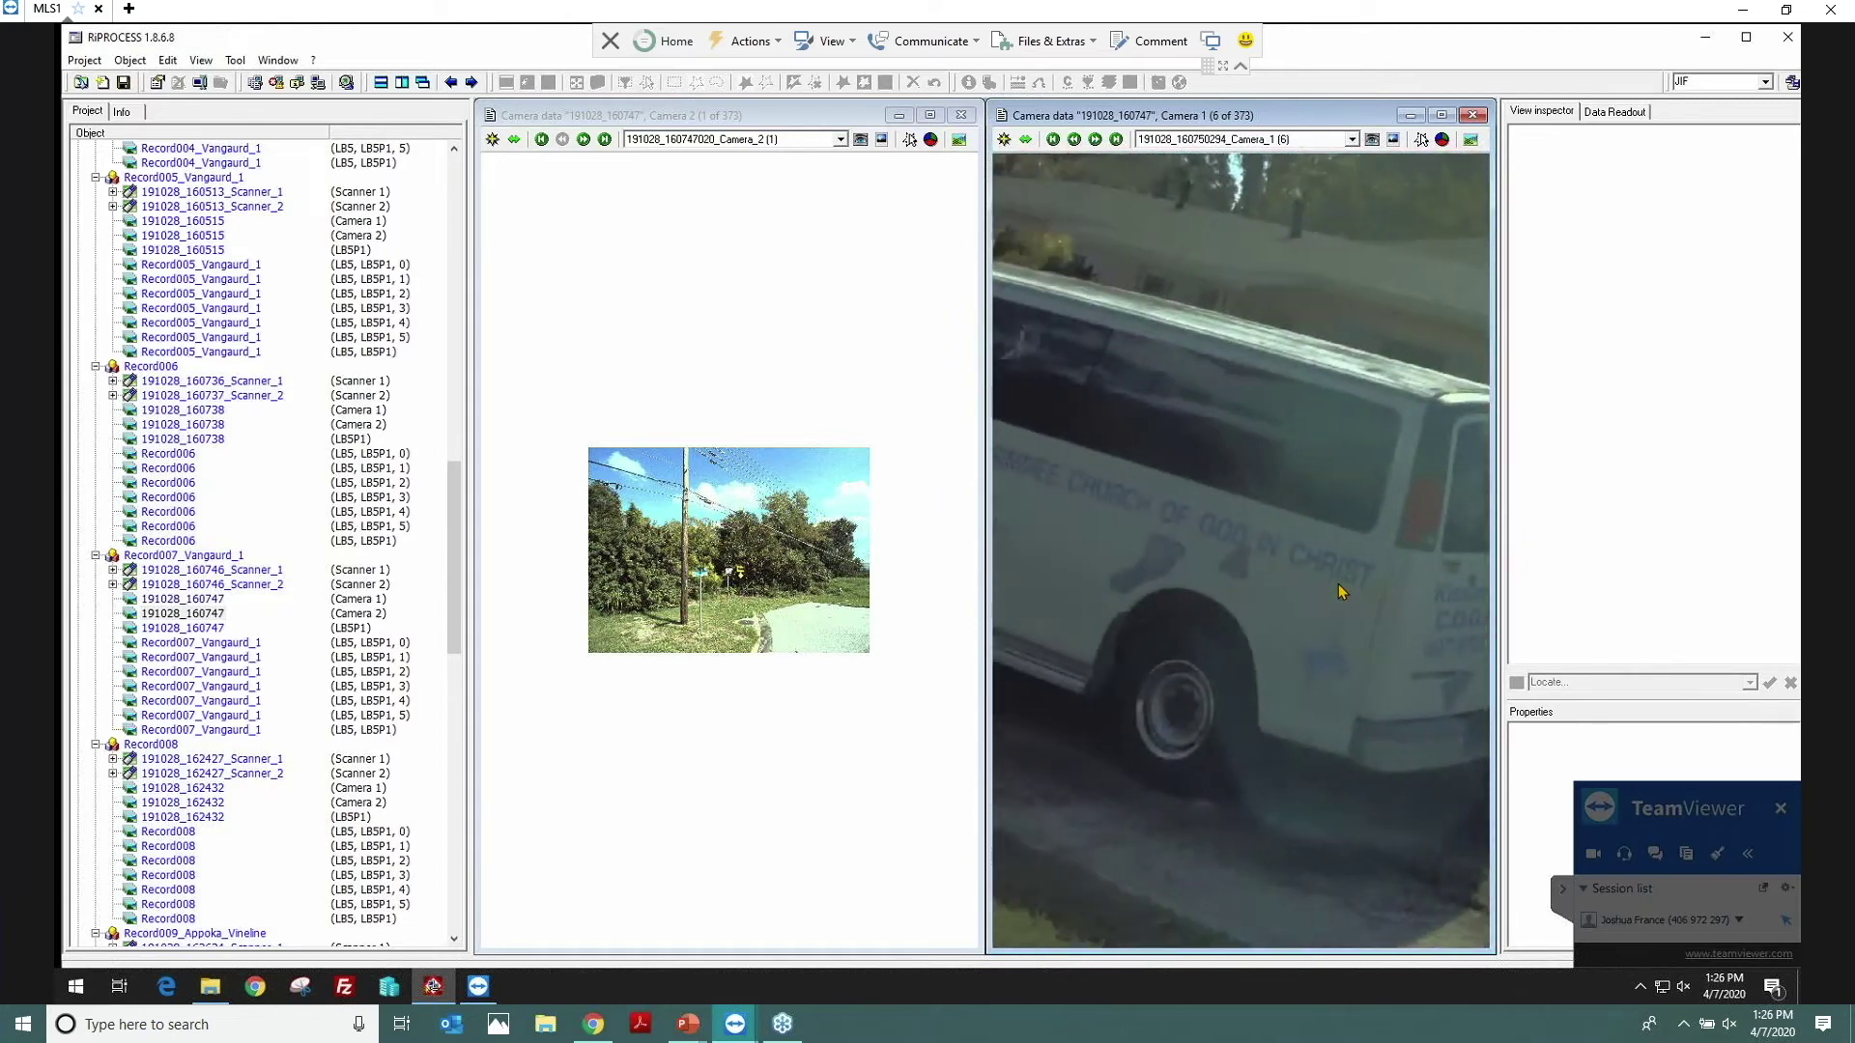
scroll(1341, 592, down, 1)
scroll(1337, 553, up, 3)
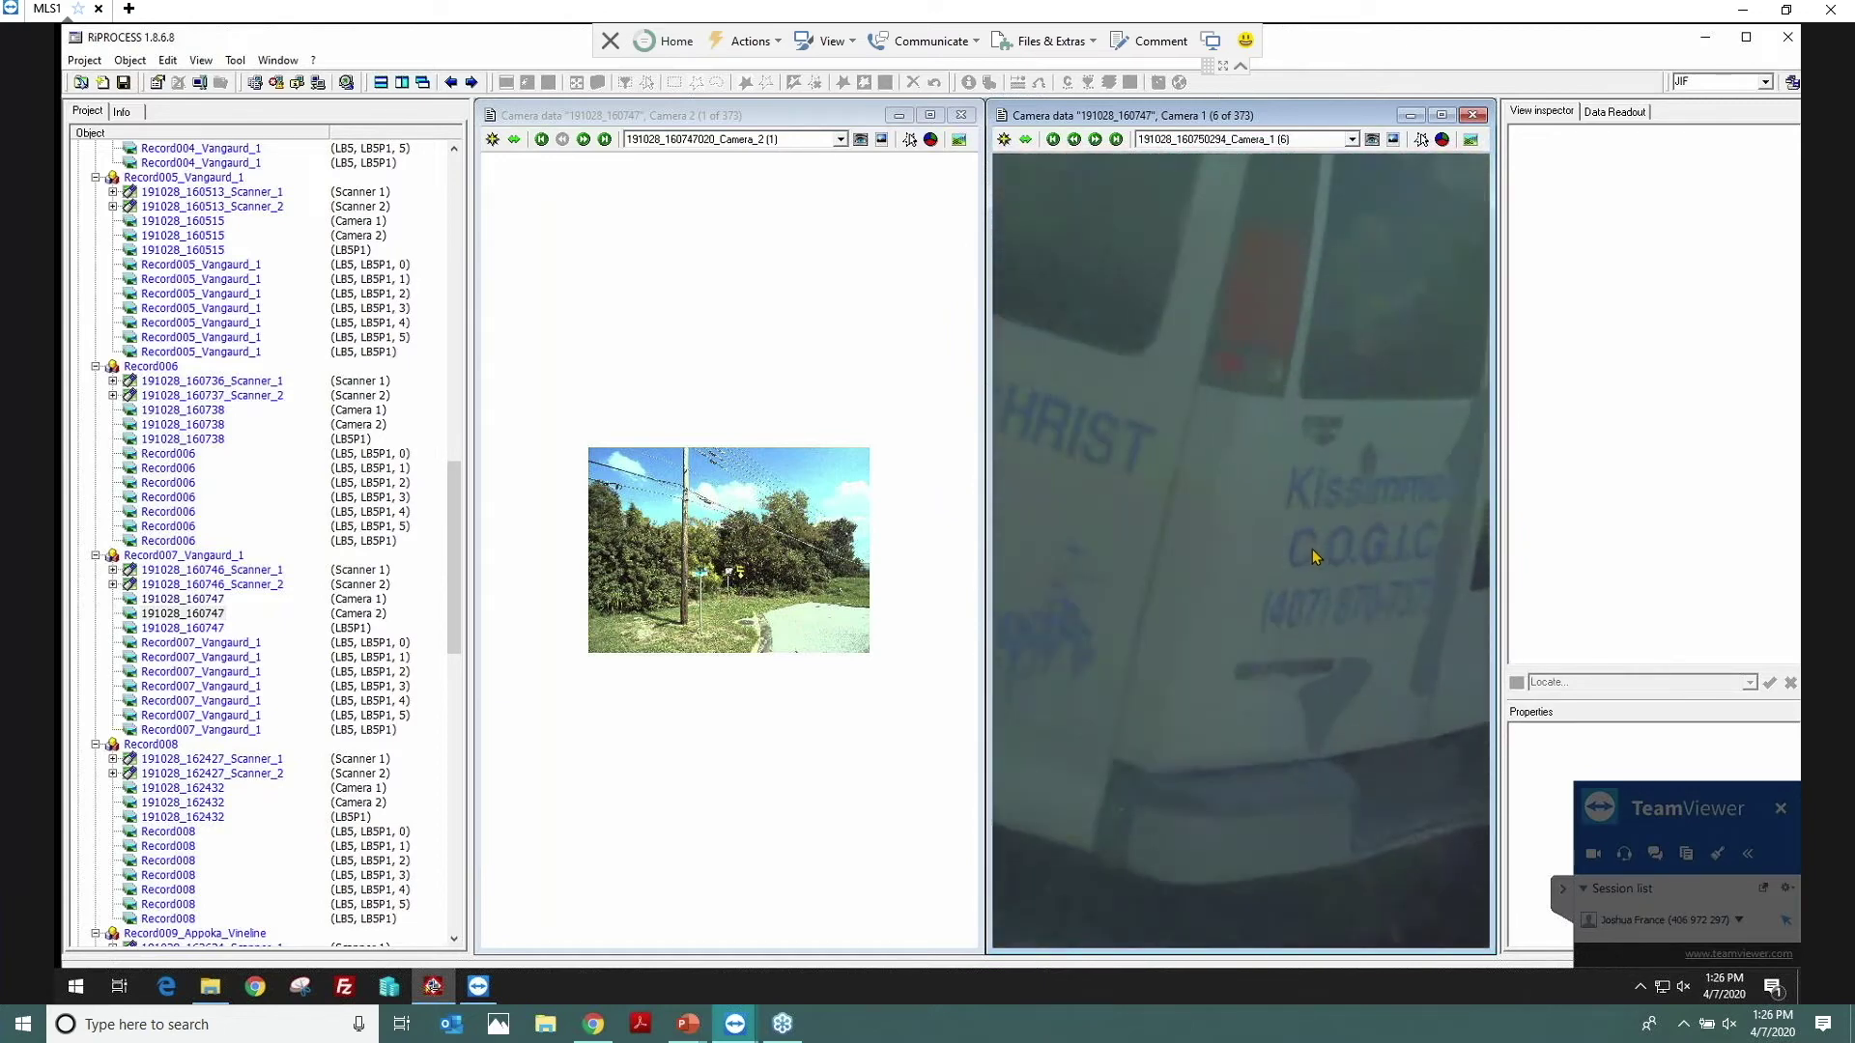
scroll(1295, 613, down, 3)
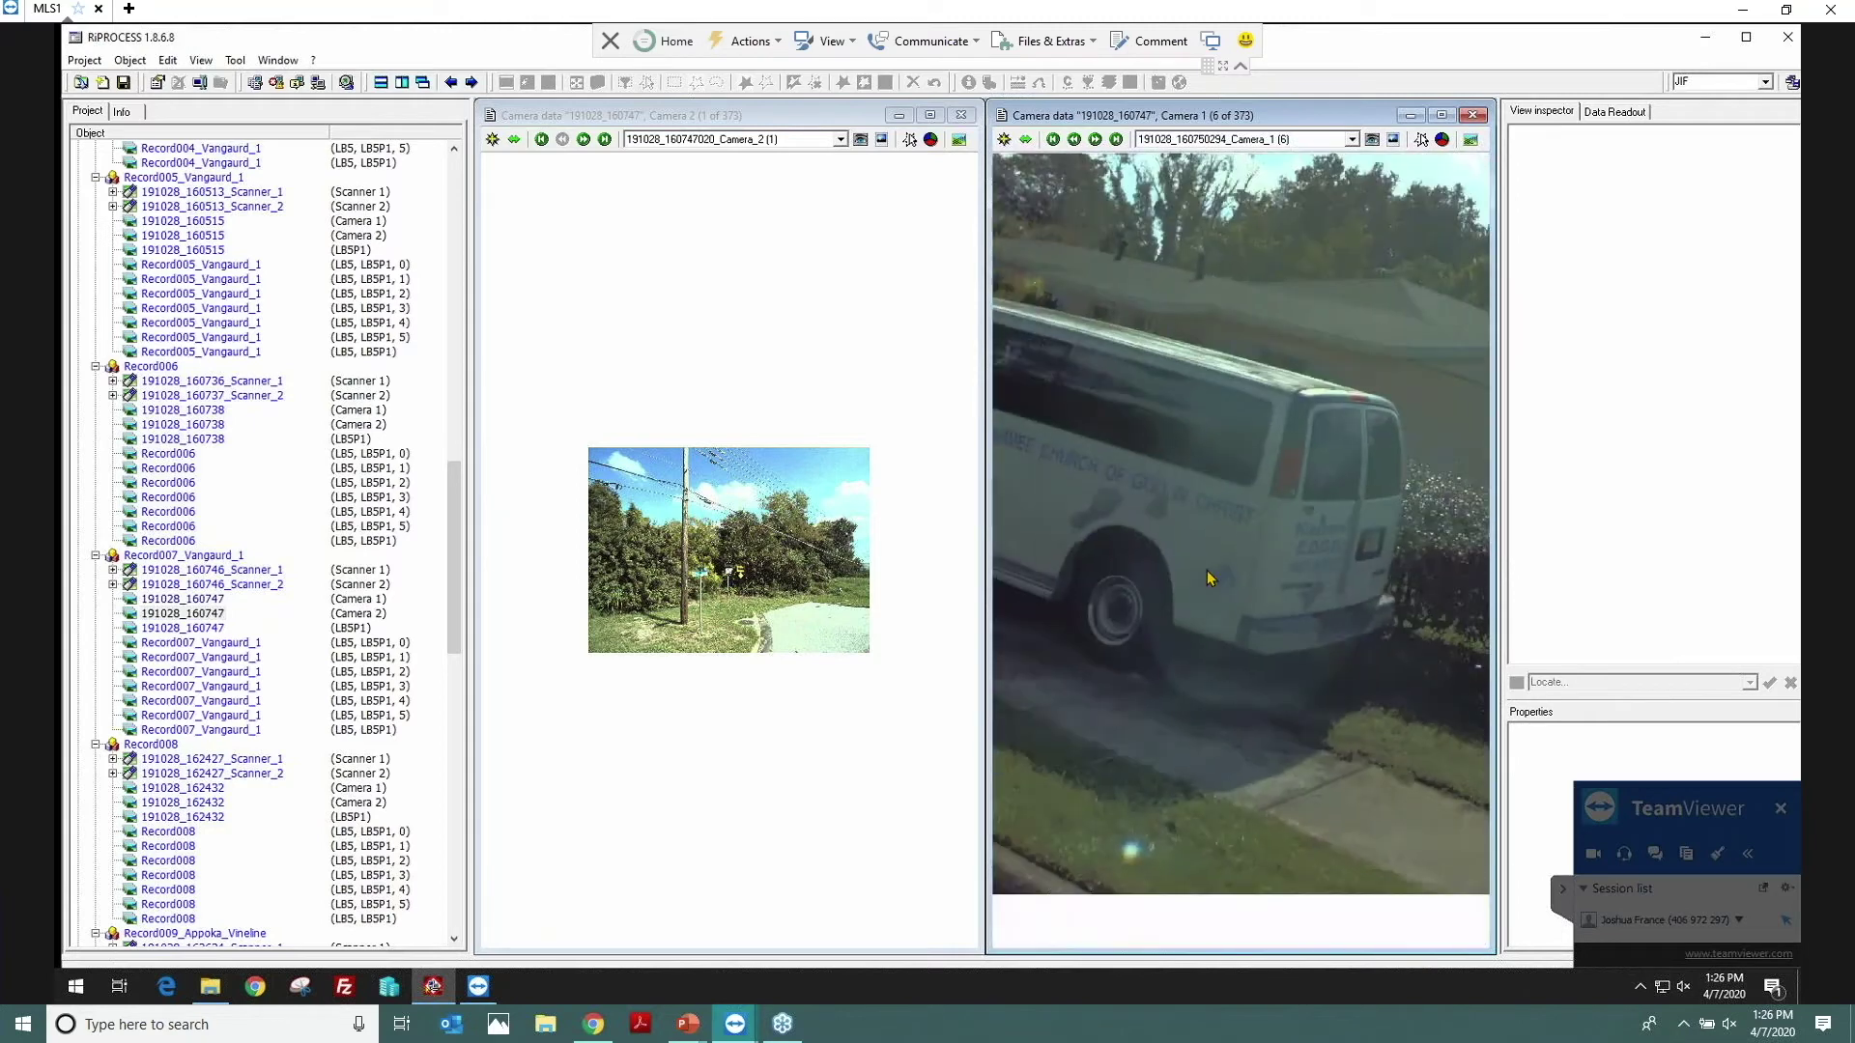
scroll(1231, 420, down, 3)
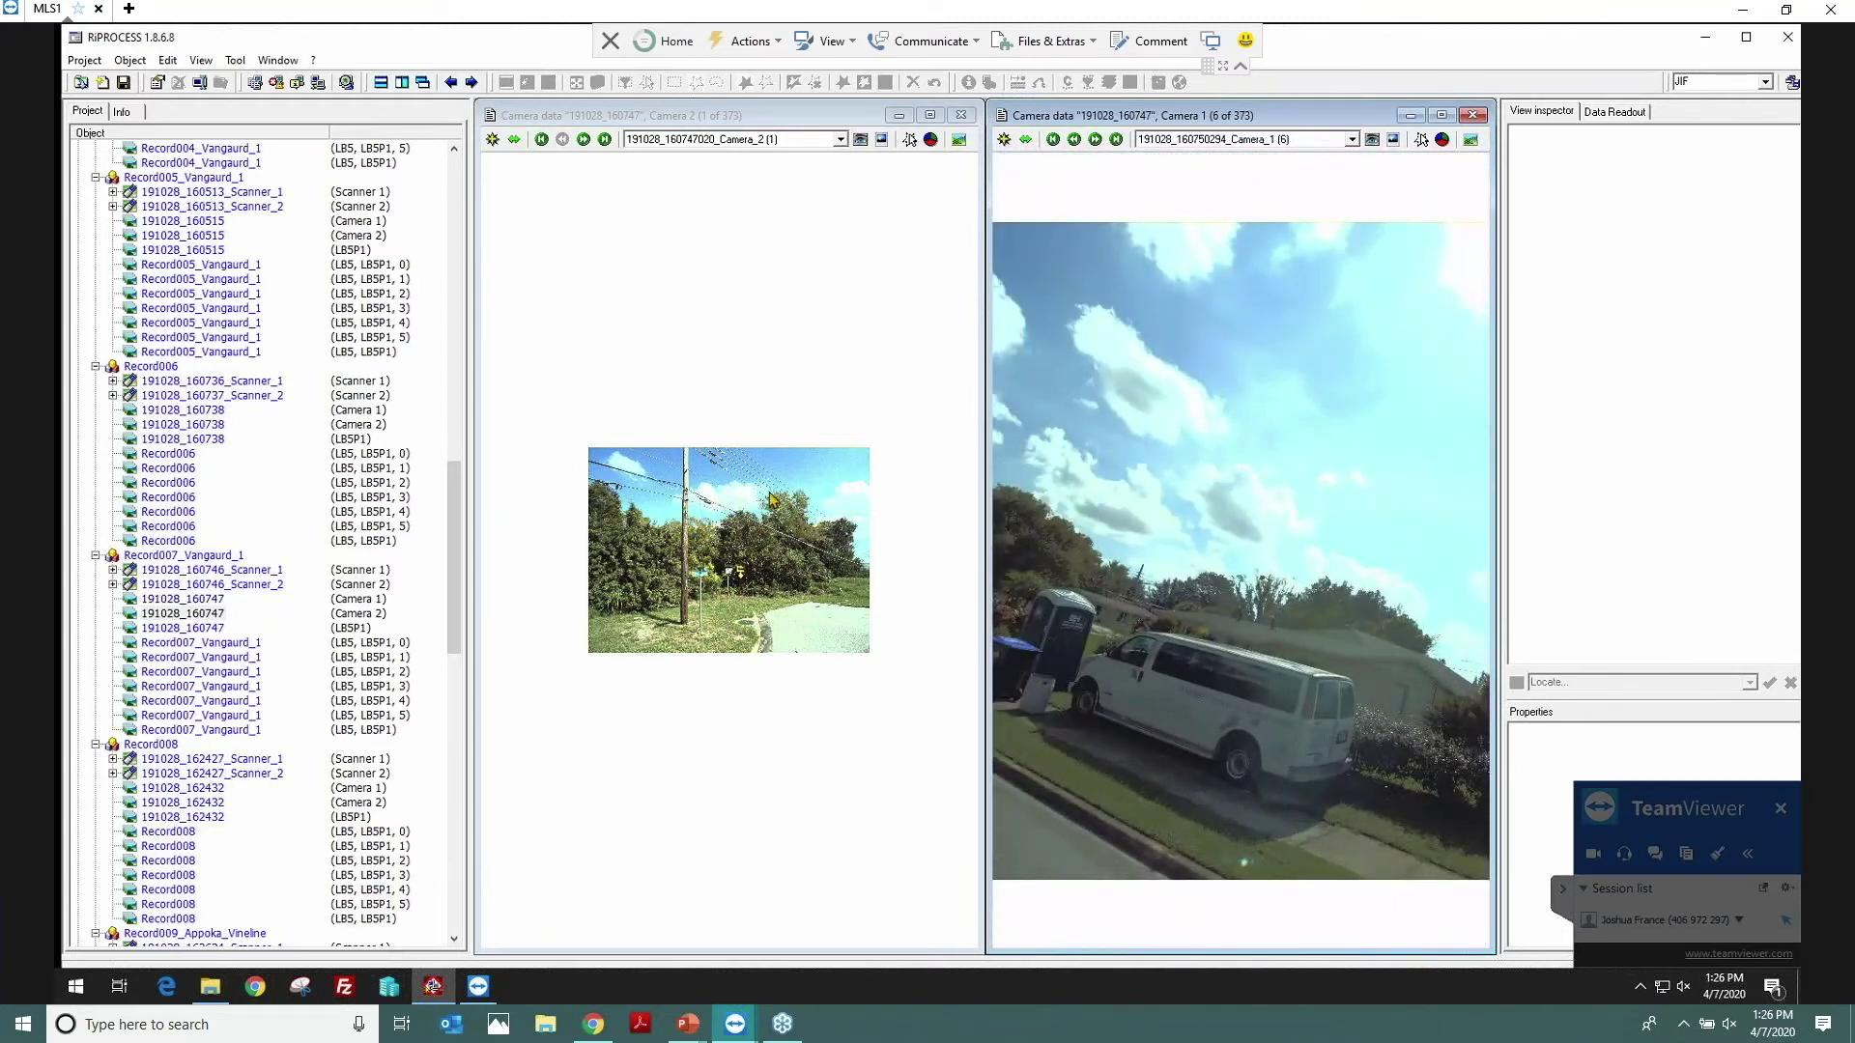
Step: Close the Camera 1 view and maximize the Camera 2 image view
click(955, 234)
click(1473, 115)
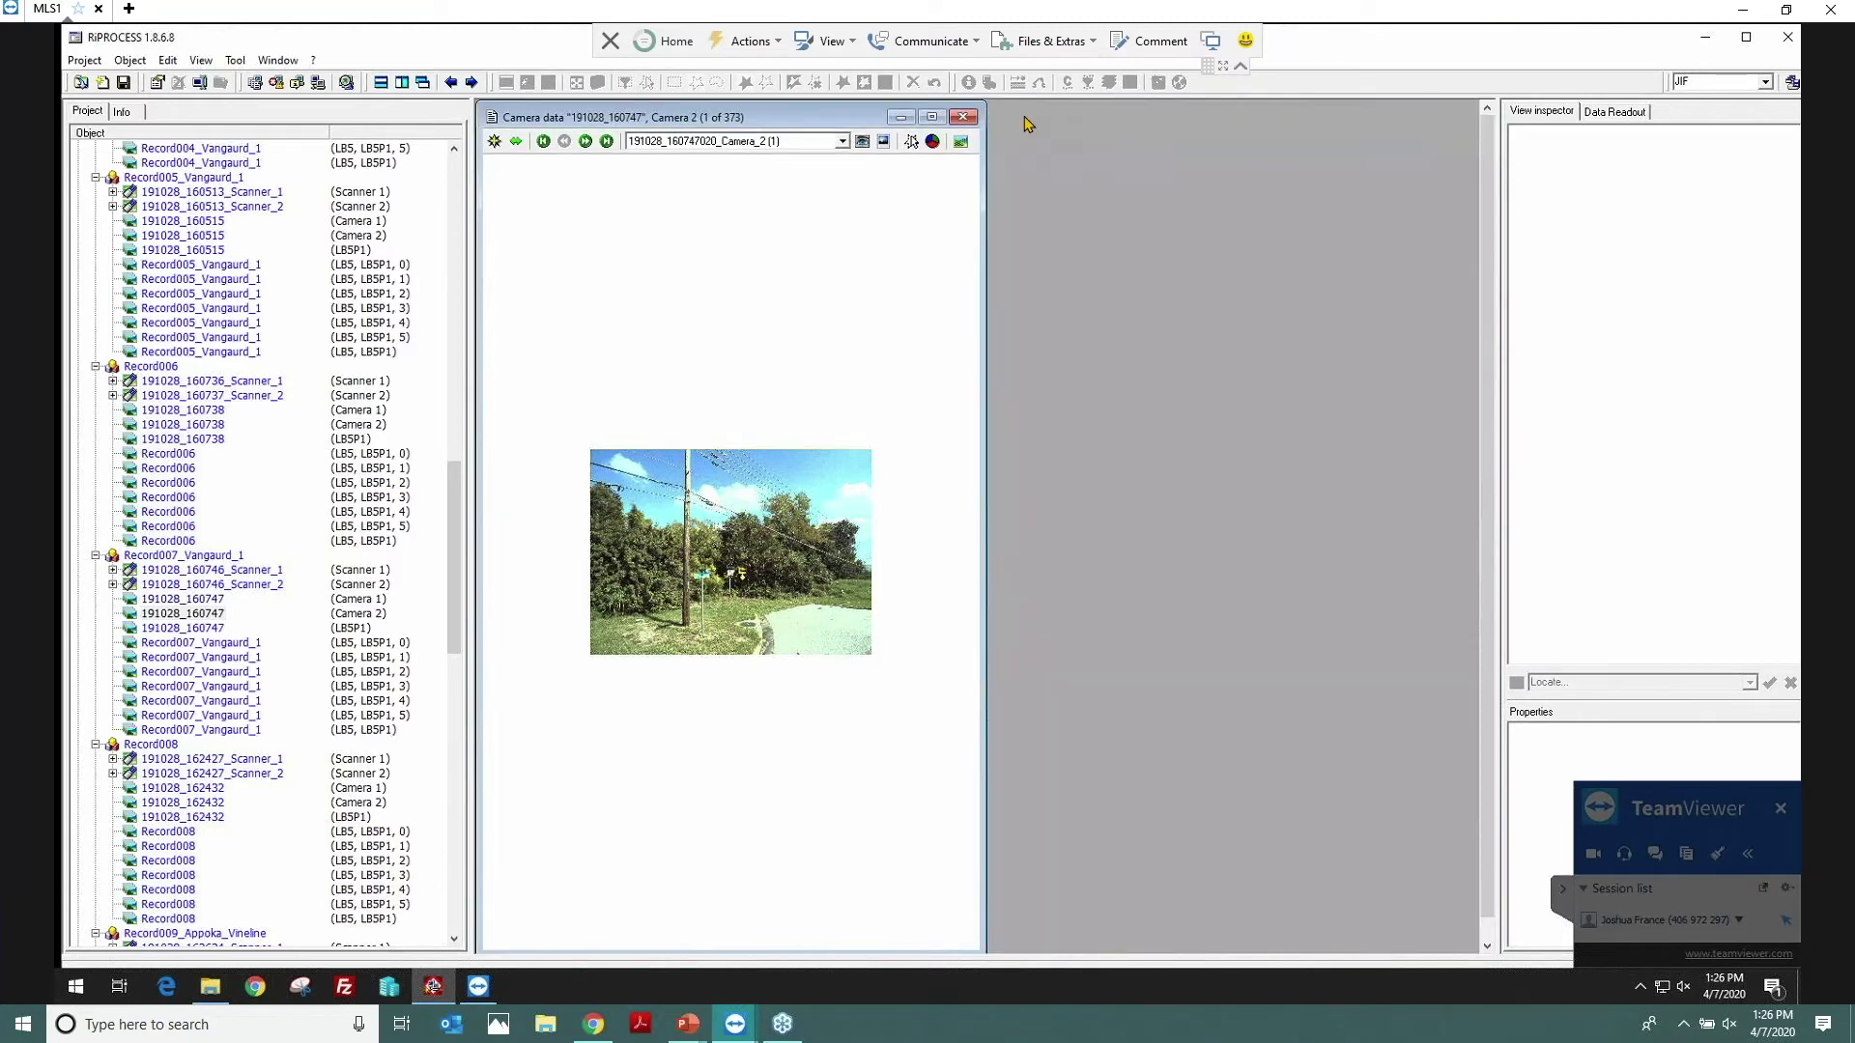
click(930, 115)
scroll(1069, 526, up, 3)
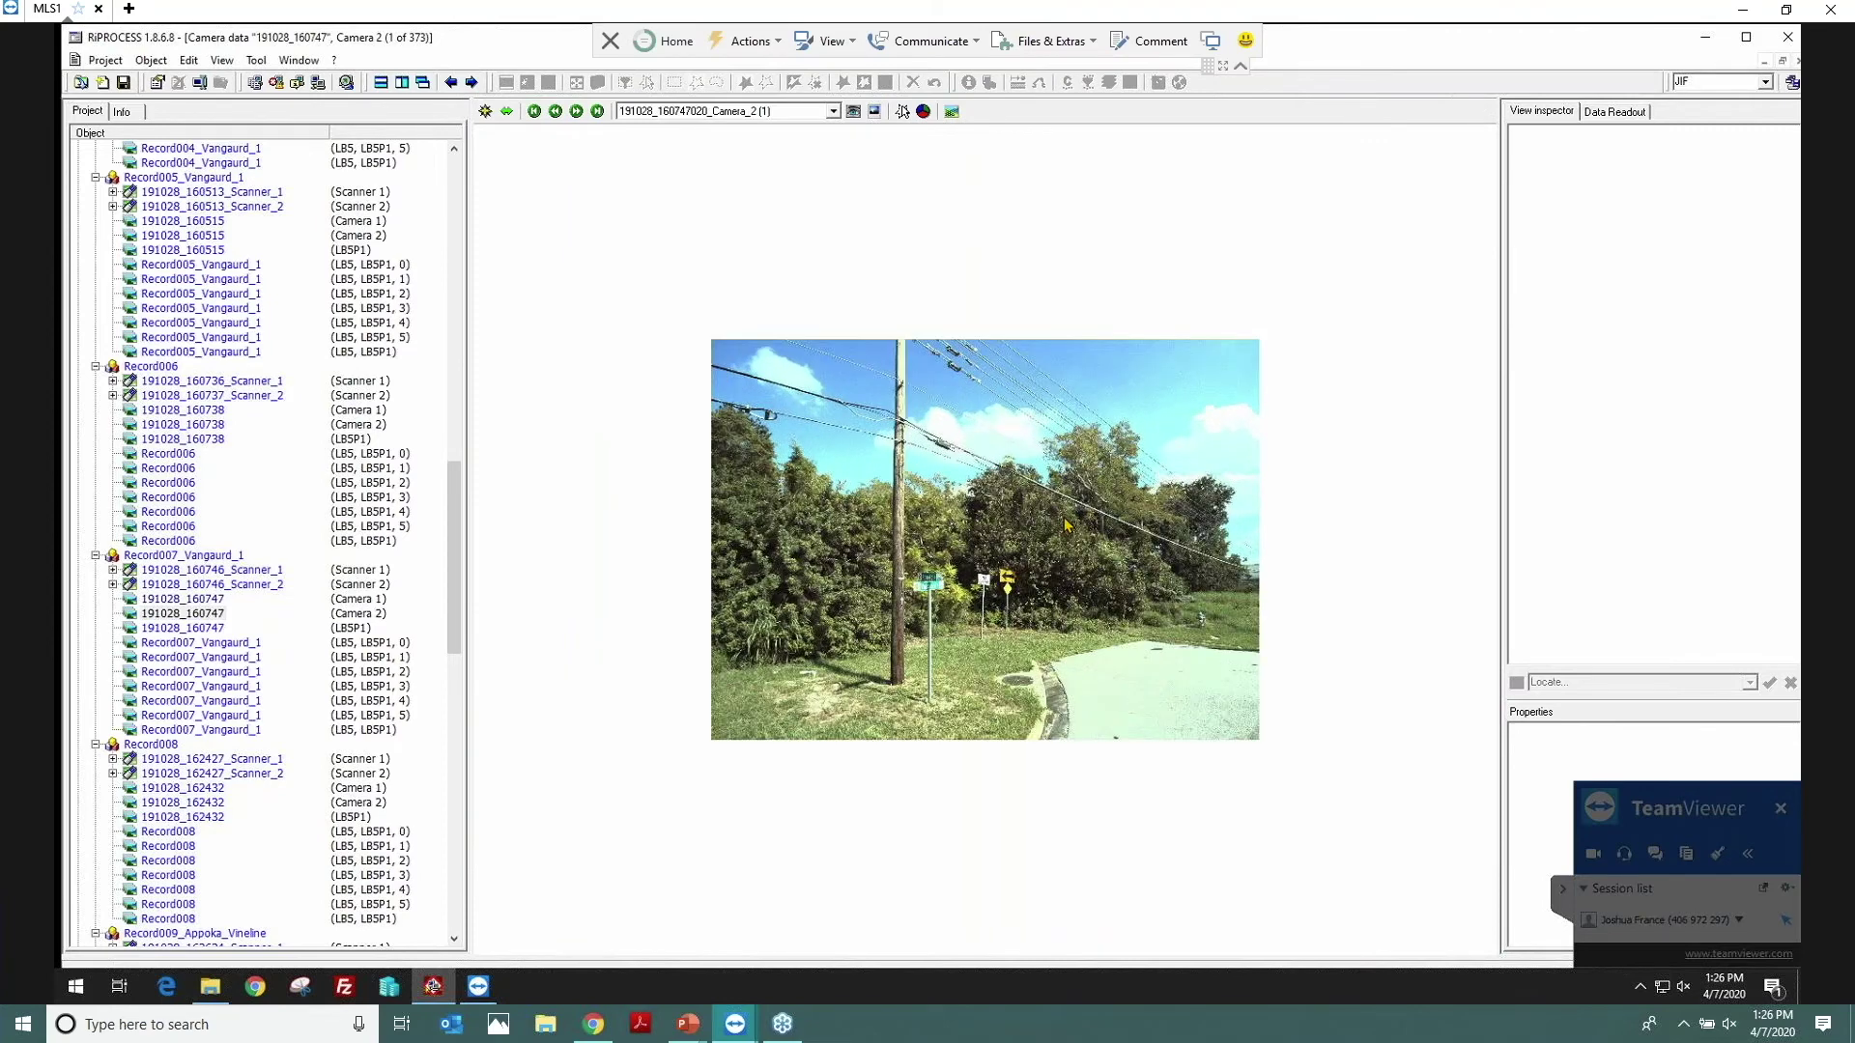
scroll(1067, 527, up, 1)
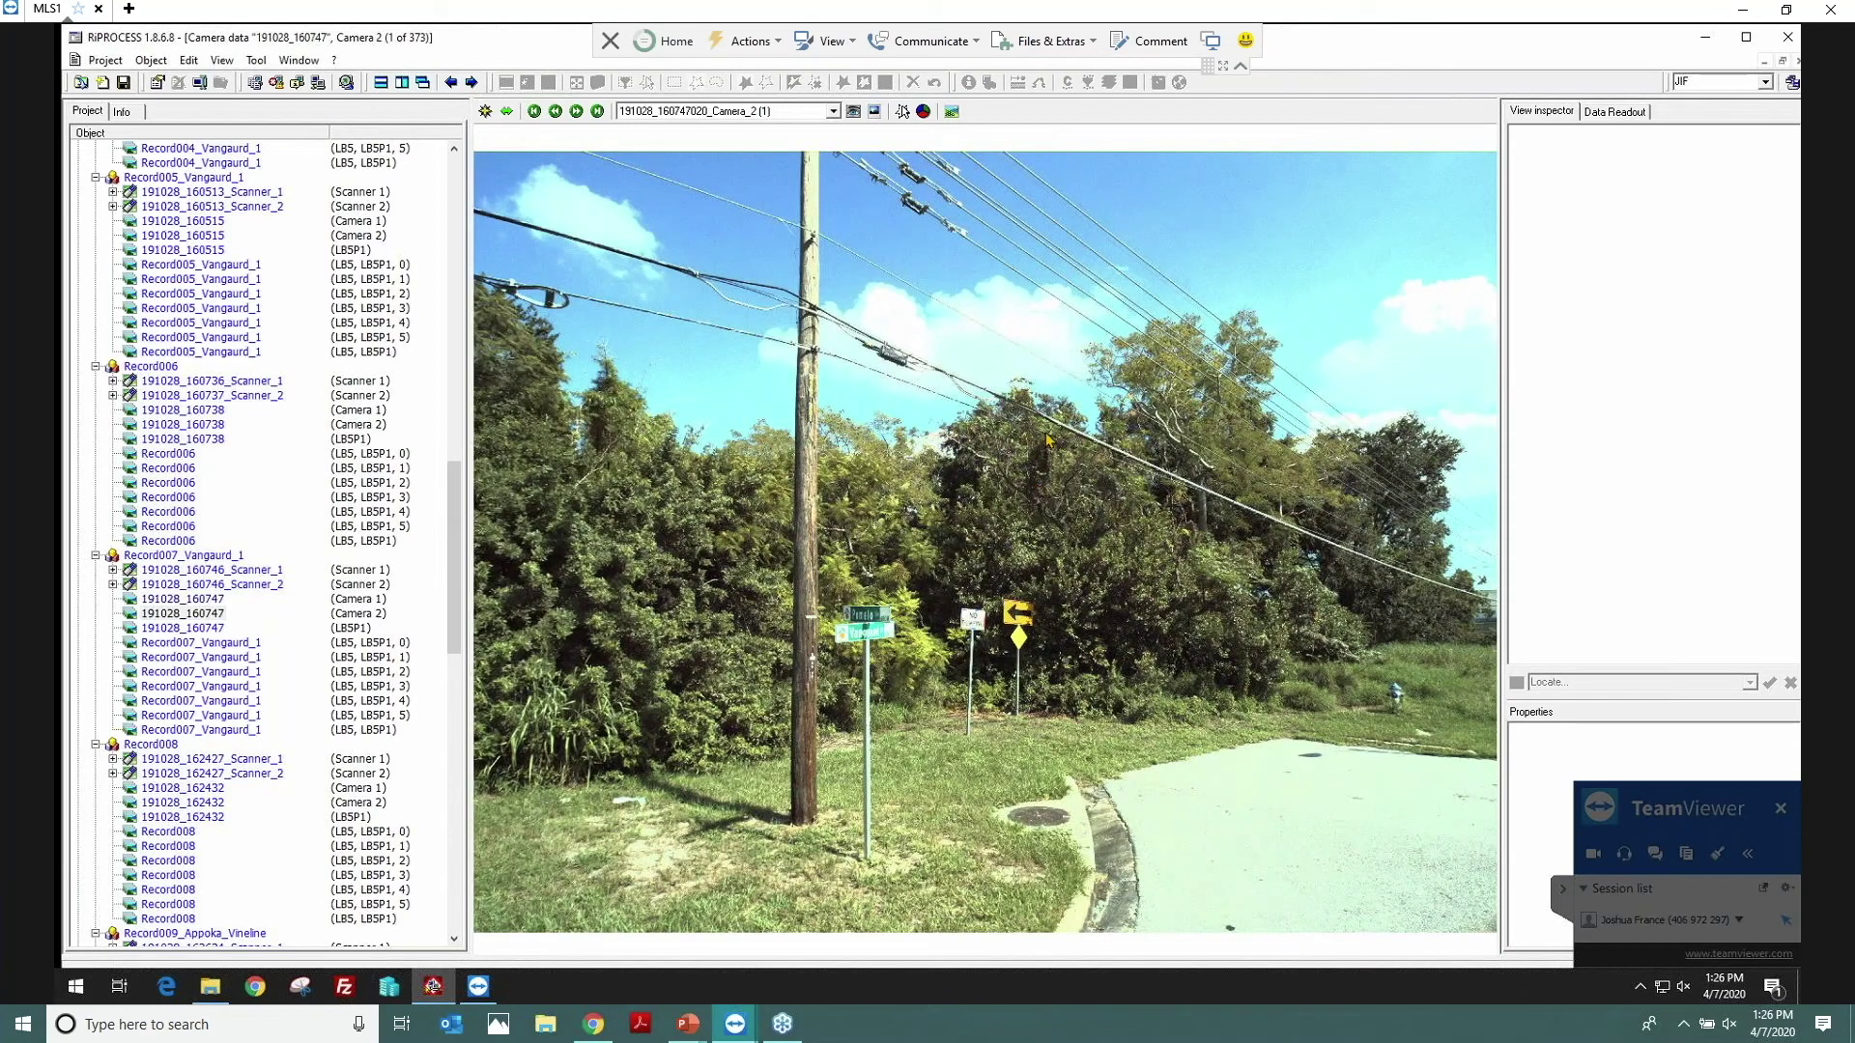
Step: Go through the Camera 2 images up to the fourteenth, checking the adjusted brightness along the roadside
click(577, 113)
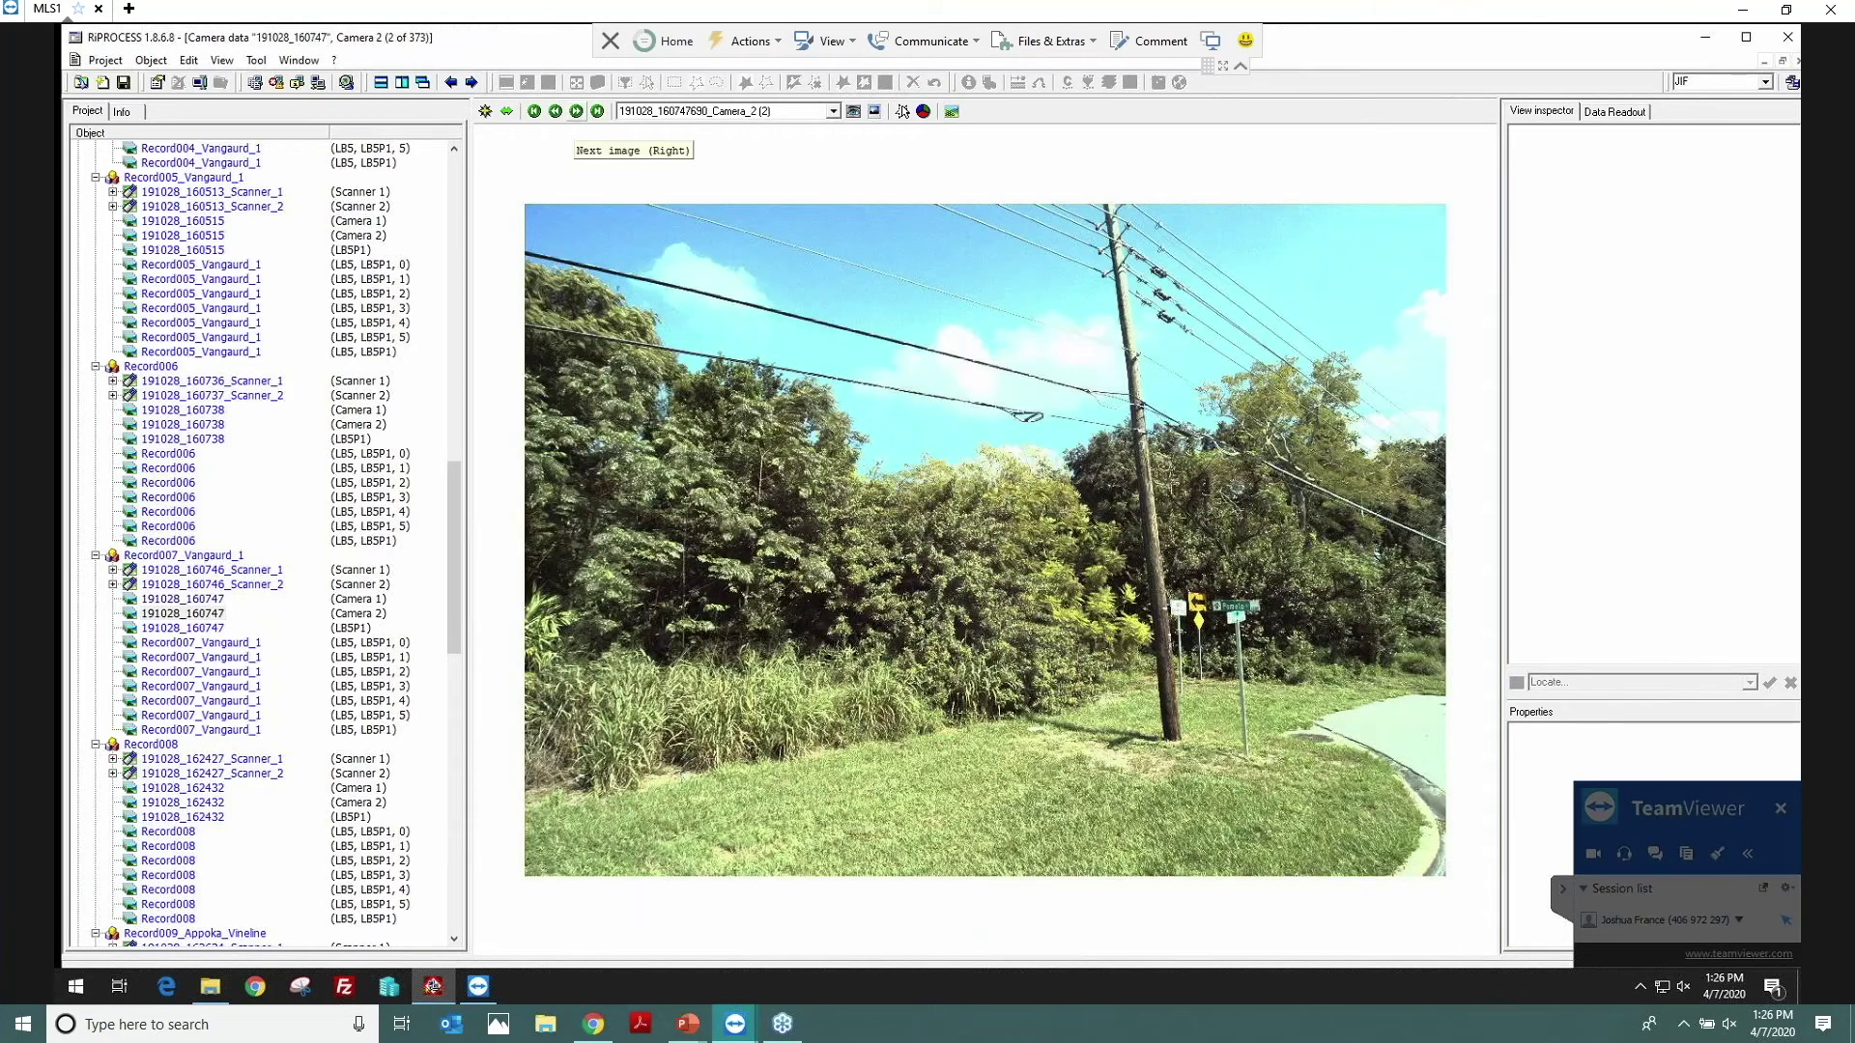
click(577, 113)
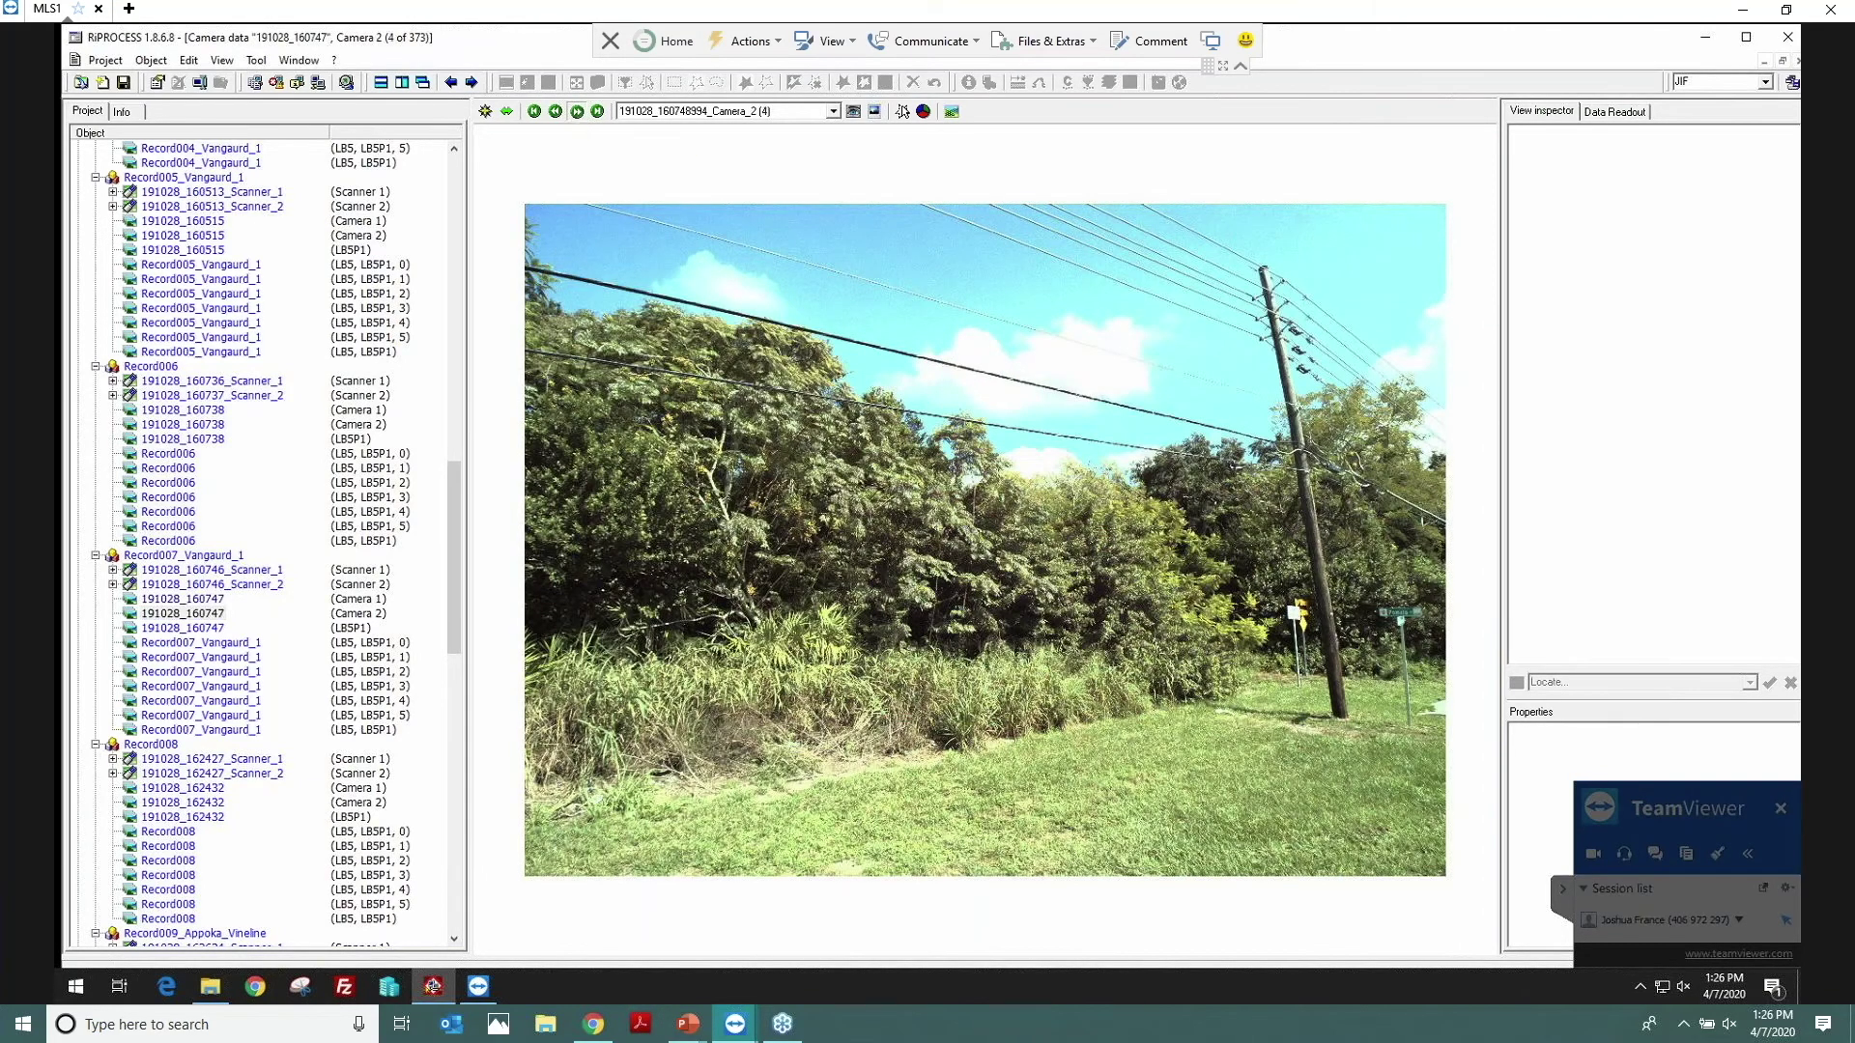
click(576, 113)
click(577, 112)
click(576, 112)
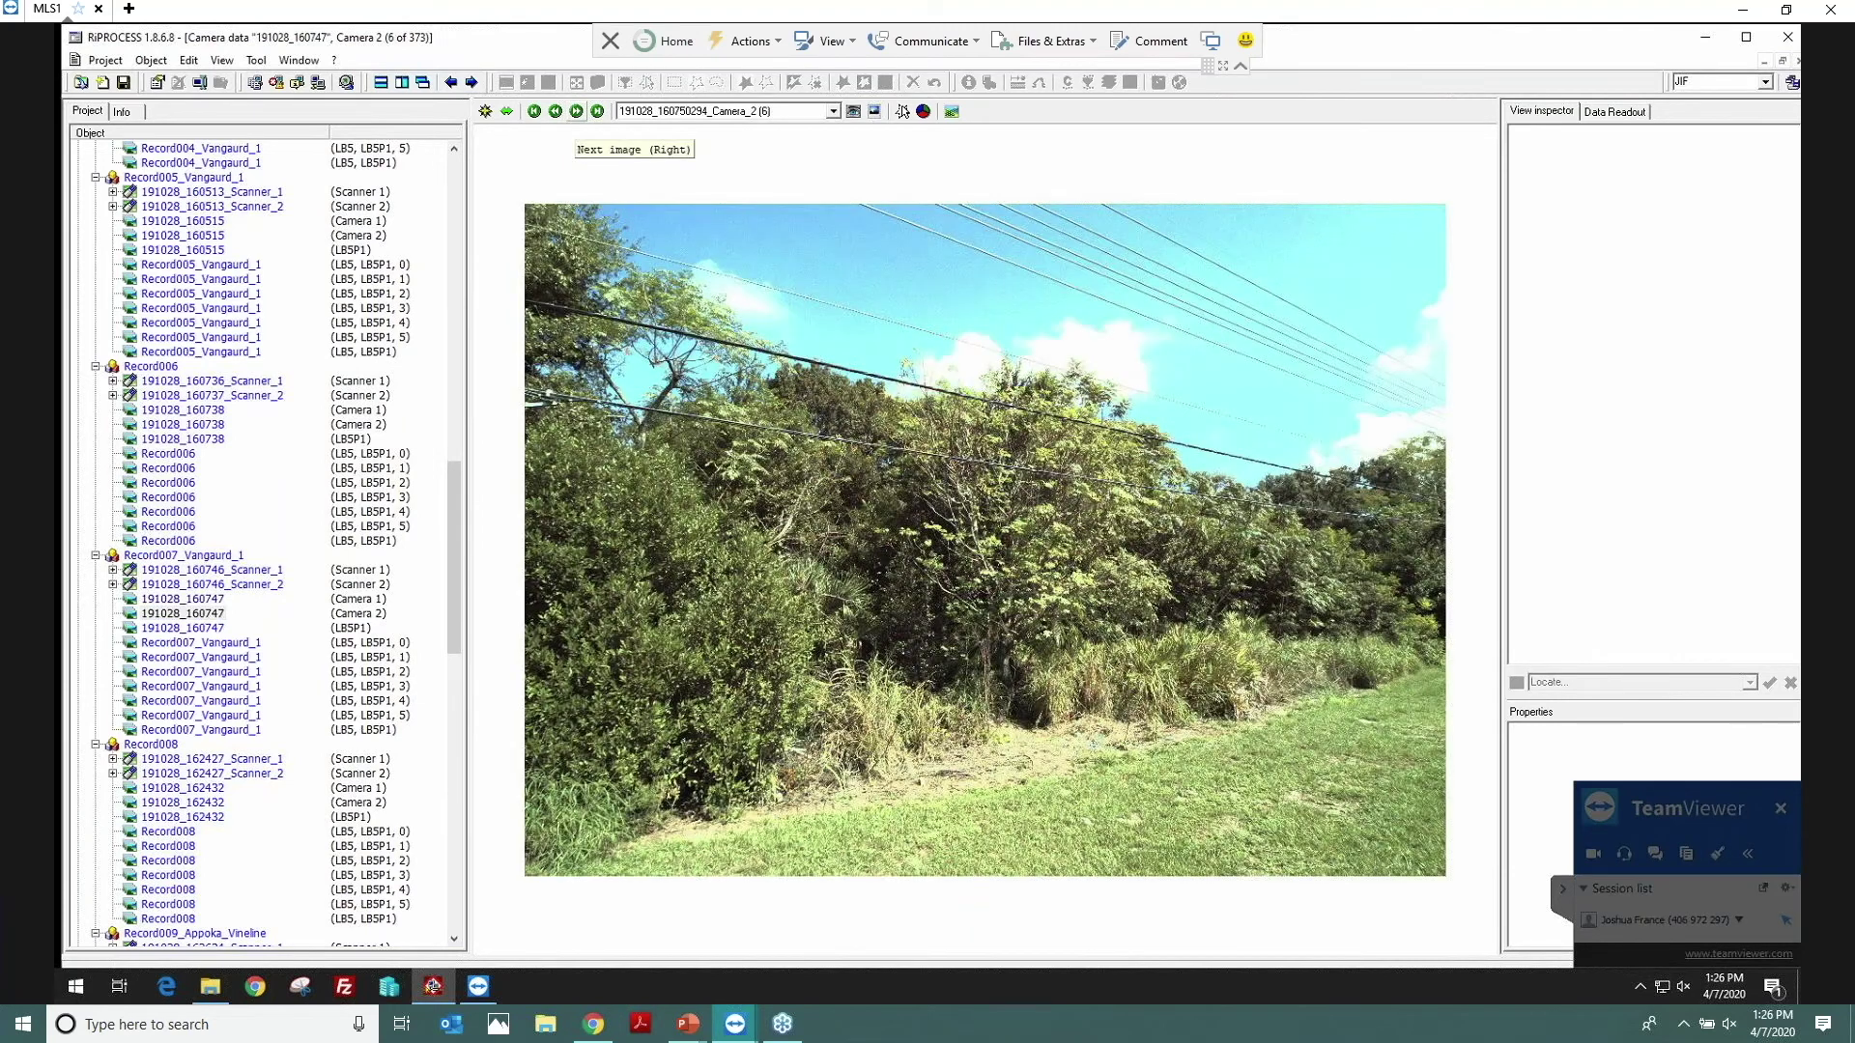
click(577, 113)
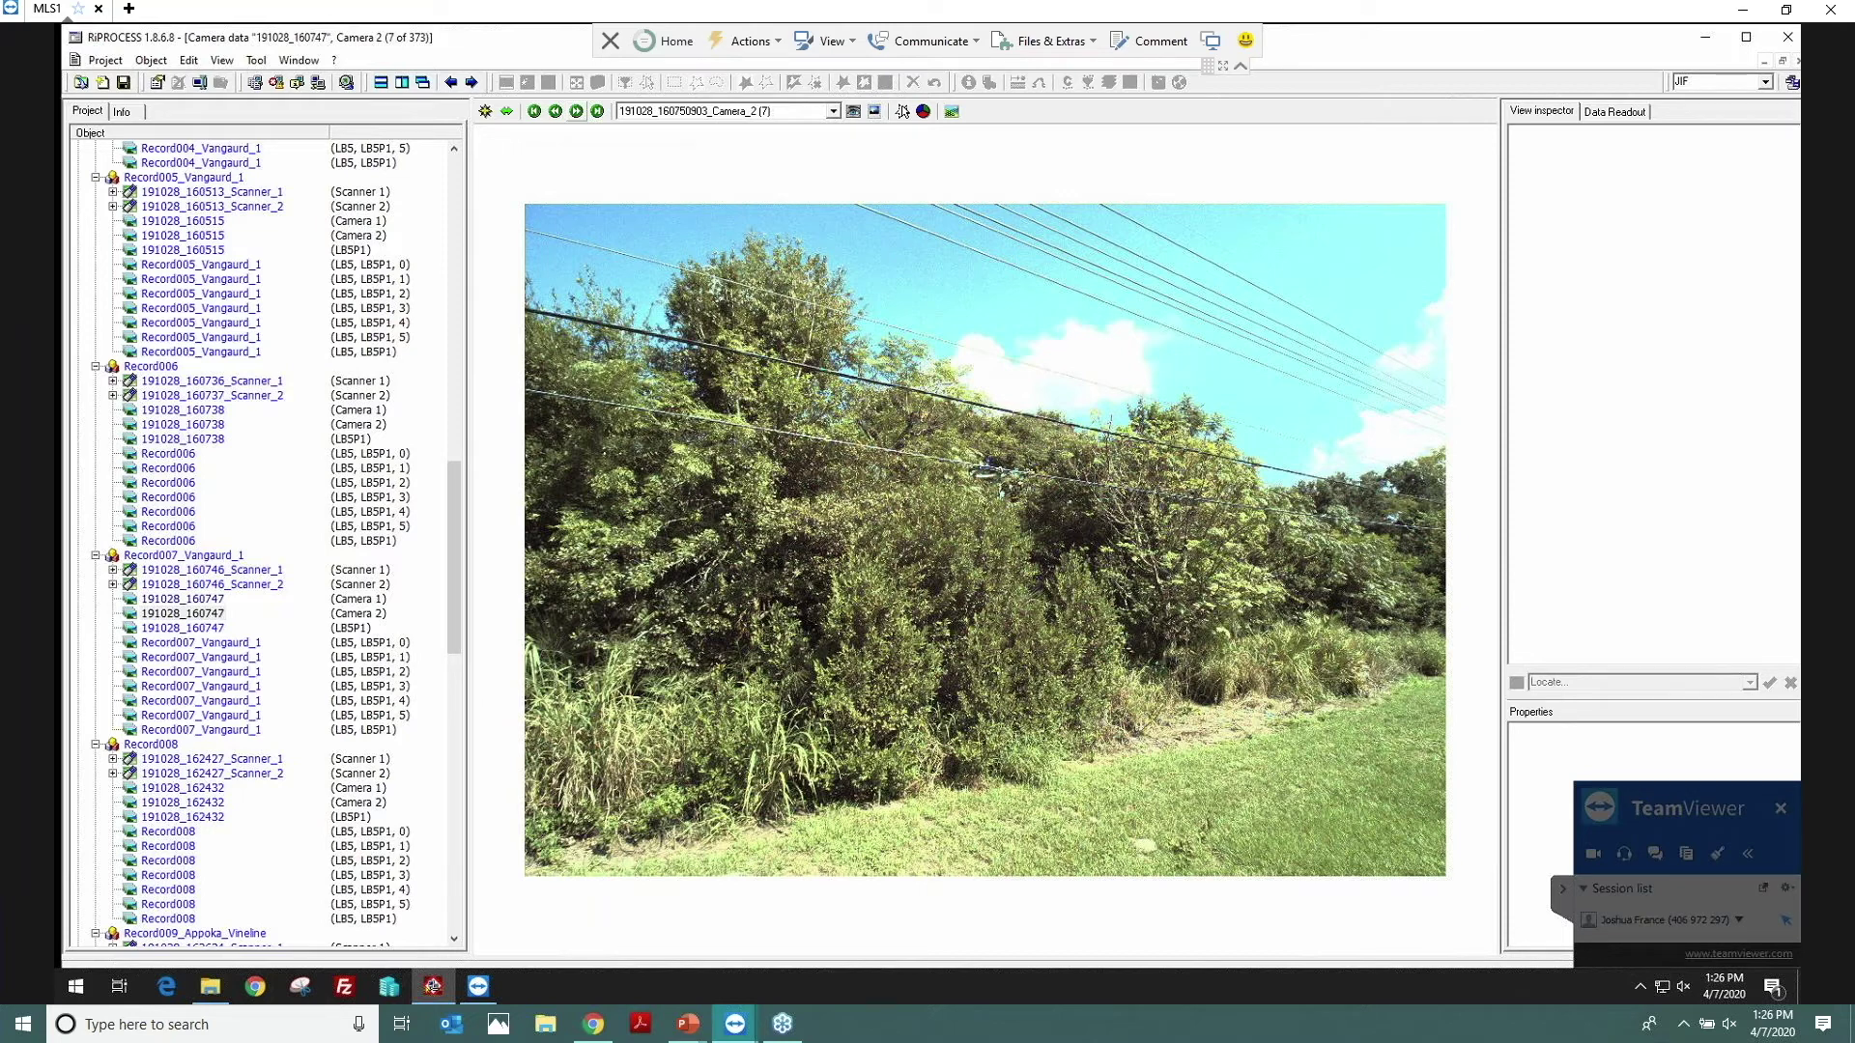
click(576, 111)
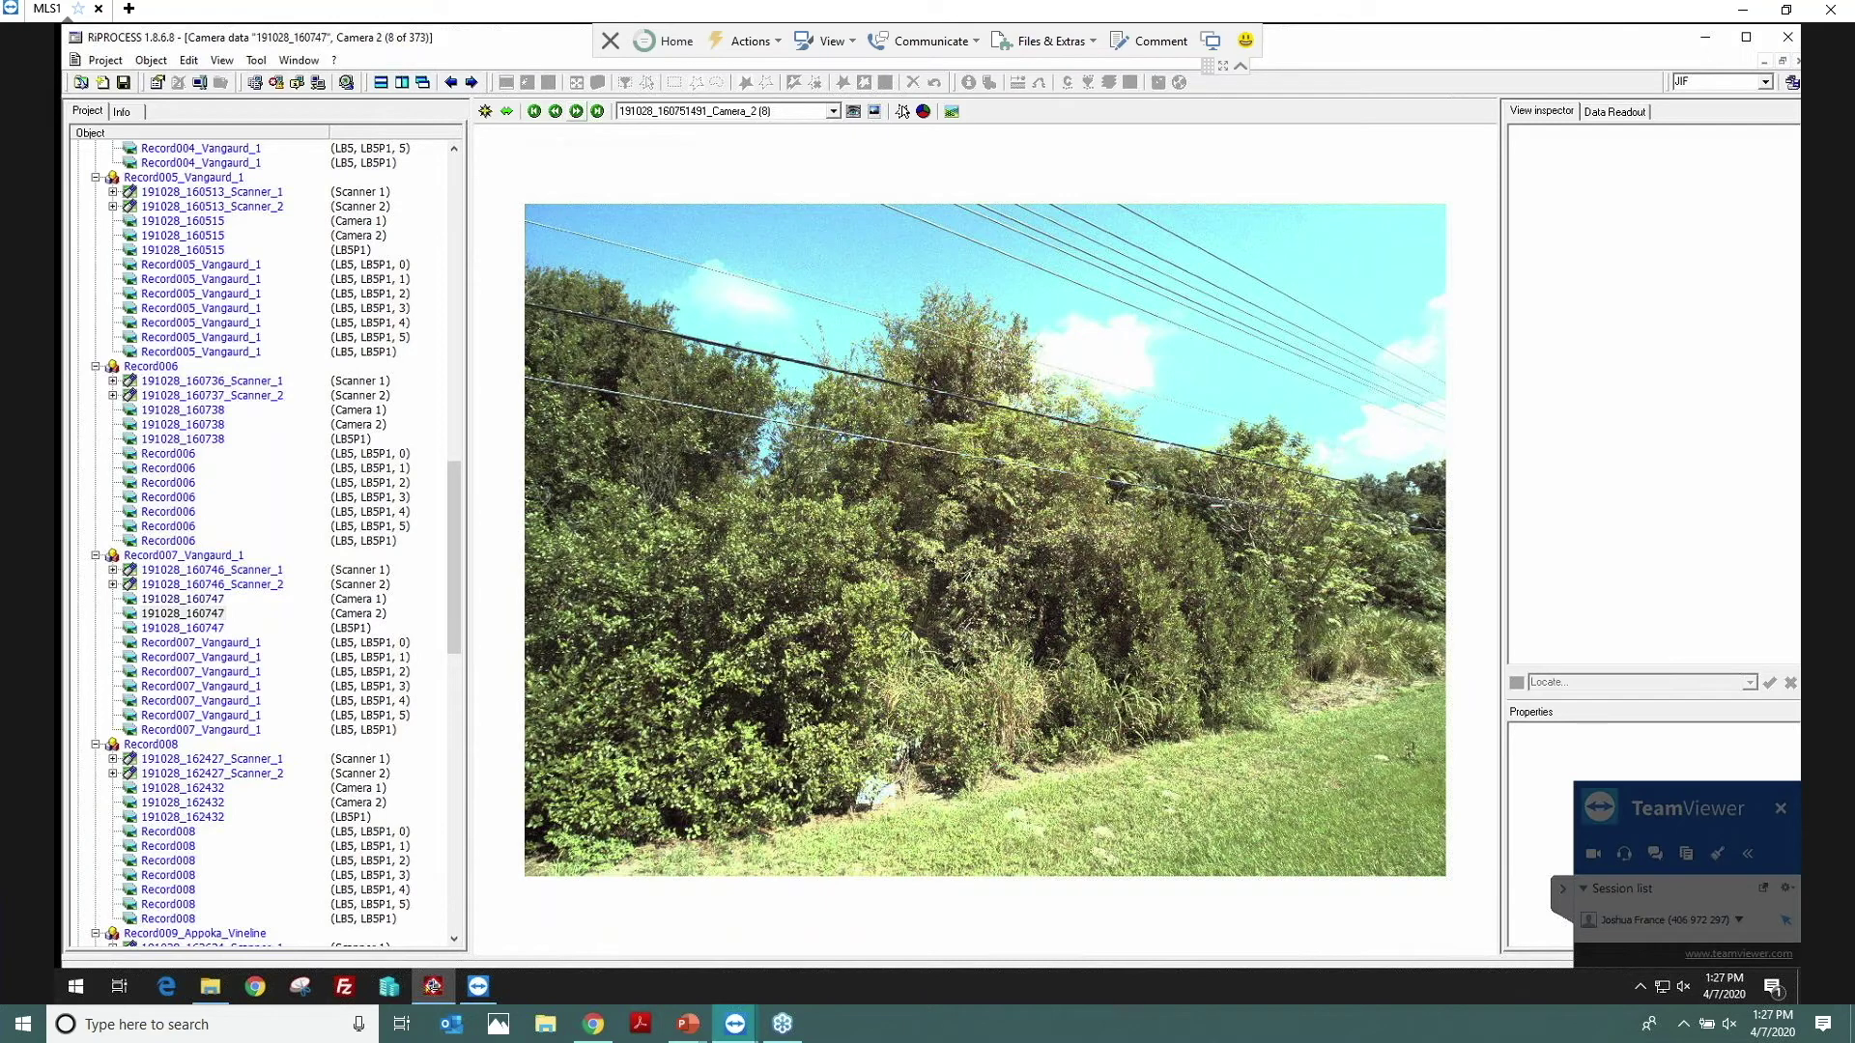
click(576, 112)
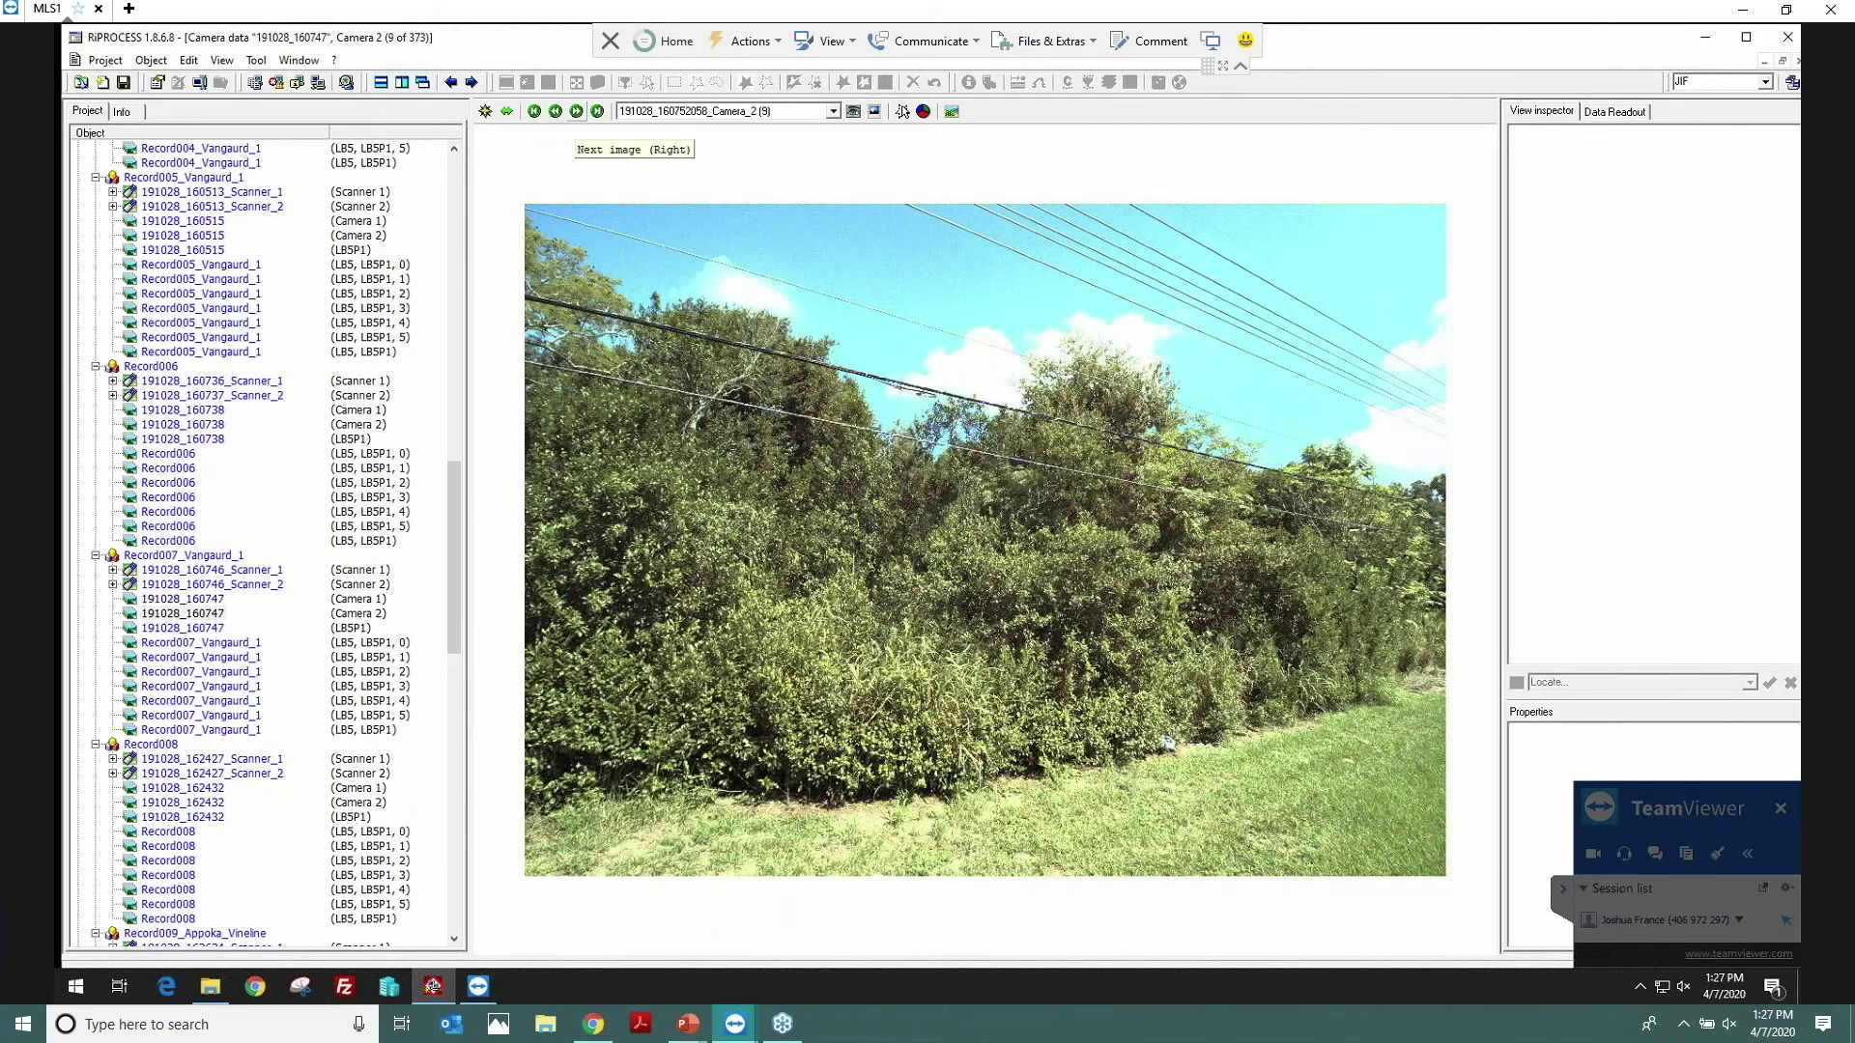
click(576, 112)
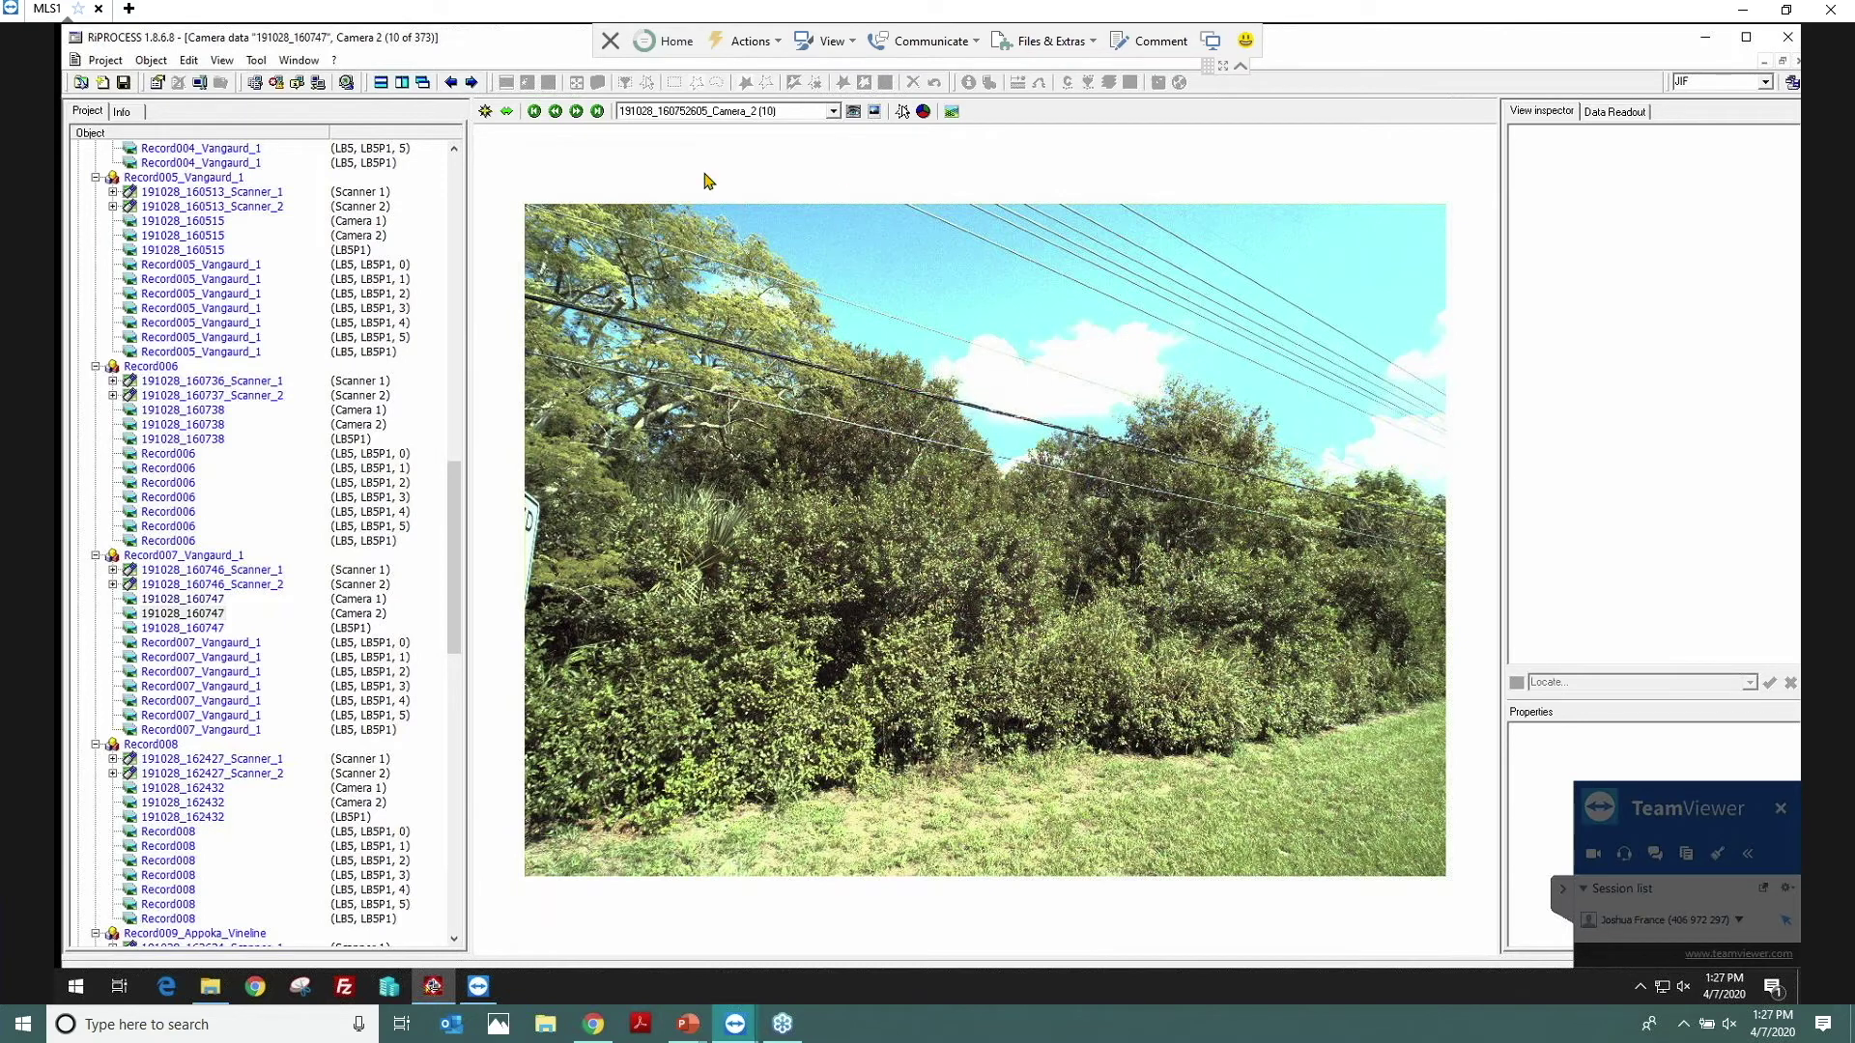
click(575, 112)
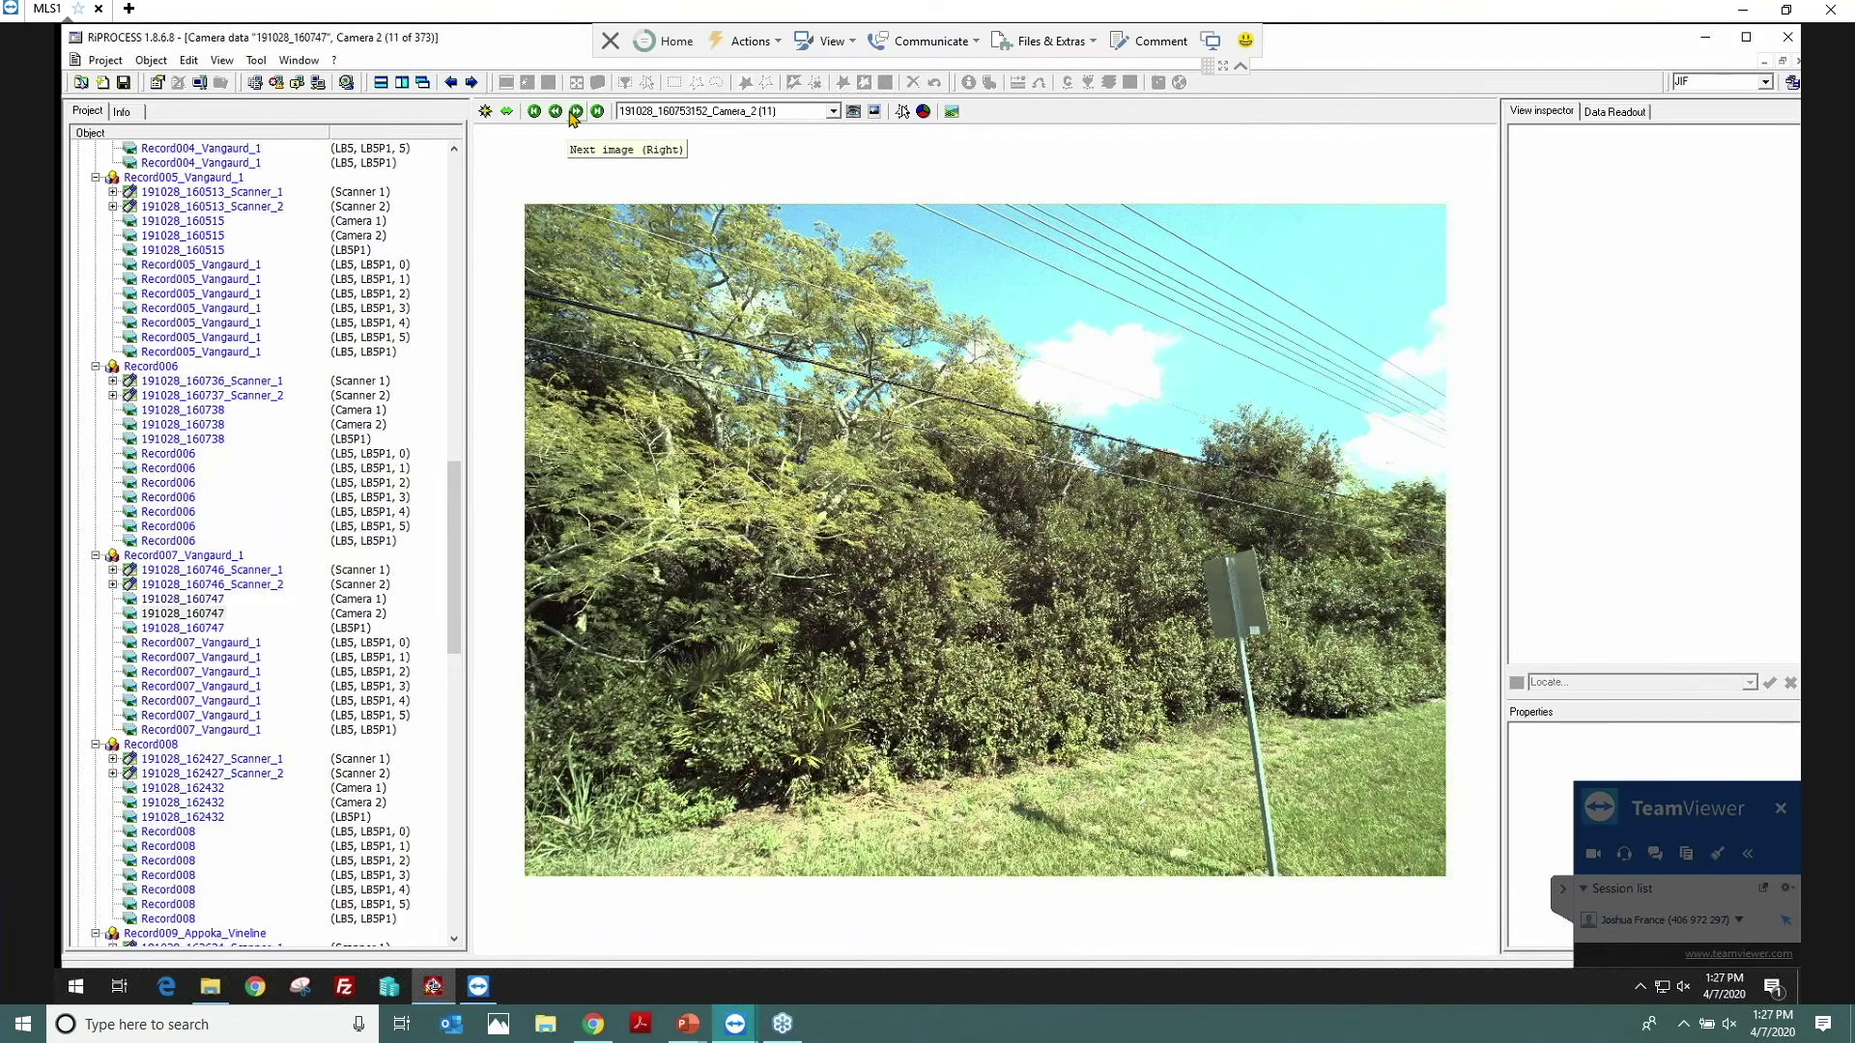
click(574, 112)
click(575, 112)
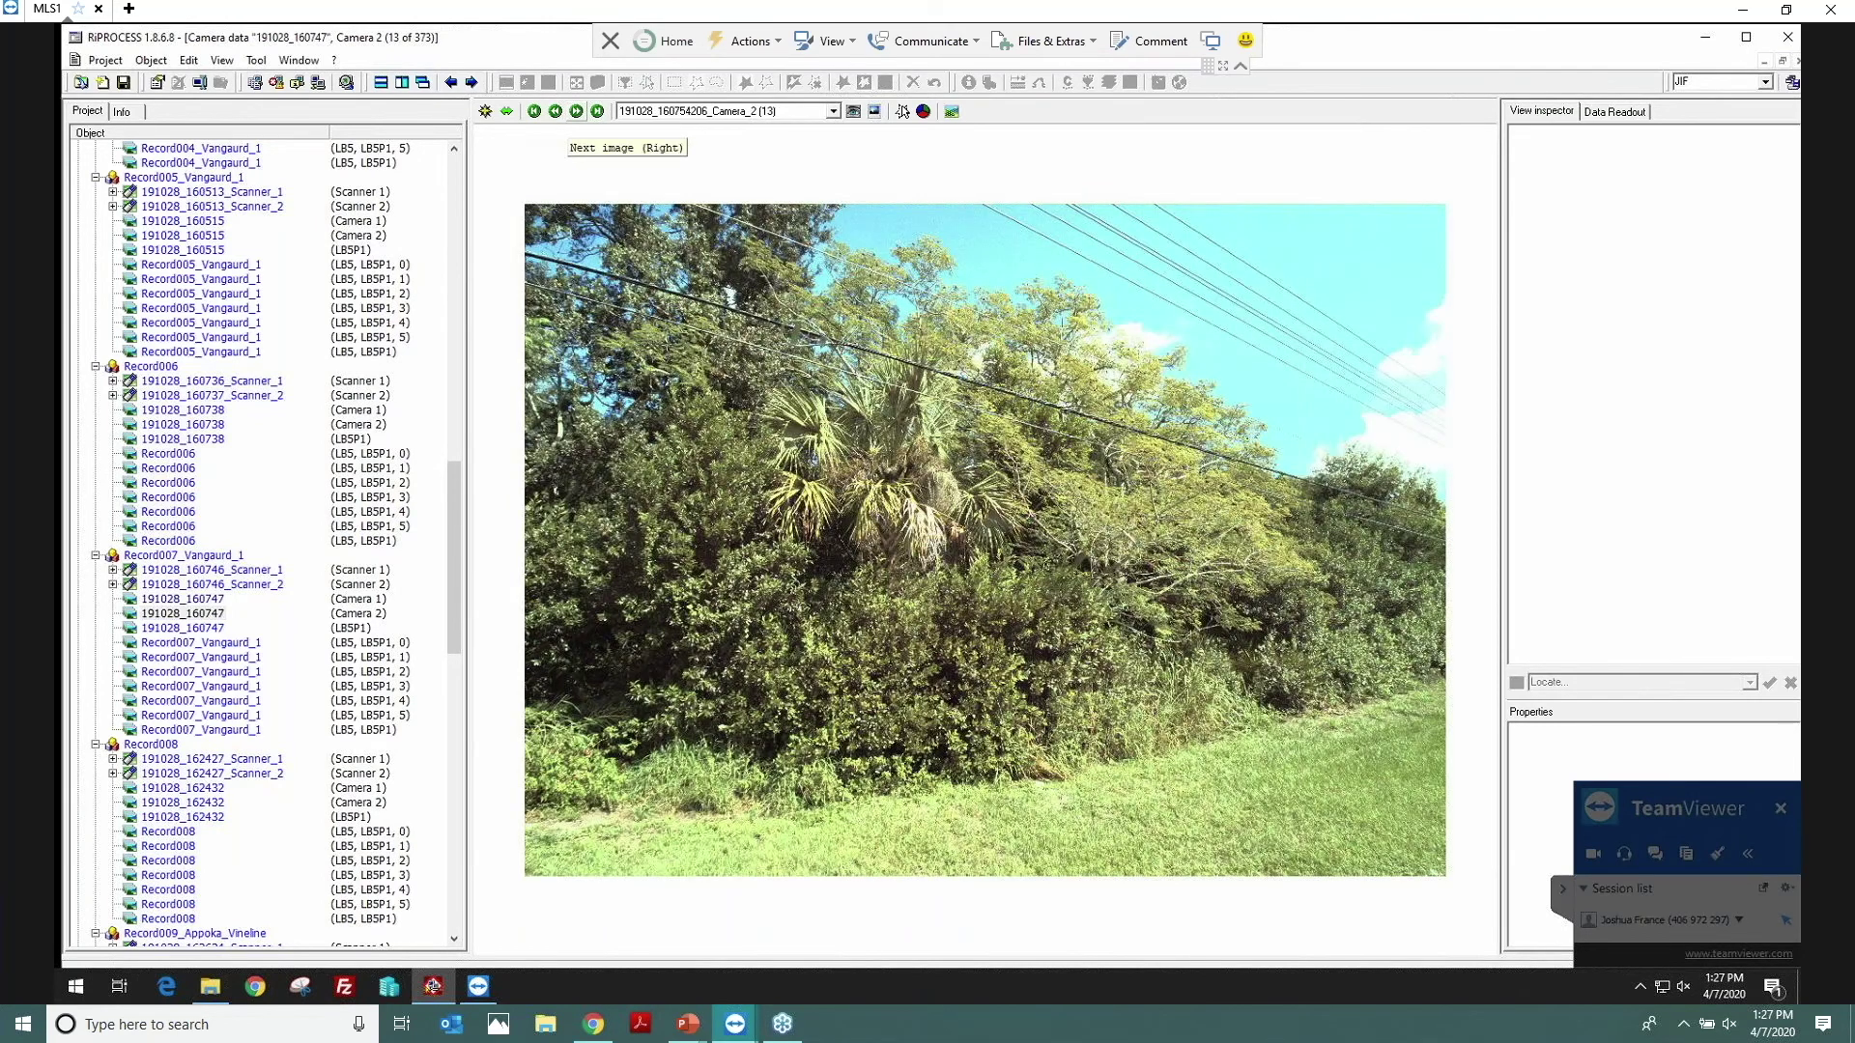
click(575, 112)
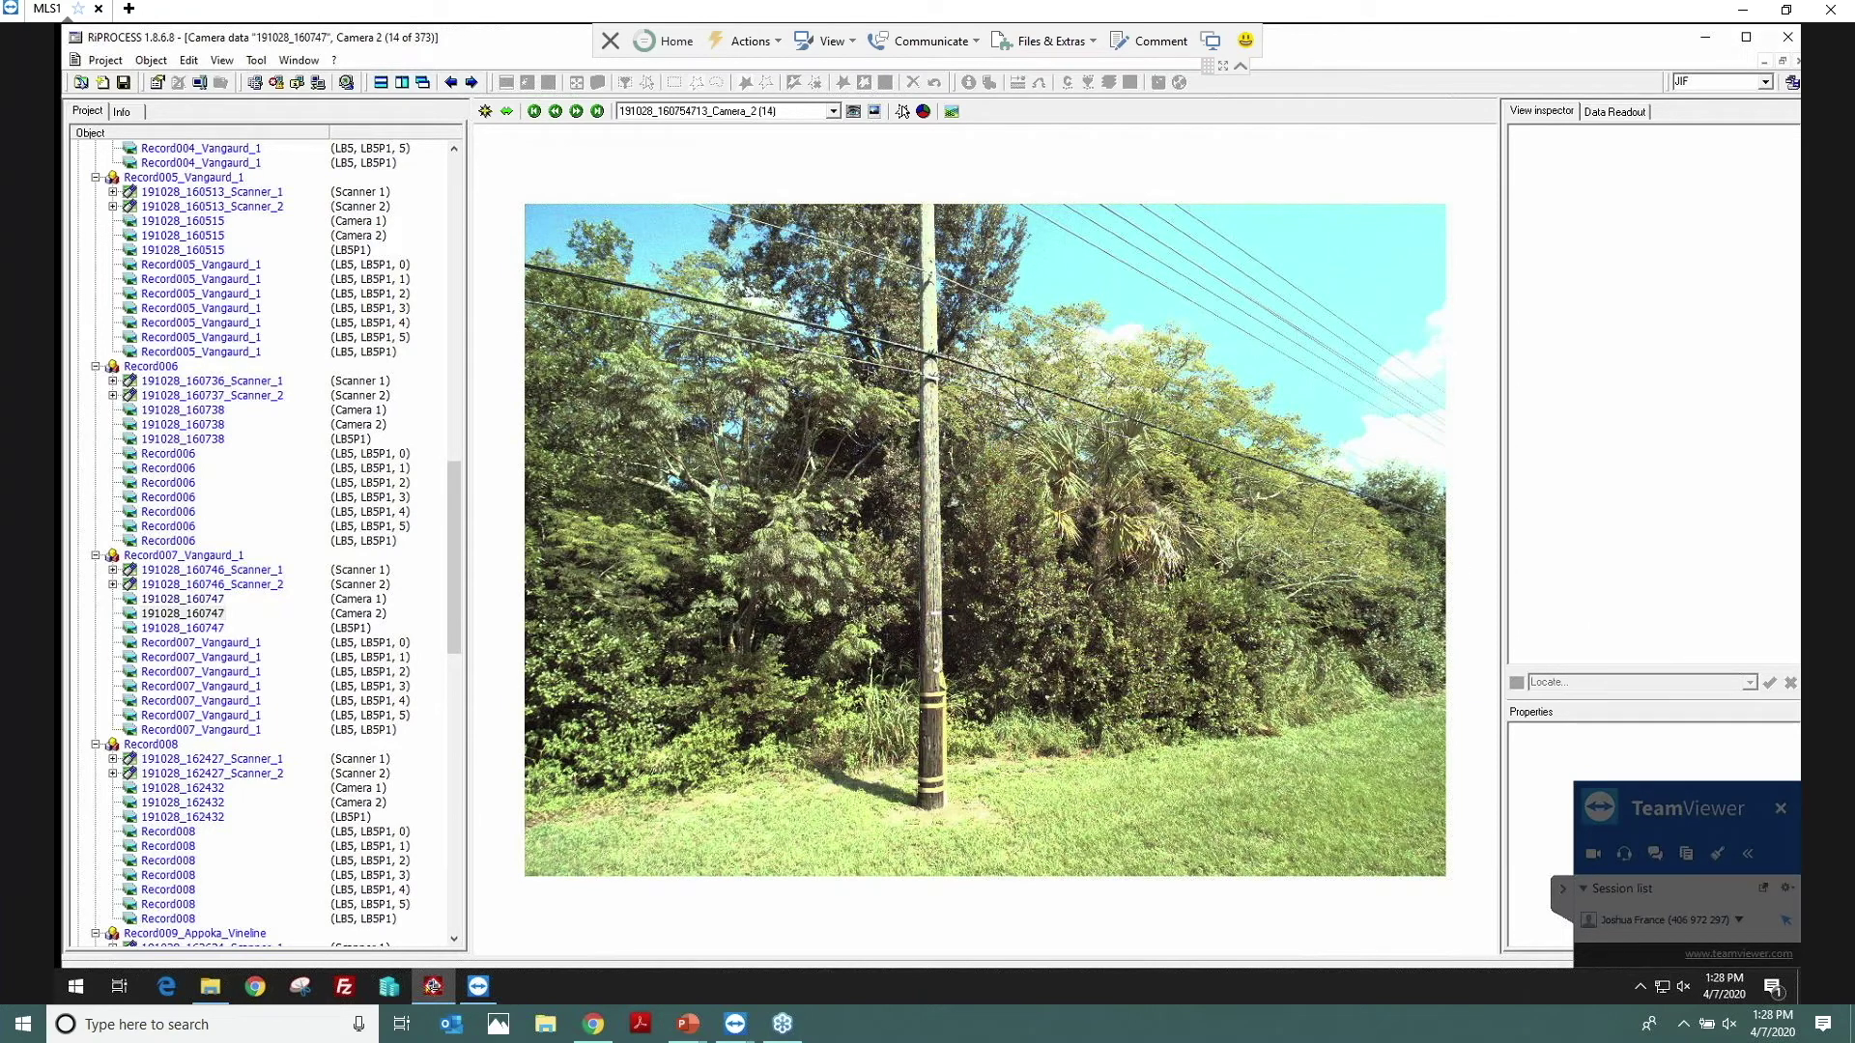
Step: Advance the Camera 2 view of 191028_160747 to the seventeenth image, reviewing the adjusted brightness of the trees, utility pole and sky
click(578, 111)
click(578, 111)
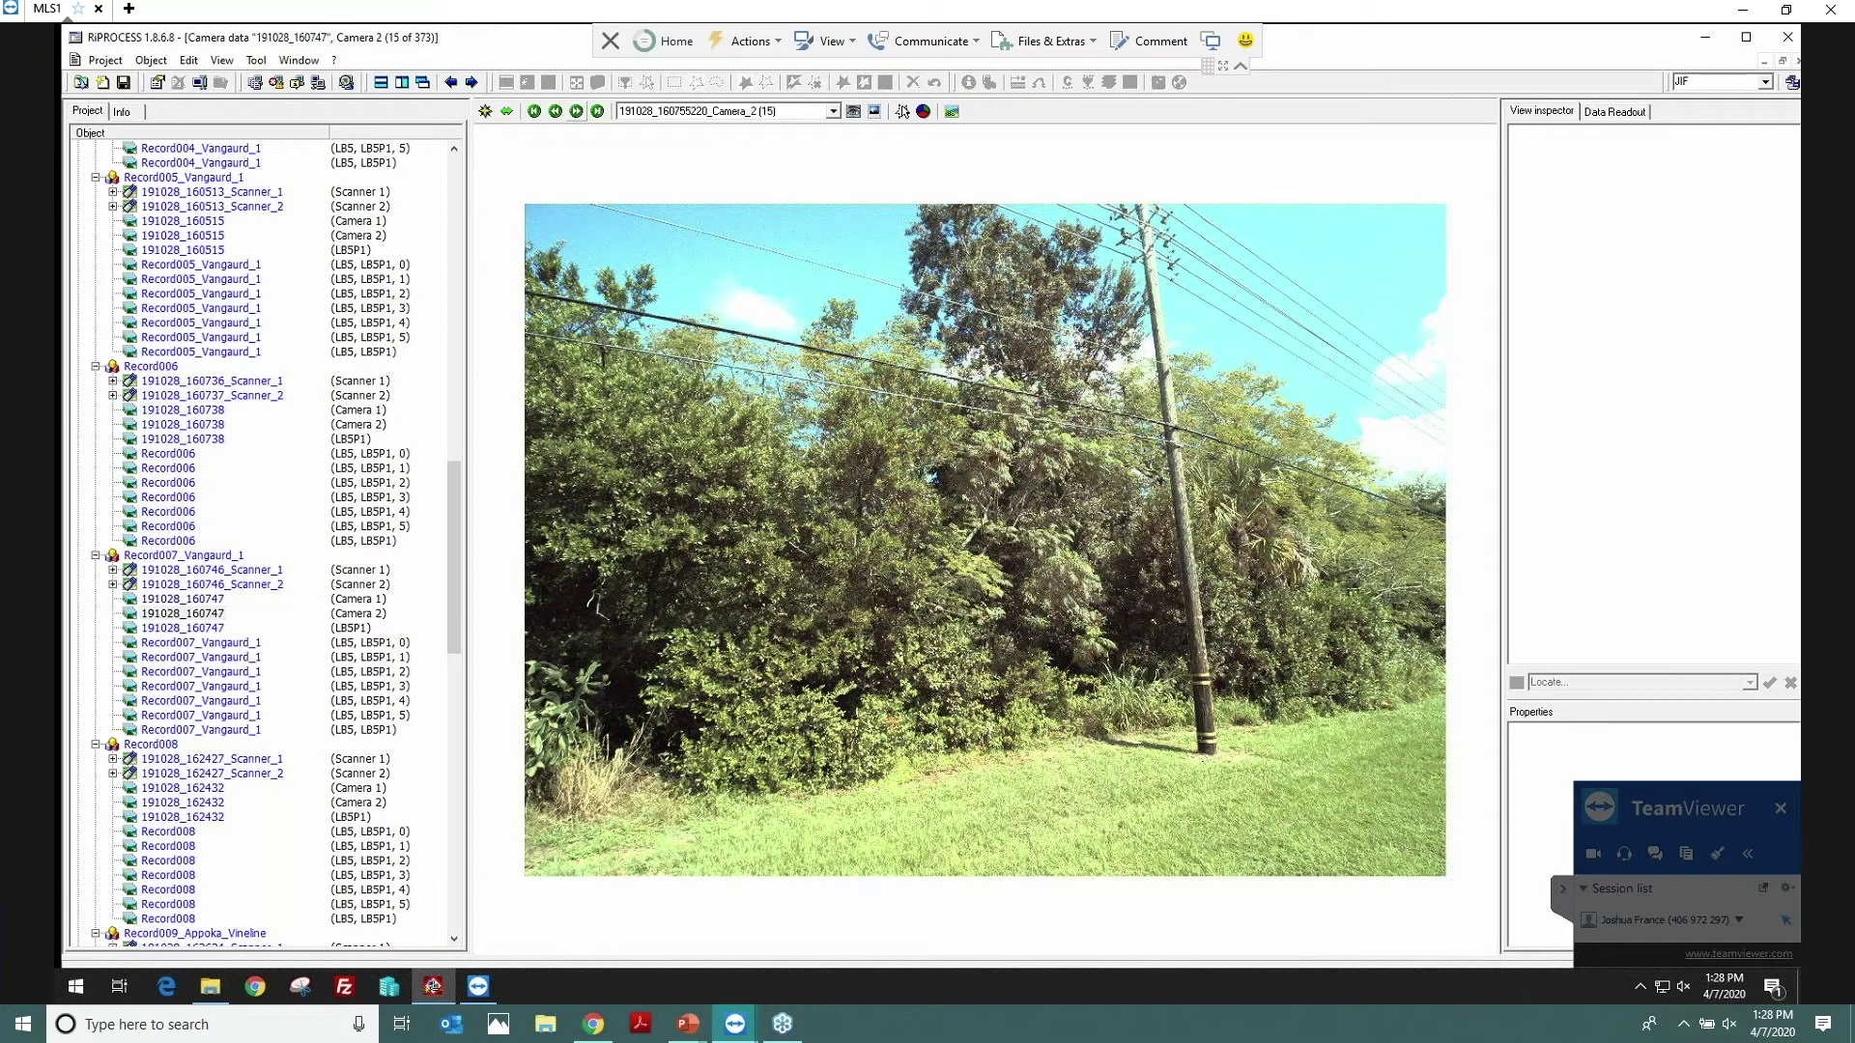
click(578, 111)
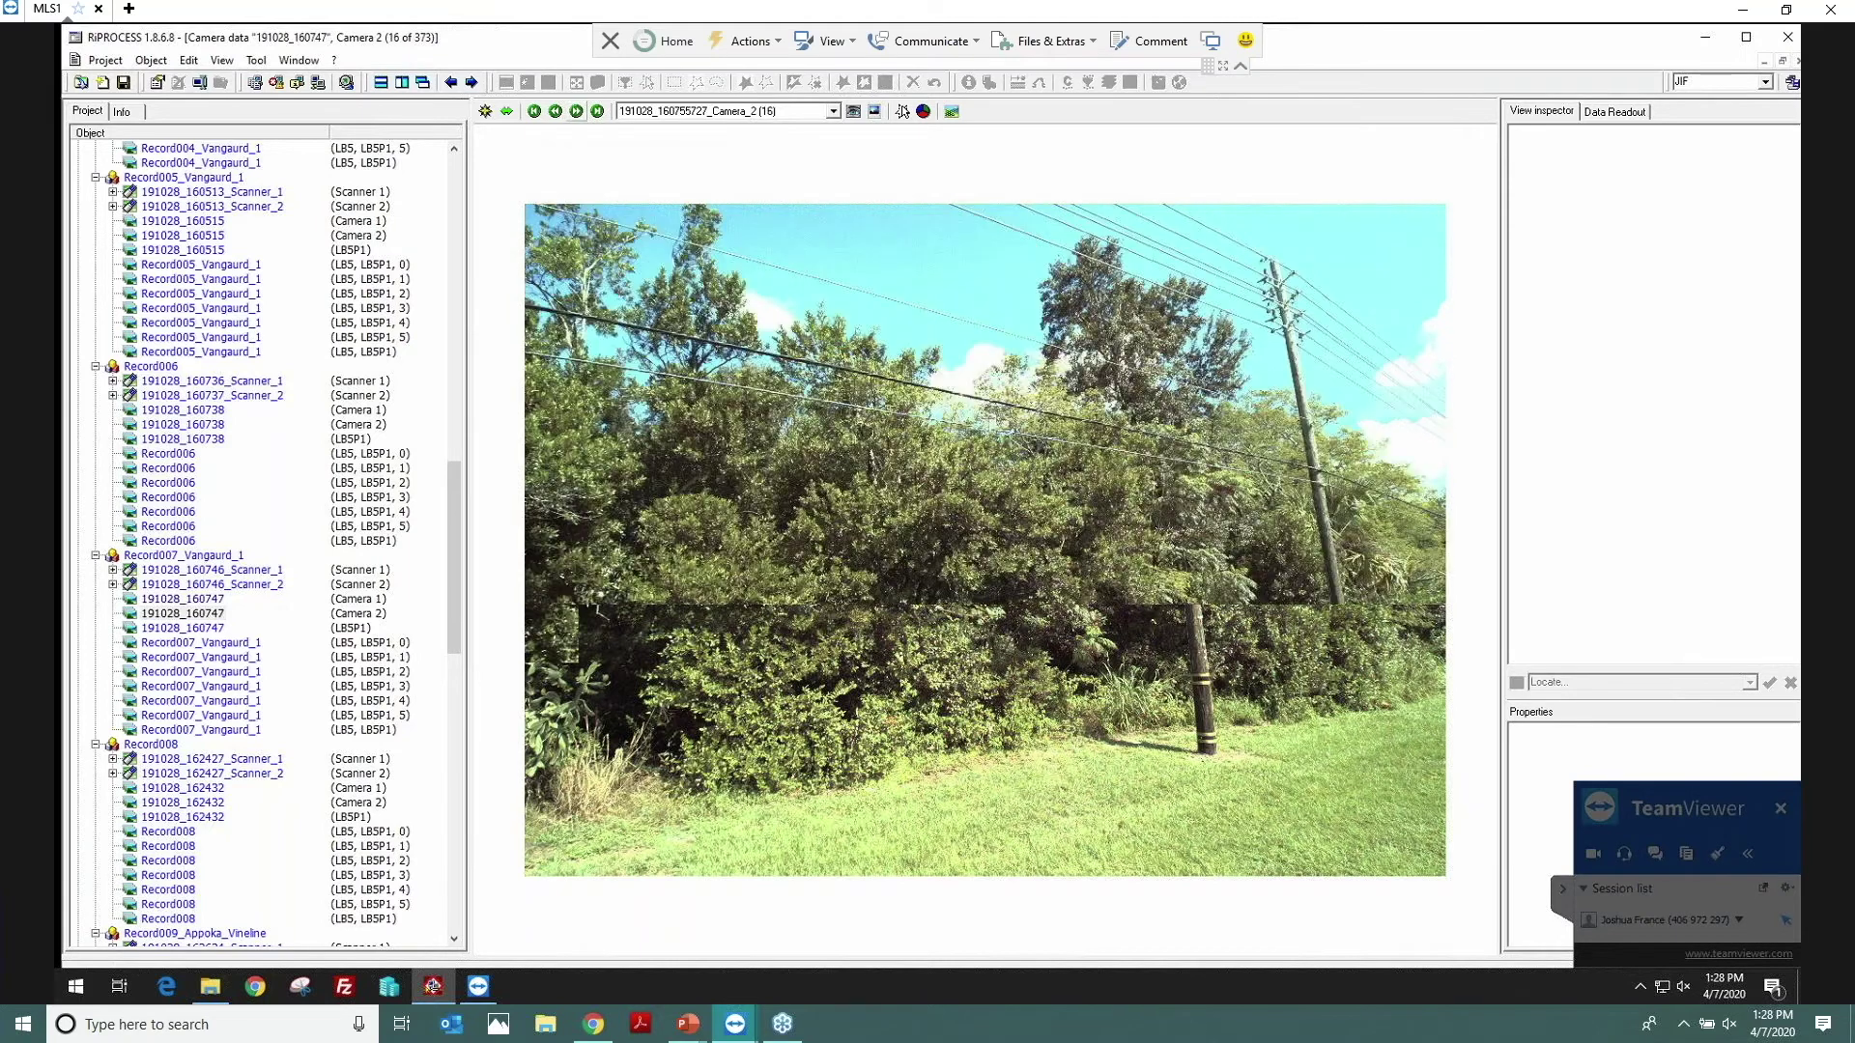
click(578, 111)
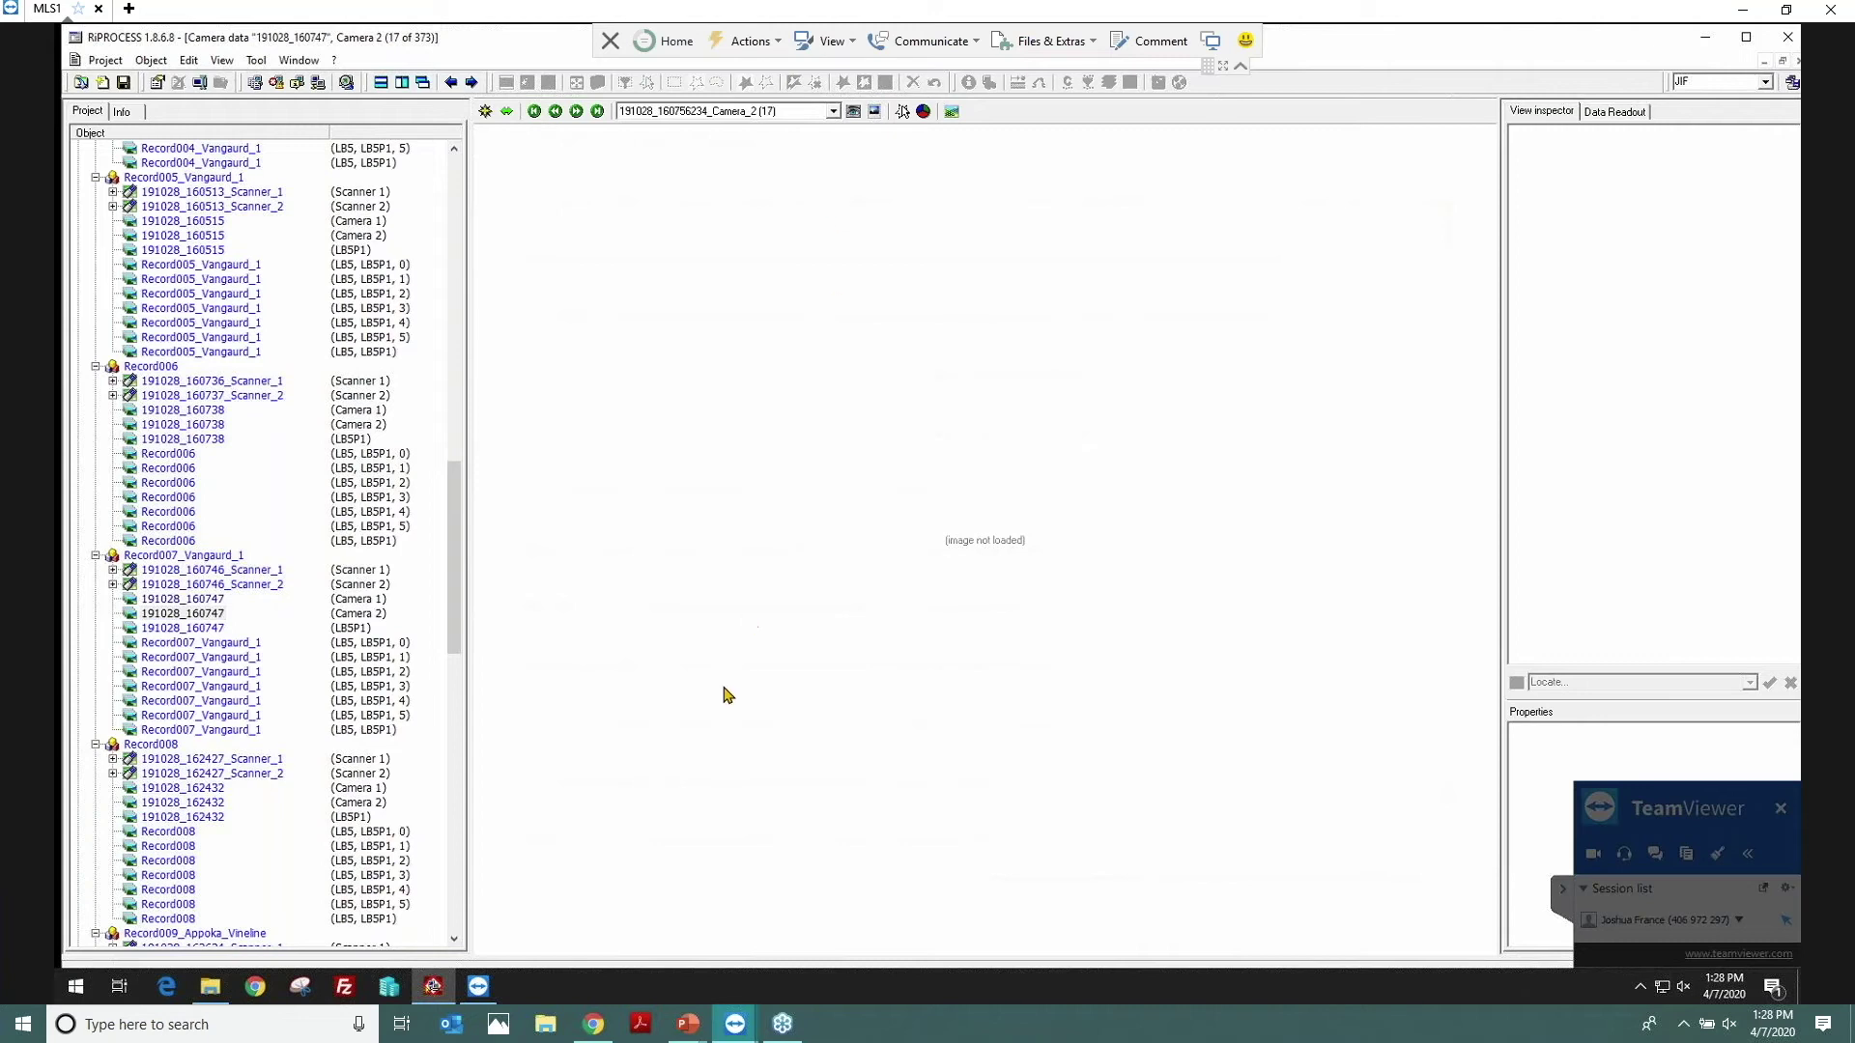
Step: Switch to the running PowerPoint slide show and advance from the Live Image Processing Tool Review slide to the Wrap up slide
mouse_move(685, 1032)
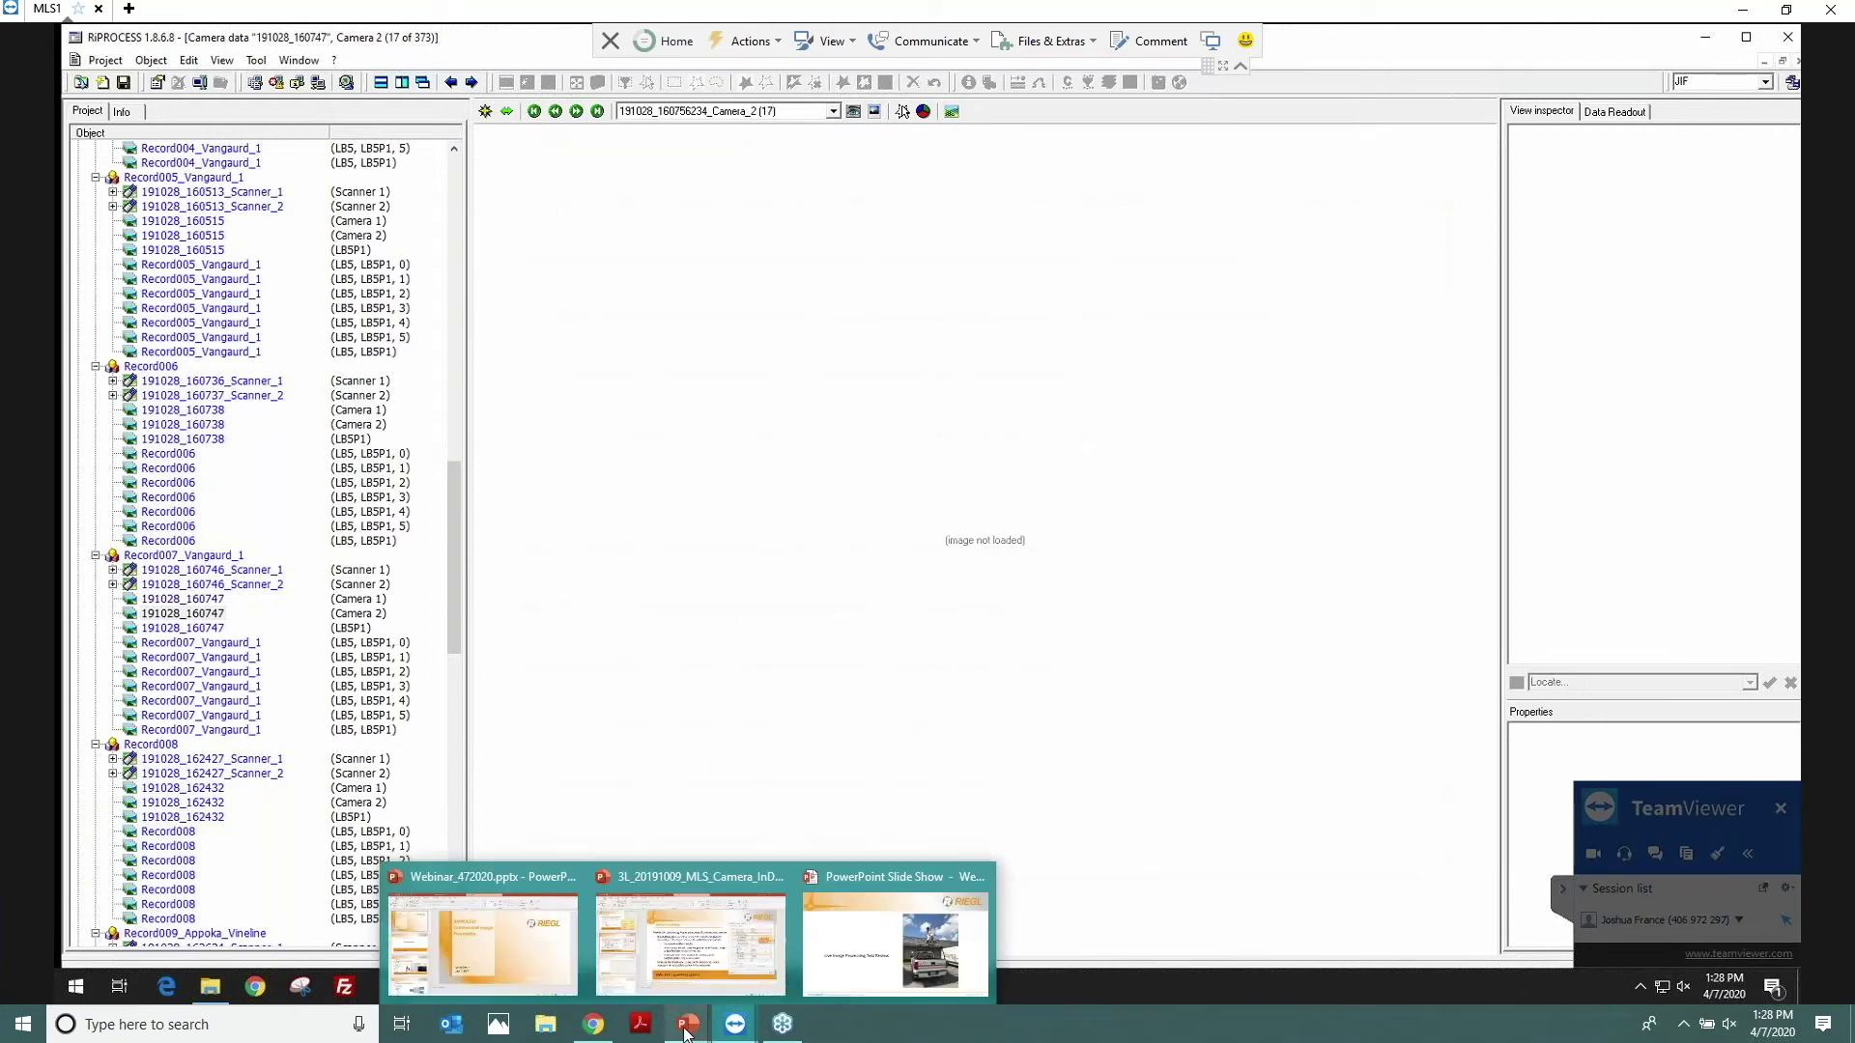
click(896, 942)
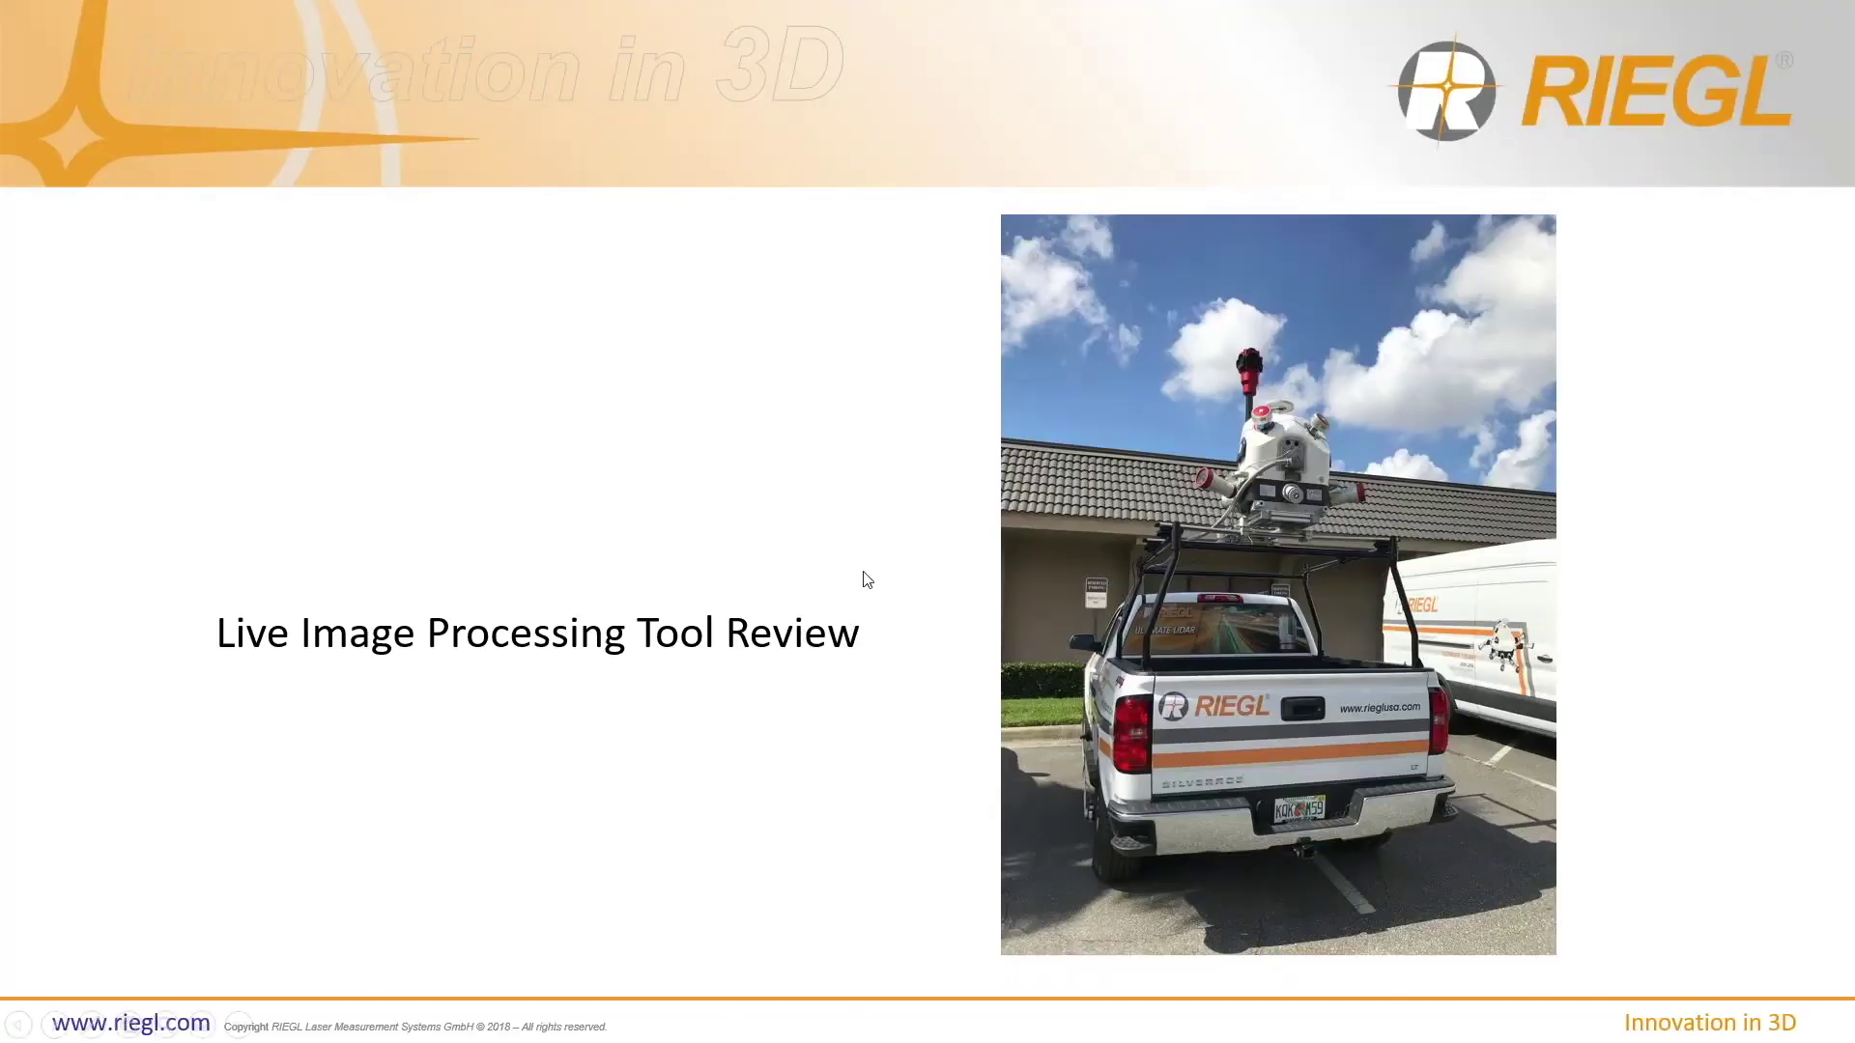
key(Right)
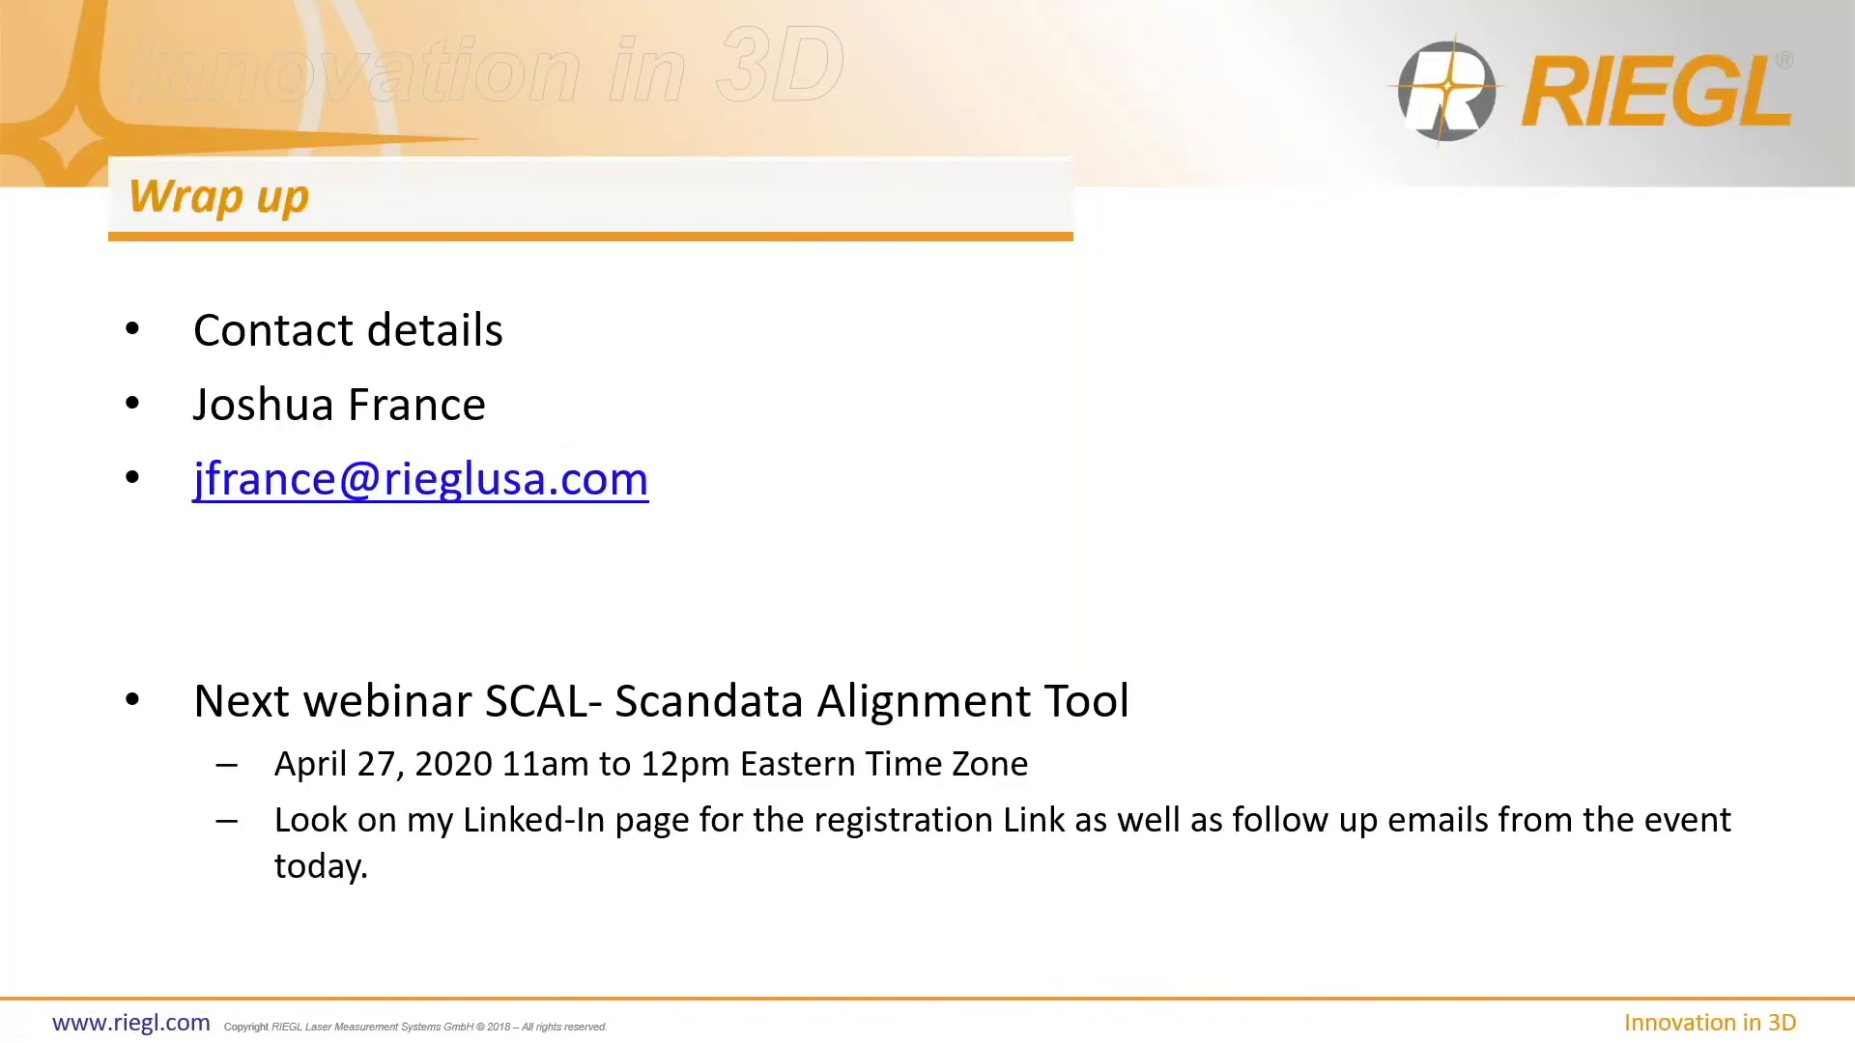